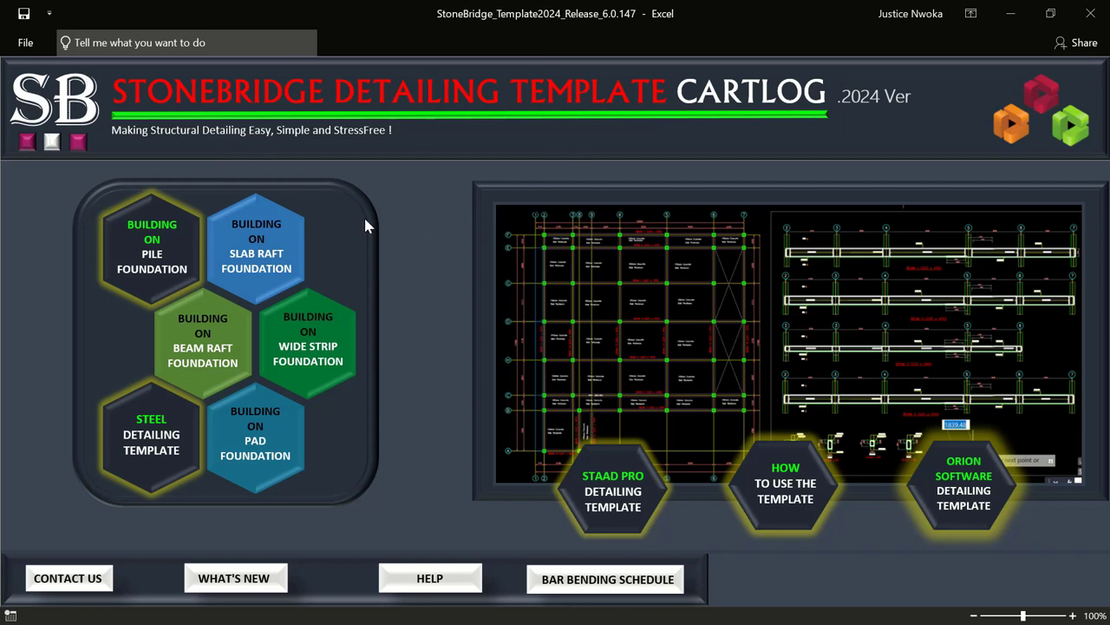
Step: Locate the StoneBridge_Template2024_Release_6.0.147 folder in Documents and return to the Excel template catalogue
click(1011, 14)
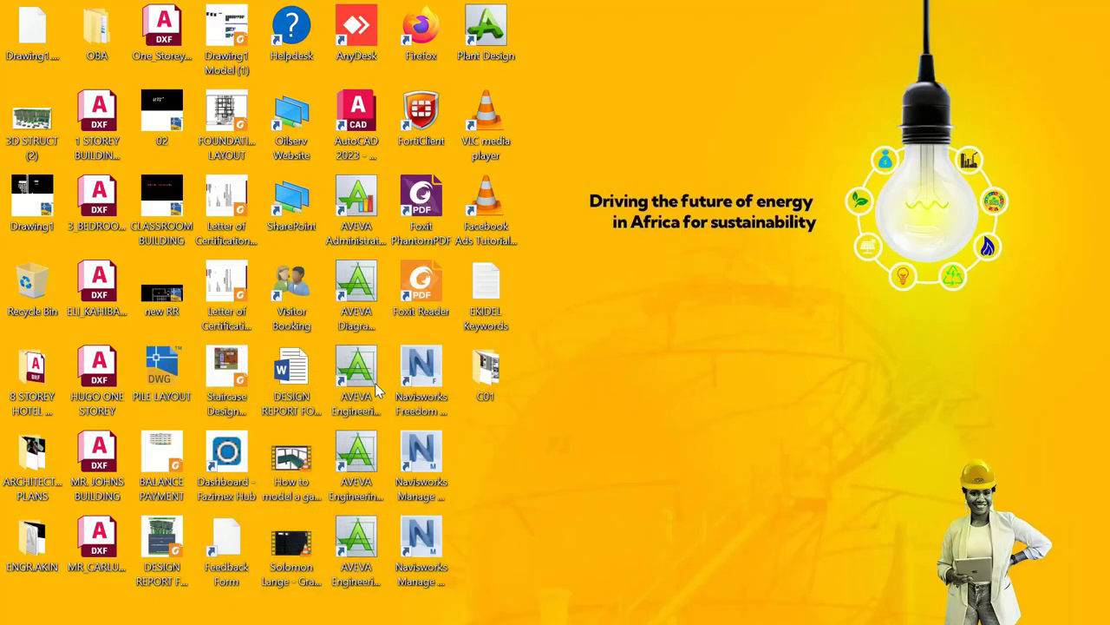
click(338, 613)
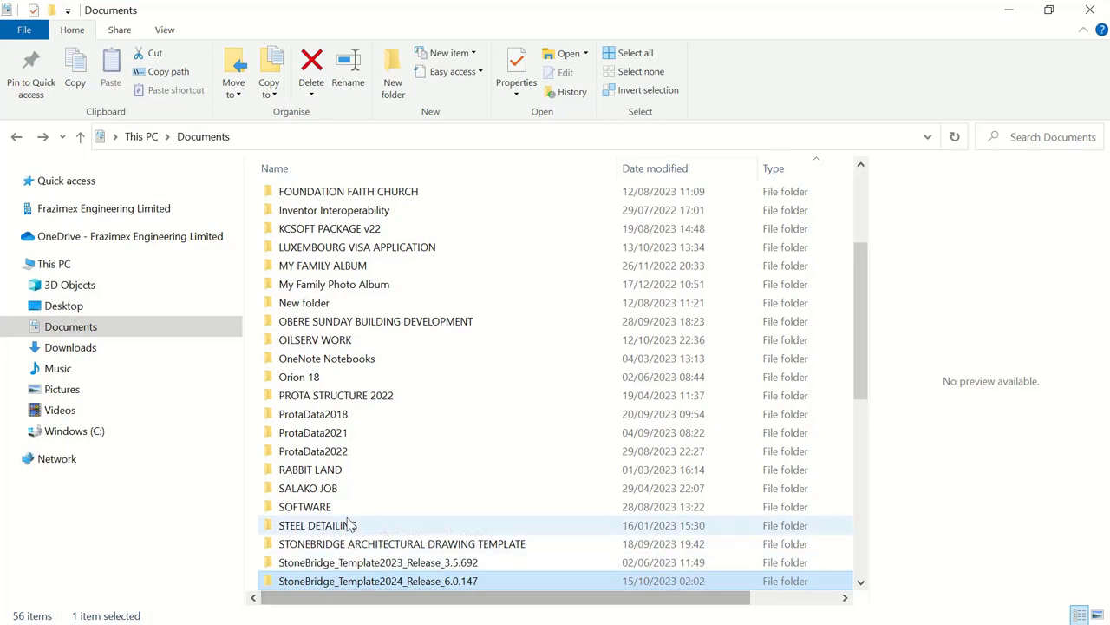
scroll(496, 575, down, 1)
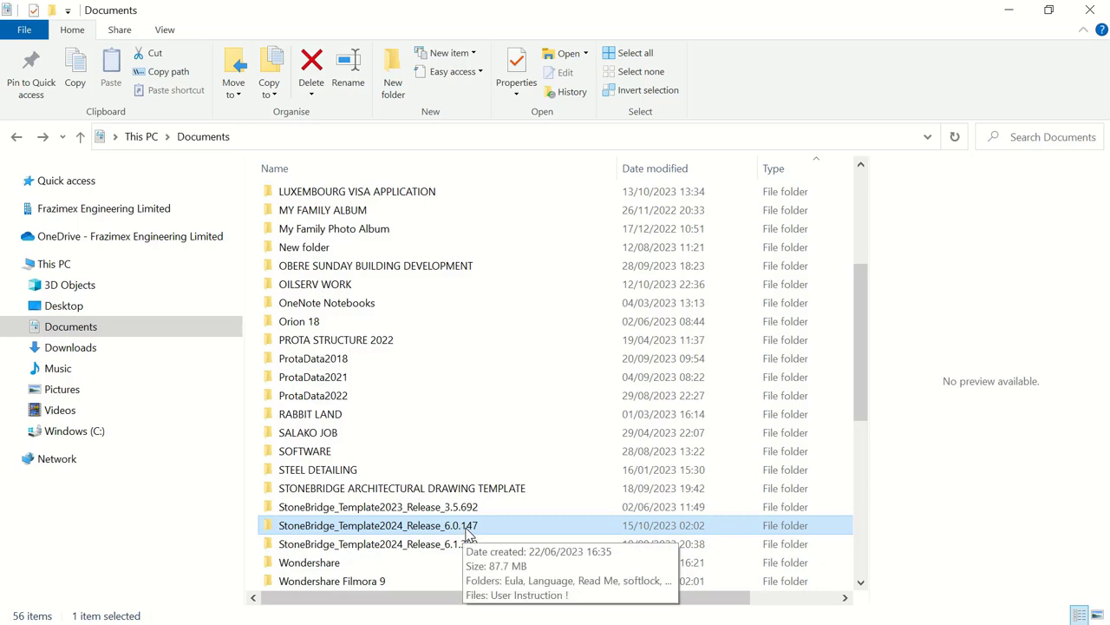
click(1011, 8)
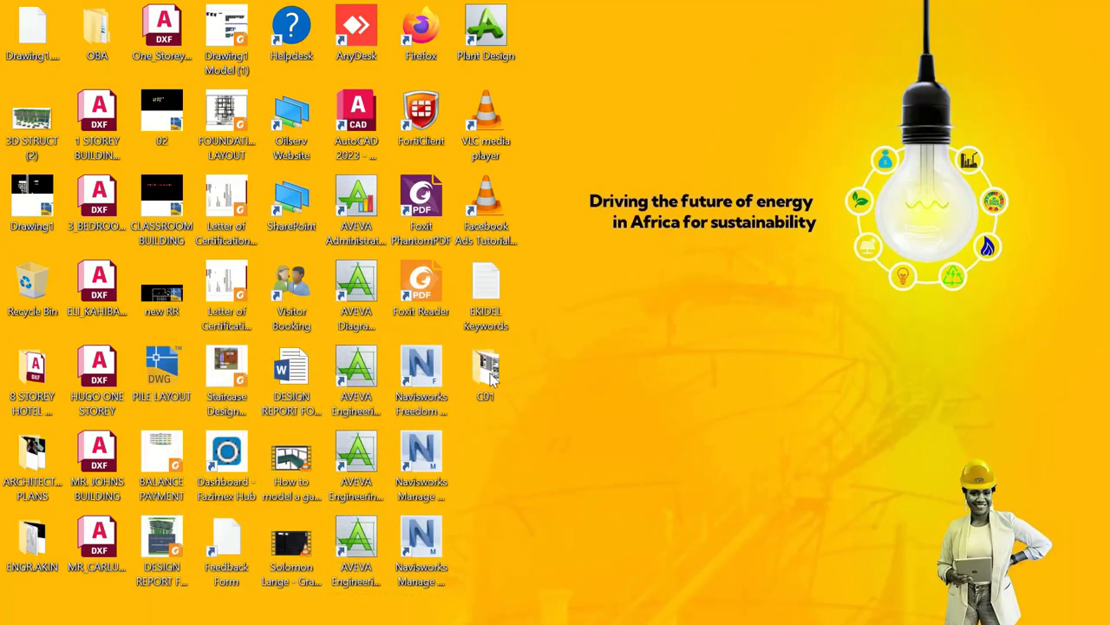
click(404, 612)
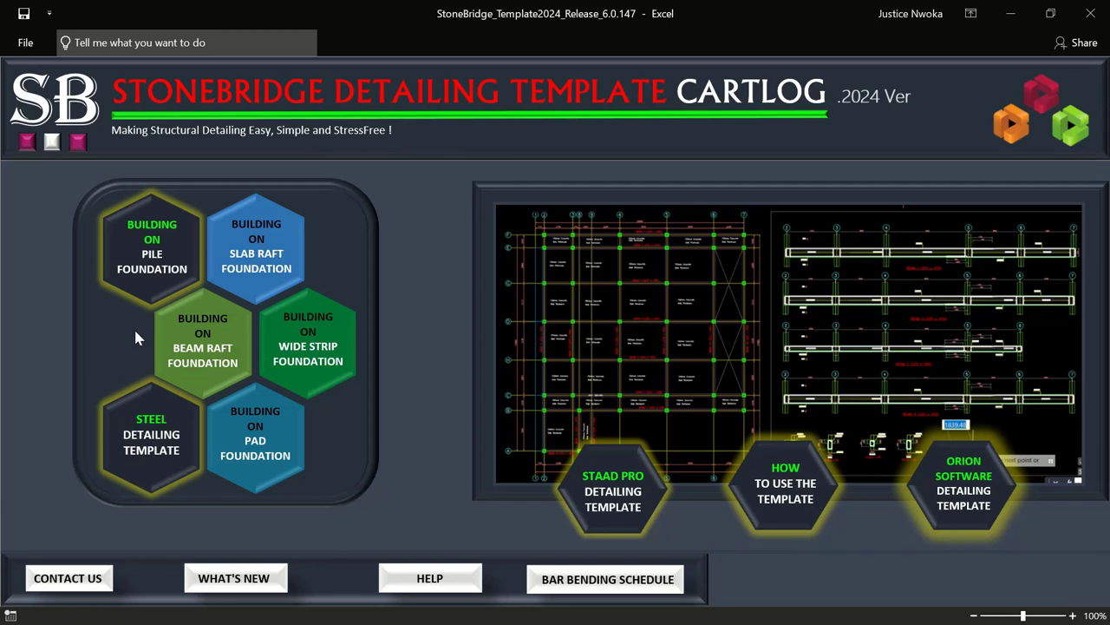
Step: Open the Building on Pile Foundation template from the catalogue and maximize its AutoCAD window
click(151, 247)
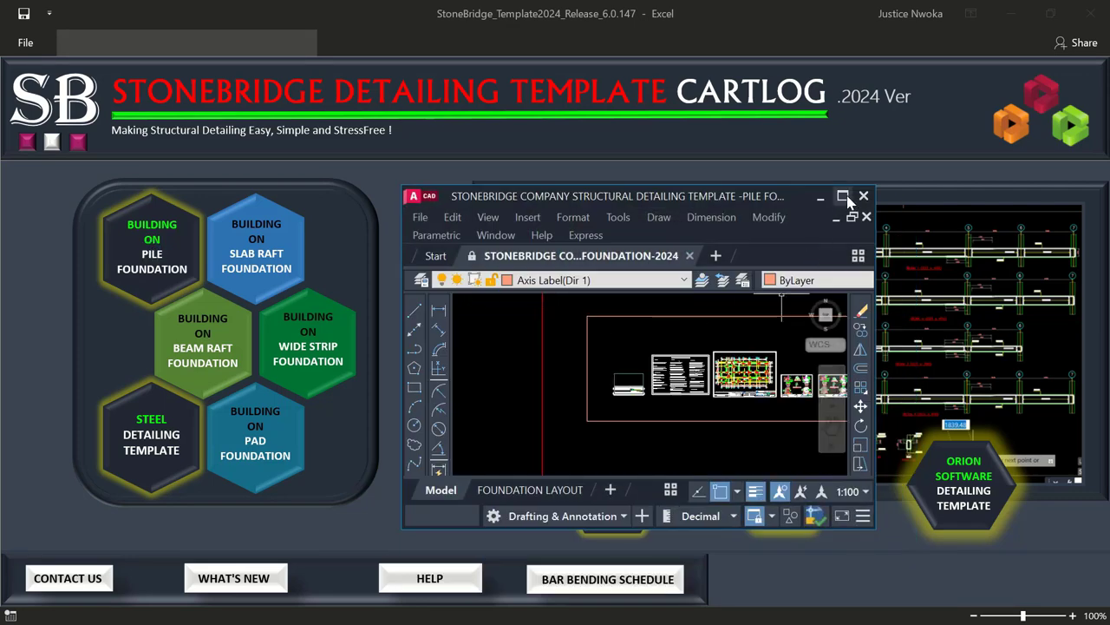
click(844, 197)
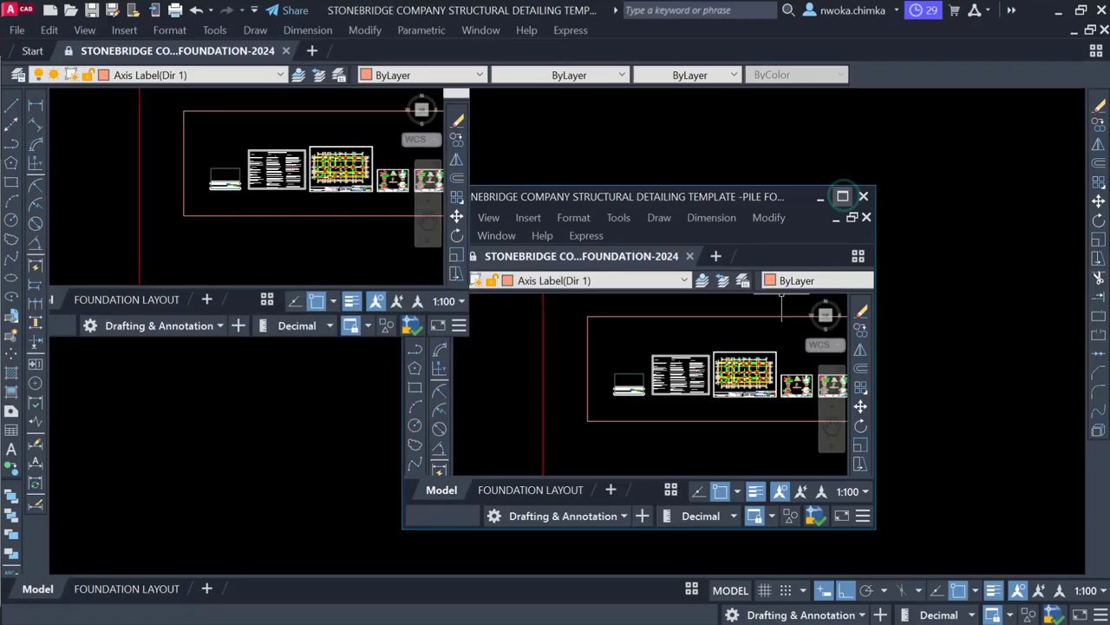
Step: Examine the row of notes, foundation layout and detail sheets in the pile foundation template and return to the catalogue
scroll(568, 314, down, 5)
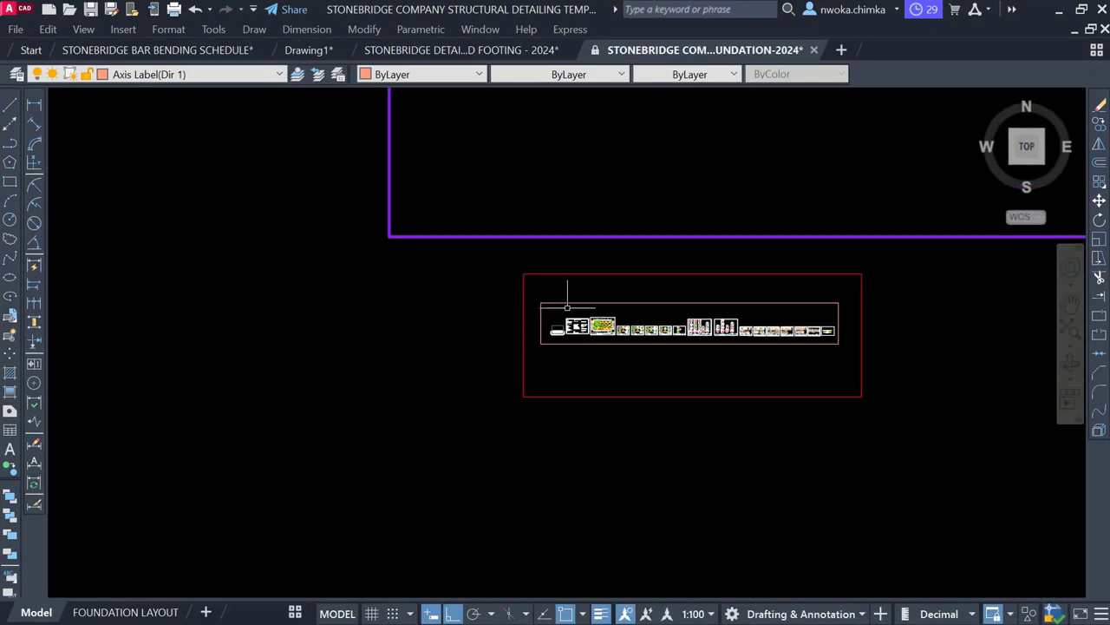
mouse_move(593, 248)
middle_down()
mouse_move(404, 353)
mouse_move(404, 367)
middle_up()
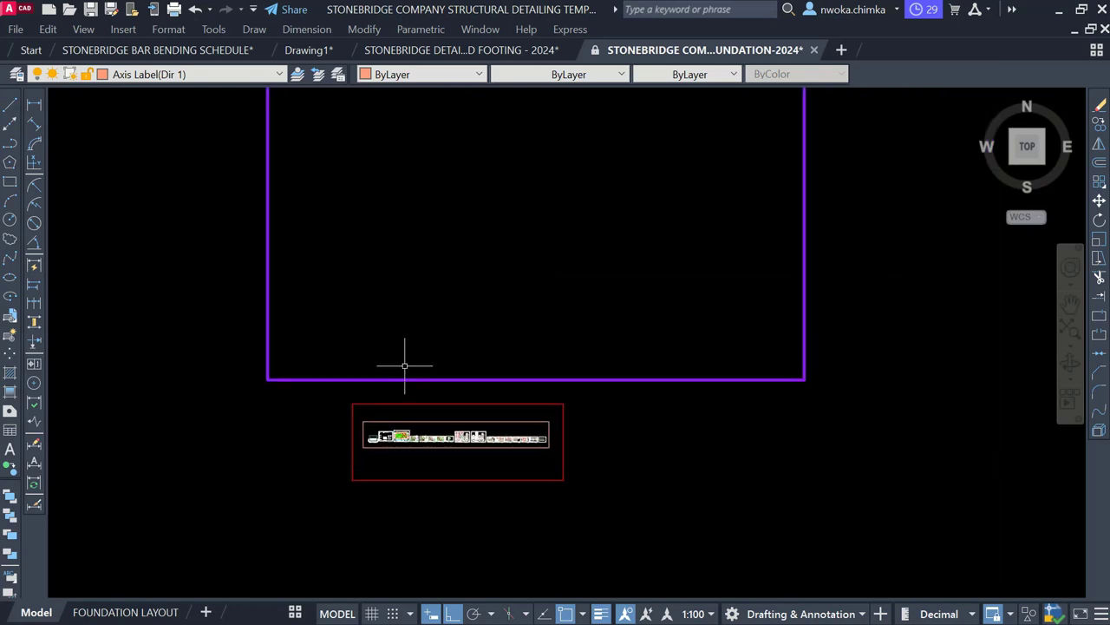
scroll(383, 438, up, 4)
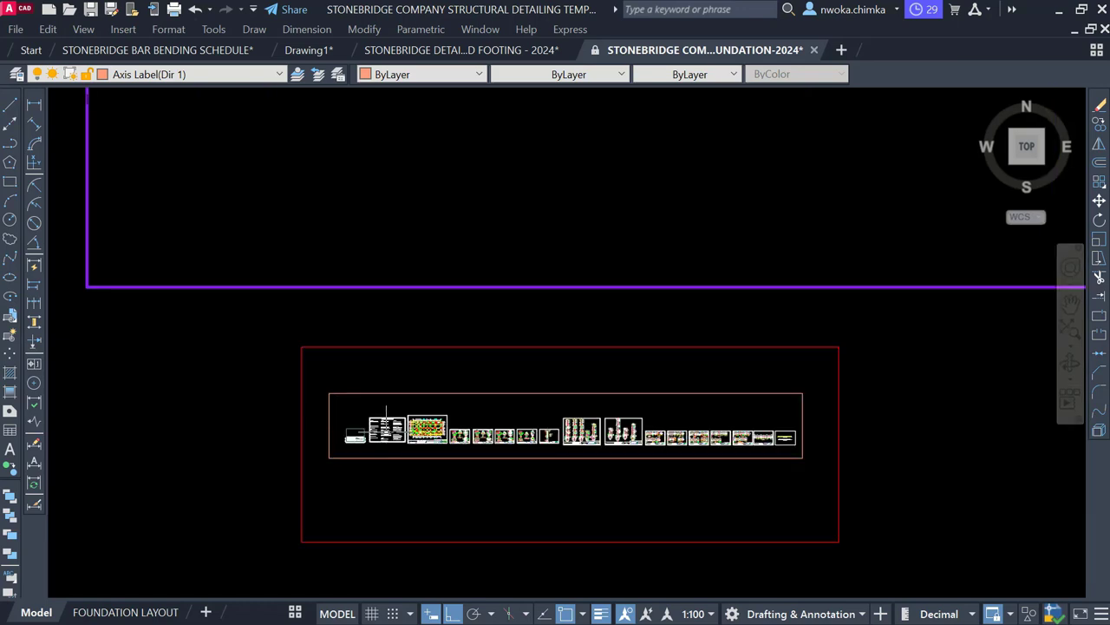
scroll(403, 456, up, 4)
scroll(434, 408, up, 2)
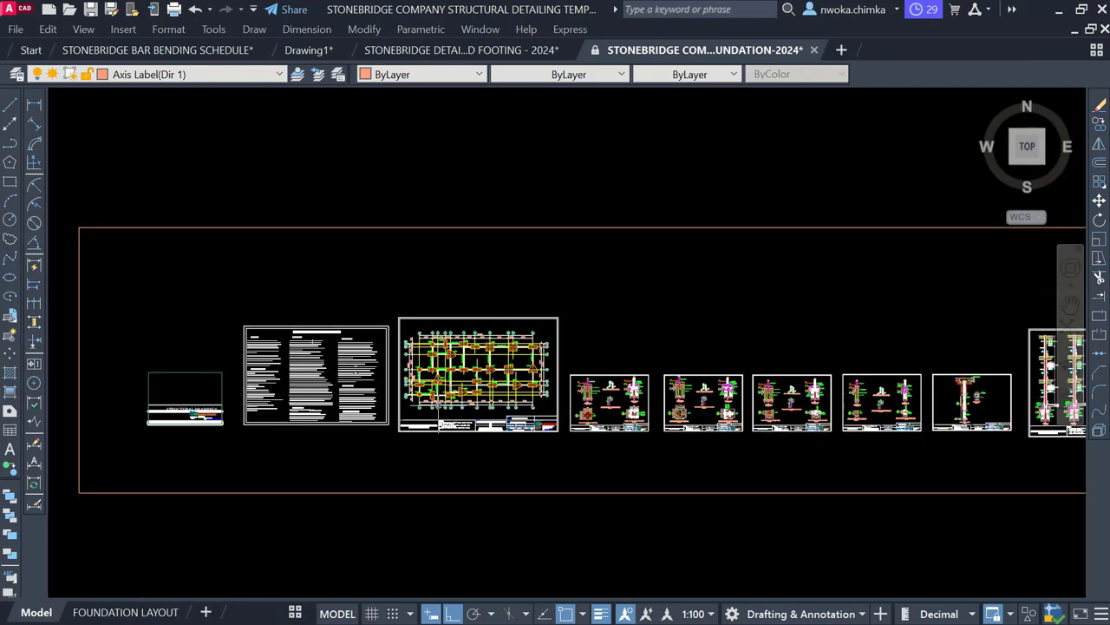
scroll(451, 396, up, 2)
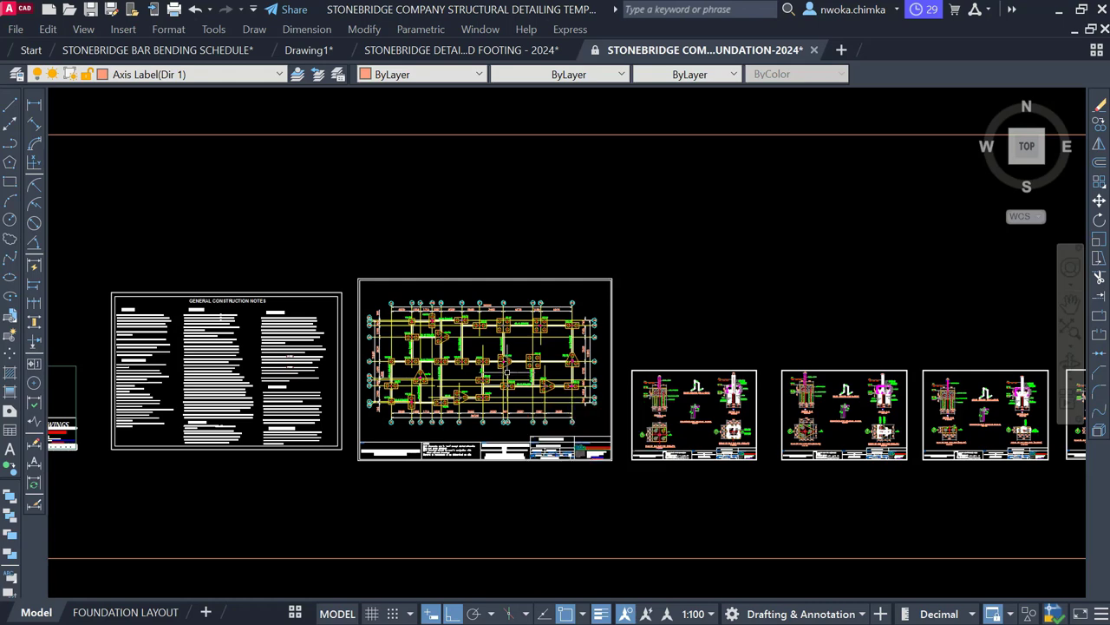
scroll(521, 360, down, 3)
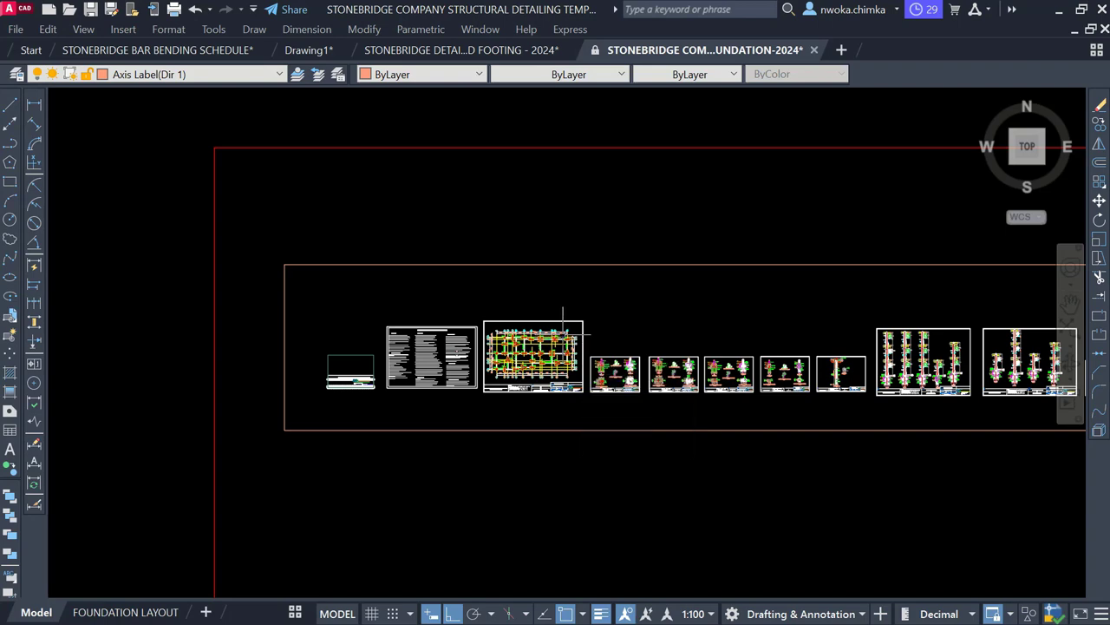
mouse_move(573, 272)
middle_down()
mouse_move(565, 356)
mouse_move(567, 347)
middle_up()
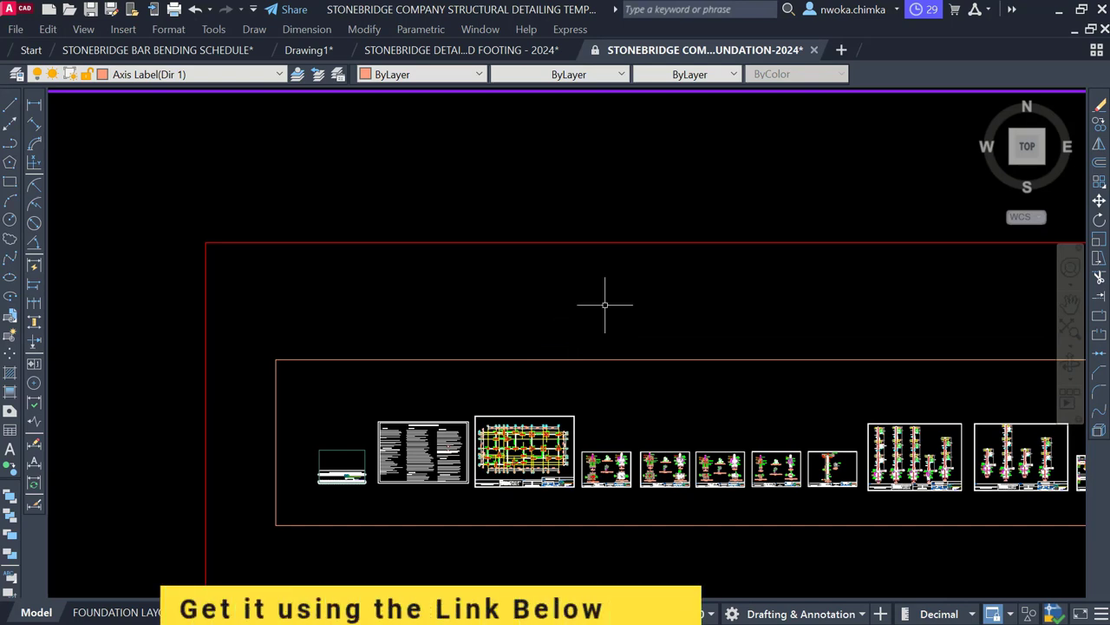
scroll(657, 254, down, 3)
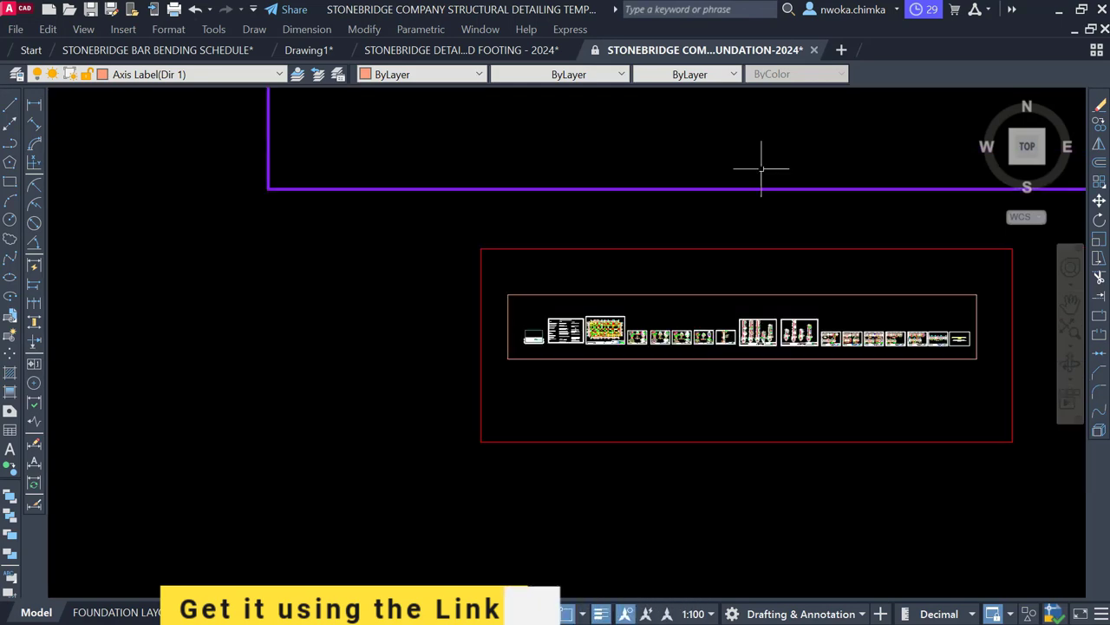
click(1063, 11)
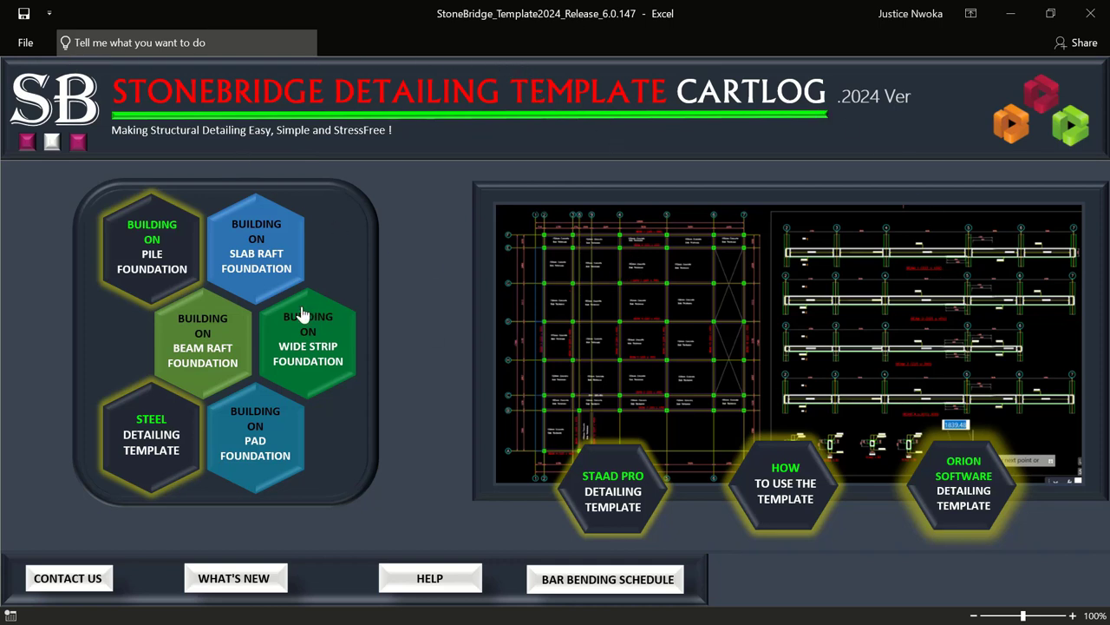
Step: Open the Building on Slab Raft Foundation template in a maximized window, examine its drawing sheets and return to the catalogue
click(268, 246)
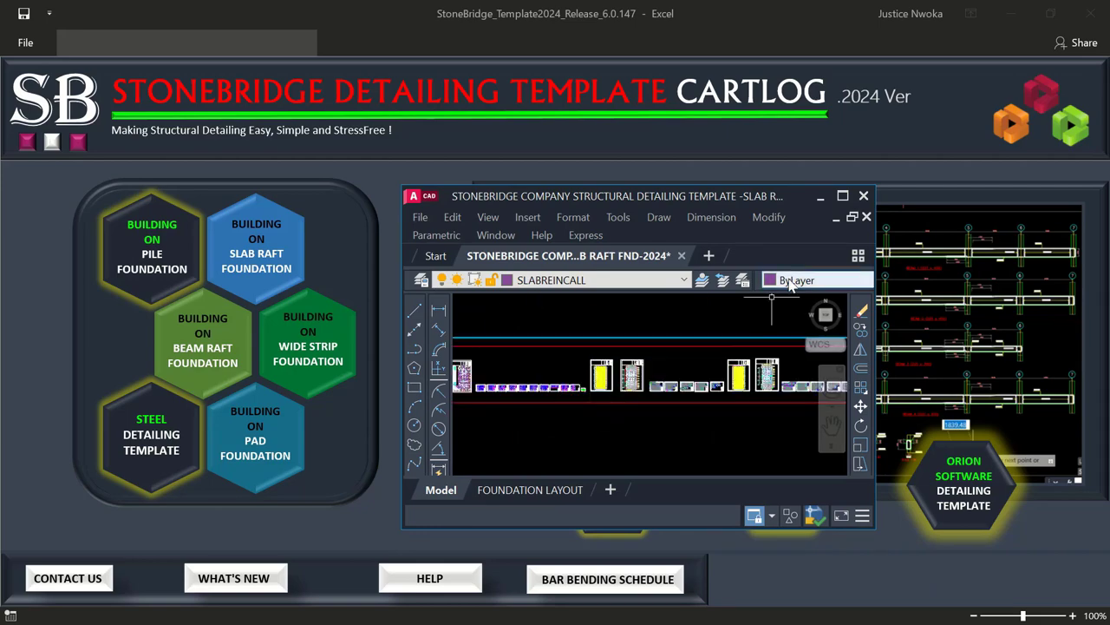
click(843, 196)
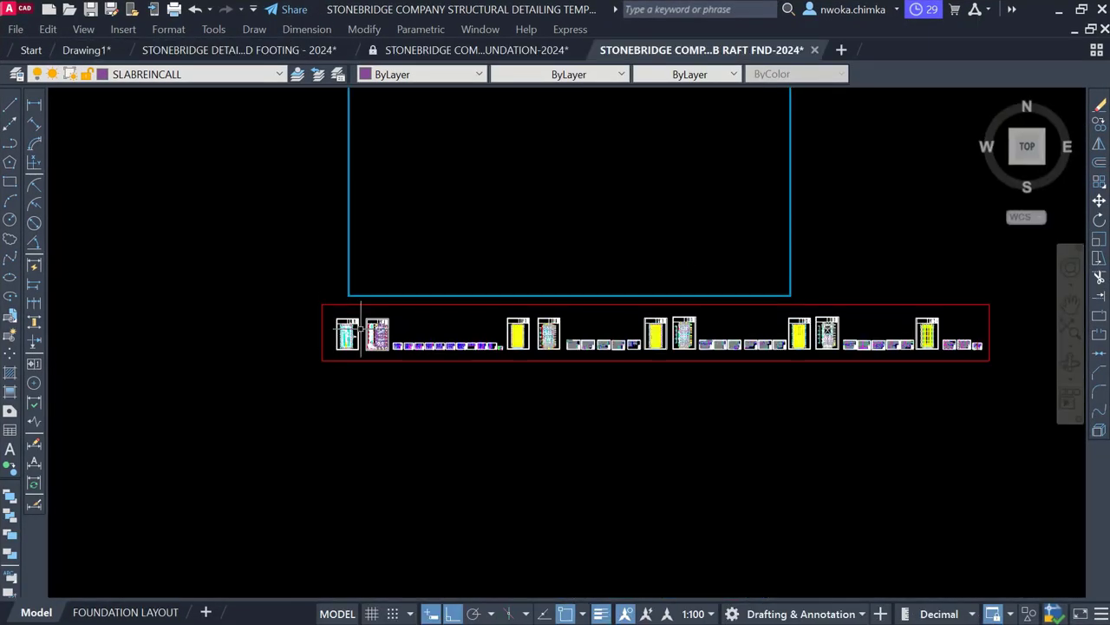
scroll(361, 328, up, 5)
scroll(361, 328, down, 3)
scroll(361, 328, up, 6)
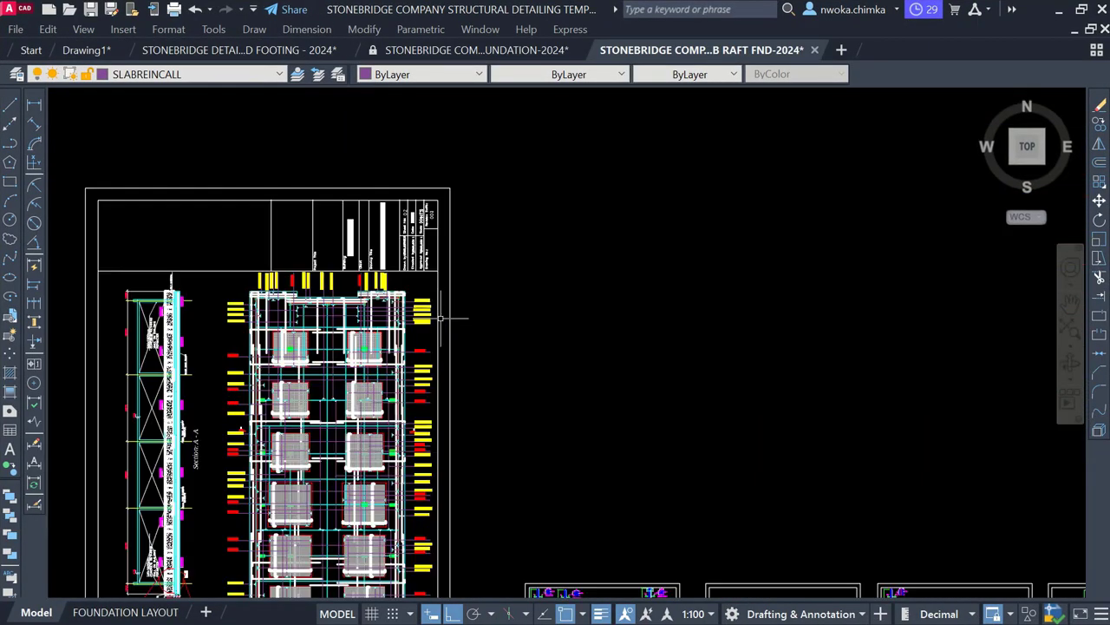
scroll(440, 318, down, 6)
click(1058, 10)
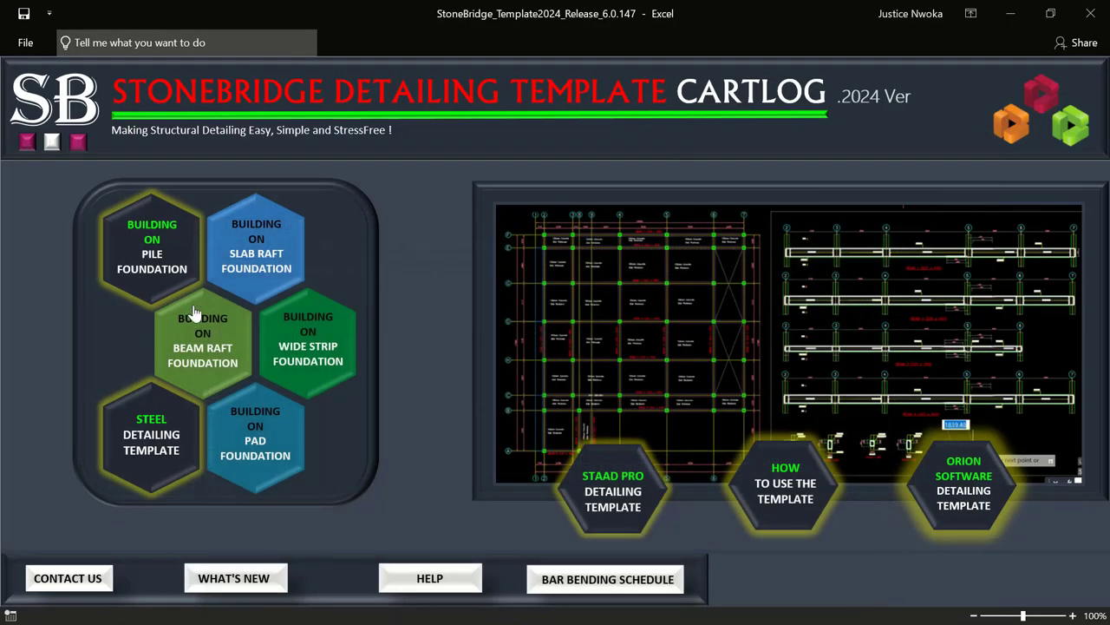
Step: Open the Building on Beam Raft Foundation template from the catalogue and examine its drawing sheets
click(200, 329)
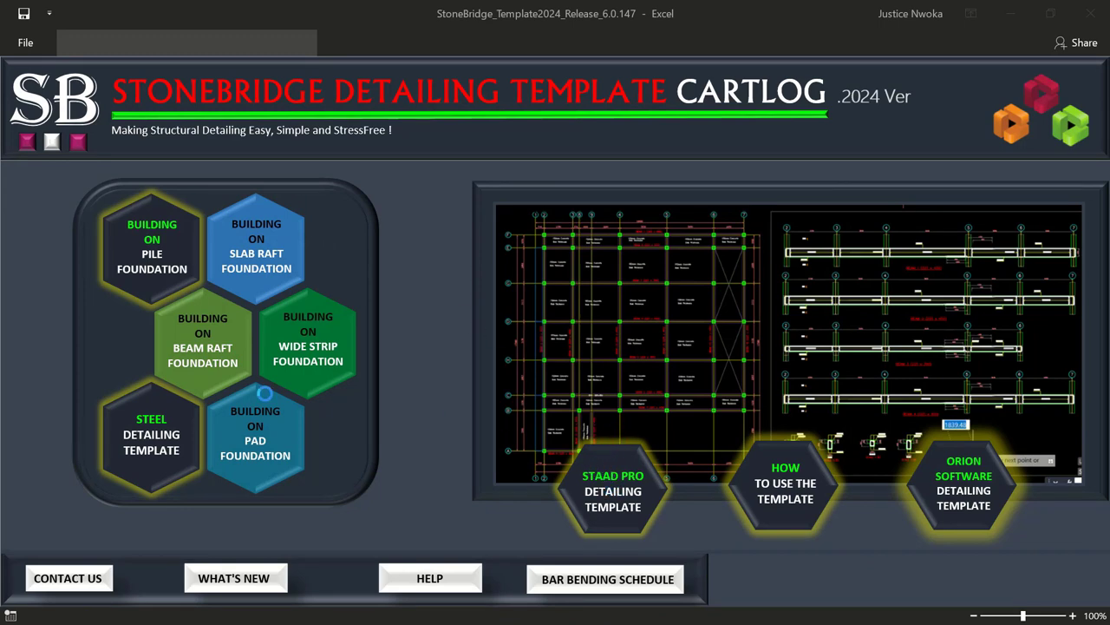
scroll(668, 368, up, 3)
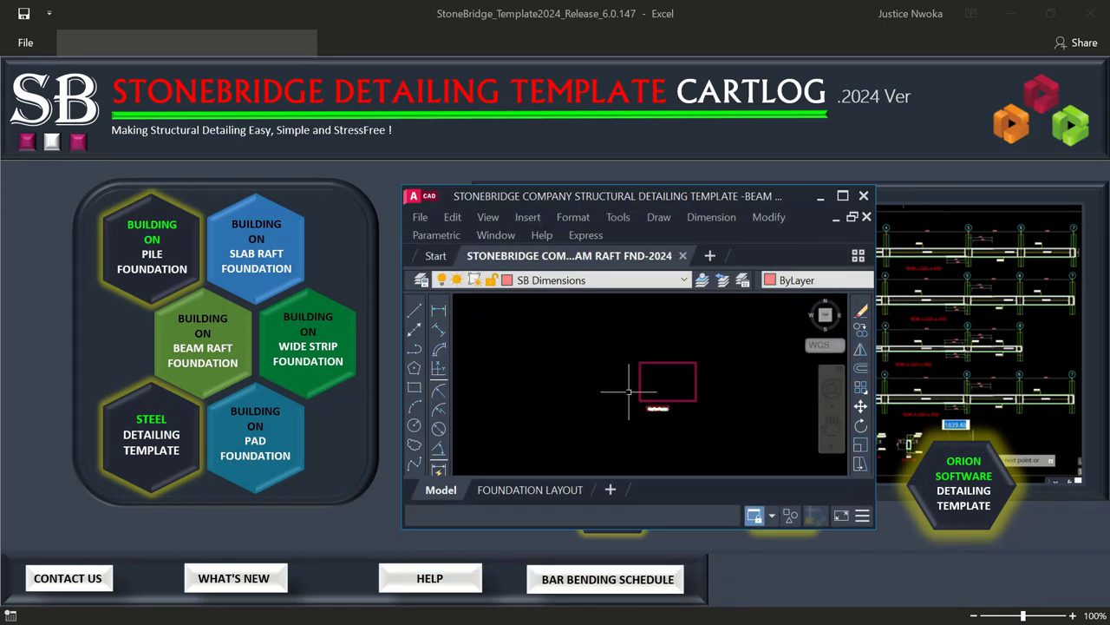
scroll(680, 430, down, 5)
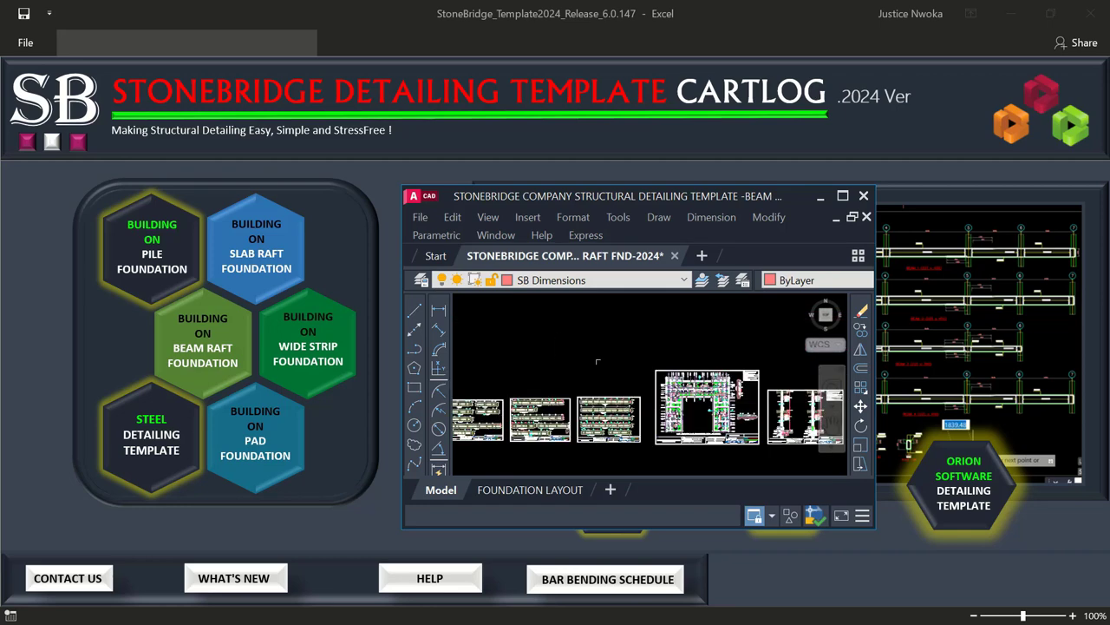
Step: Open the Steel Detailing Template in a maximized window, examine its framing and base plate sheets and return to the catalogue
click(159, 439)
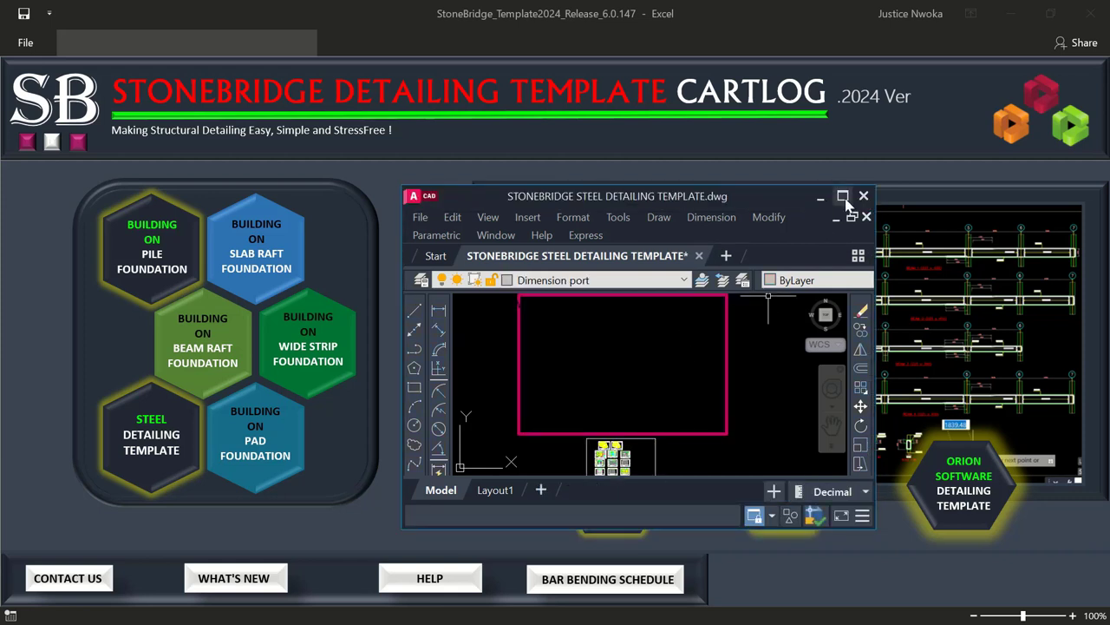
click(842, 196)
scroll(531, 425, up, 5)
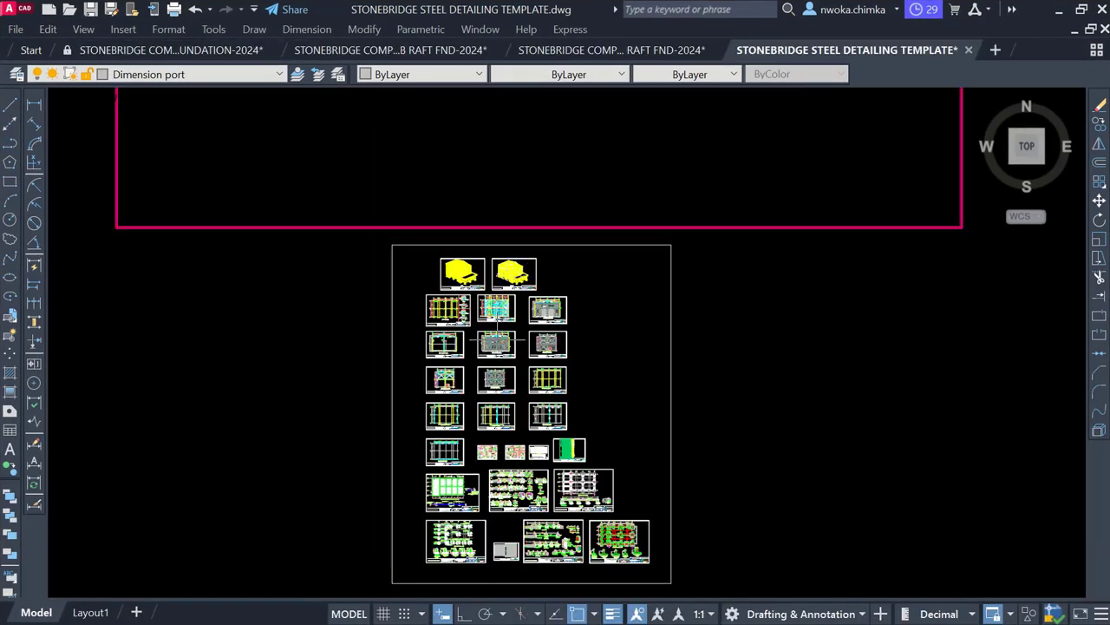
scroll(432, 267, up, 2)
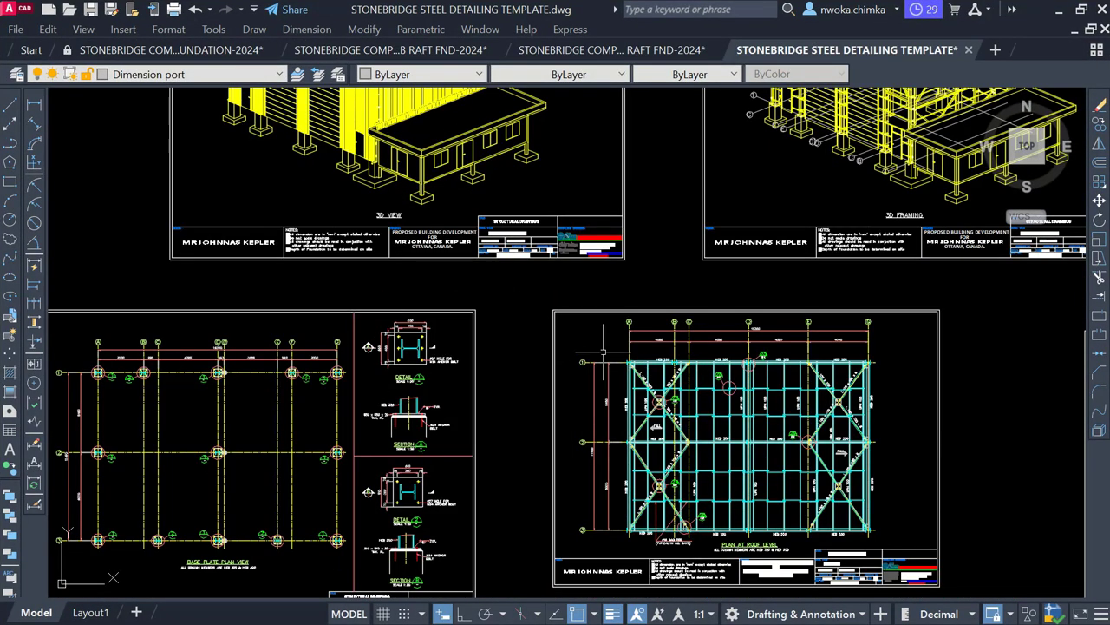
click(1060, 9)
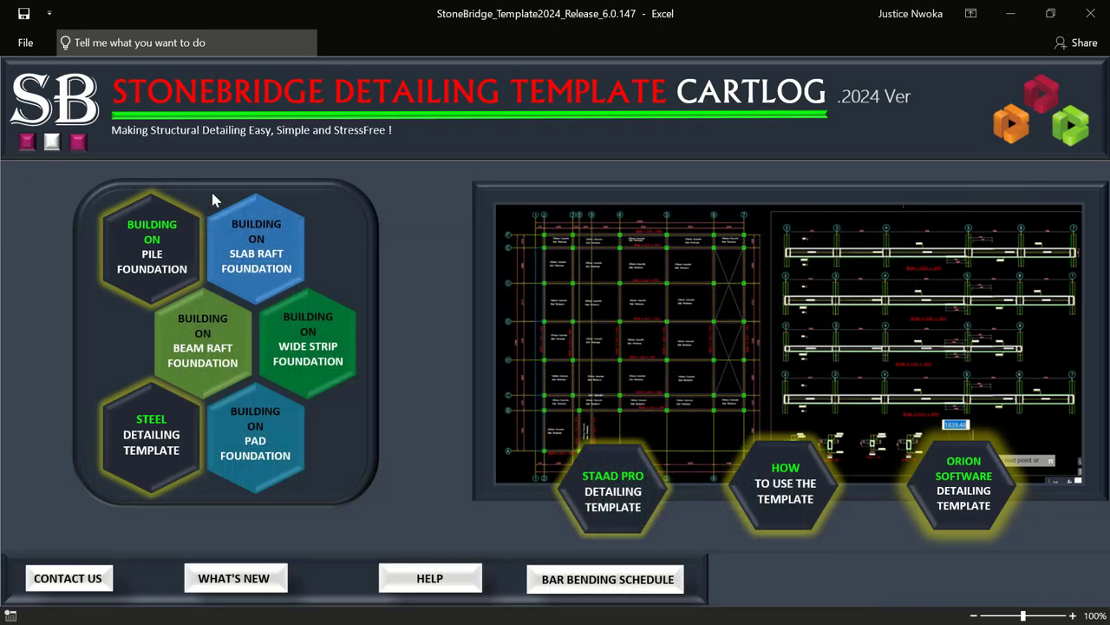
Step: Switch to File Explorer and open the StoneBridge_Template2024_Release_6.0.147 folder in Documents
click(1011, 13)
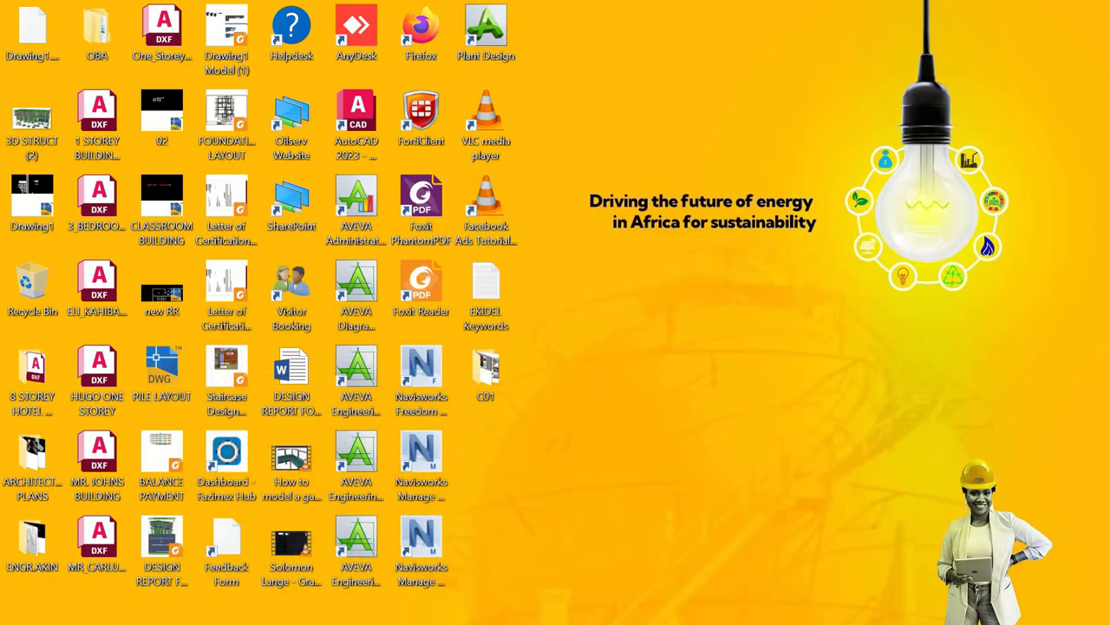
click(338, 613)
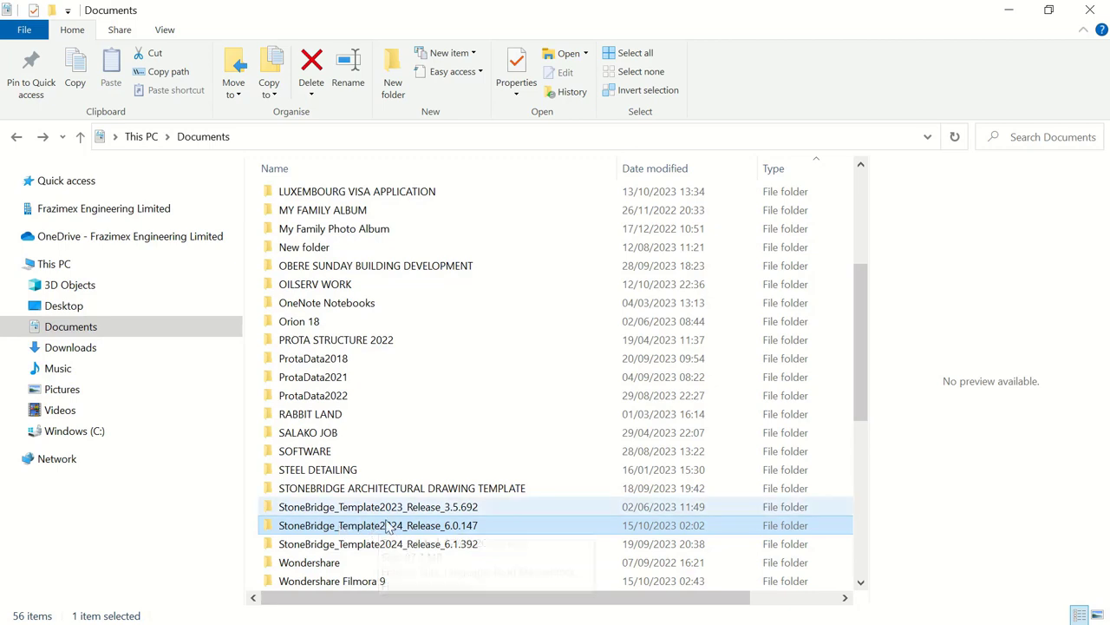
mouse_move(436, 526)
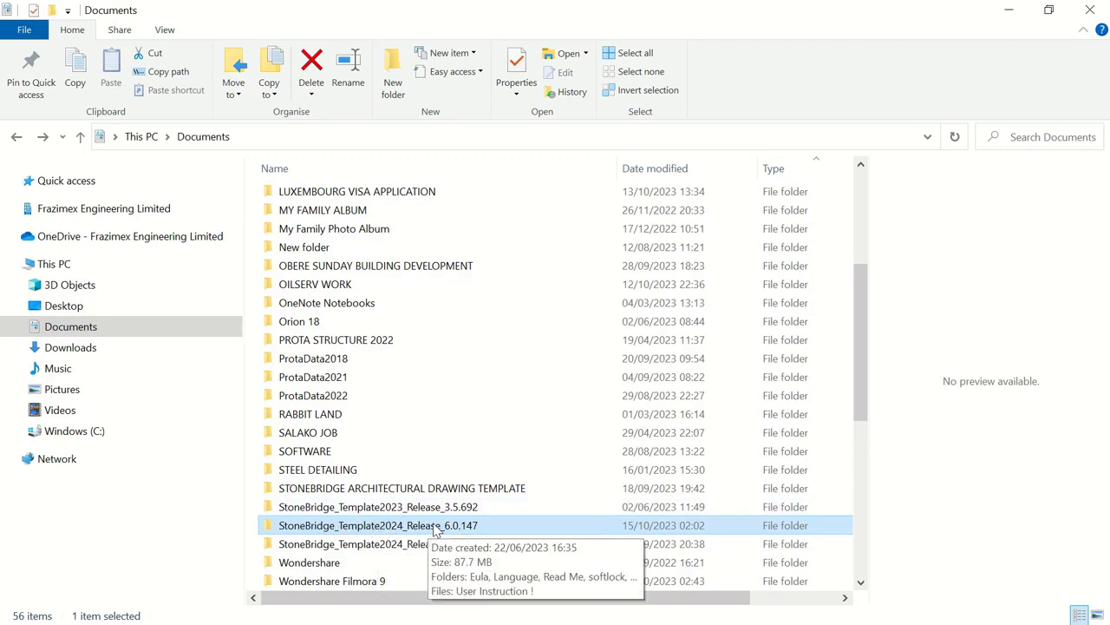
double_click(486, 527)
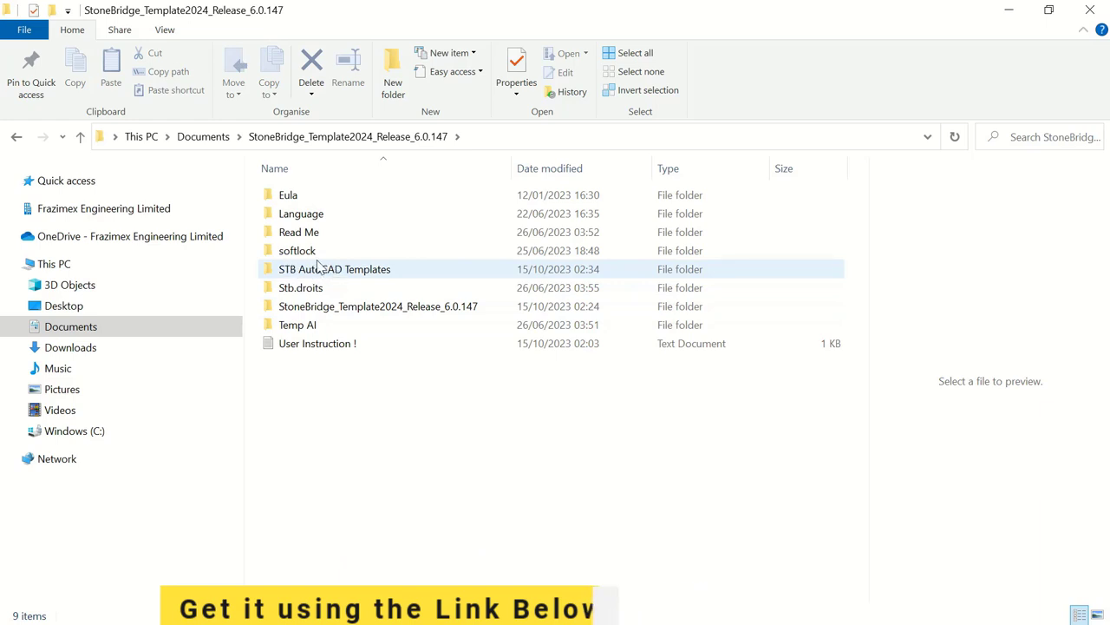
mouse_move(314, 274)
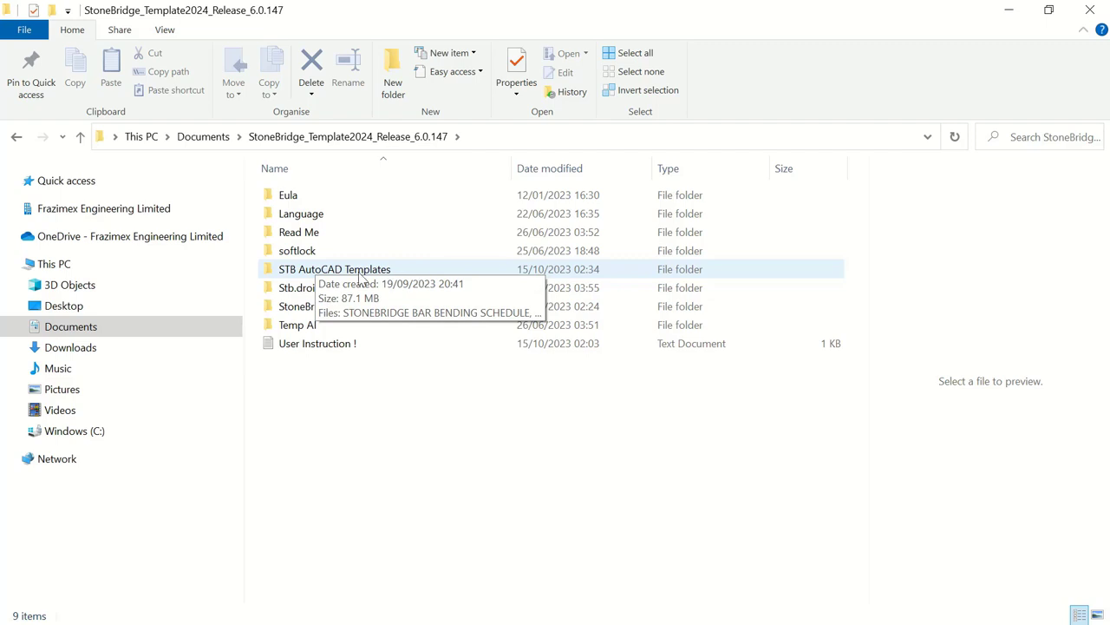
click(15, 136)
scroll(378, 531, down, 1)
double_click(448, 542)
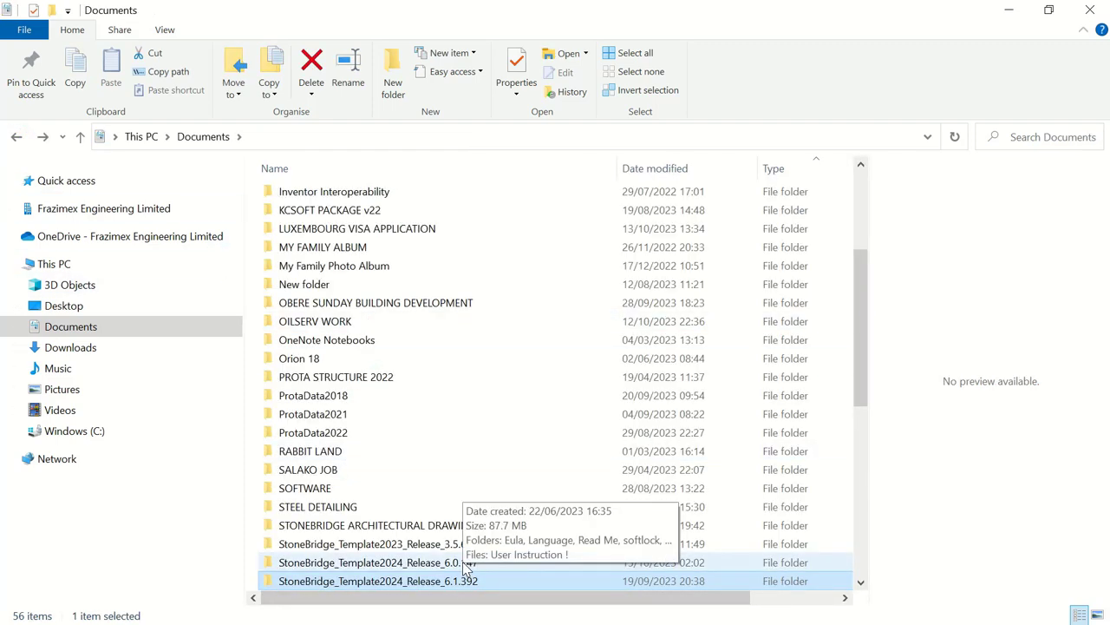
Step: Open the STB AutoCAD Templates folder inside StoneBridge_Template2024_Release_6.0.147
double_click(465, 564)
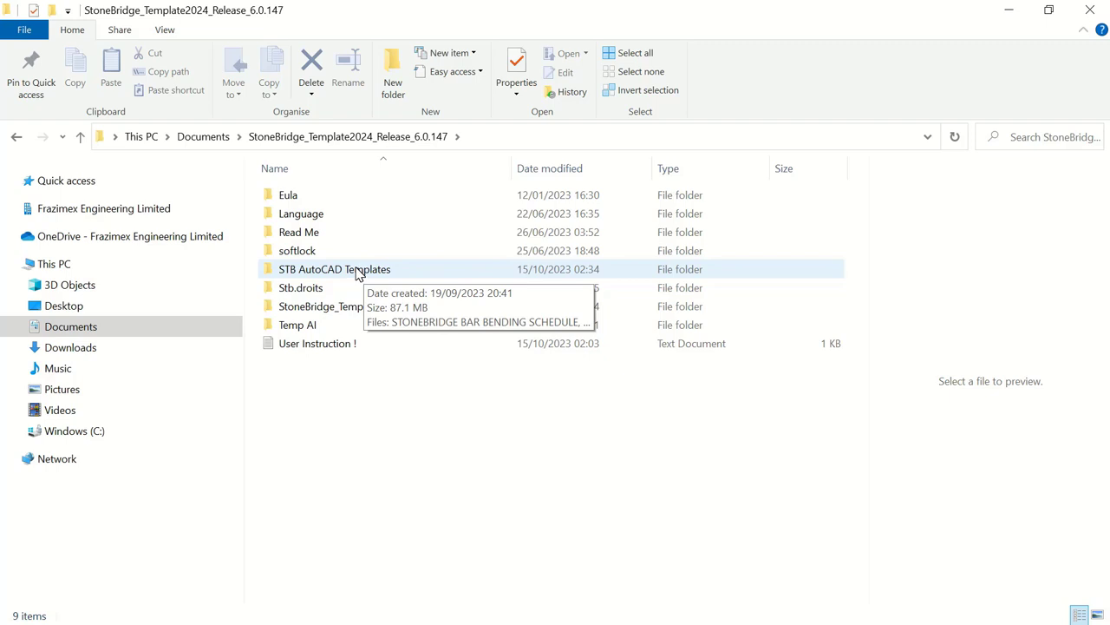
double_click(359, 269)
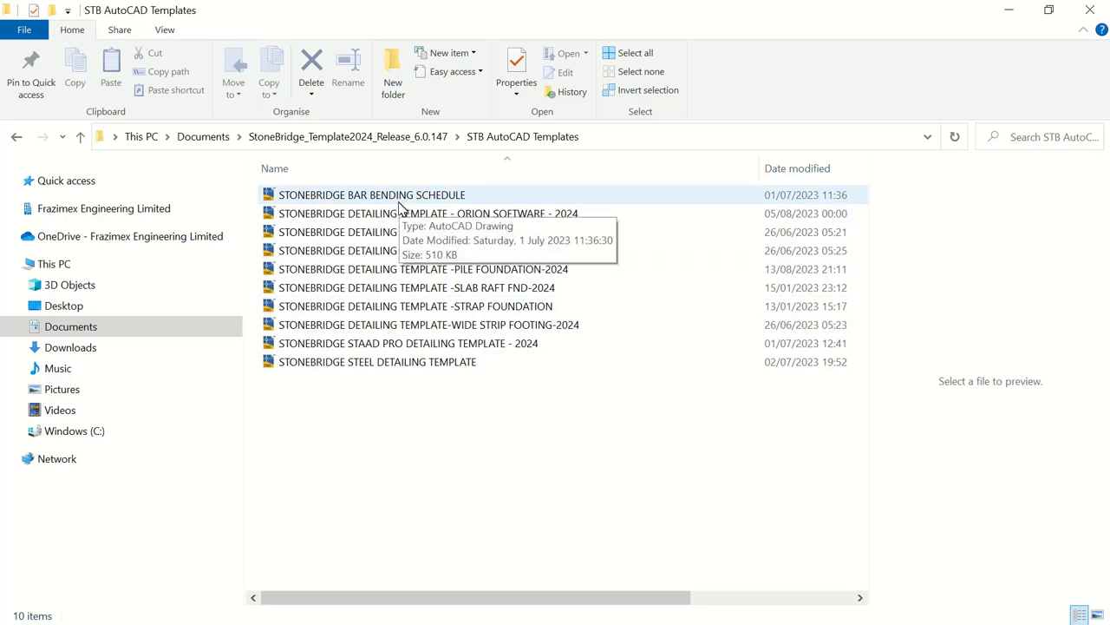
Step: Go back to the Documents folder, switch to Excel to view the StoneBridge catalogue, and return to File Explorer
click(17, 142)
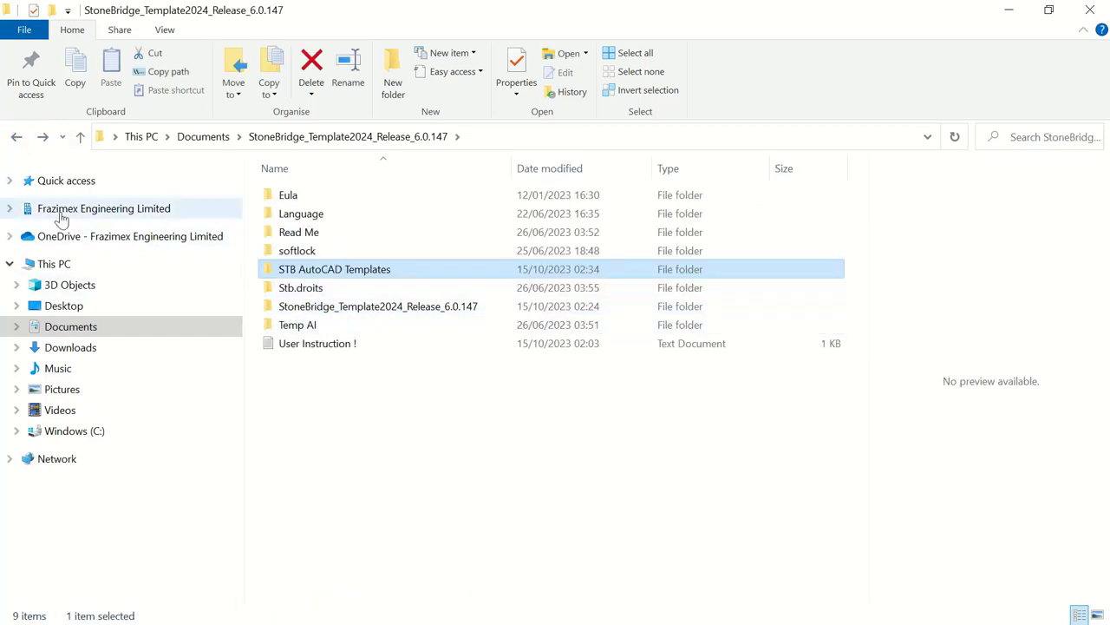
click(16, 139)
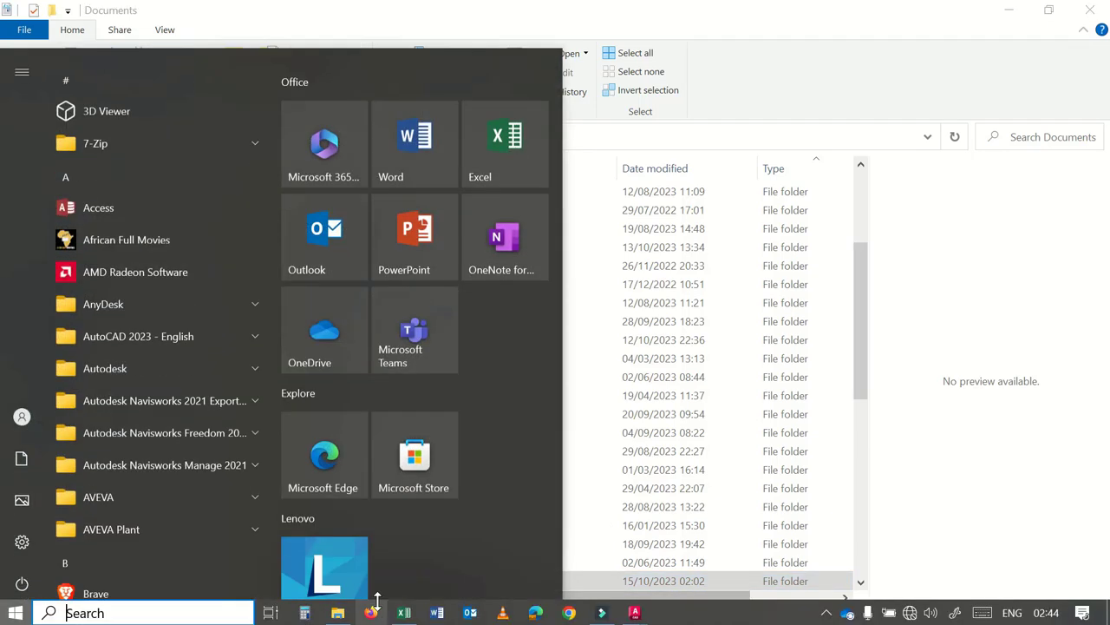
key(super)
click(405, 614)
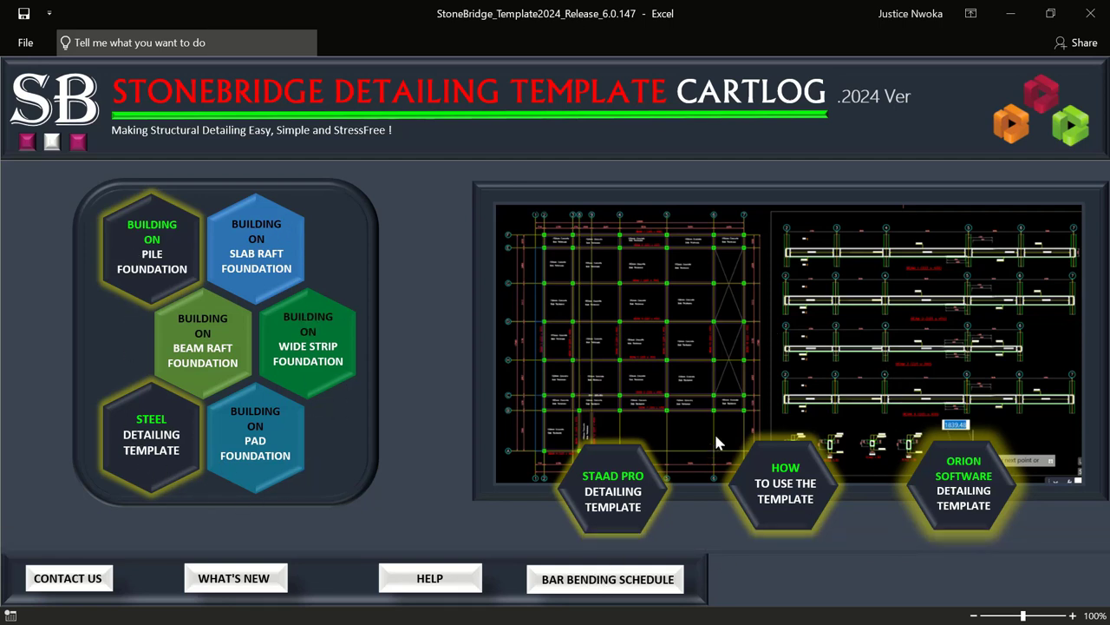
click(1010, 13)
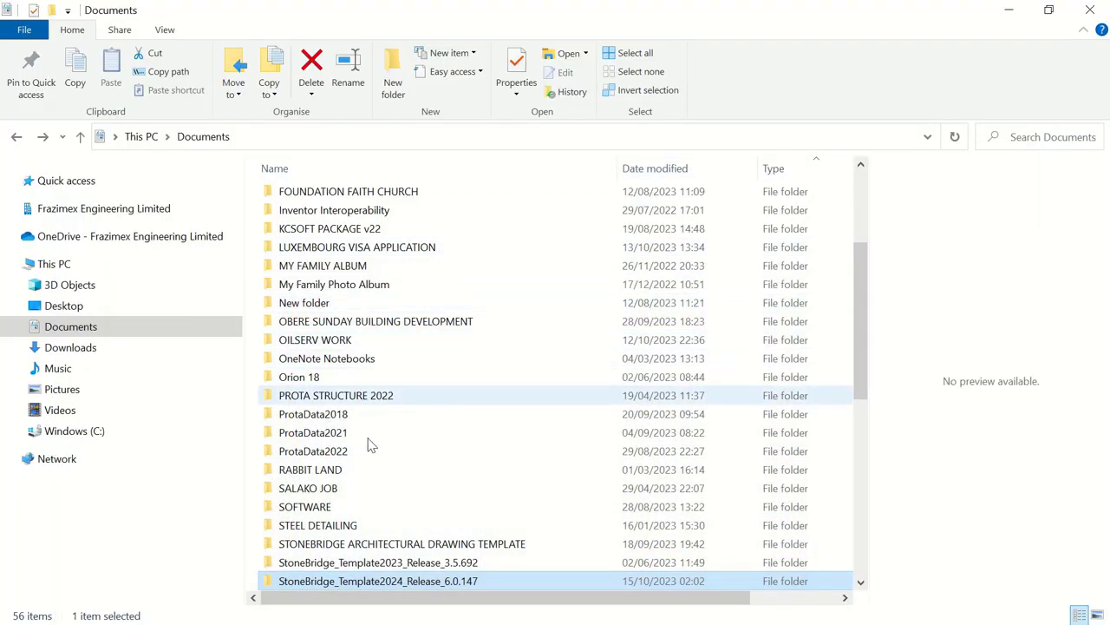
Step: Copy the STB AutoCAD Templates folder from StoneBridge_Template2024_Release_6.0.147 to the desktop and place it beneath the C01 folder
double_click(360, 580)
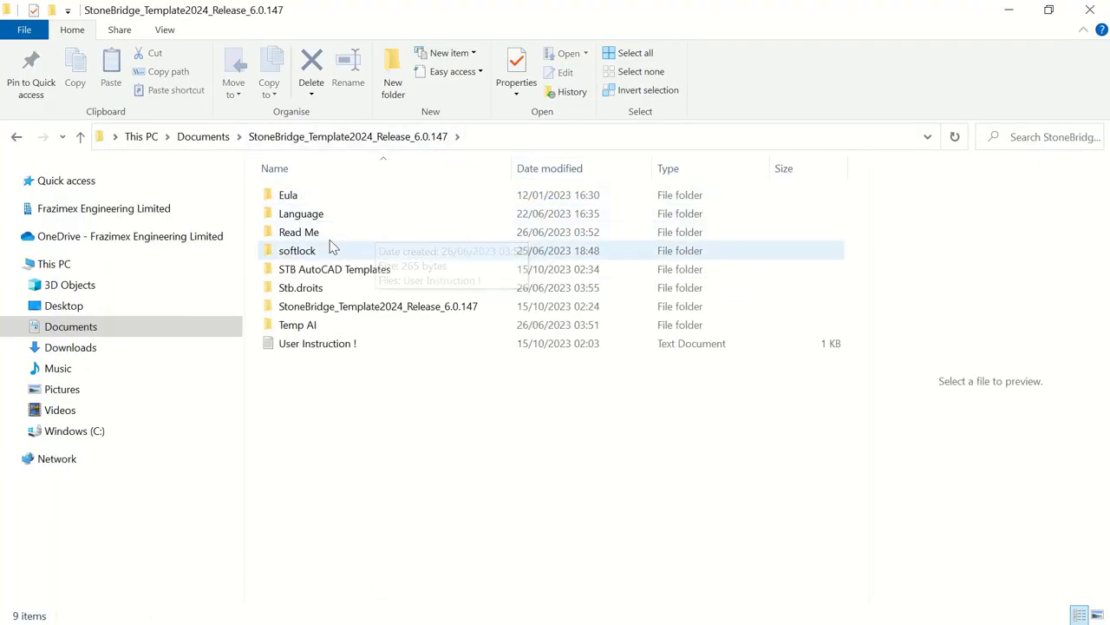
click(361, 270)
right_click(355, 271)
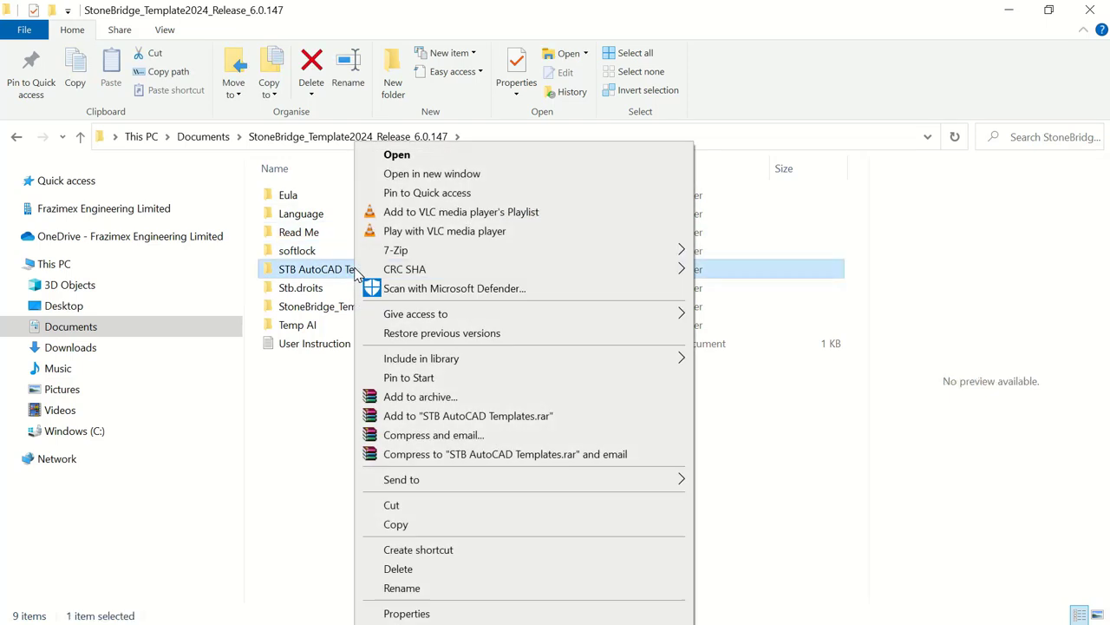
click(409, 524)
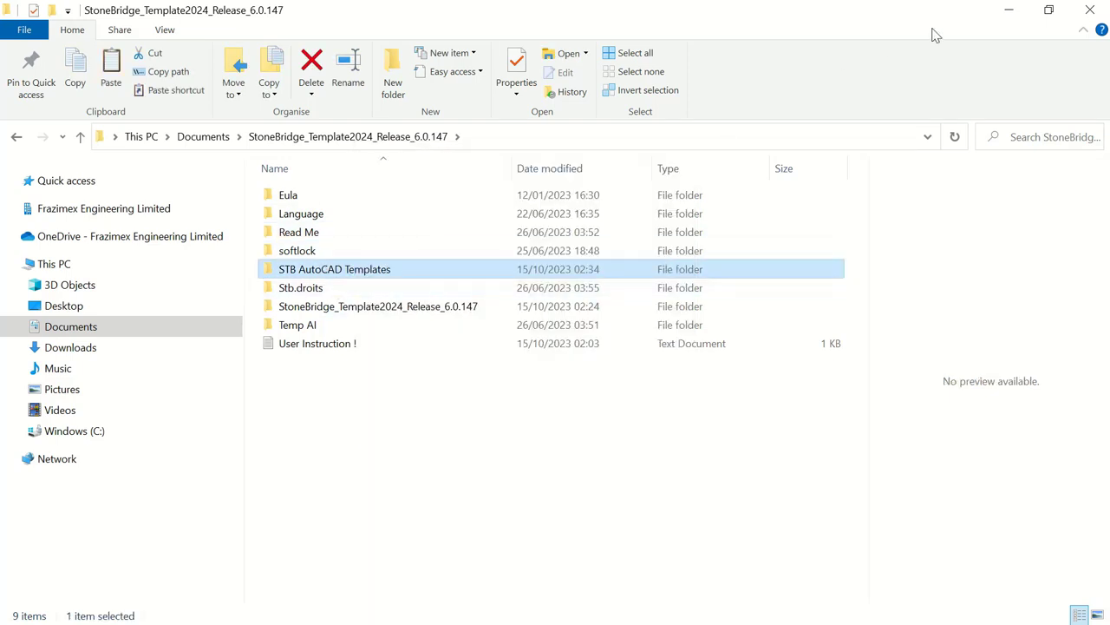
click(1009, 14)
right_click(731, 88)
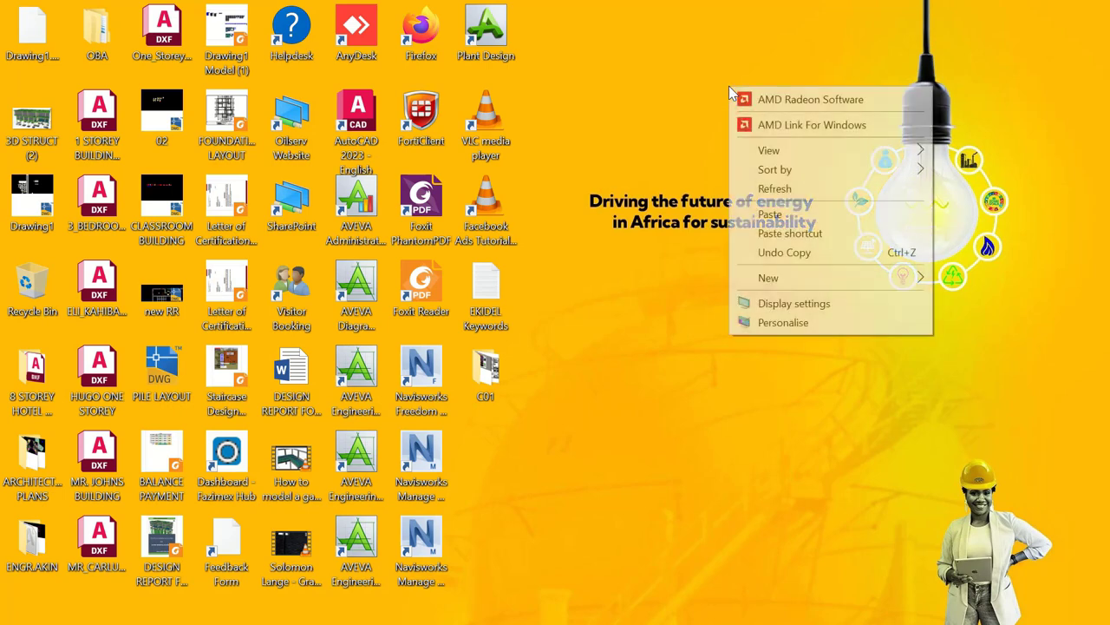
click(770, 214)
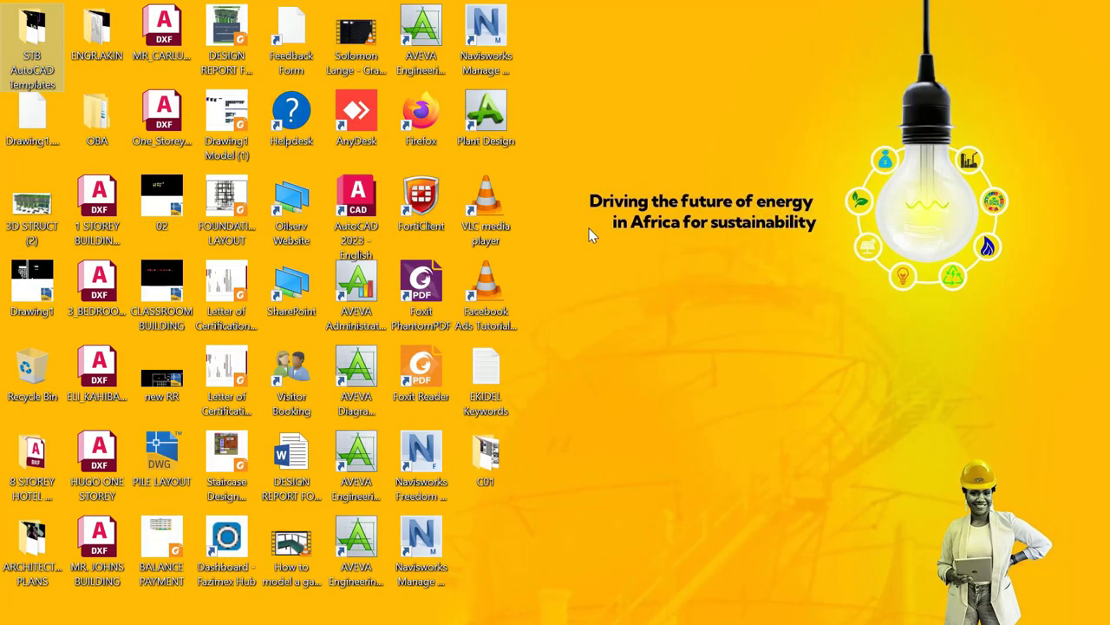
drag(39, 33, 575, 508)
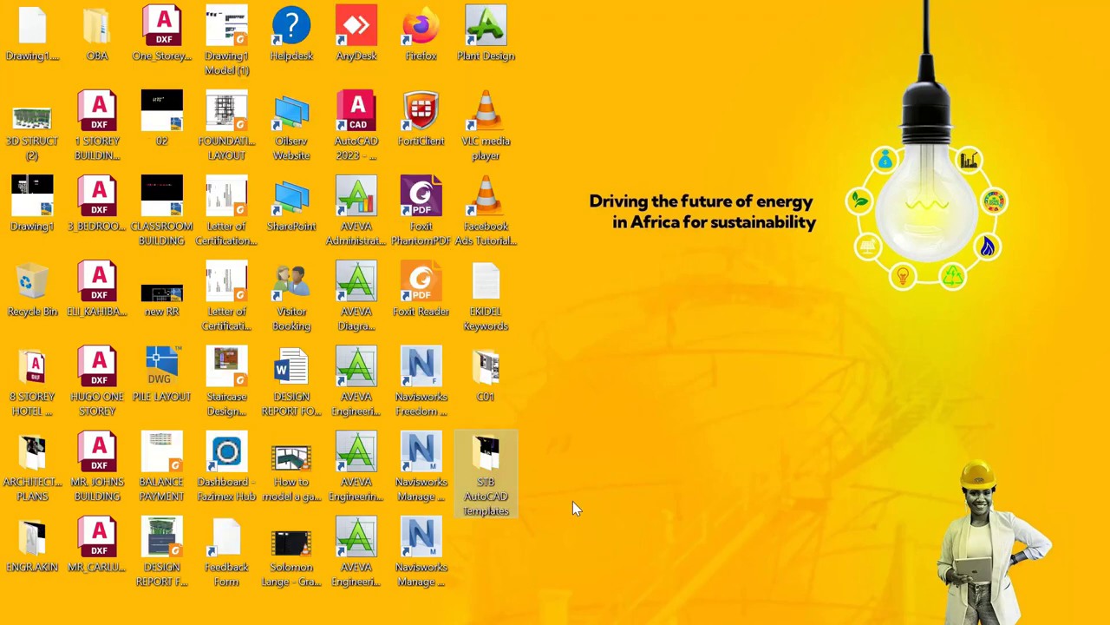
Step: Open the STB AutoCAD Templates folder on the desktop and fit the Name column to the full file names
double_click(496, 468)
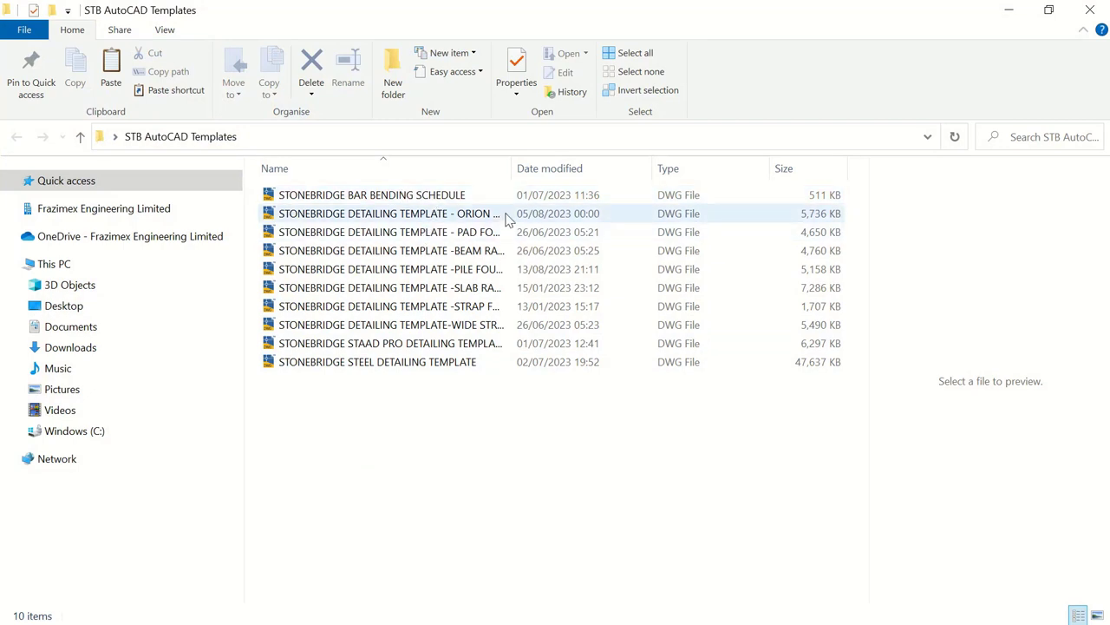
double_click(516, 171)
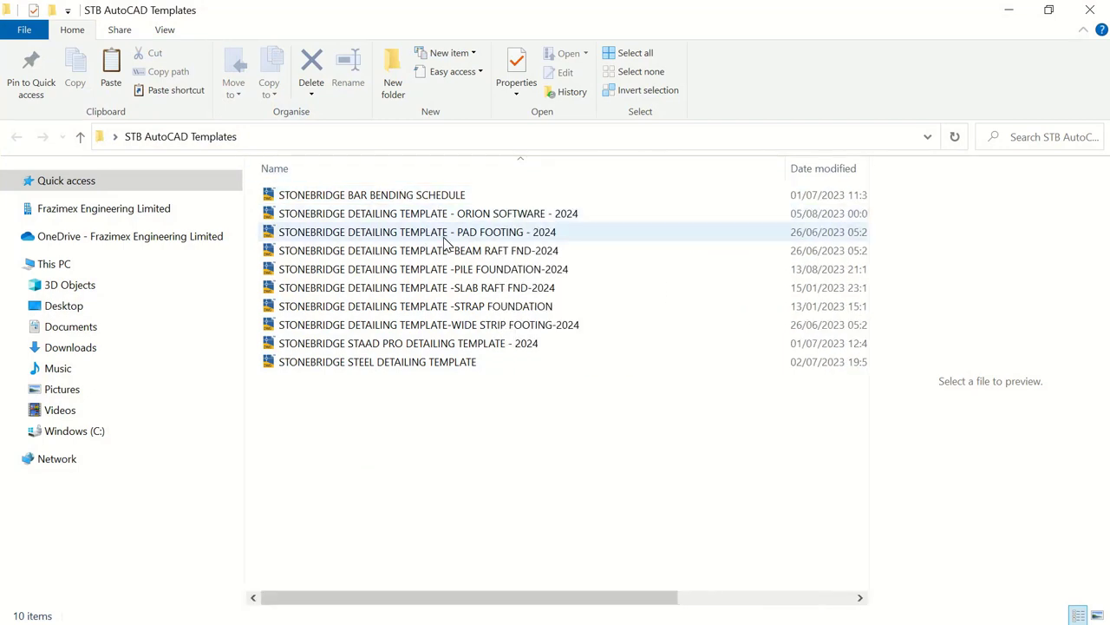
Step: Open the PAD FOOTING - 2024 detailing template in a maximized AutoCAD window, examine its foundation and column sheets, and return to the folder
double_click(446, 236)
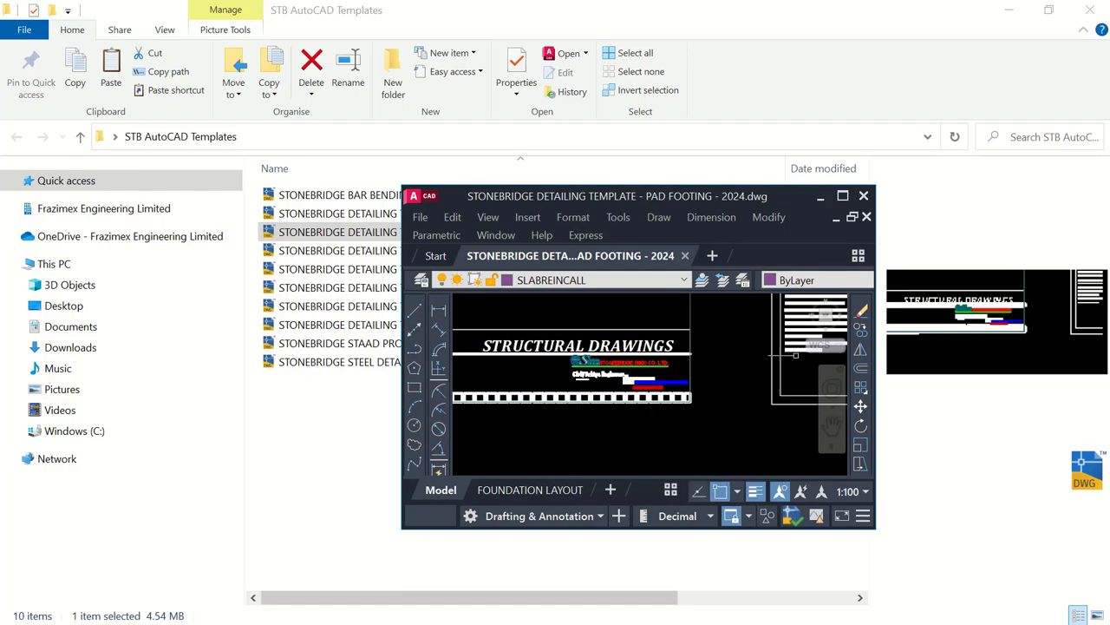
click(842, 195)
scroll(608, 364, down, 5)
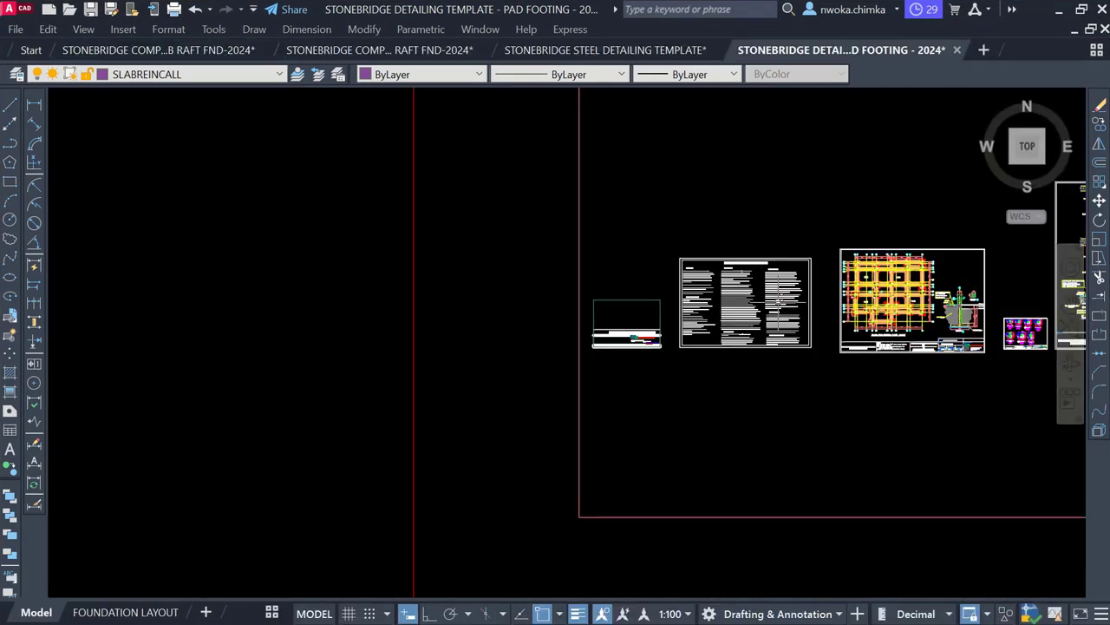
scroll(555, 147, up, 6)
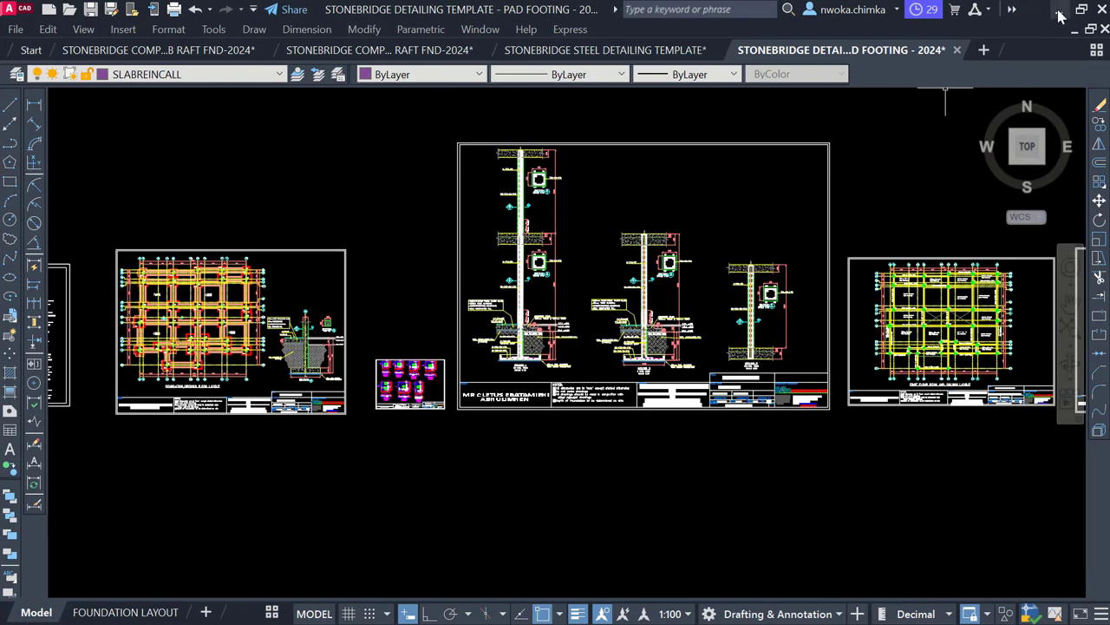
click(1060, 16)
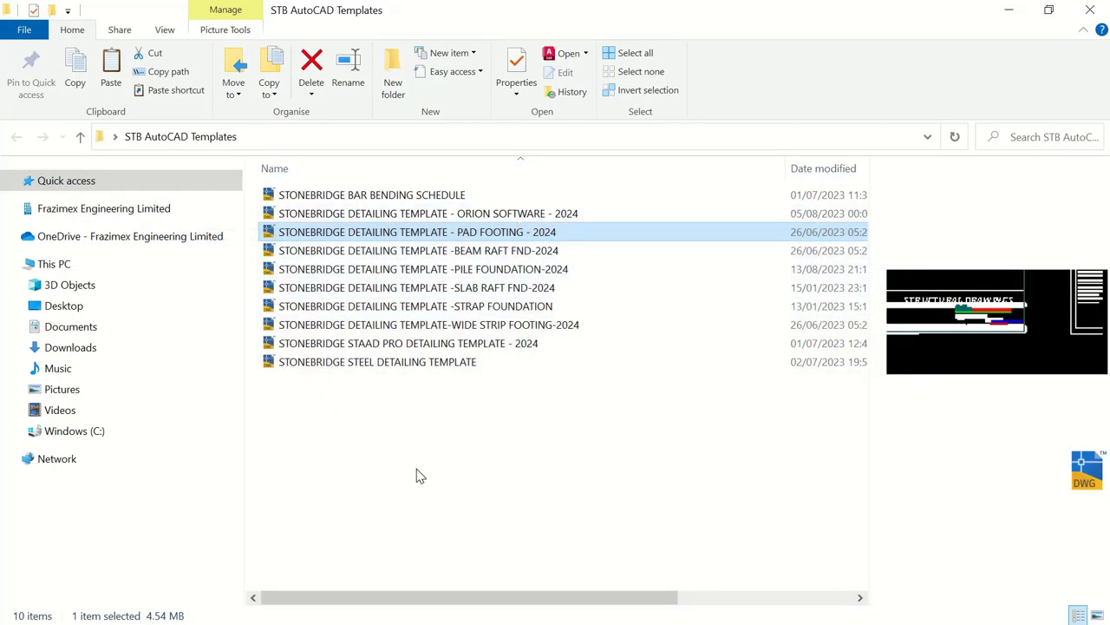
Step: Open the PILE FOUNDATION-2024 detailing template in a maximized window, examine its pile cap and column details, and return to the folder
double_click(452, 270)
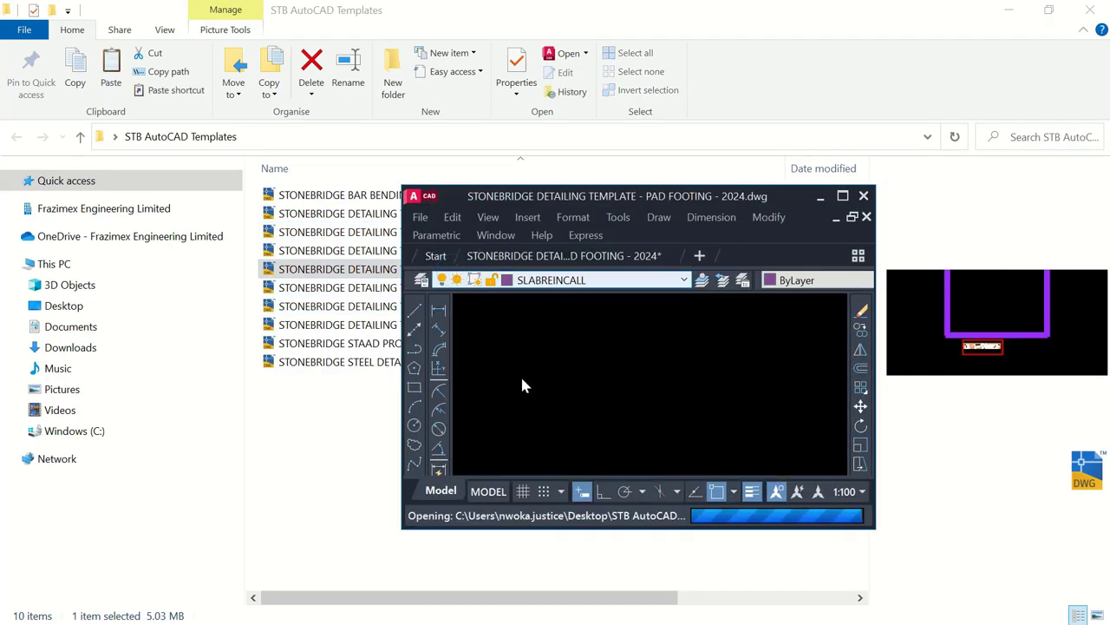
click(842, 198)
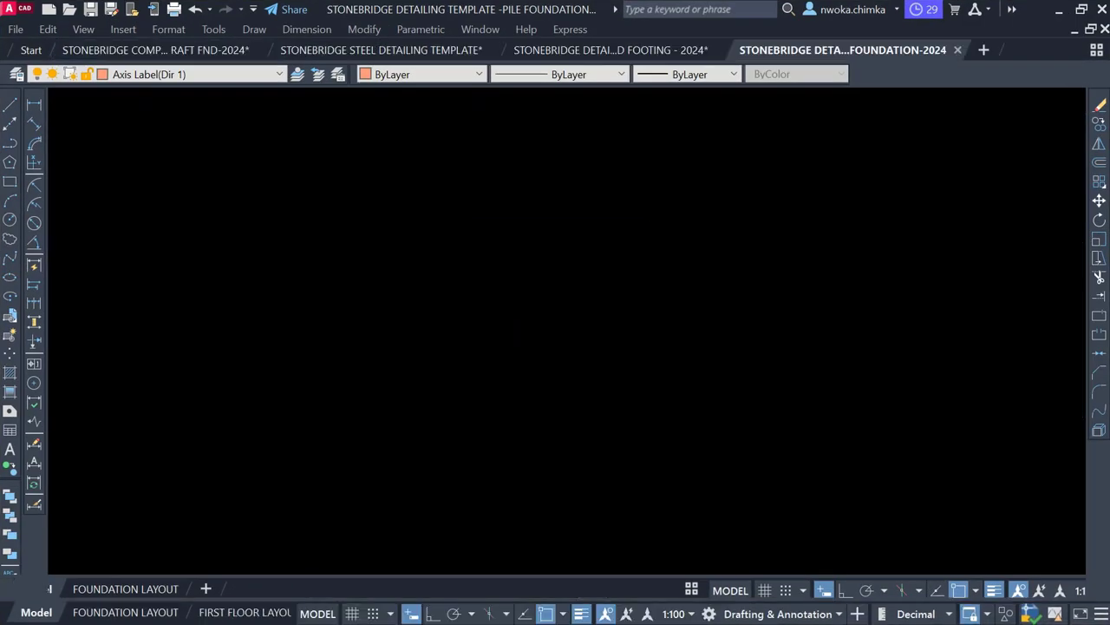
scroll(378, 444, up, 5)
middle_drag(377, 444, 384, 370)
scroll(384, 370, up, 8)
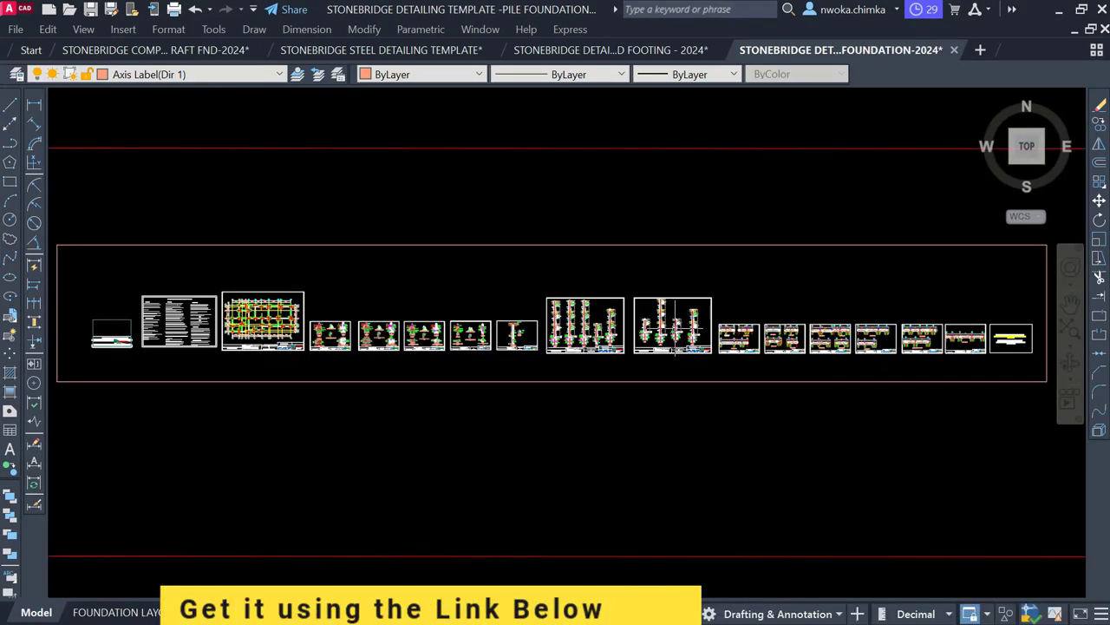
scroll(386, 356, up, 8)
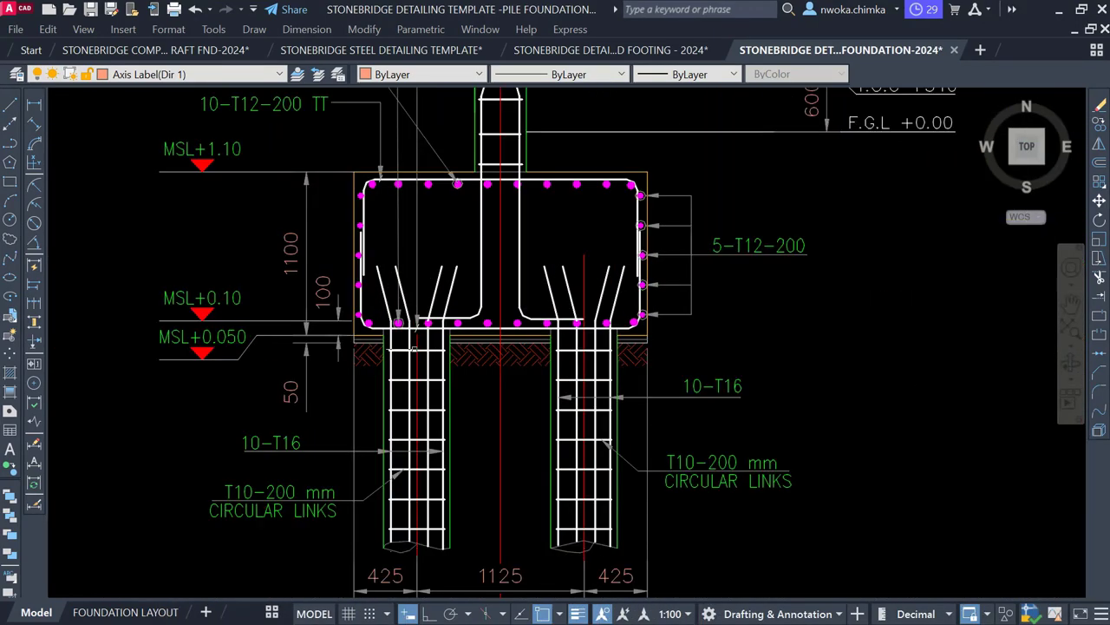
scroll(389, 367, down, 8)
scroll(388, 368, down, 3)
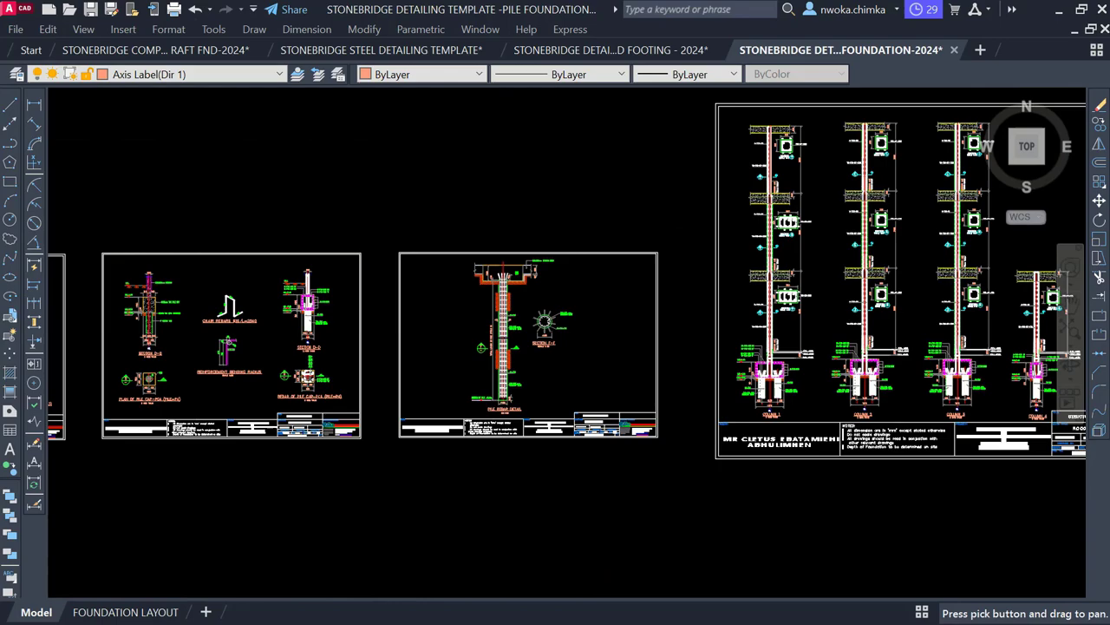
click(1059, 10)
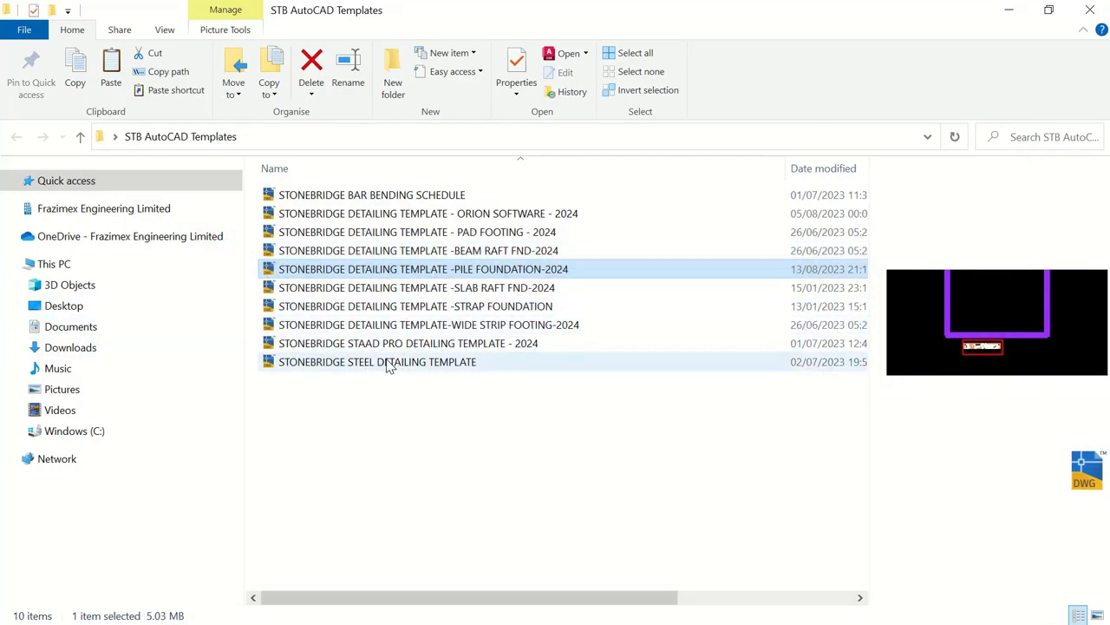
Step: Open STONEBRIDGE STEEL DETAILING TEMPLATE from the folder in a maximized window, examine its layout and elevation sheets, and return to the folder
double_click(388, 362)
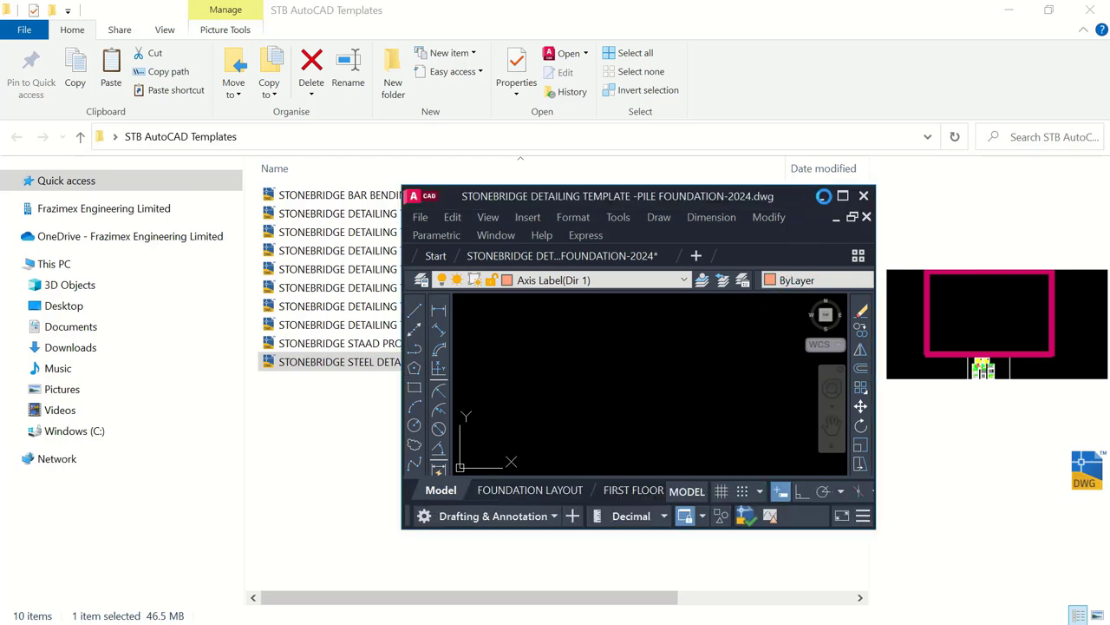
click(846, 198)
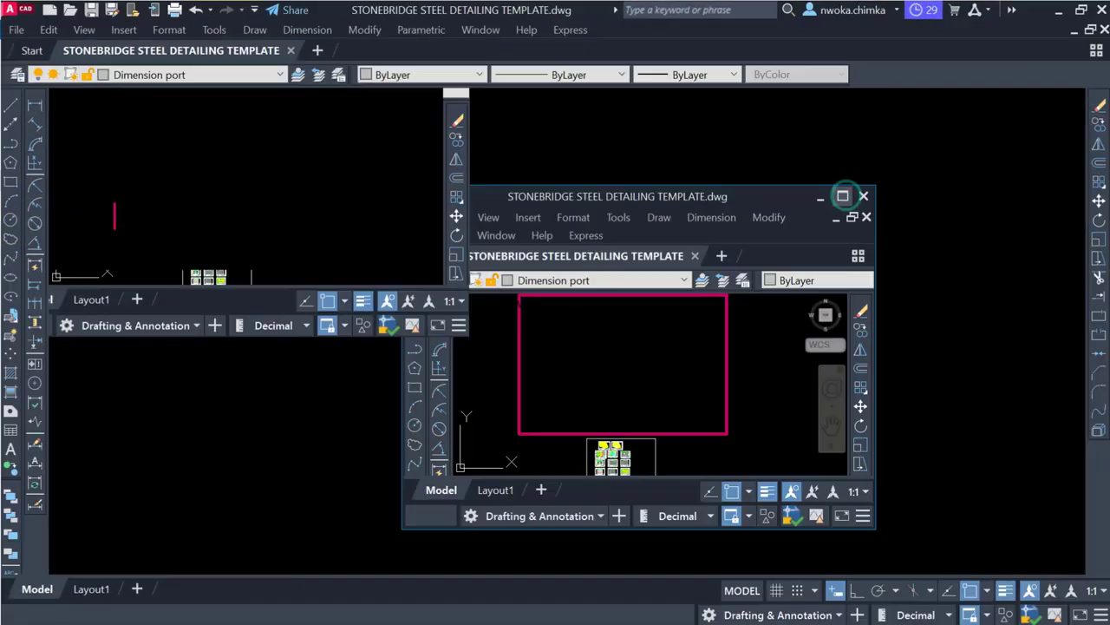
scroll(517, 457, up, 3)
scroll(517, 457, up, 5)
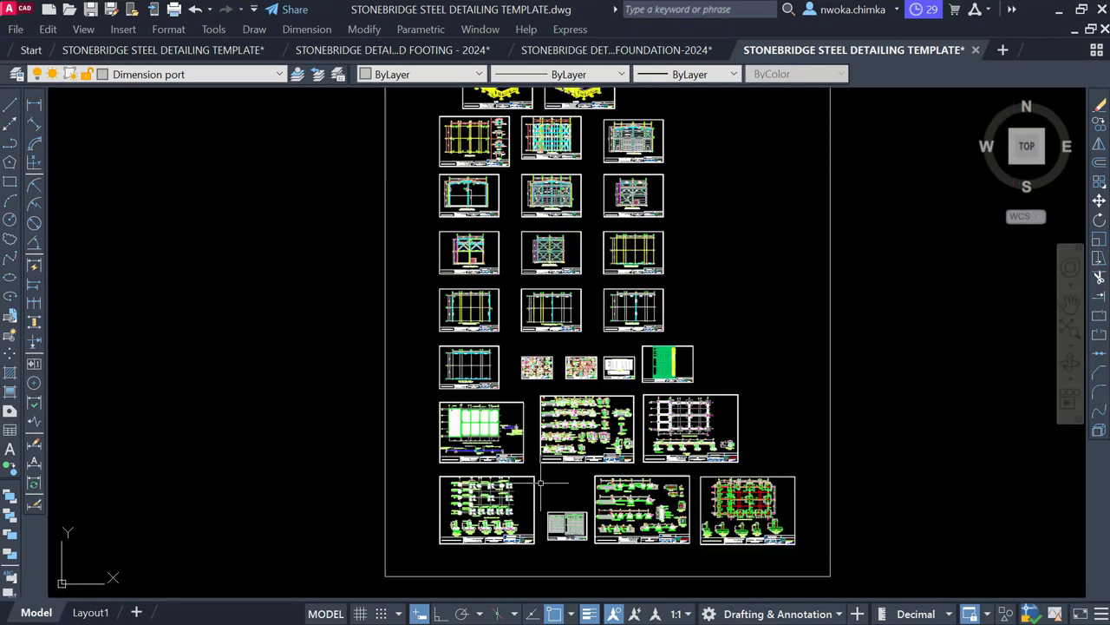
scroll(500, 212, up, 3)
scroll(500, 212, up, 4)
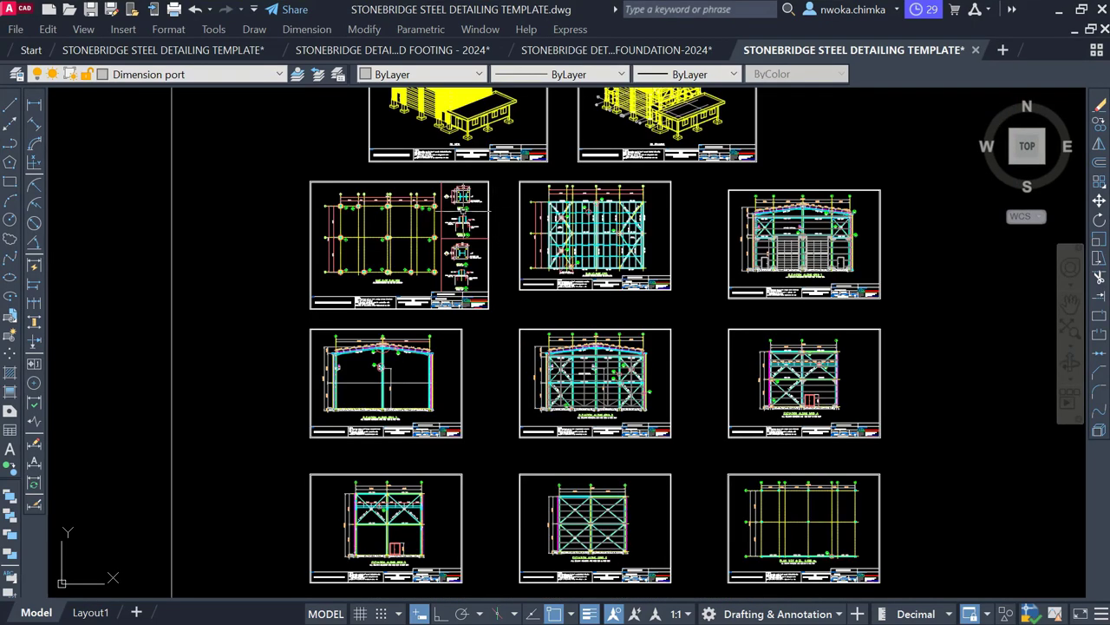
scroll(677, 511, up, 5)
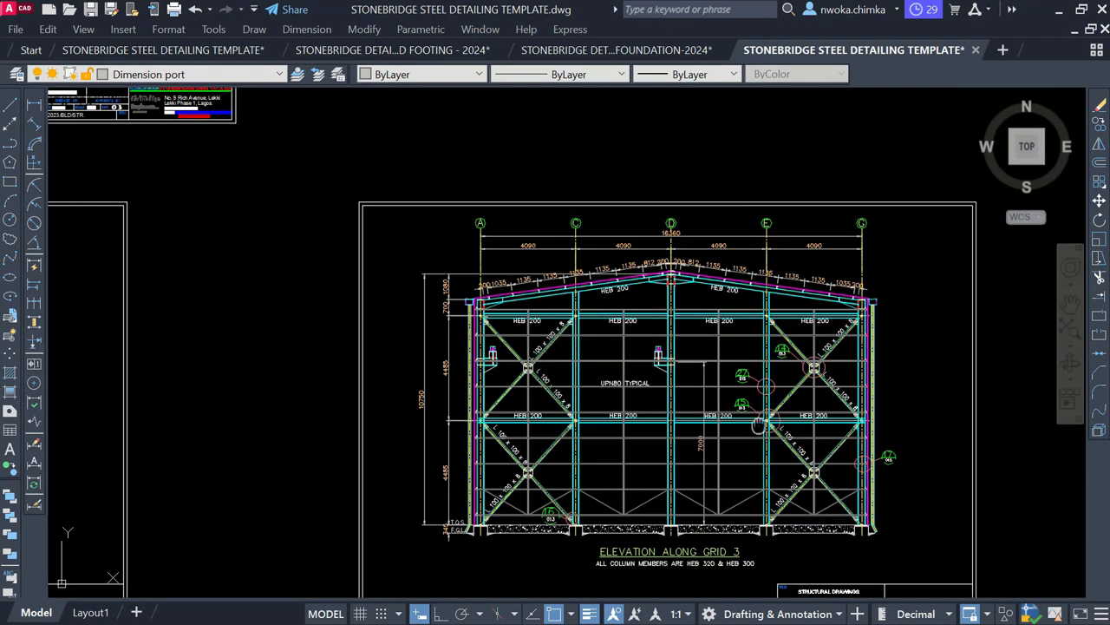
scroll(558, 375, down, 11)
scroll(538, 369, down, 6)
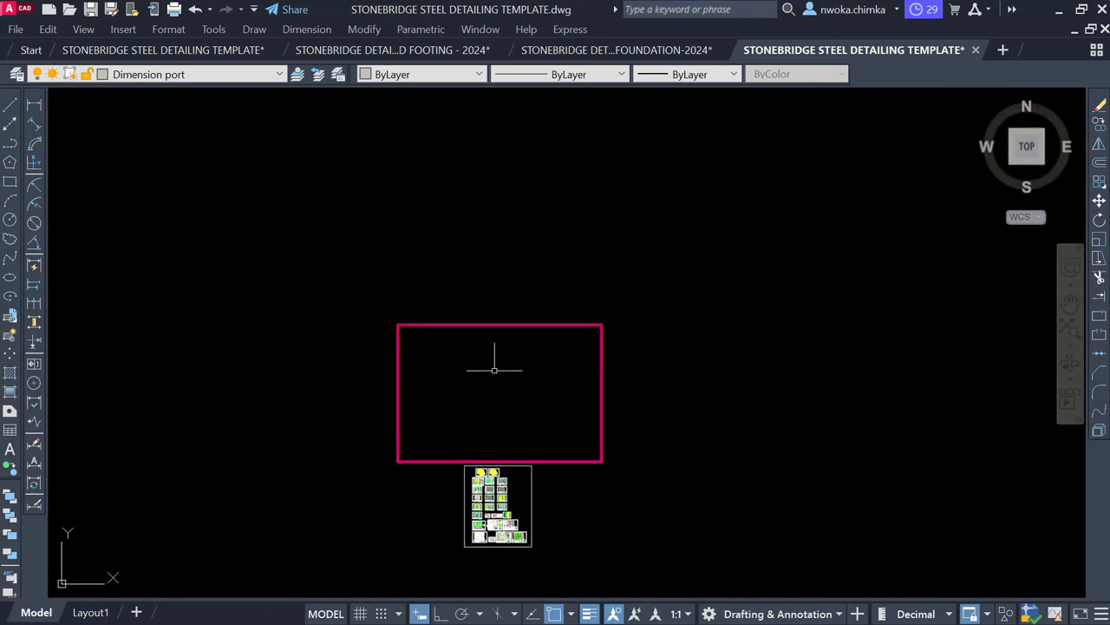
scroll(471, 389, up, 5)
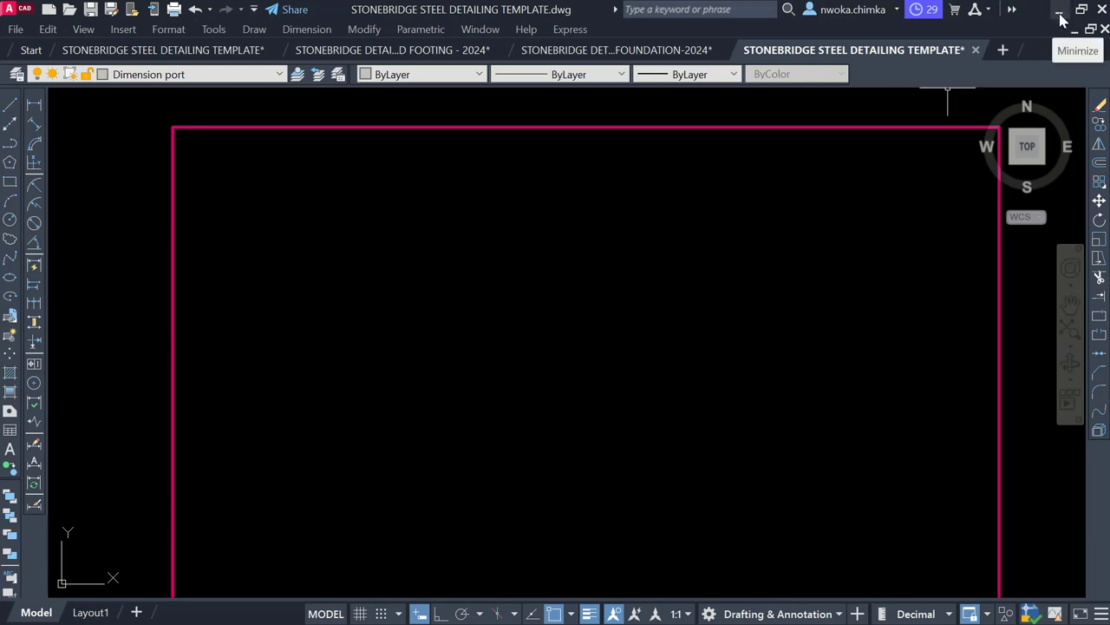
click(1060, 11)
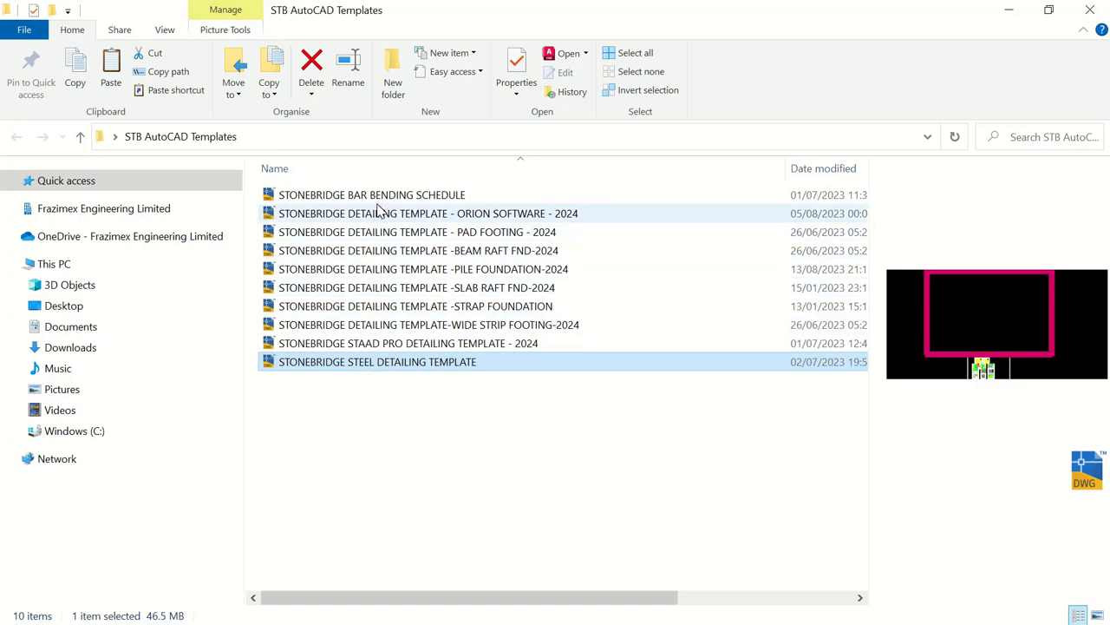
Step: Clear the file selection, switch to Excel to view the StoneBridge catalogue again, and return to the templates folder
click(404, 423)
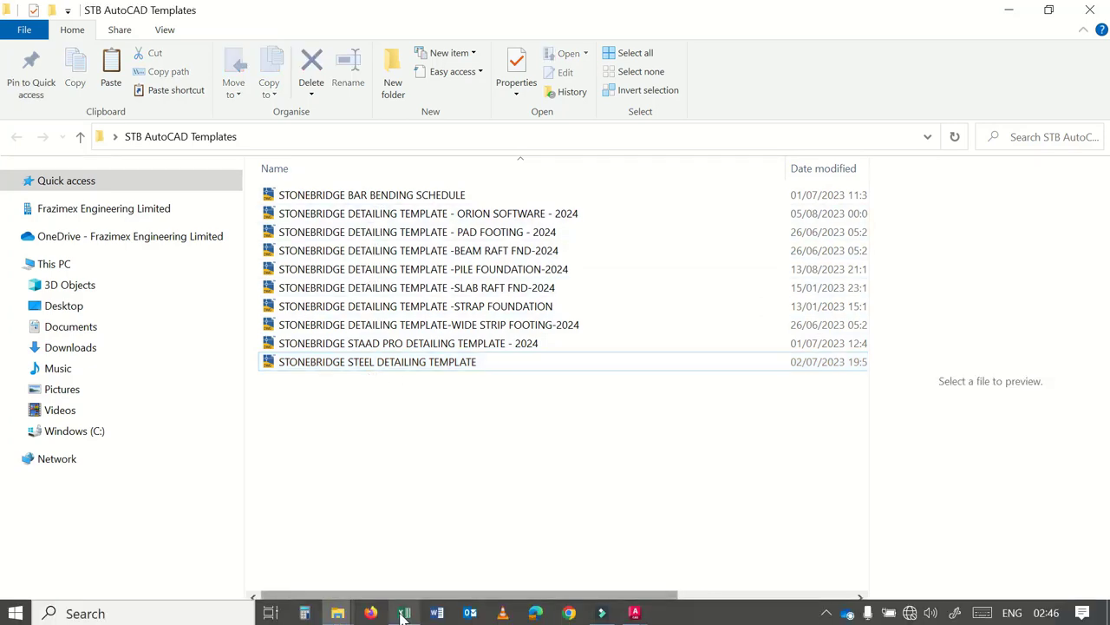
click(404, 612)
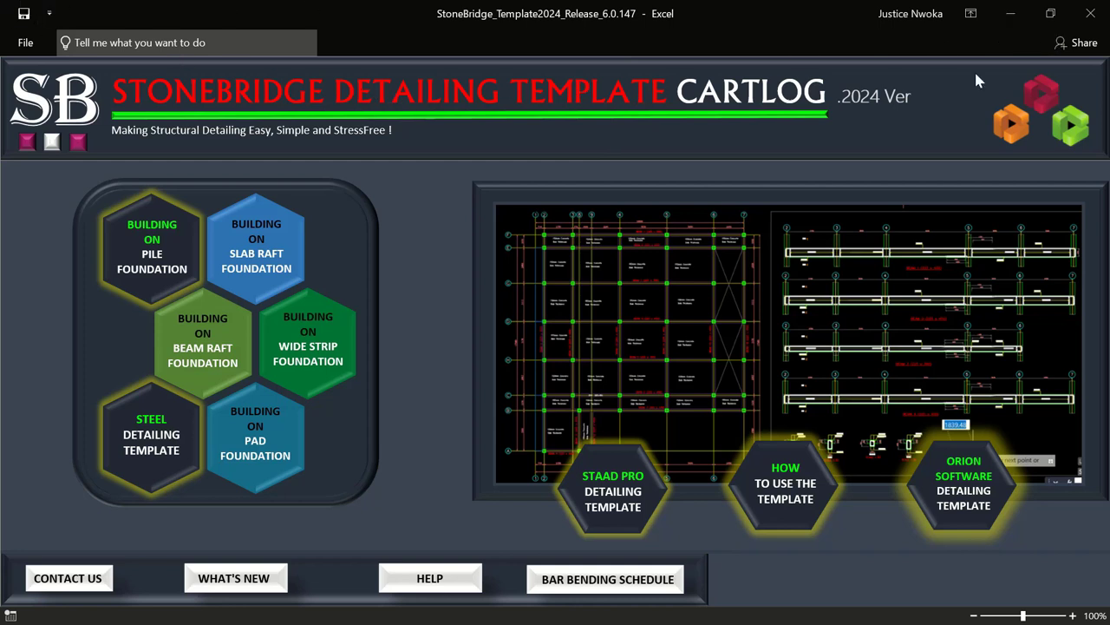
click(1011, 14)
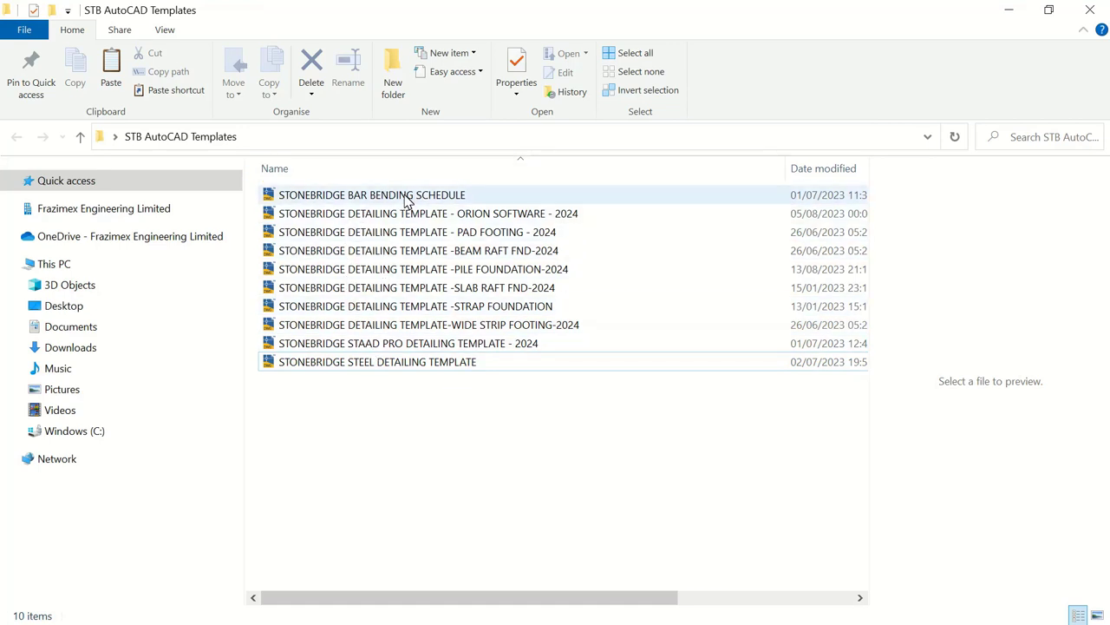
Step: Browse to the Documents folder and on to the Downloads folder
click(64, 330)
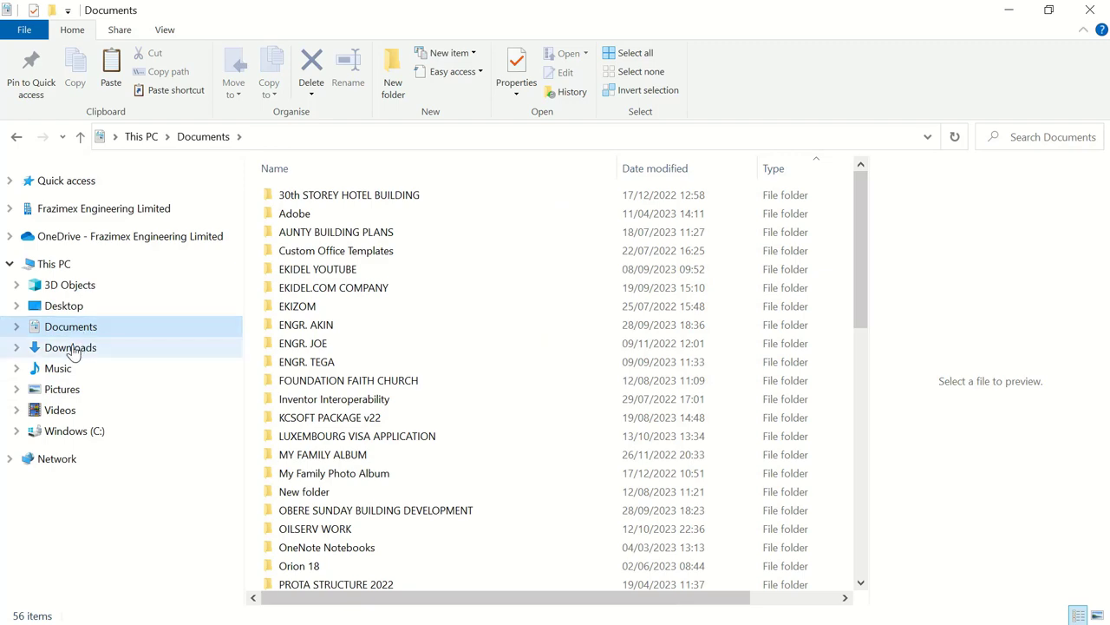
click(73, 349)
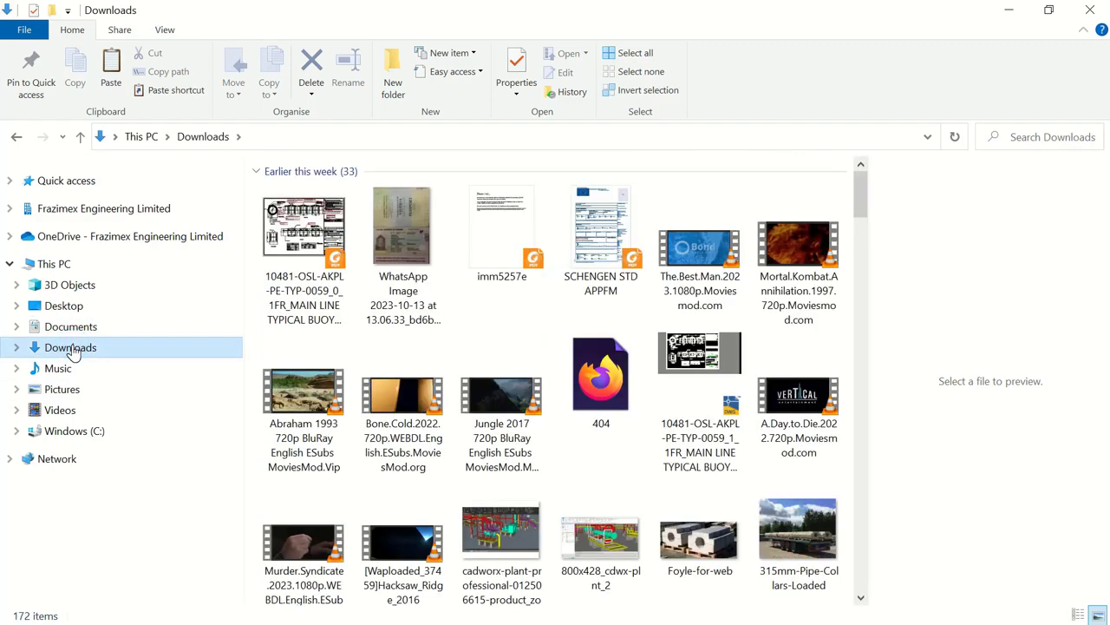
Step: Go back to the Documents folder and look through it as far as the StoneBridge template folders
click(70, 328)
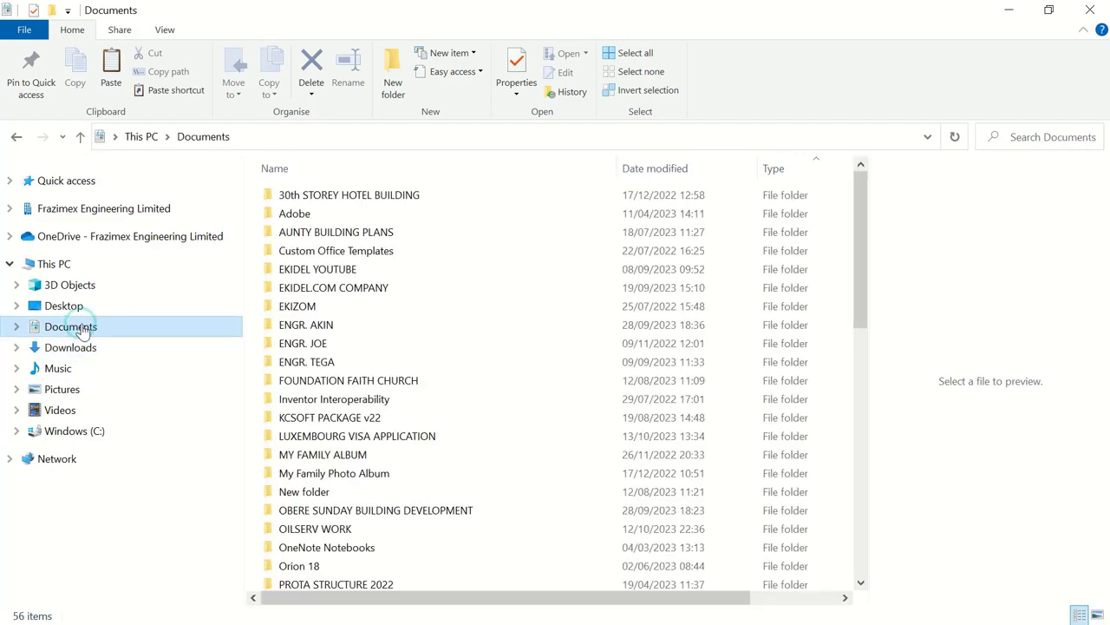
scroll(359, 438, down, 3)
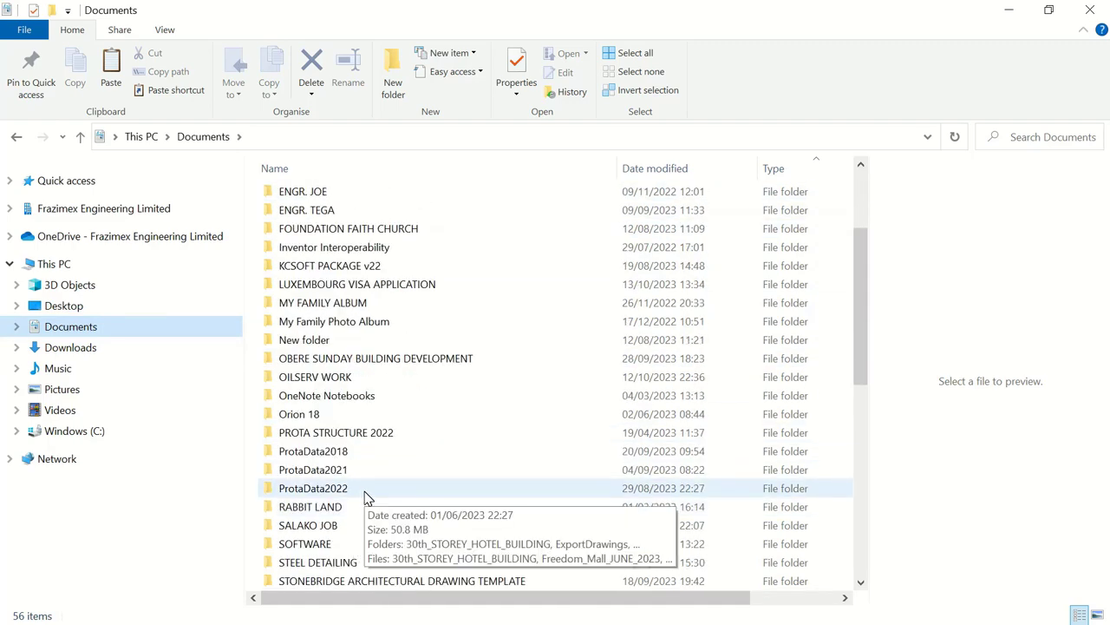
scroll(367, 495, down, 2)
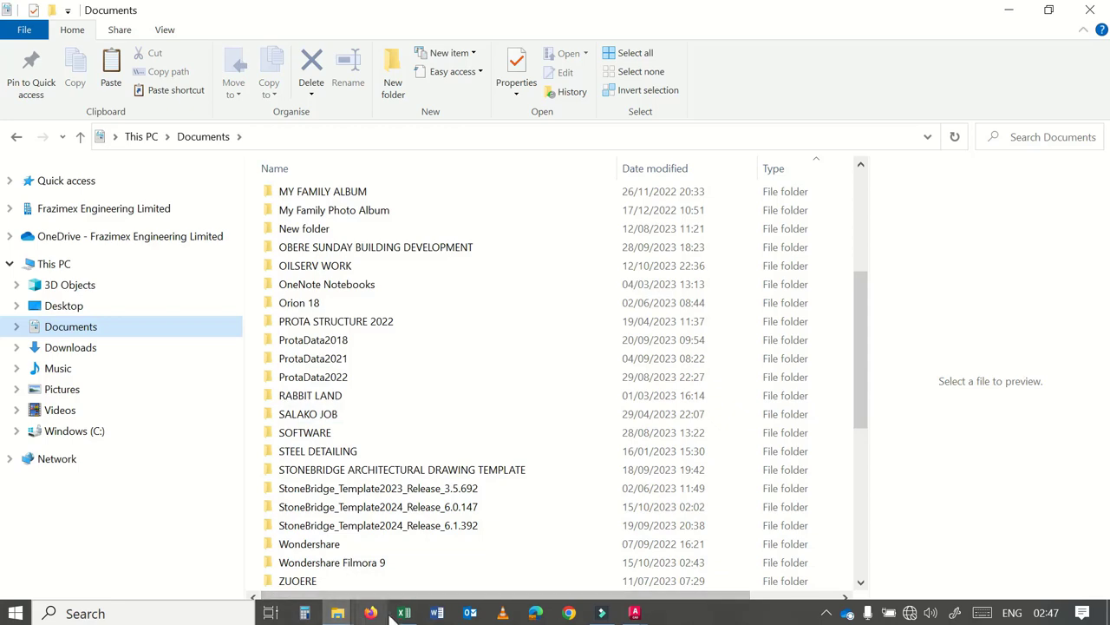
Step: Switch to Excel to view the StoneBridge 2024 catalogue and return to the Documents folder
click(403, 613)
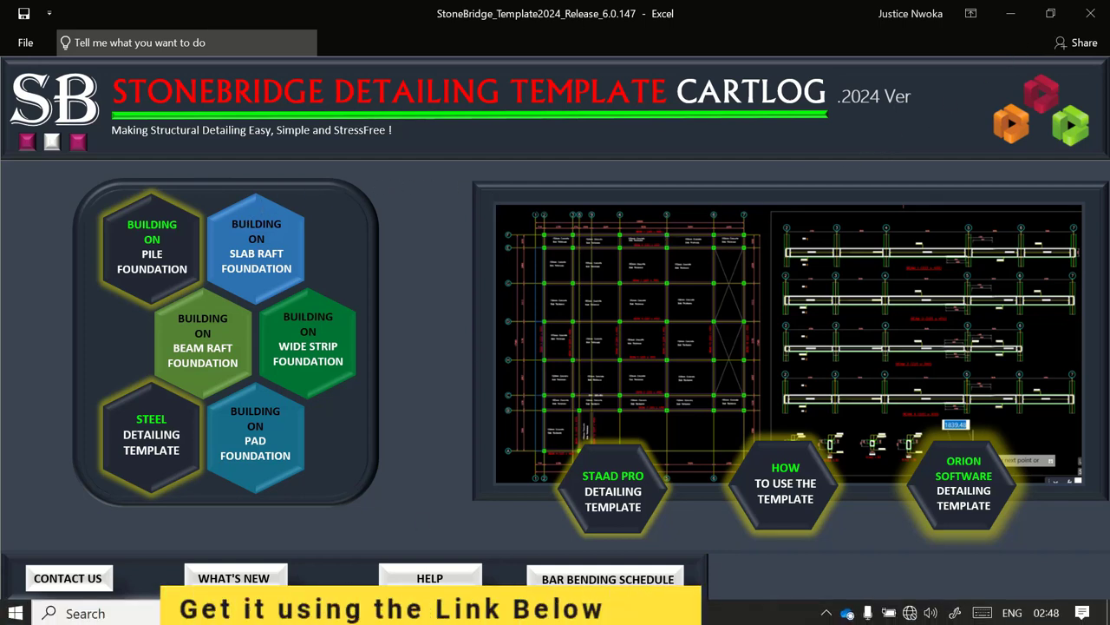
mouse_move(337, 616)
click(386, 546)
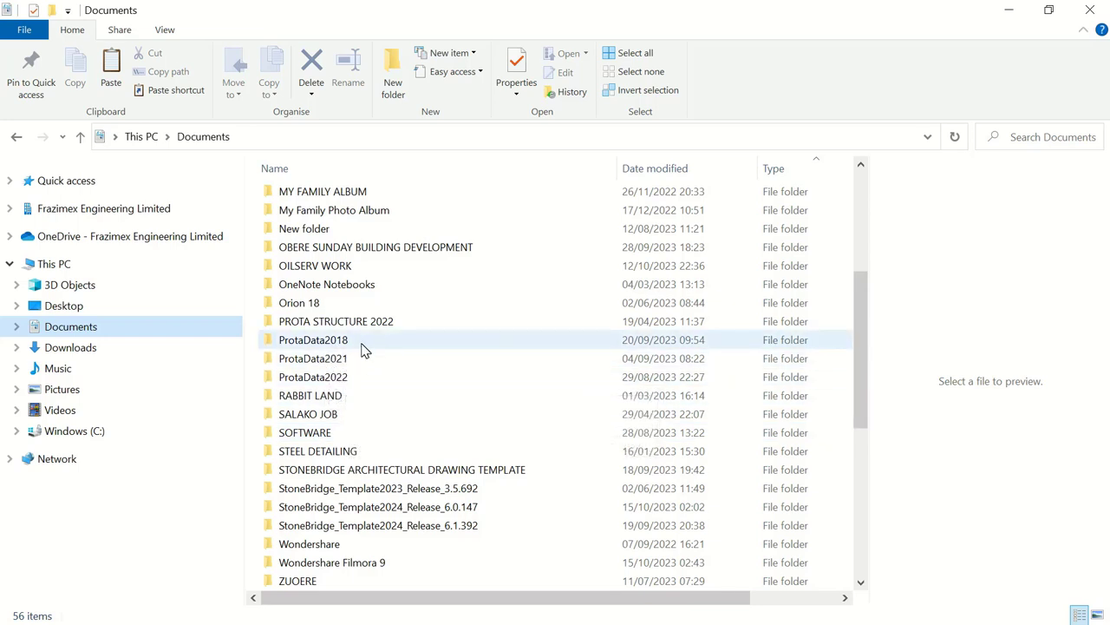
Step: Open Drawing1 from the ExportDrawings folder inside ProtaData2022 and maximize its AutoCAD window
mouse_move(366, 347)
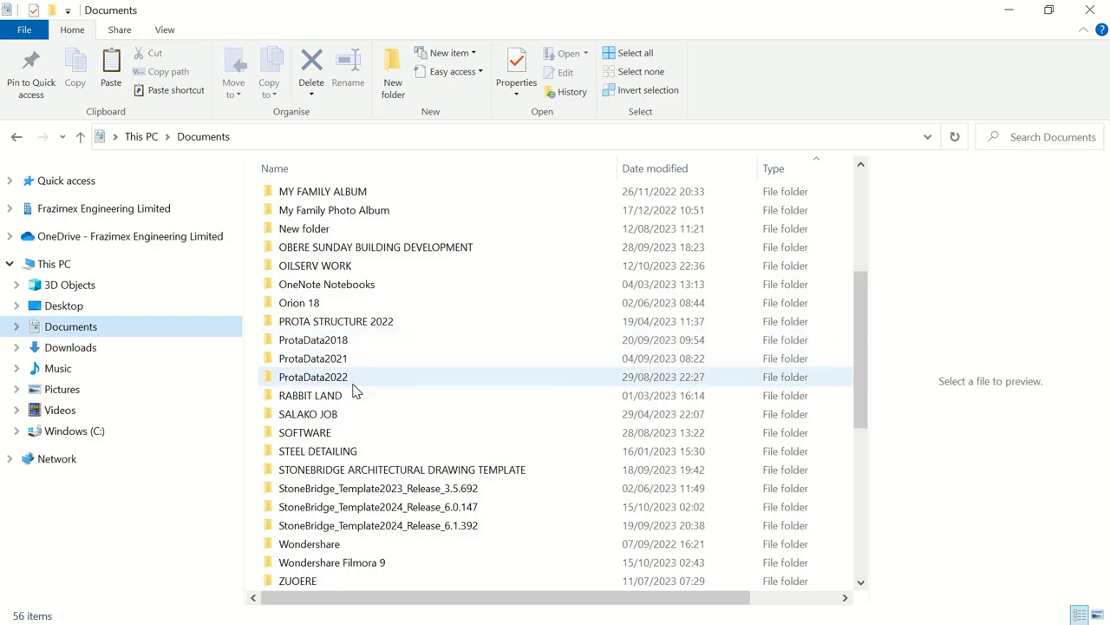
double_click(356, 382)
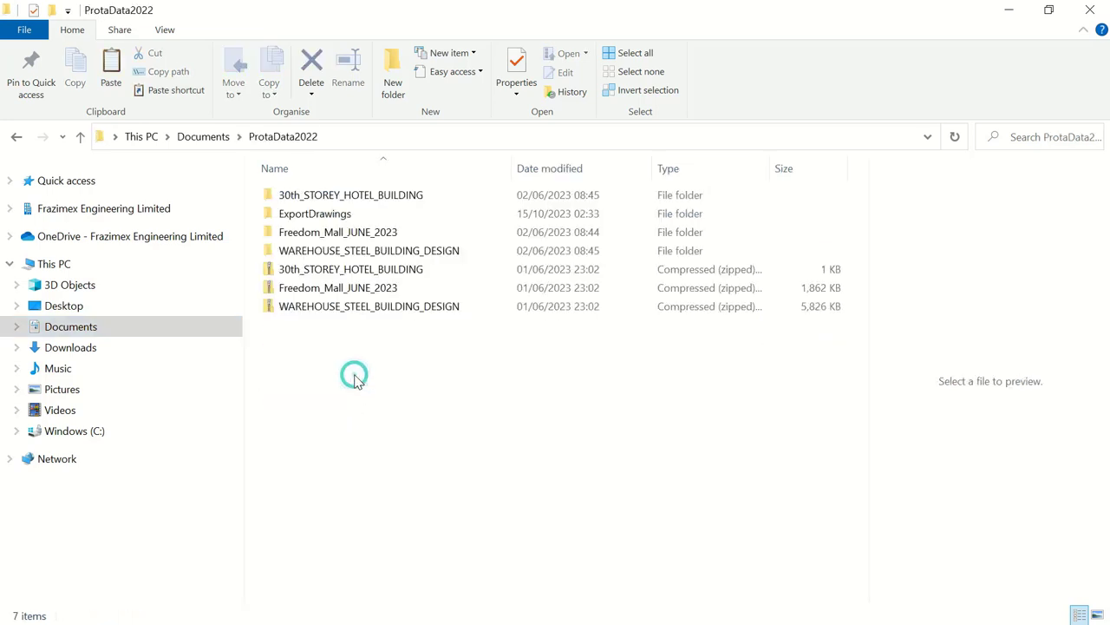
double_click(340, 215)
double_click(347, 196)
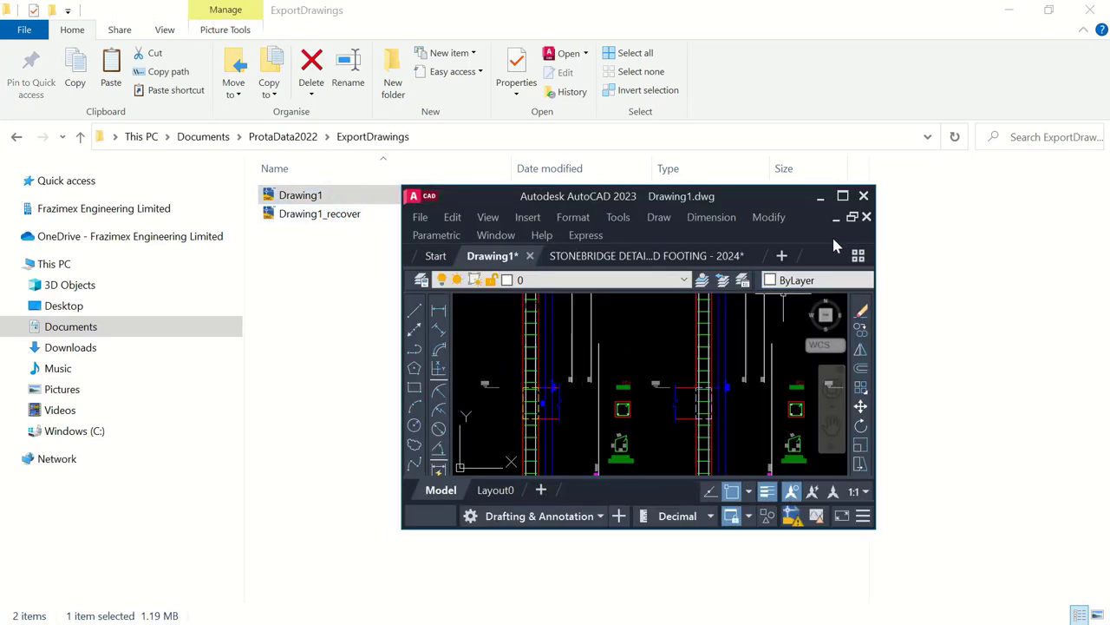
click(842, 195)
Step: Examine the overall contents of Drawing1, including the foundation layout and the row of footing details
scroll(613, 297, down, 3)
scroll(613, 298, down, 3)
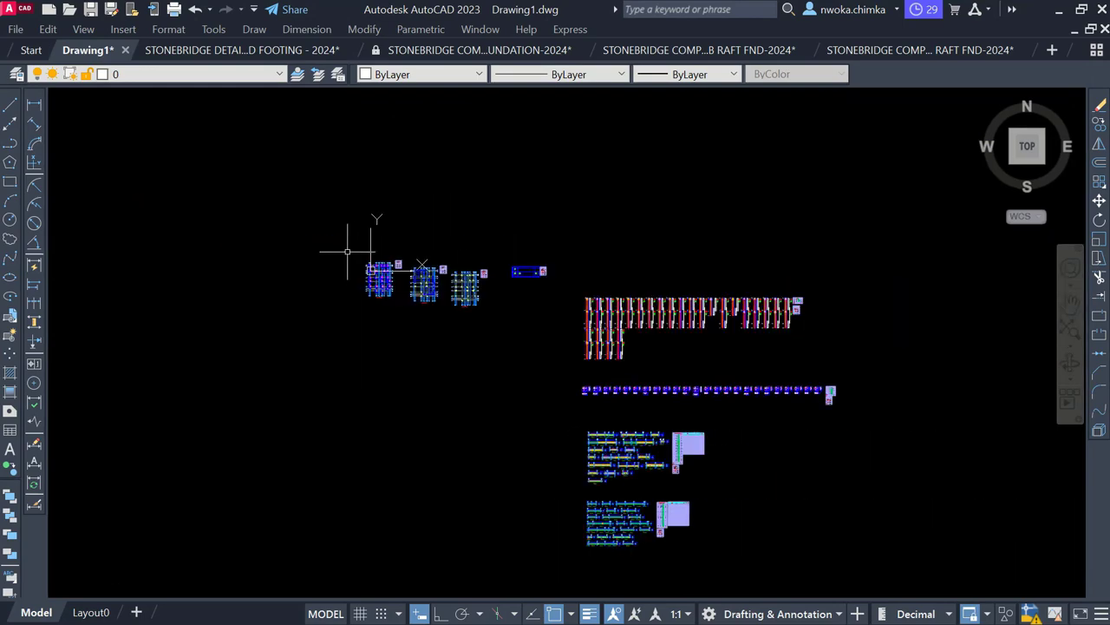
scroll(382, 247, up, 6)
scroll(426, 310, up, 3)
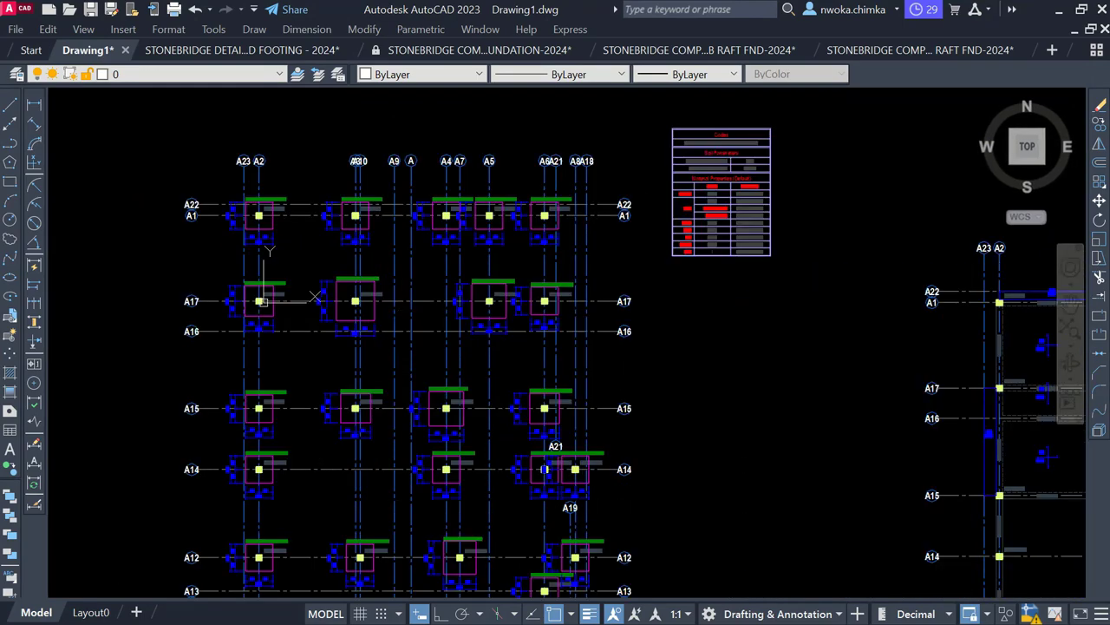
scroll(486, 286, down, 10)
scroll(630, 393, up, 4)
scroll(630, 393, up, 8)
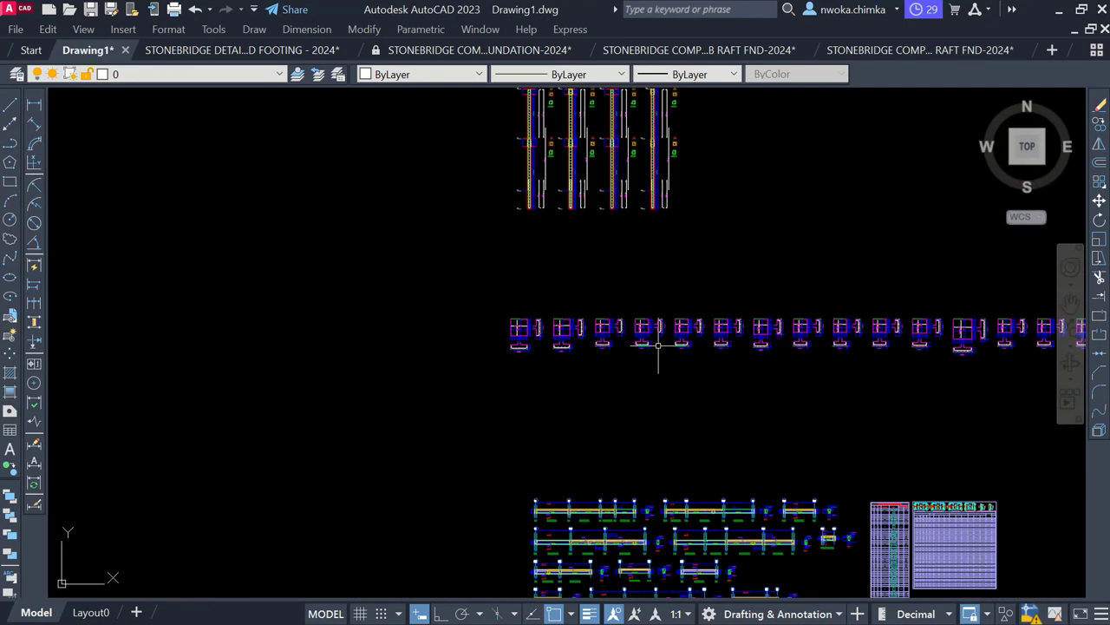
Step: Examine the sheet of beam elevations and the schedule tables beside it in Drawing1
scroll(627, 404, down, 4)
middle_drag(627, 403, 607, 280)
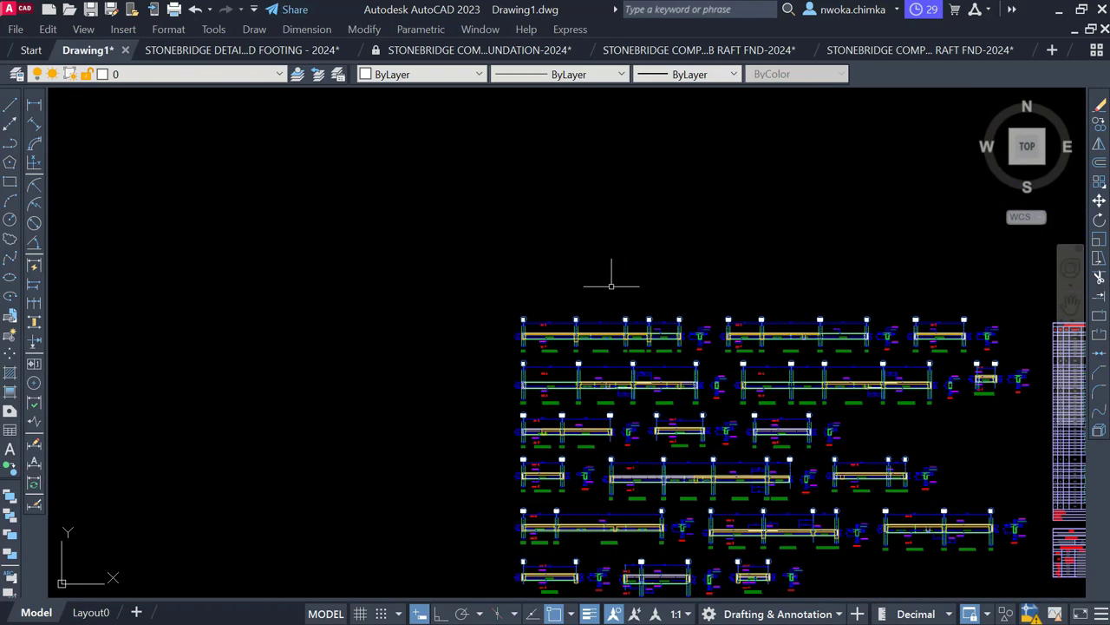
scroll(509, 354, up, 10)
scroll(498, 319, down, 8)
scroll(498, 319, down, 5)
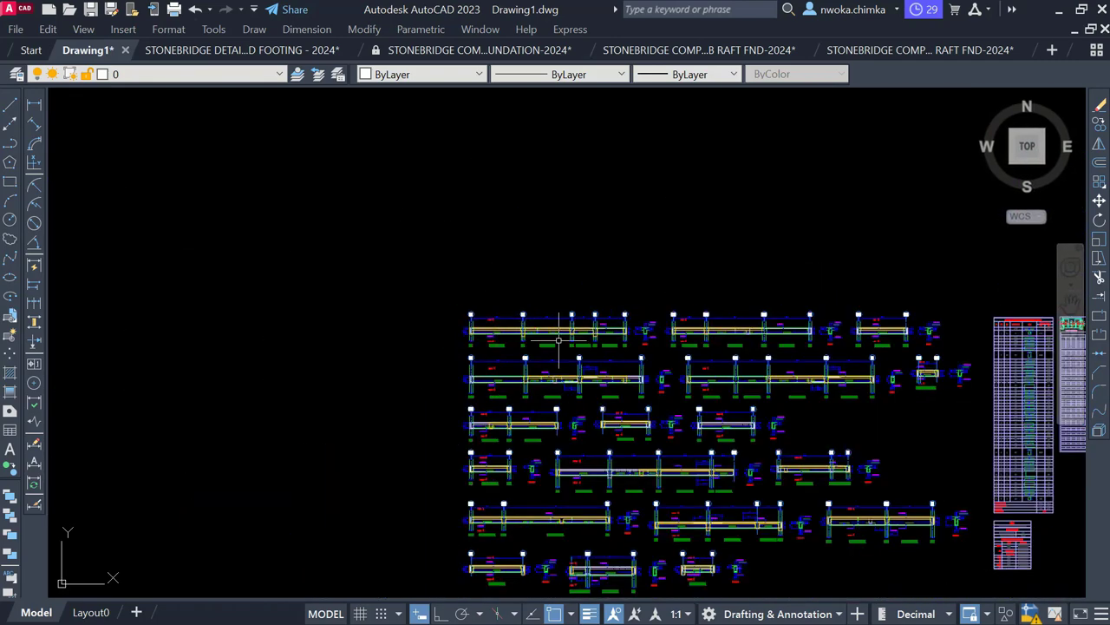
scroll(568, 351, down, 3)
scroll(824, 414, up, 2)
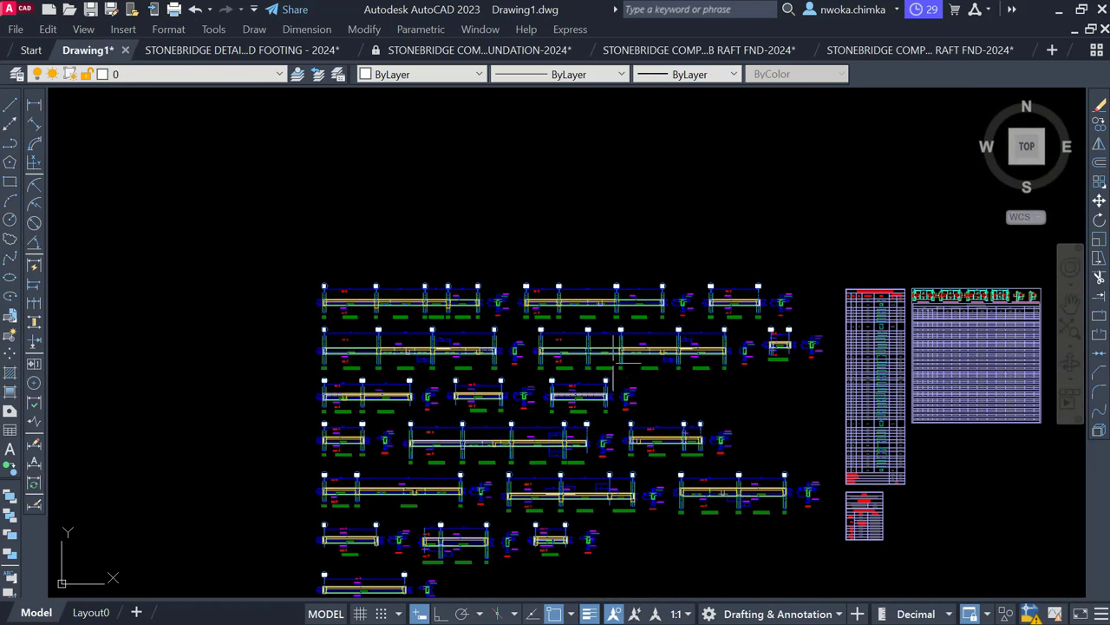
Step: Inspect the reinforcement of beams 1B10 to 1B15 up close, return to the whole drawing, and minimize the window
scroll(614, 358, up, 5)
scroll(568, 325, up, 4)
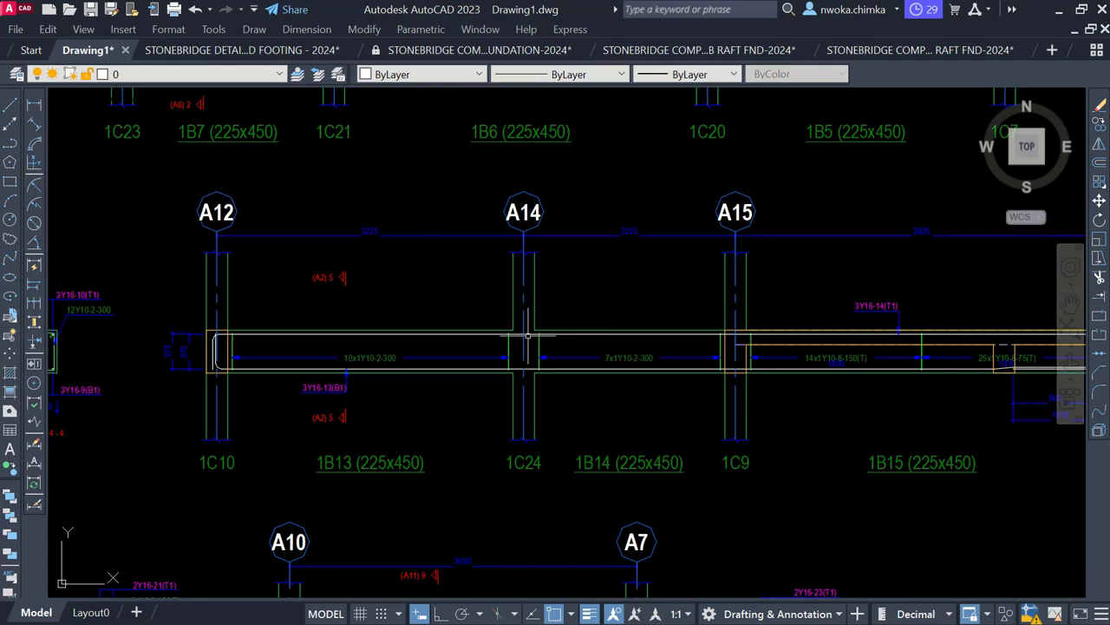
middle_drag(521, 343, 671, 348)
middle_drag(493, 347, 704, 329)
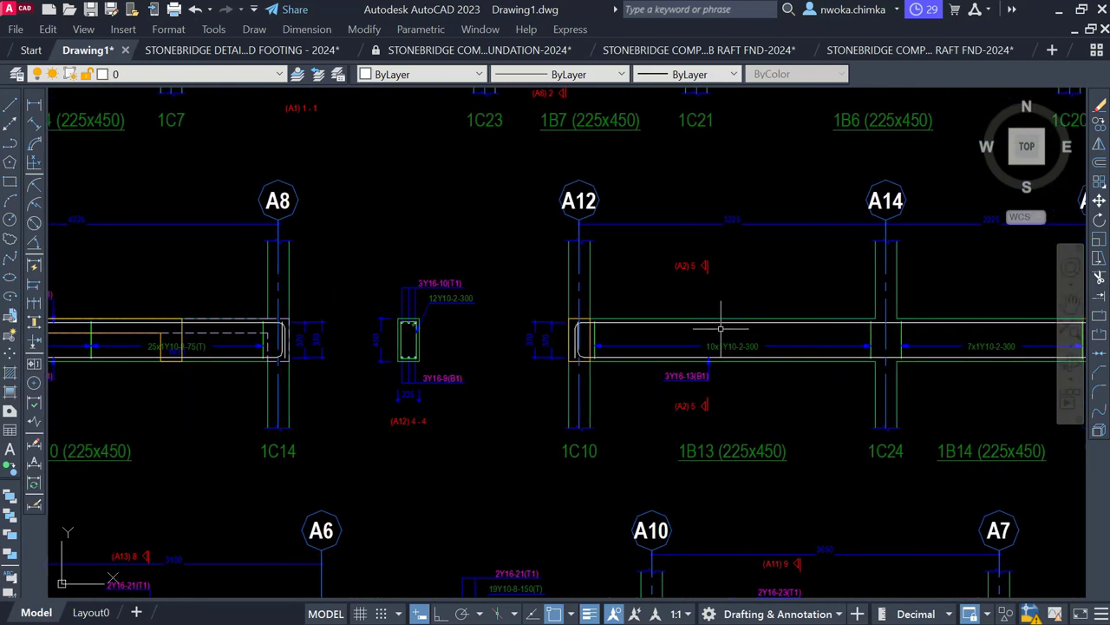
scroll(718, 330, down, 4)
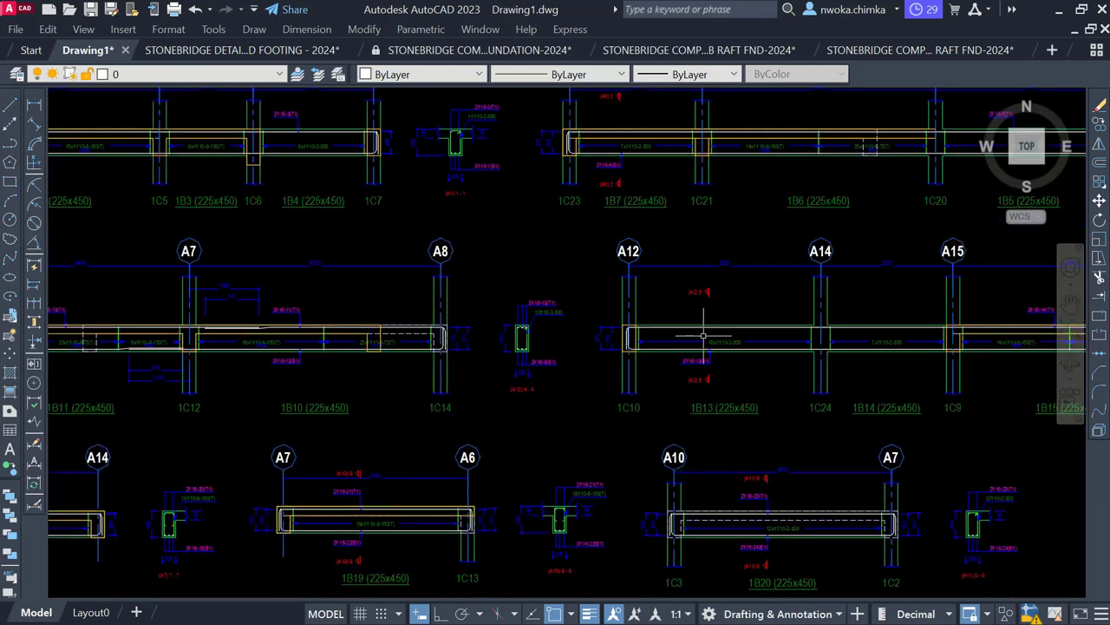
scroll(440, 330, up, 4)
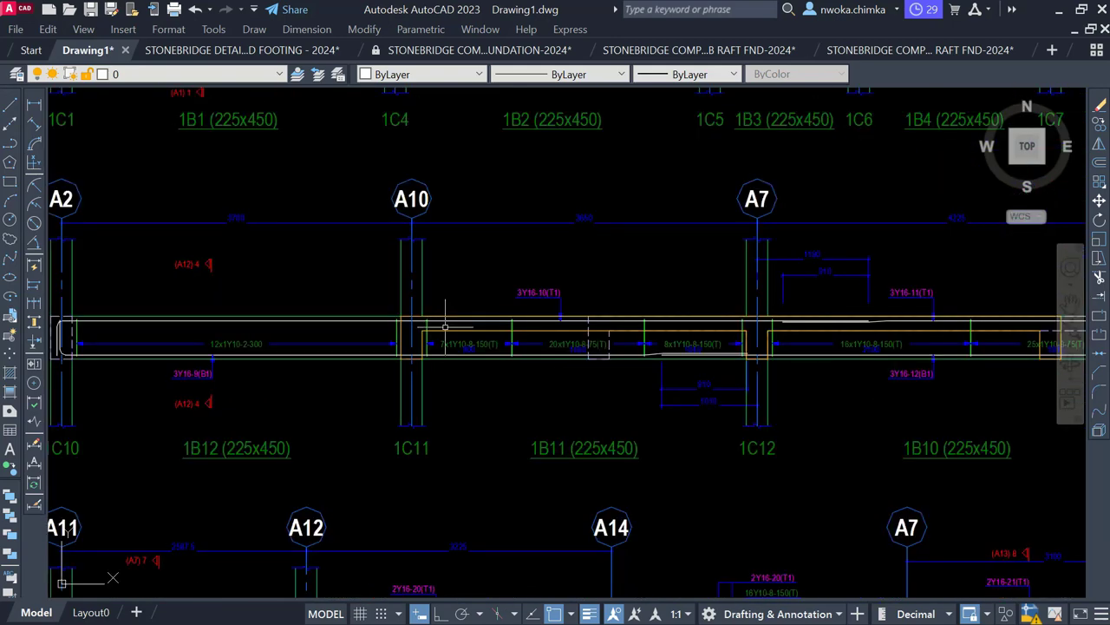
scroll(445, 327, down, 2)
scroll(446, 328, down, 6)
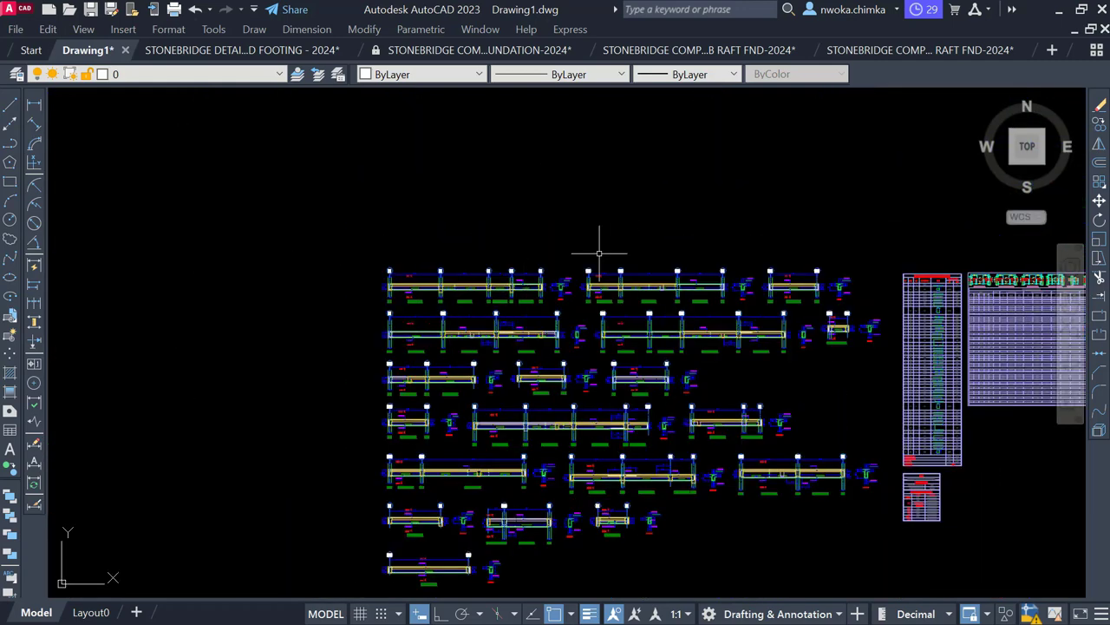
scroll(575, 258, down, 5)
scroll(573, 269, down, 2)
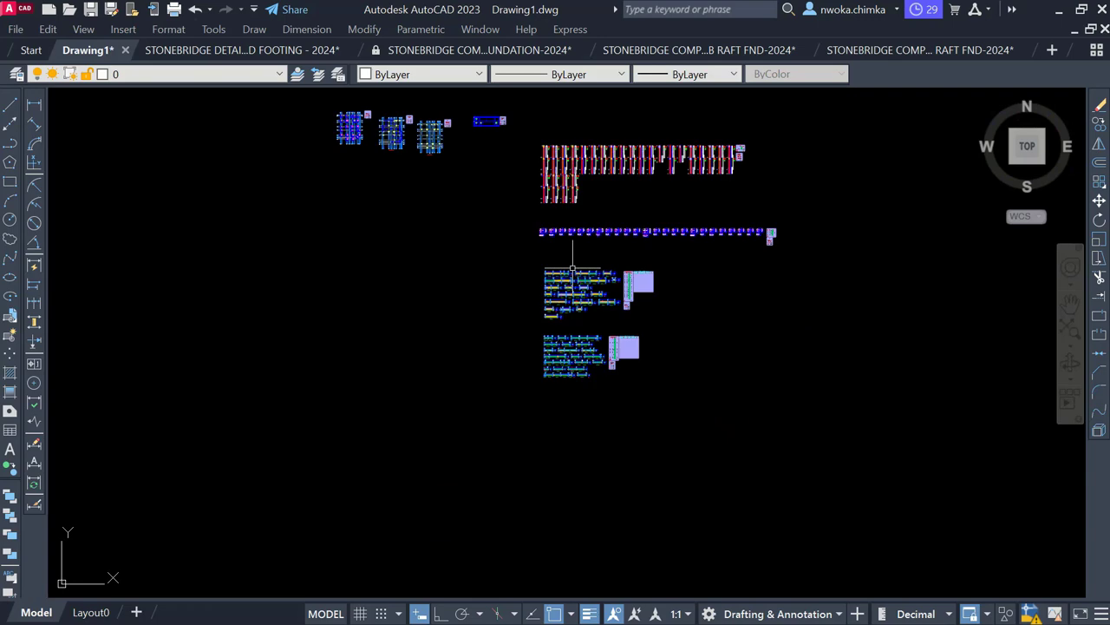
click(1058, 10)
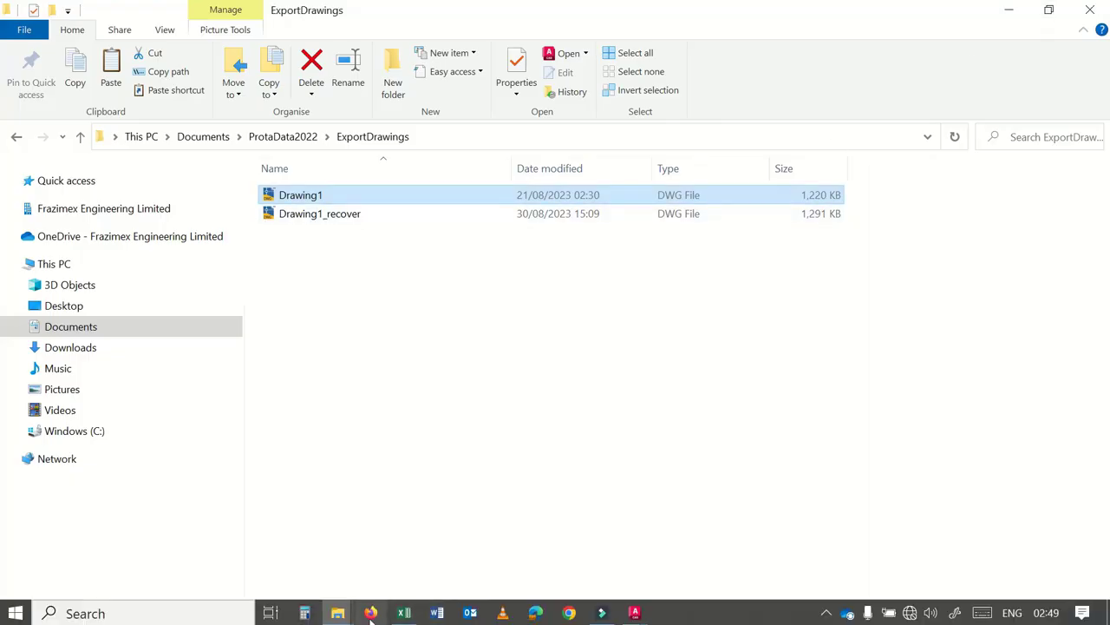
Step: Switch to the AutoCAD window of STONEBRIDGE STEEL DETAILING TEMPLATE and close that drawing without saving
click(641, 612)
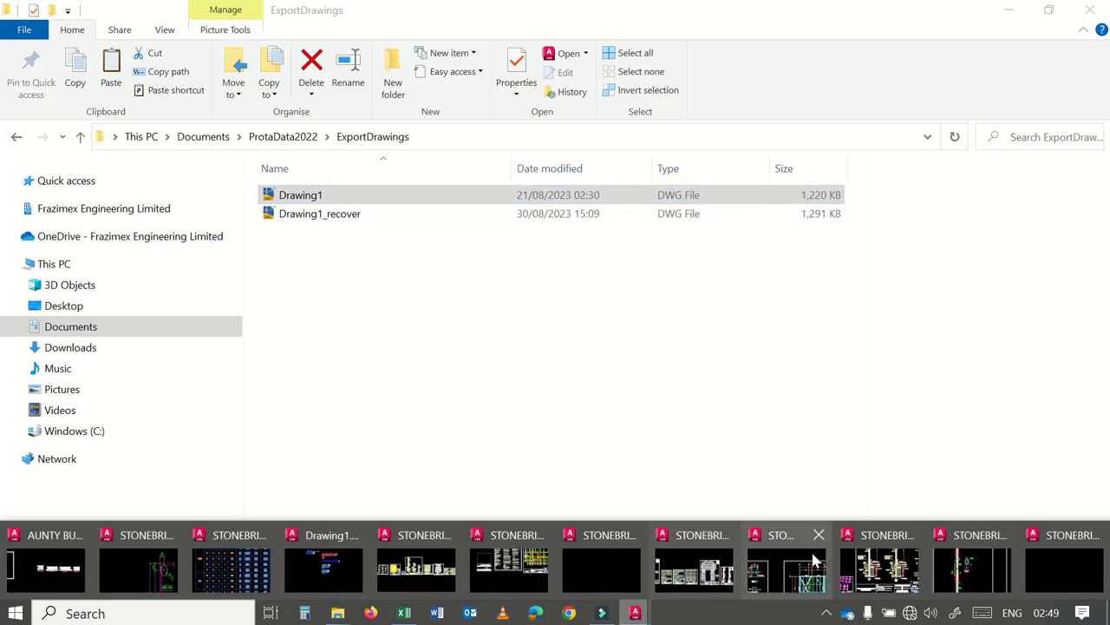
click(1062, 596)
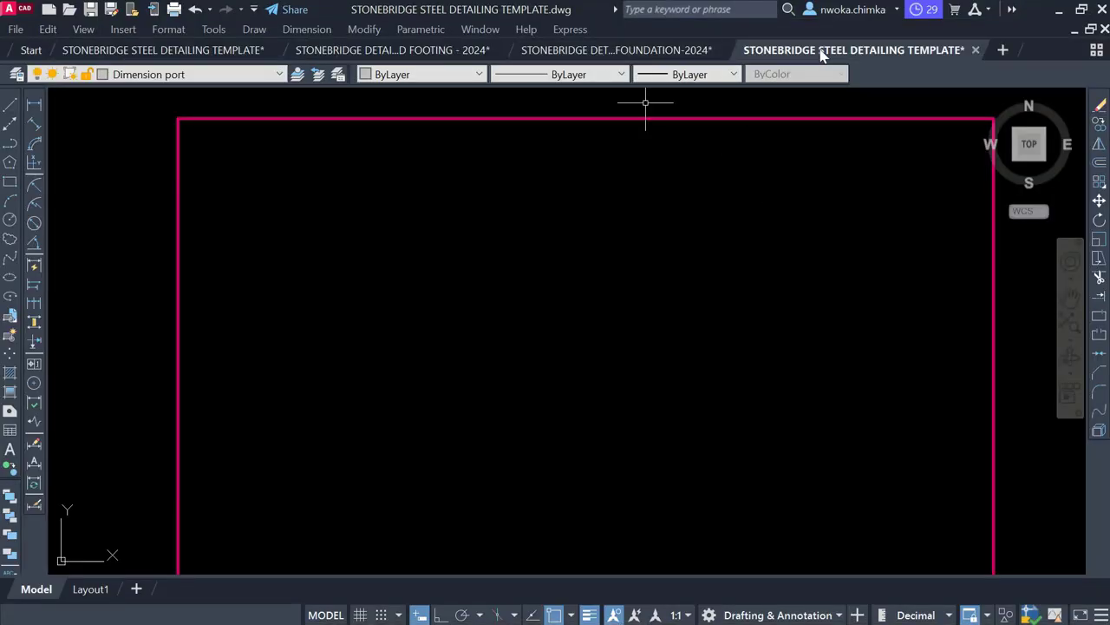
click(975, 49)
click(631, 365)
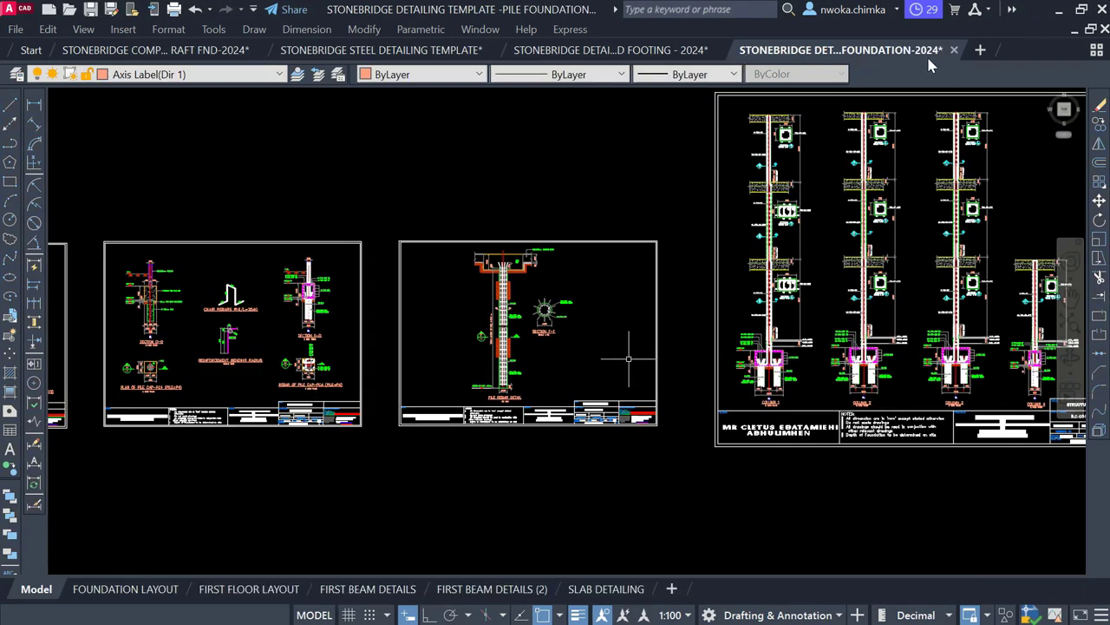
Step: Close the desktop copies of the PILE FOUNDATION-2024 and PAD FOOTING - 2024 templates without saving changes
click(955, 50)
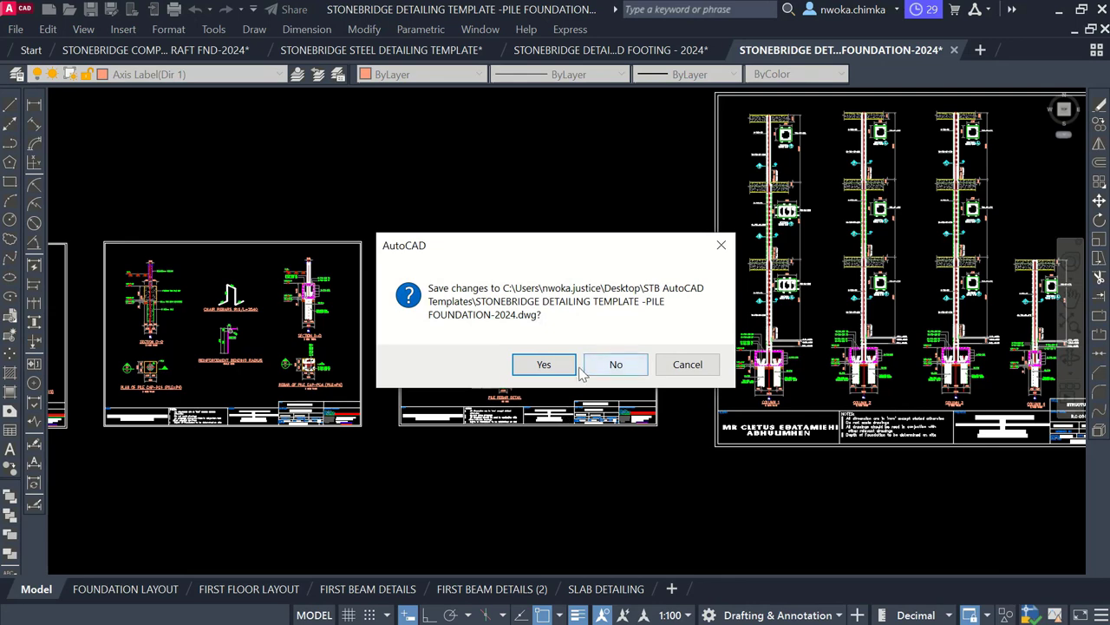
click(616, 364)
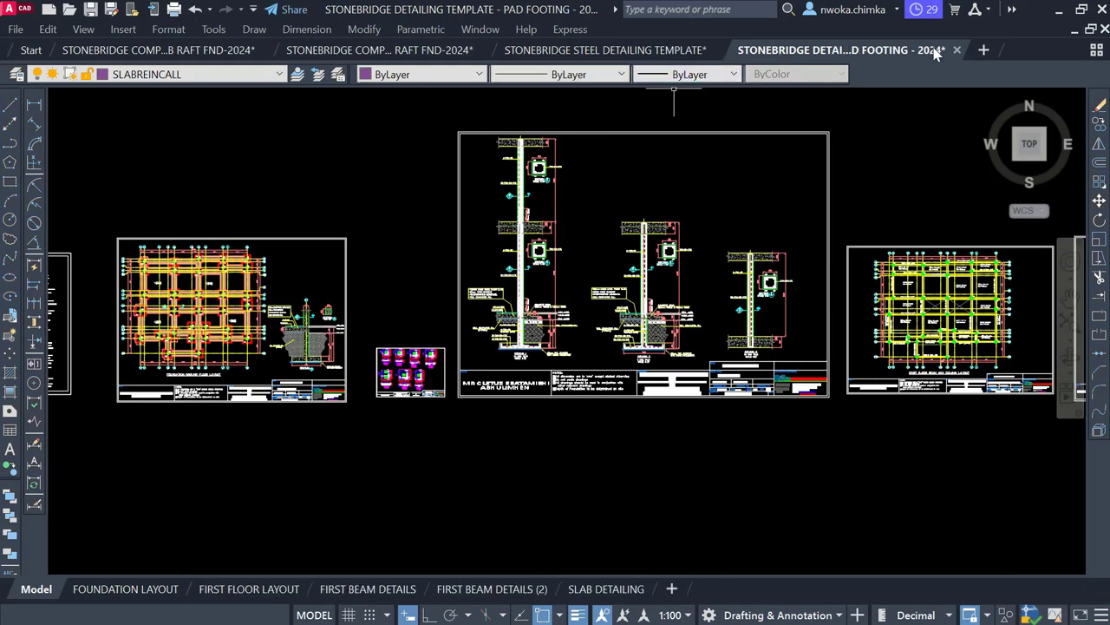
click(957, 50)
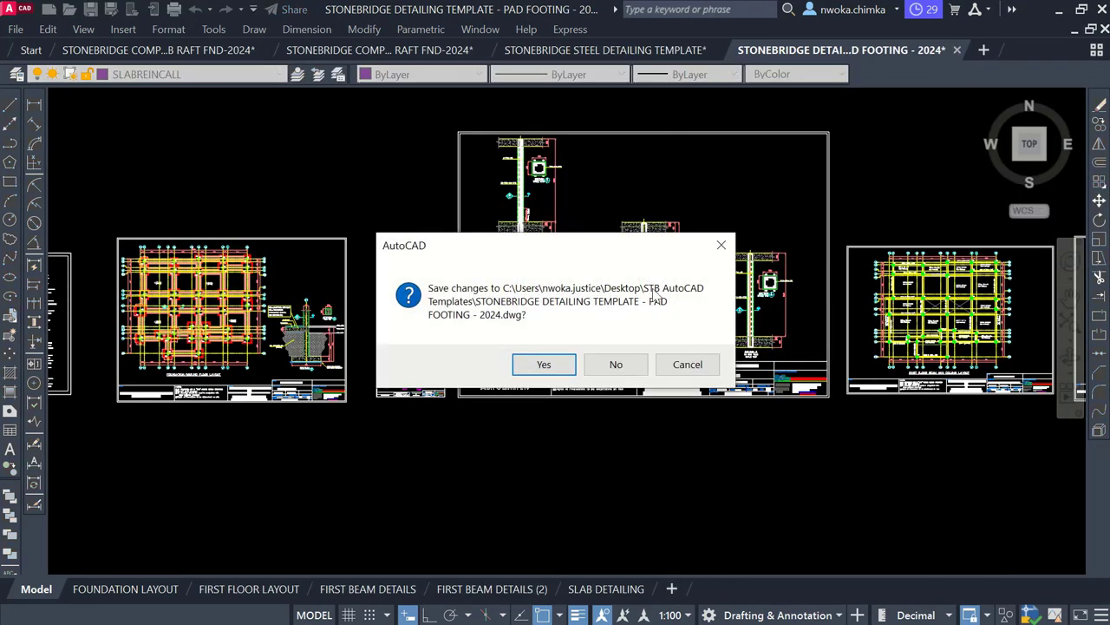
click(614, 363)
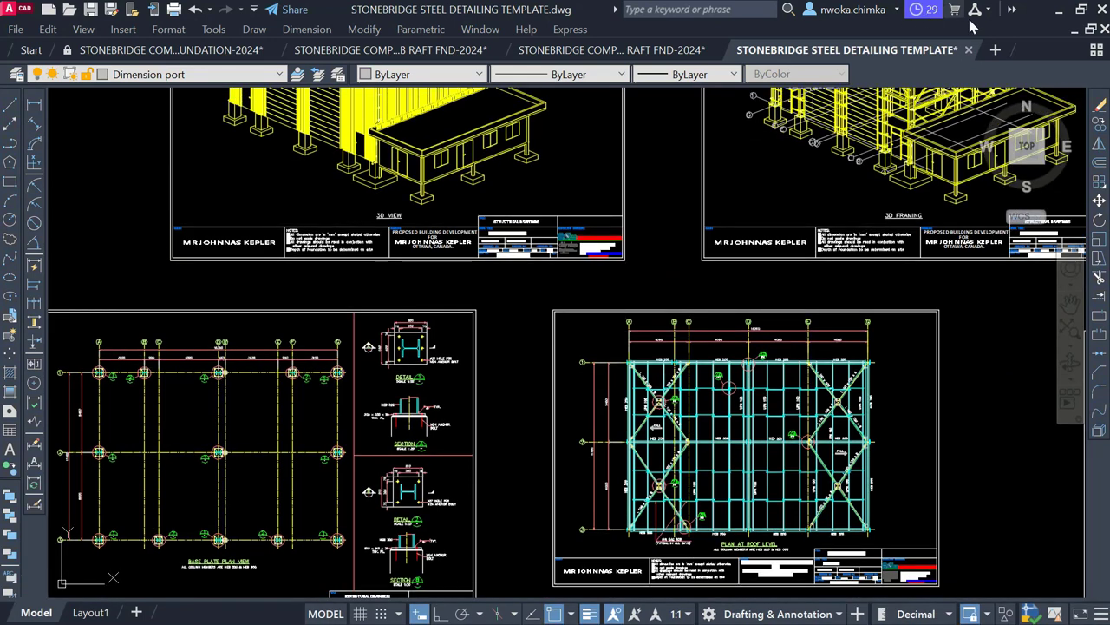
Step: Close the remaining STONEBRIDGE STEEL DETAILING TEMPLATE and the BEAM RAFT FND-2024 template without saving changes
click(969, 50)
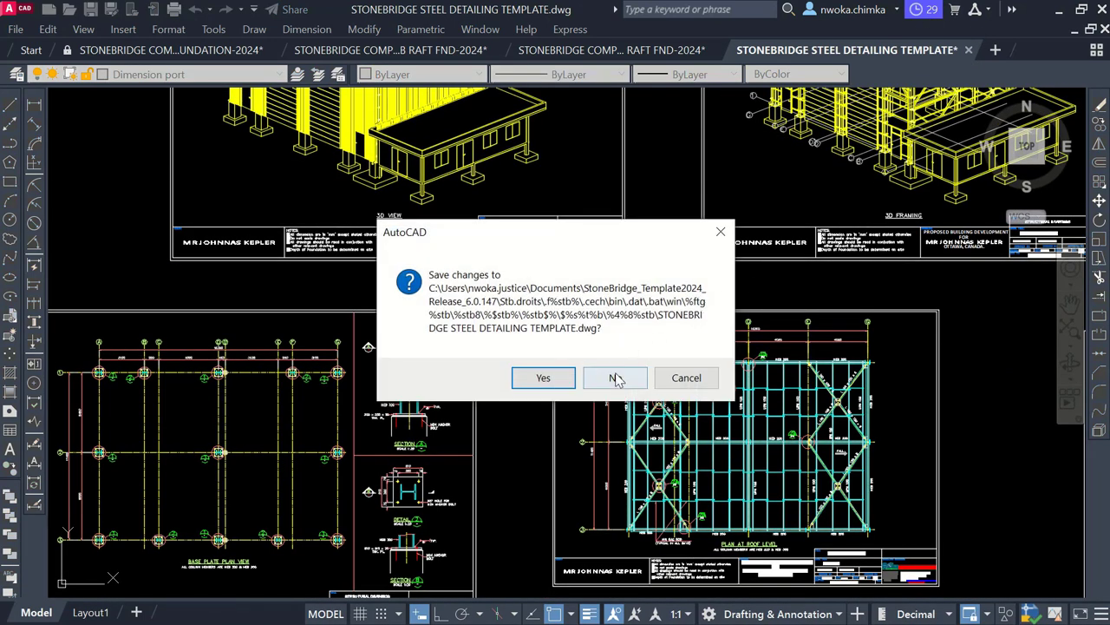
click(614, 377)
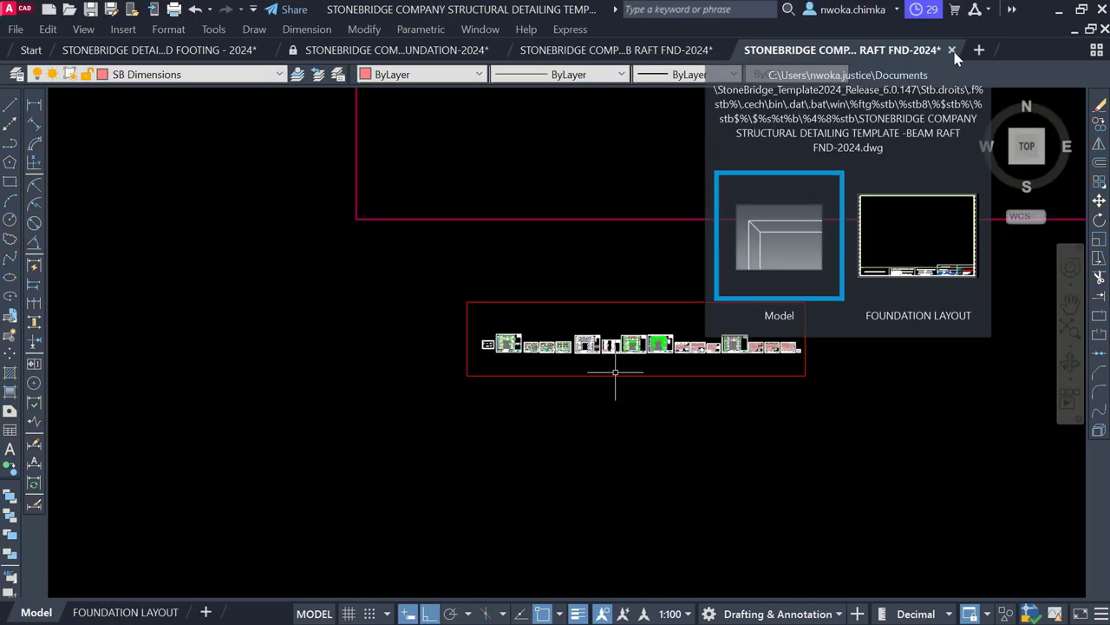
click(953, 50)
click(608, 382)
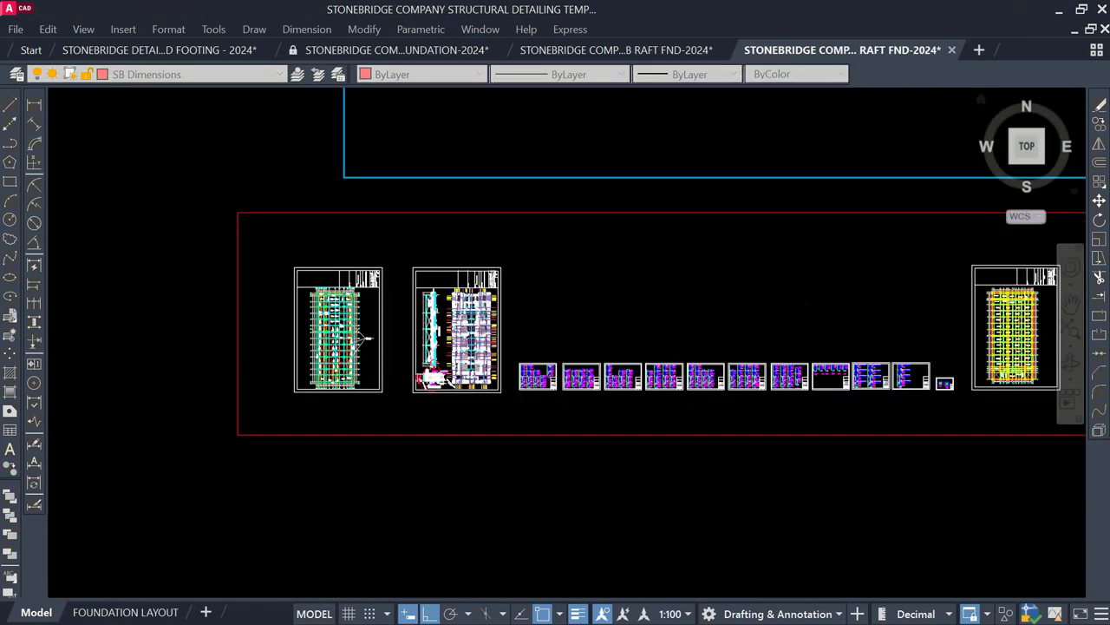
Step: Close the SLAB RAFT FND-2024, locked foundation and remaining PAD FOOTING - 2024 templates without saving changes
click(817, 50)
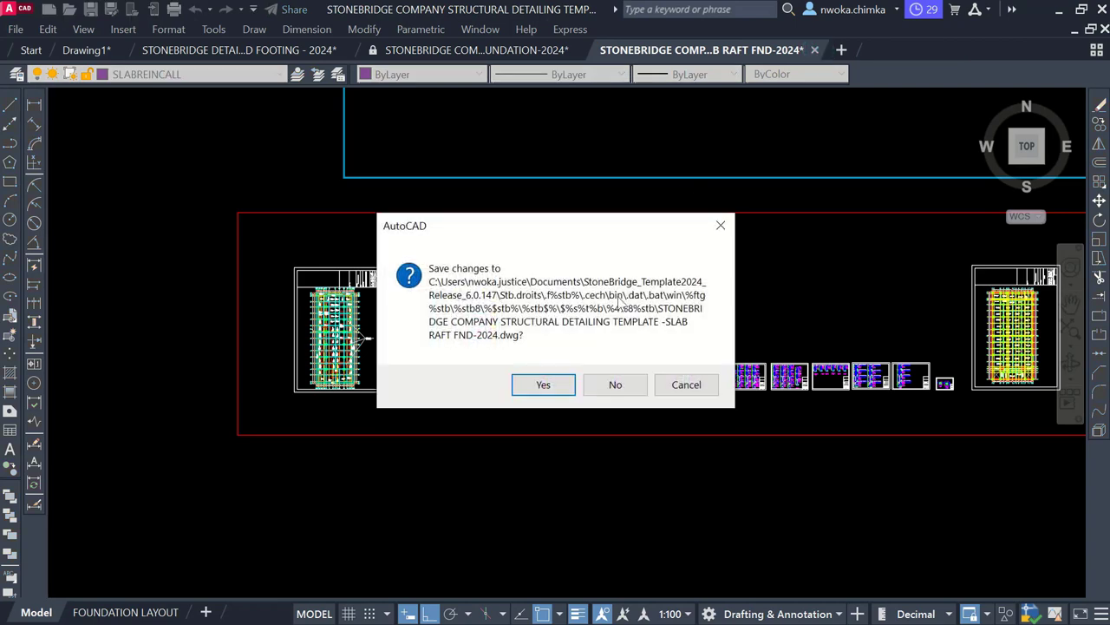
click(615, 384)
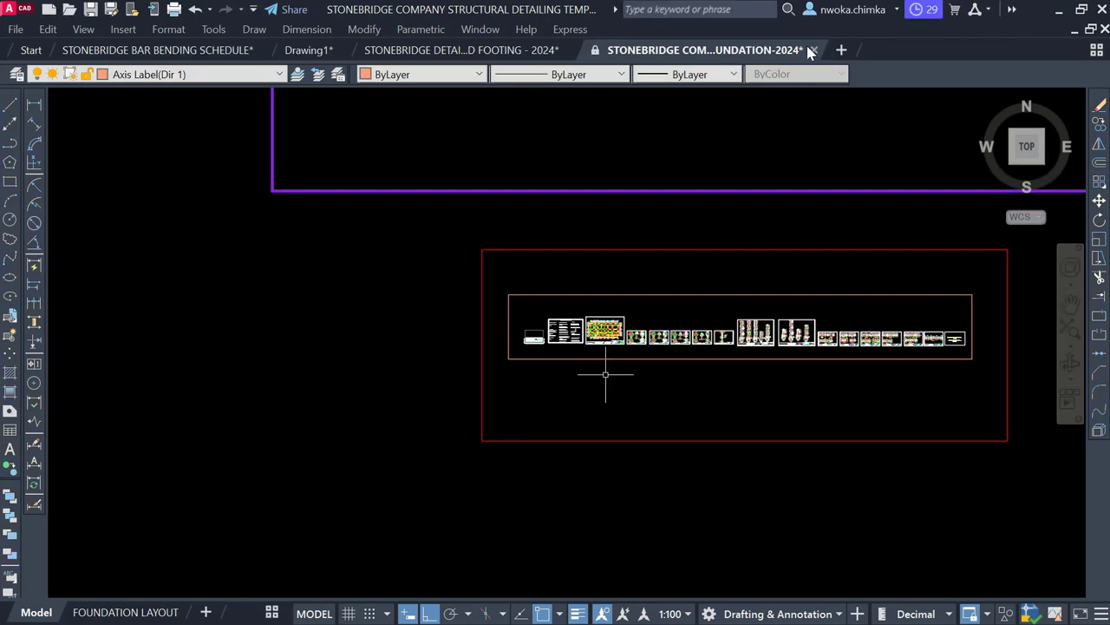
click(814, 50)
click(616, 384)
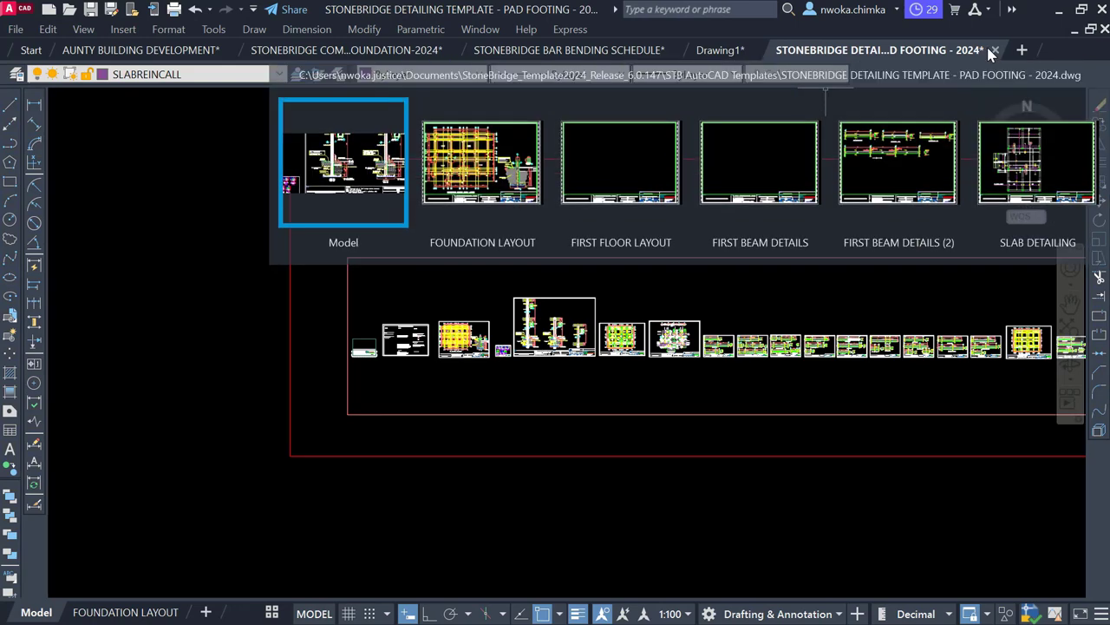
click(995, 51)
click(636, 369)
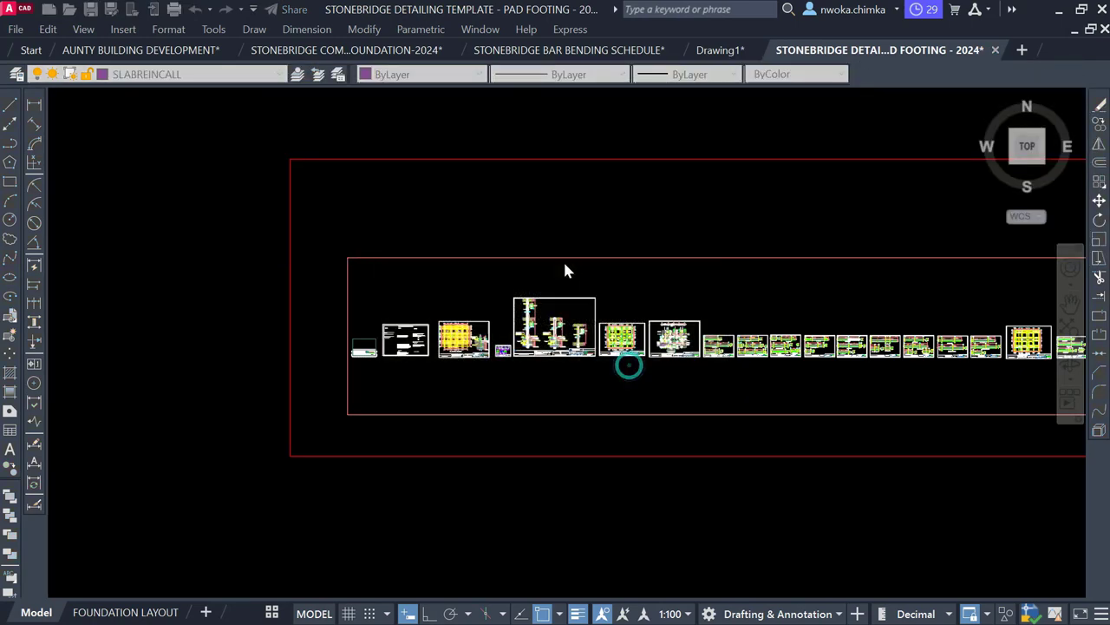
Step: Close the remaining PAD FOOTING - 2024, STONEBRIDGE BAR BENDING SCHEDULE and pile foundation 2024 templates without saving changes
click(575, 49)
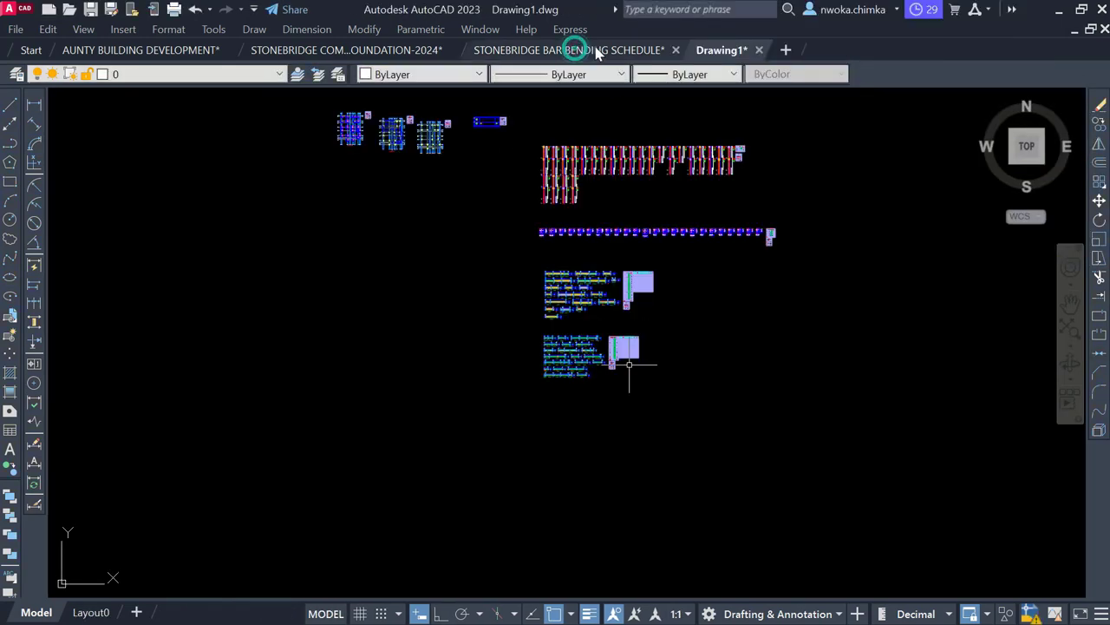
click(684, 50)
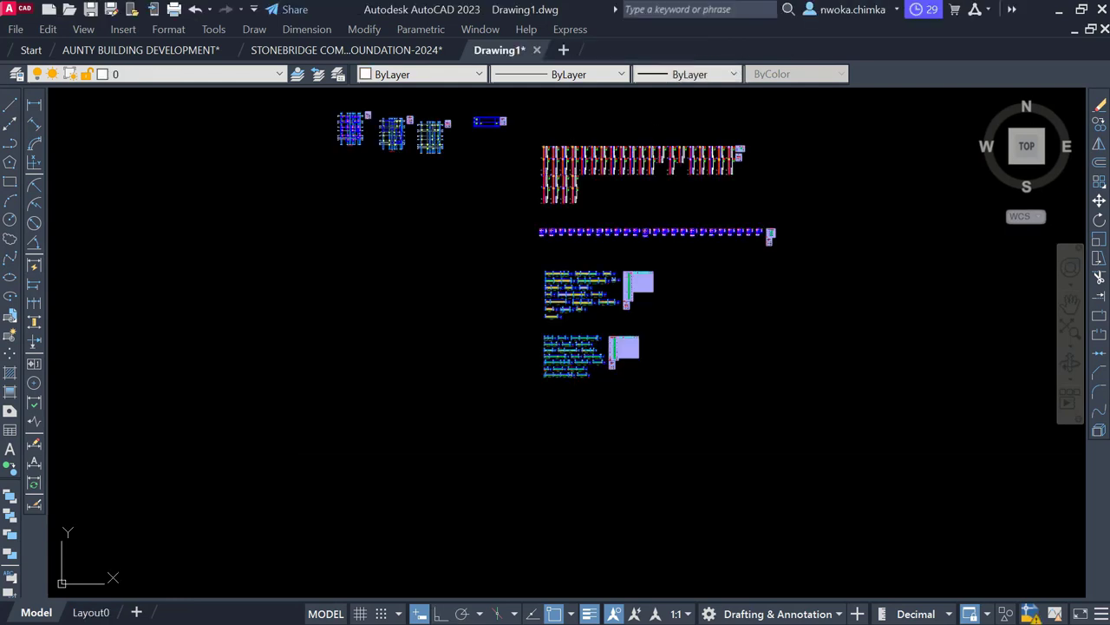
click(410, 49)
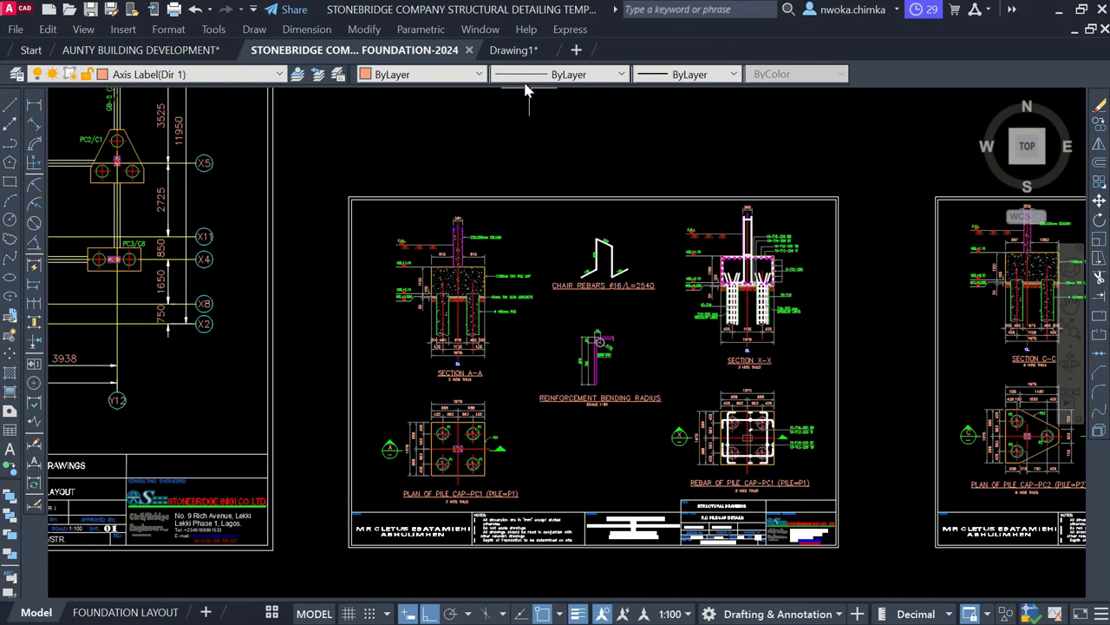
click(468, 50)
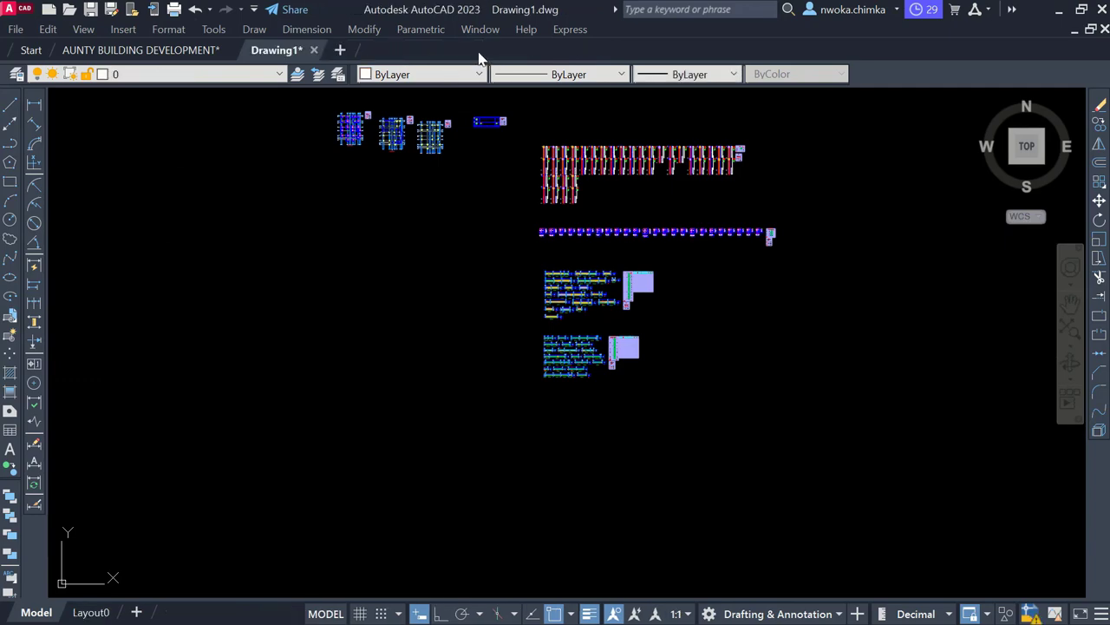
Step: Close Drawing1 from the ProtaData2022 ExportDrawings folder without saving, and minimise AutoCAD to return to File Explorer
click(314, 50)
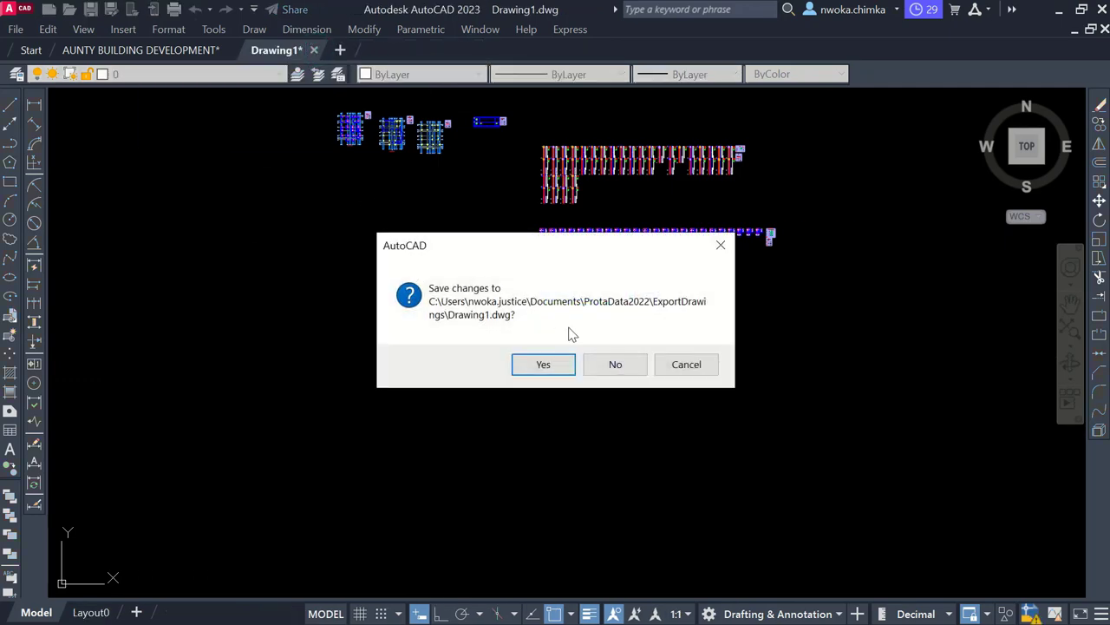
click(601, 363)
click(1059, 9)
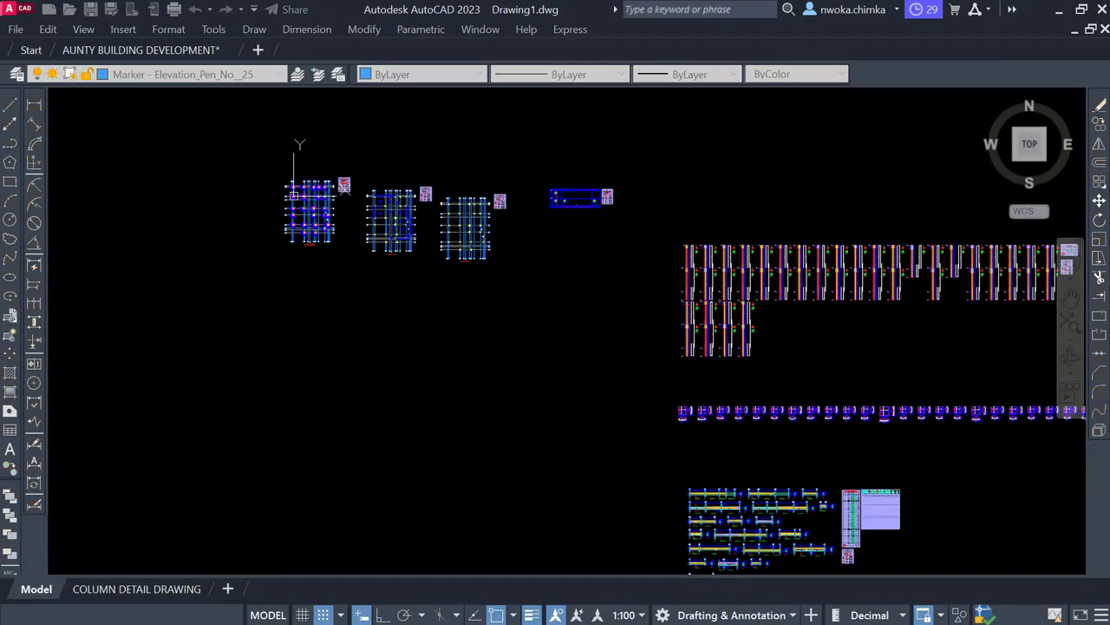
click(1059, 10)
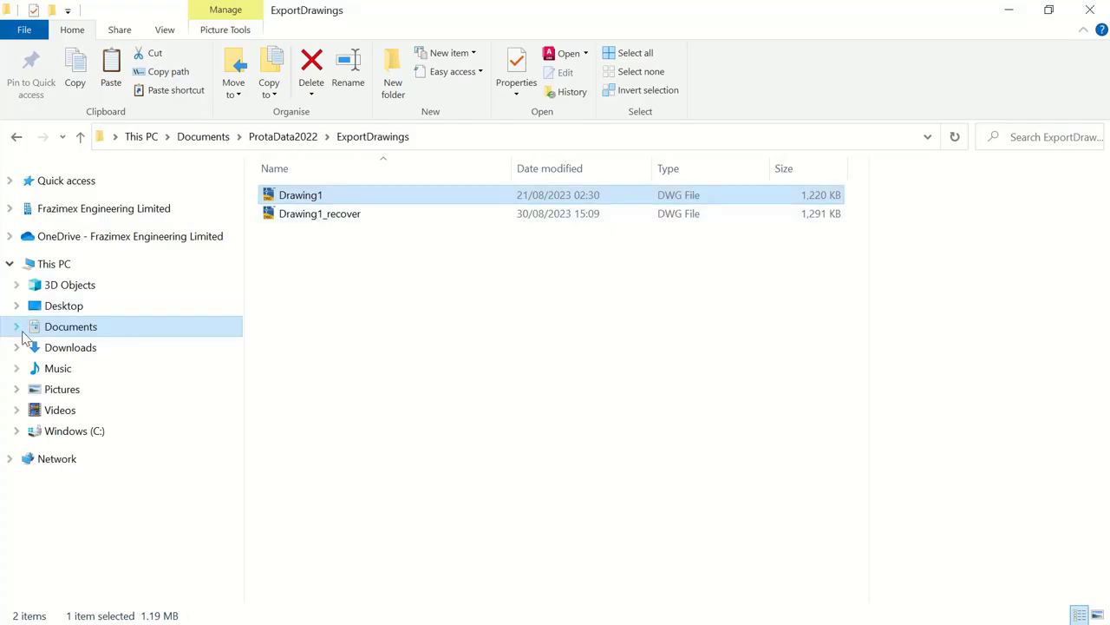
Step: Browse from Documents into StoneBridge_Template2024_Release_6.0.147, view its STB AutoCAD Templates folder, and return to the Excel catalogue
click(73, 326)
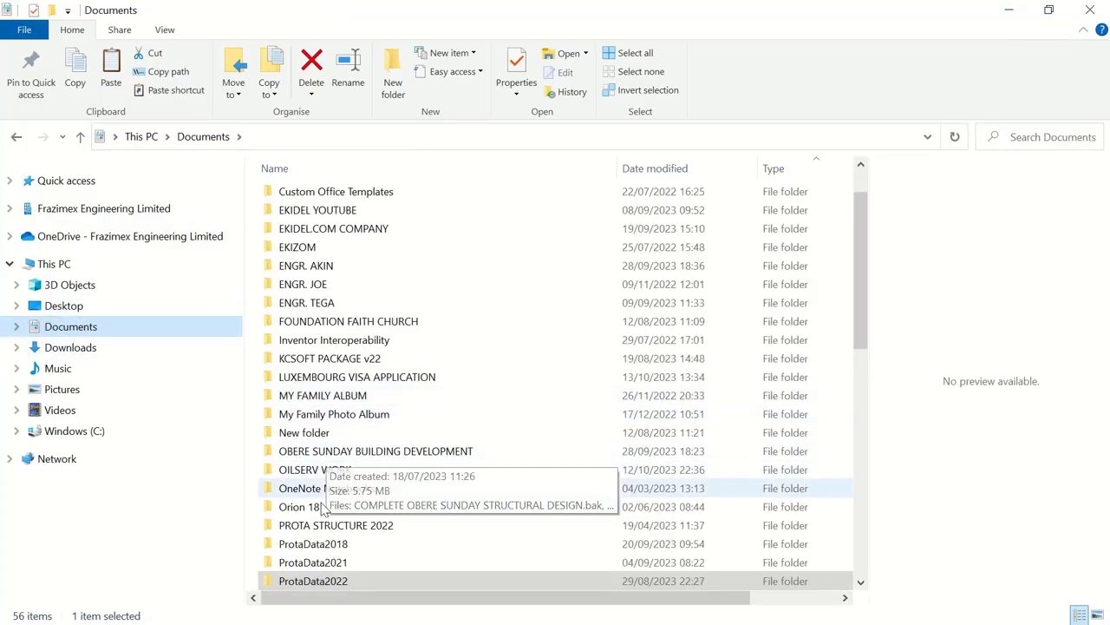
scroll(360, 494, down, 2)
scroll(433, 555, down, 2)
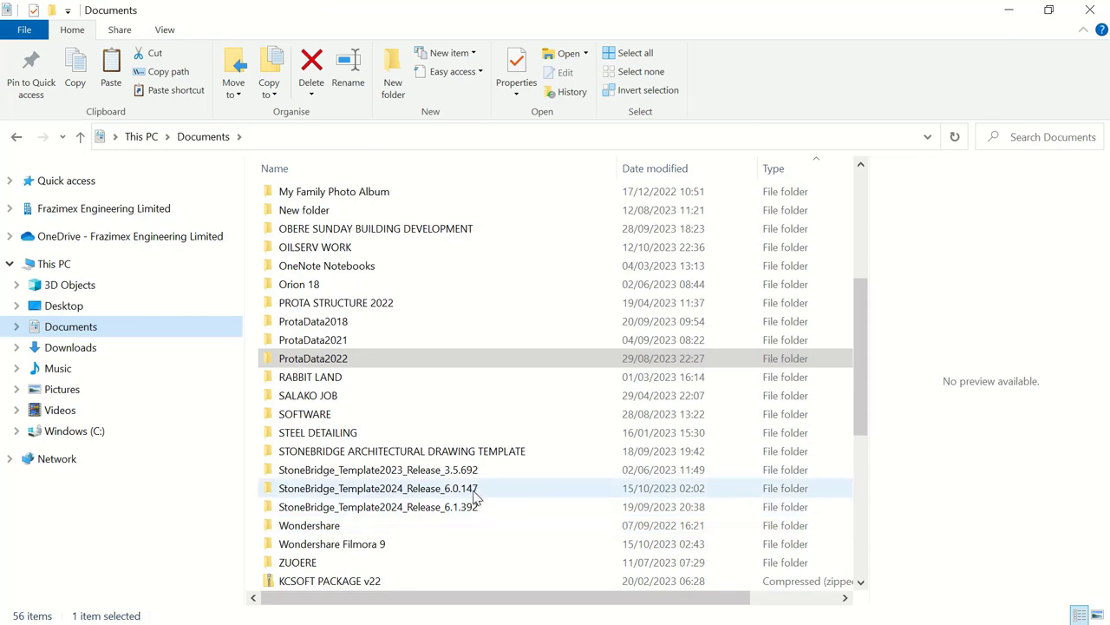
double_click(471, 488)
double_click(388, 273)
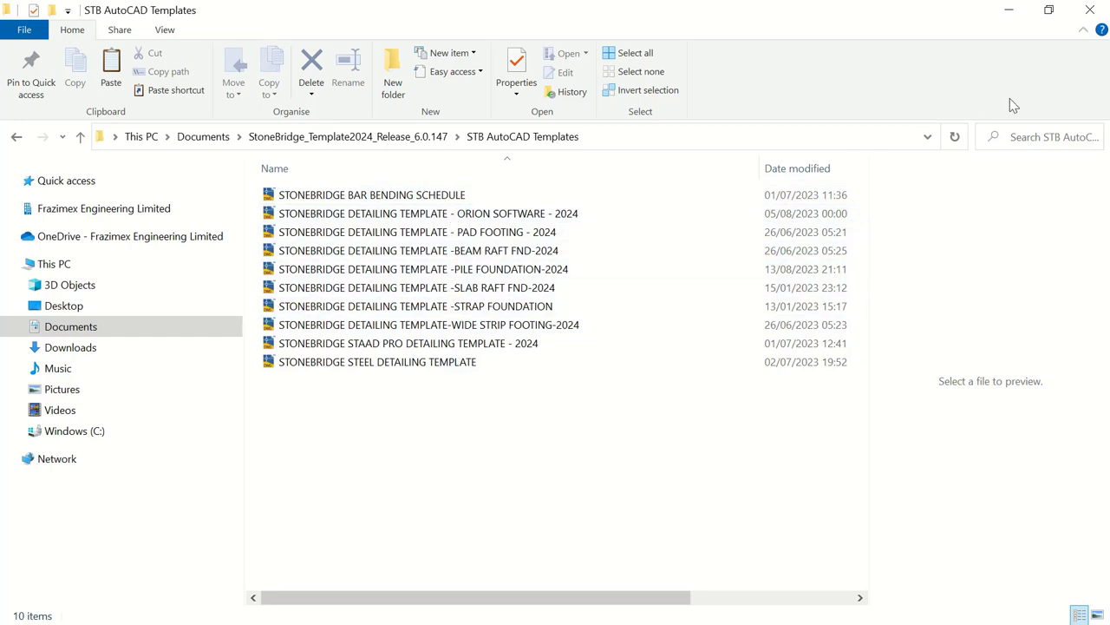
click(1009, 23)
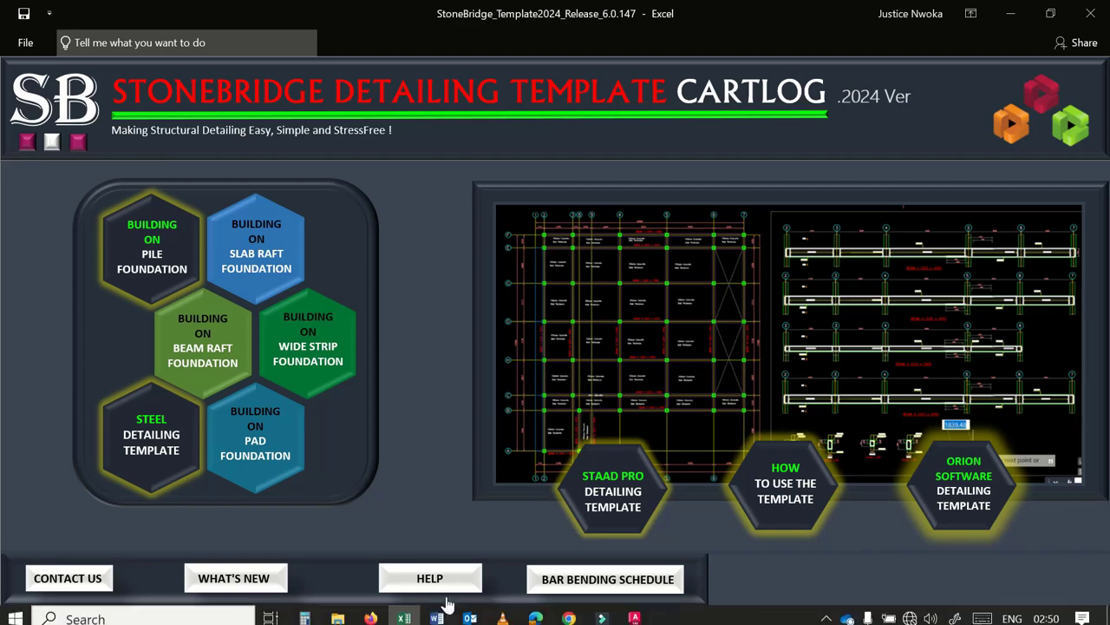
Step: Switch to Drawing1 in AutoCAD and examine the pad footing layout, including the size labels and dimensions of individual footings
key(super)
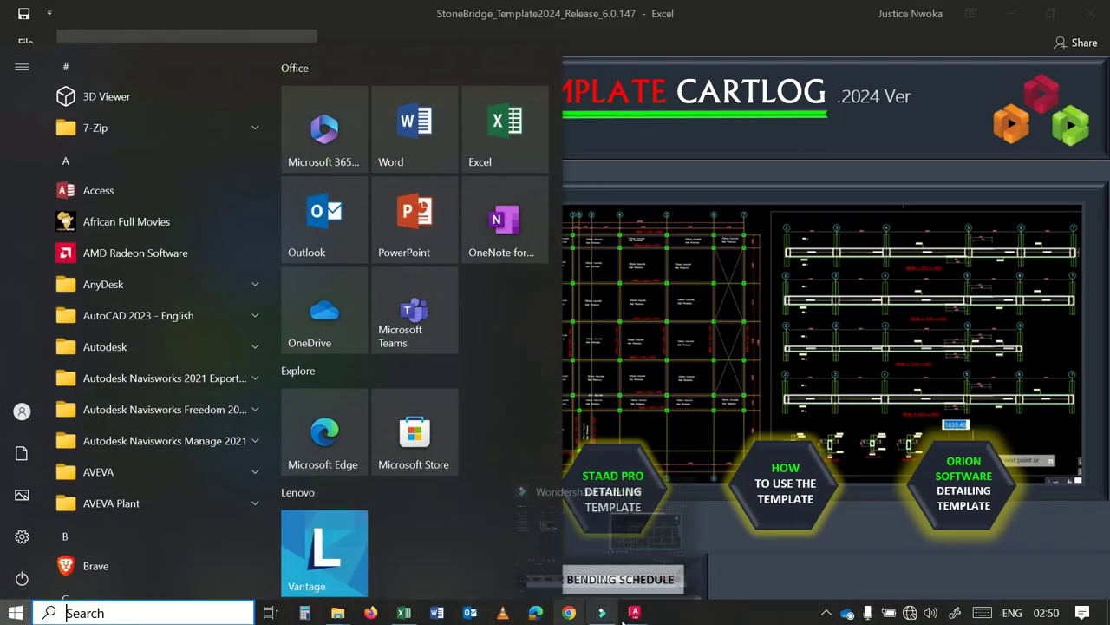
mouse_move(629, 613)
click(705, 552)
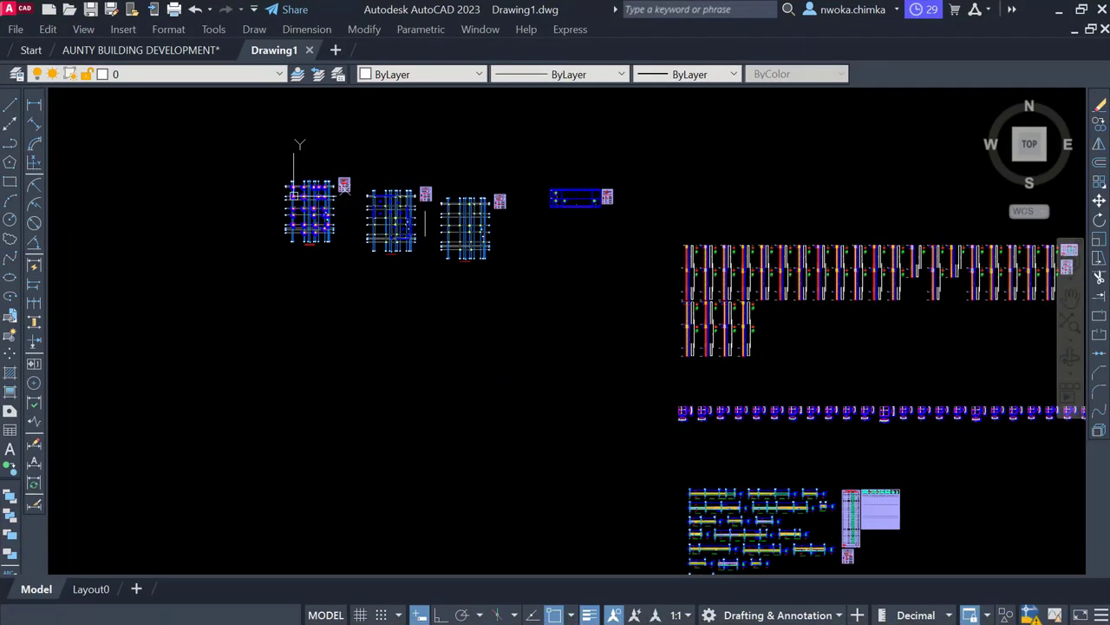
scroll(425, 224, up, 8)
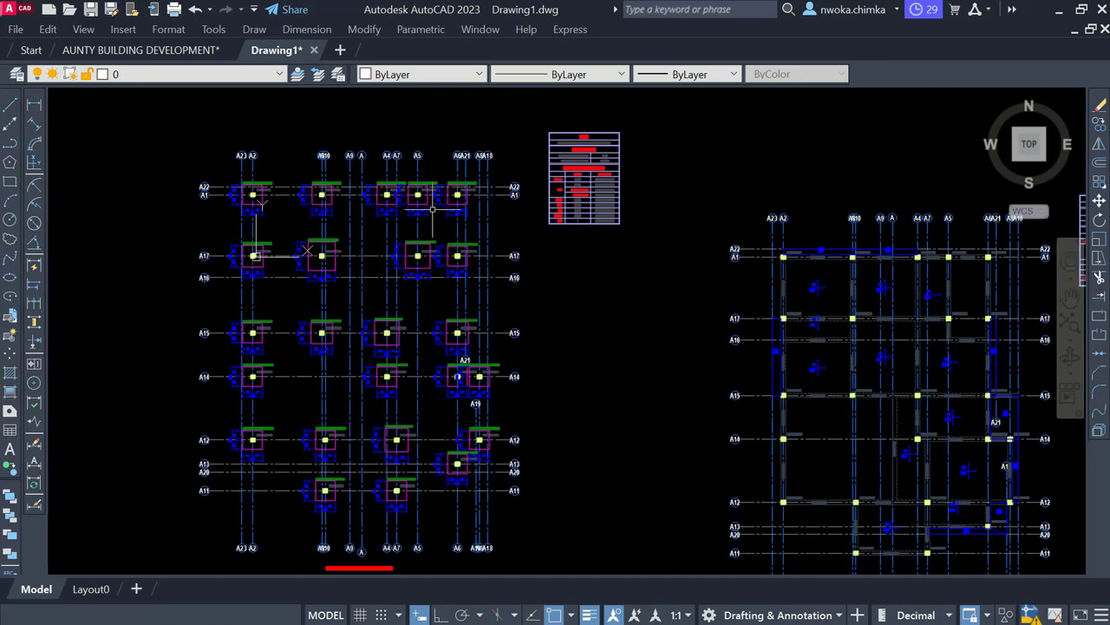
scroll(414, 195, down, 3)
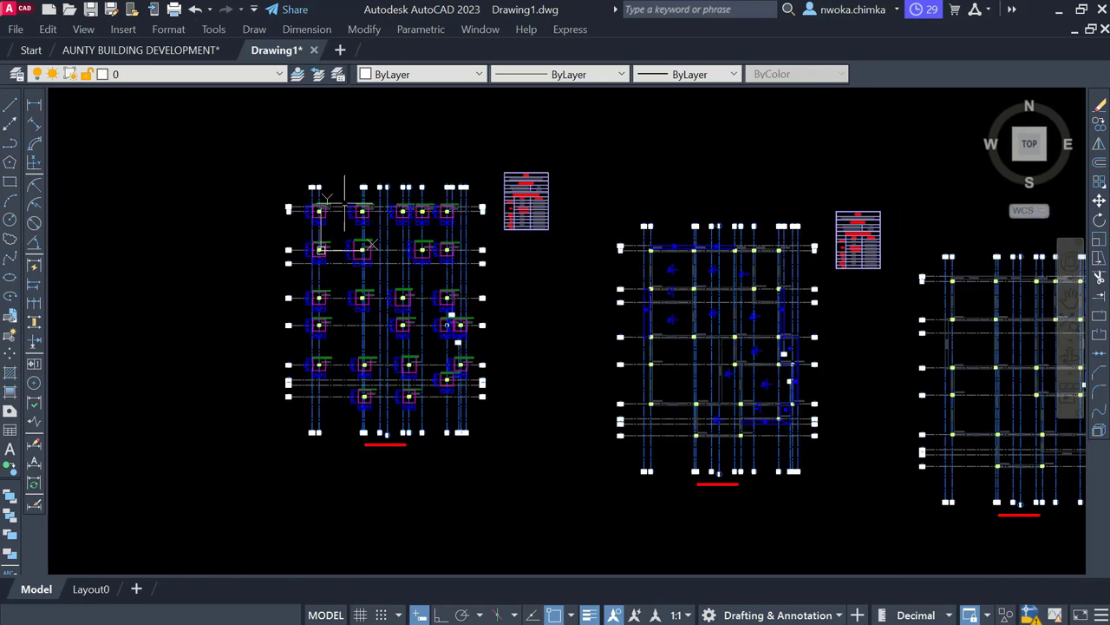
scroll(345, 196, up, 5)
scroll(281, 181, up, 2)
scroll(282, 181, up, 4)
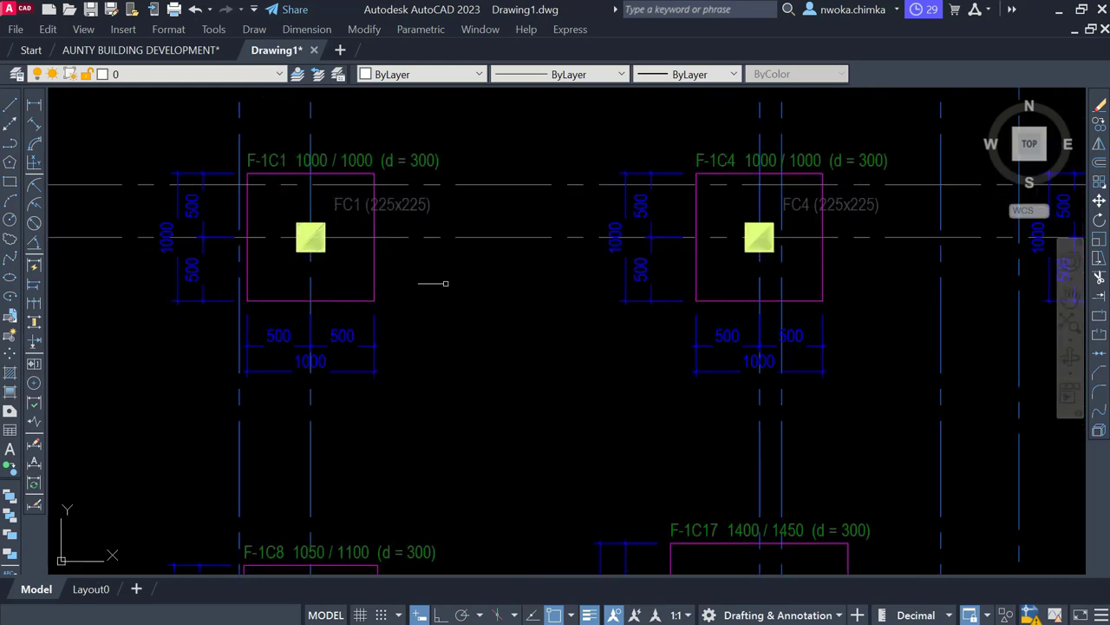
Step: Review the full set of Prota-exported layouts, column and beam details in Drawing1
scroll(380, 193, down, 10)
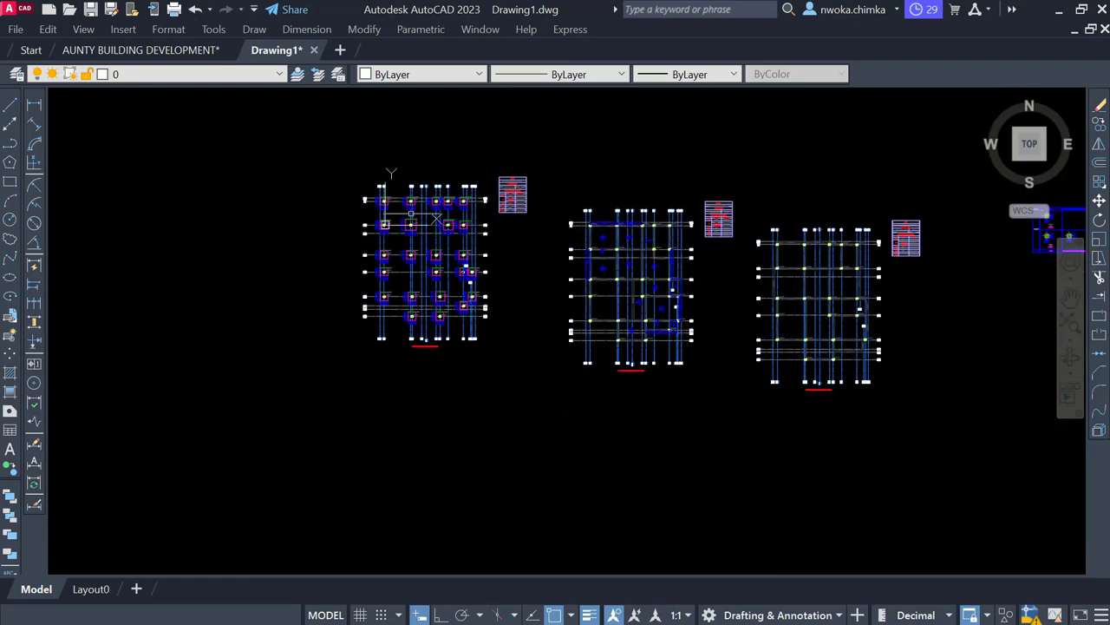
scroll(611, 273, down, 3)
middle_drag(611, 273, 416, 207)
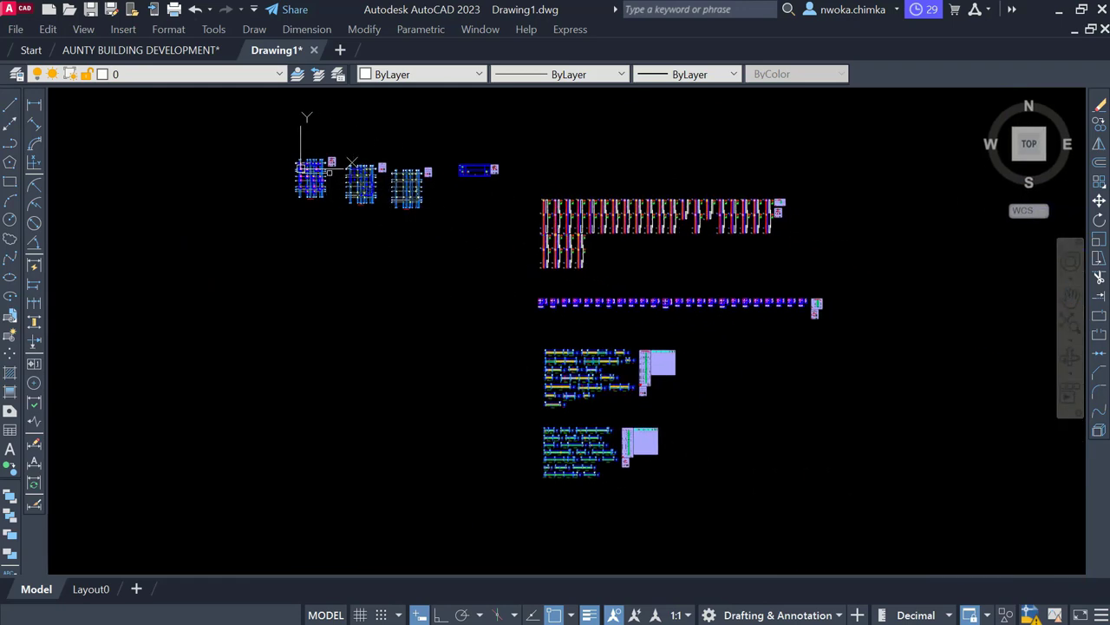
scroll(323, 171, up, 2)
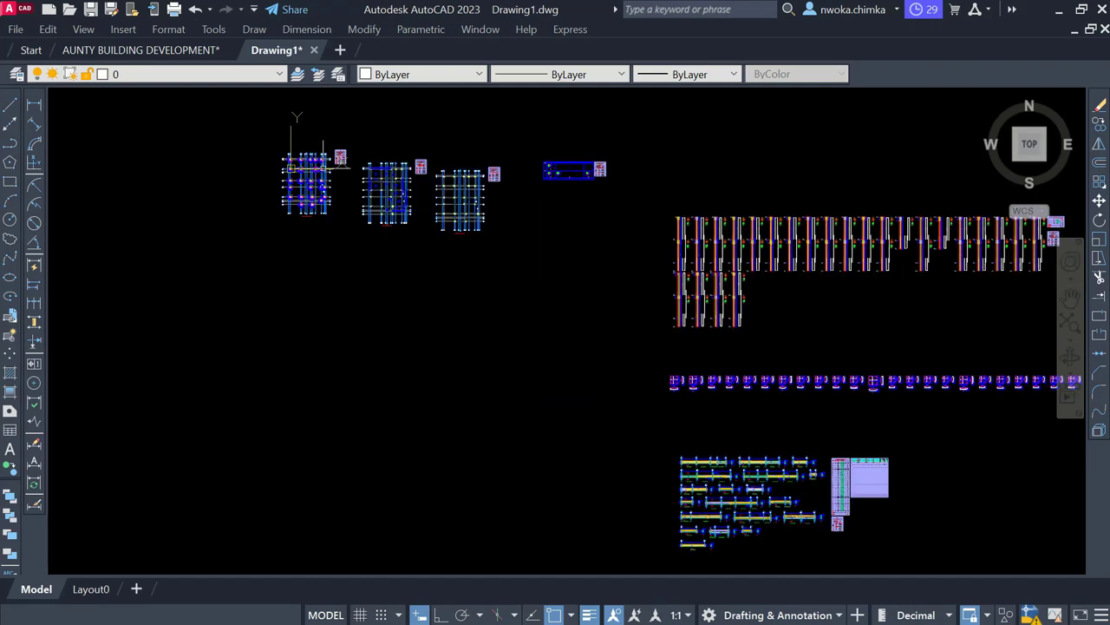
scroll(325, 172, down, 2)
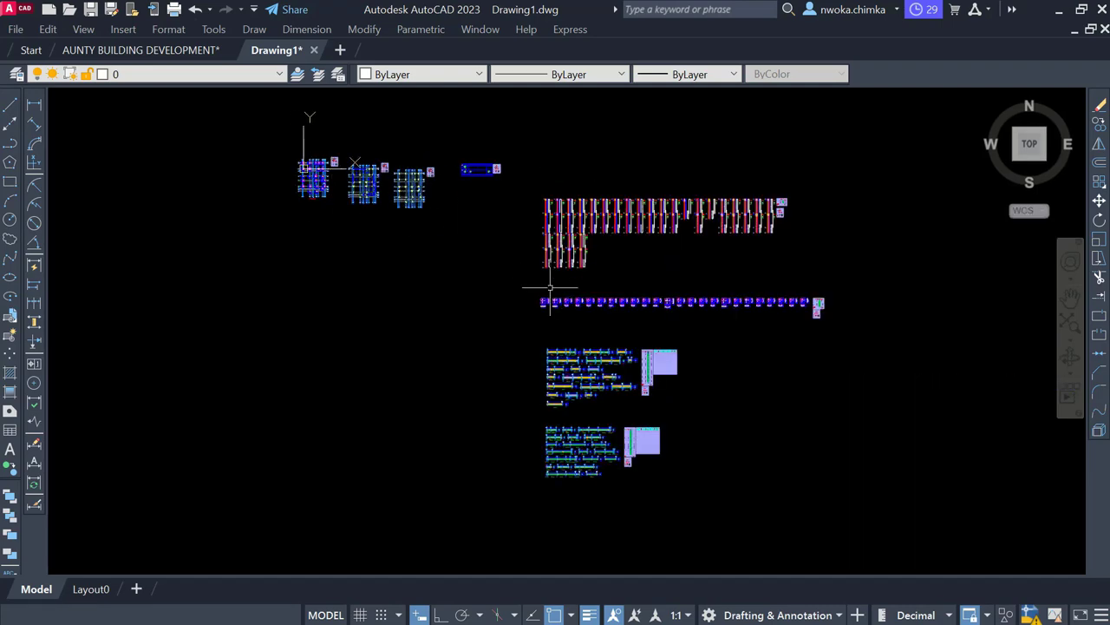
scroll(605, 247, down, 2)
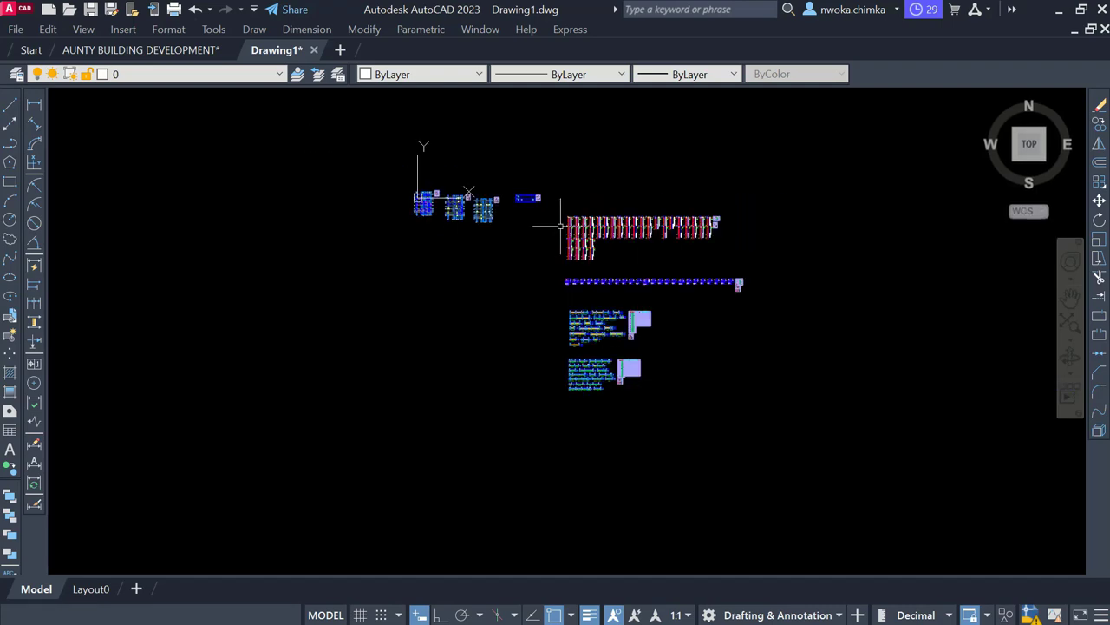
Step: Return to the Excel catalogue and open the Building on Pad Foundation template in a maximised AutoCAD window
click(1061, 12)
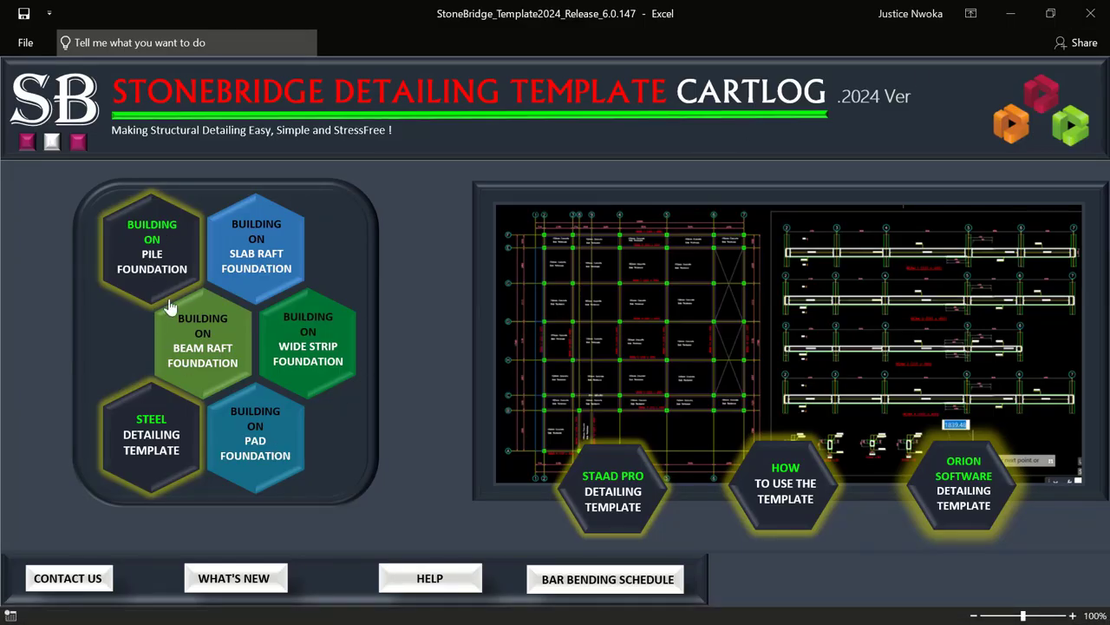
click(265, 438)
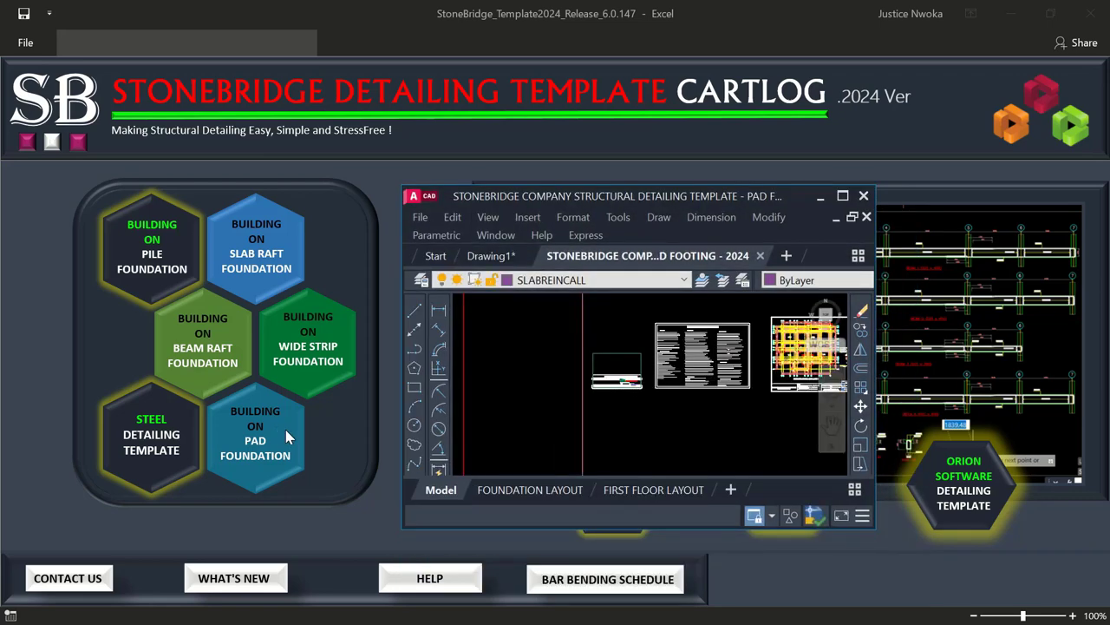
click(842, 196)
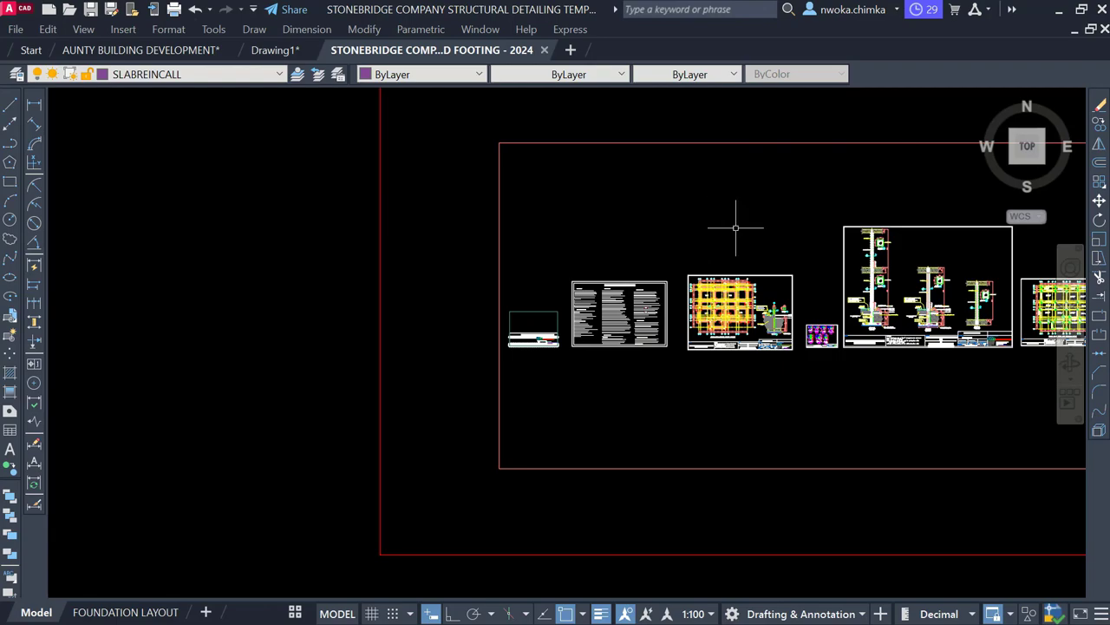
Step: Leave AutoCAD, look over the template files in the STB AutoCAD Templates folder, and return to the Excel catalogue
click(1056, 15)
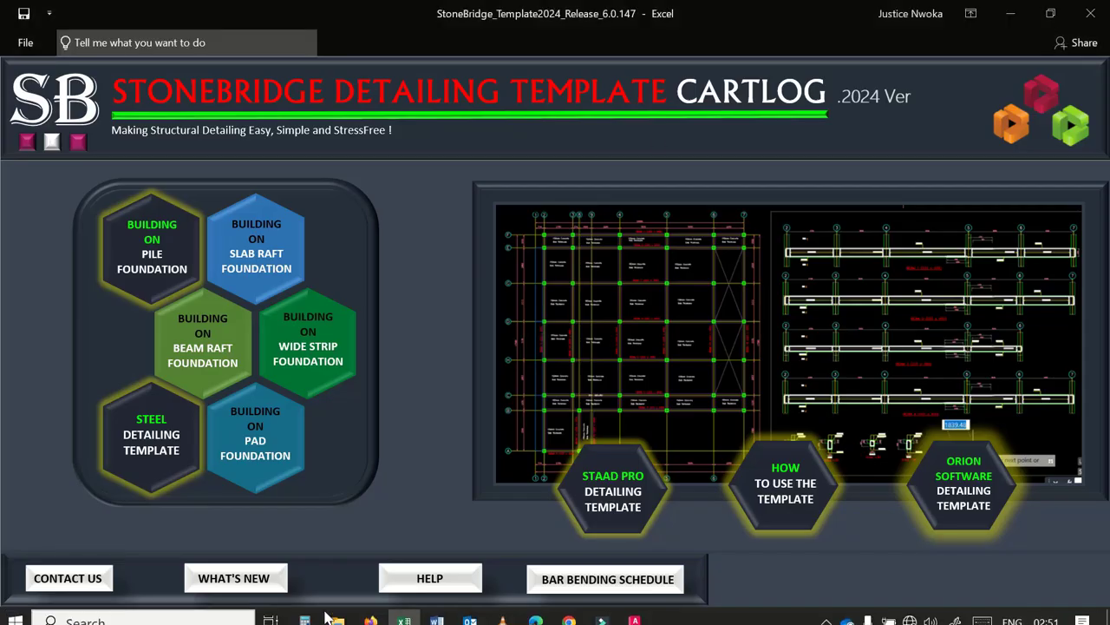
key(super)
mouse_move(338, 613)
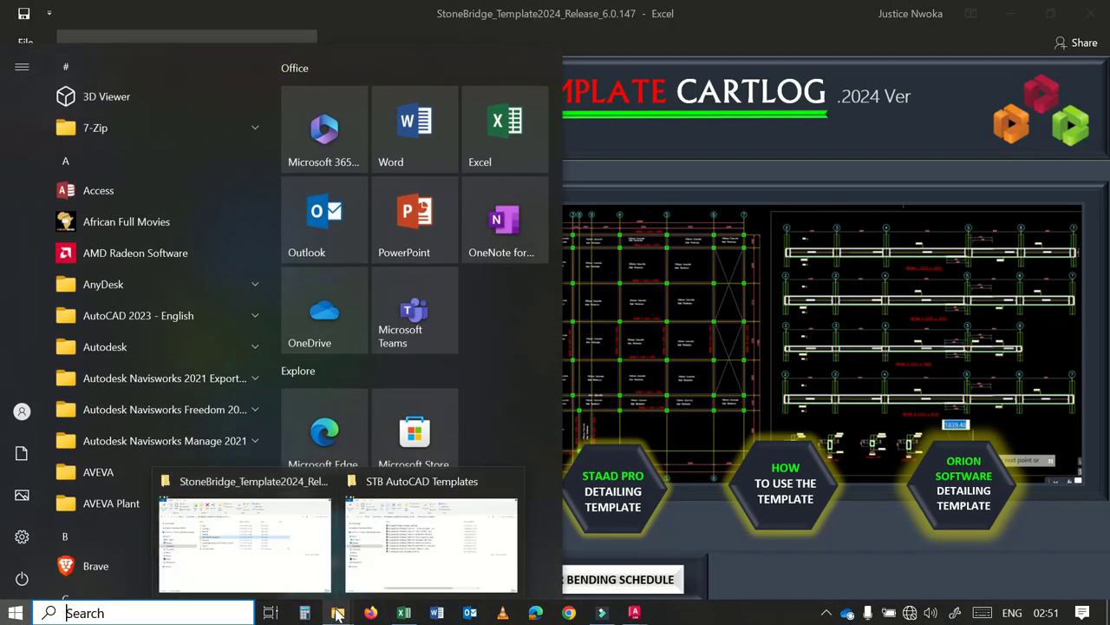
click(406, 557)
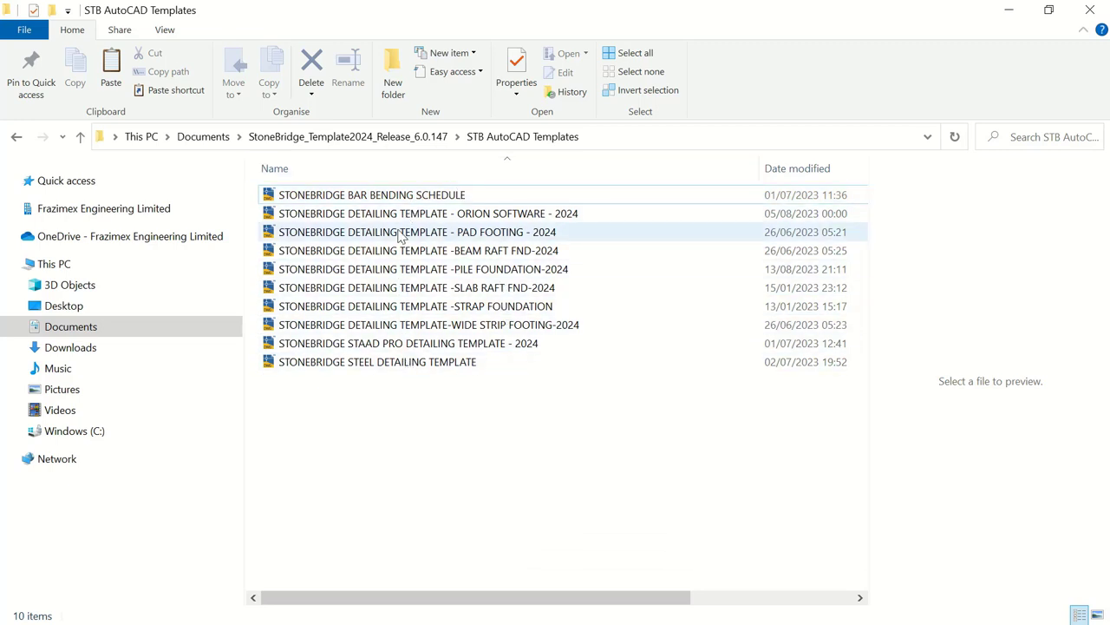
click(1009, 12)
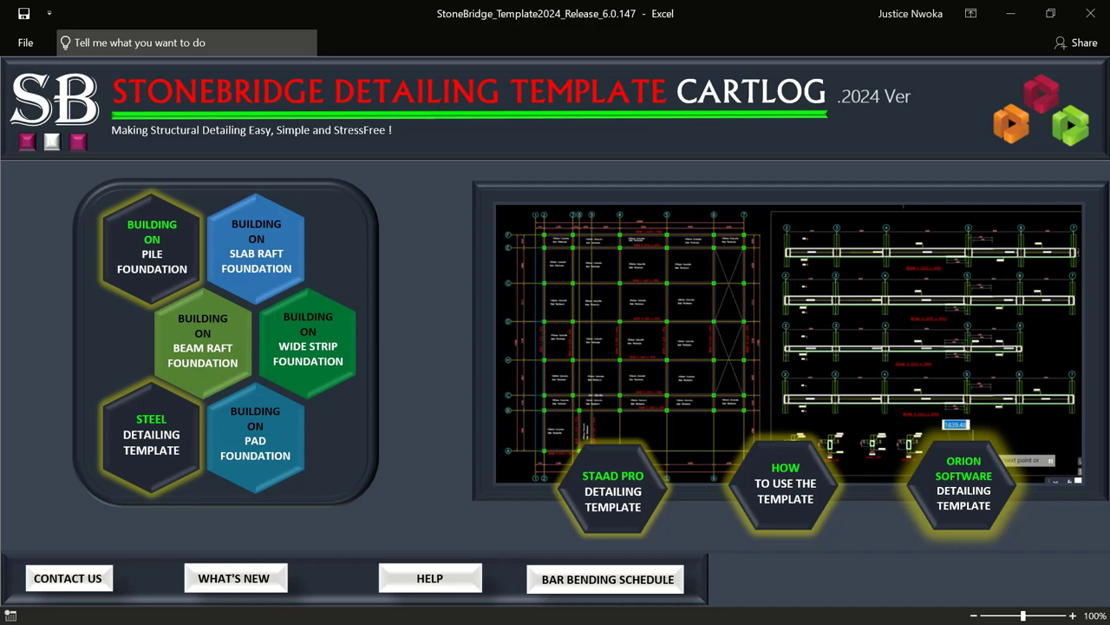
click(338, 612)
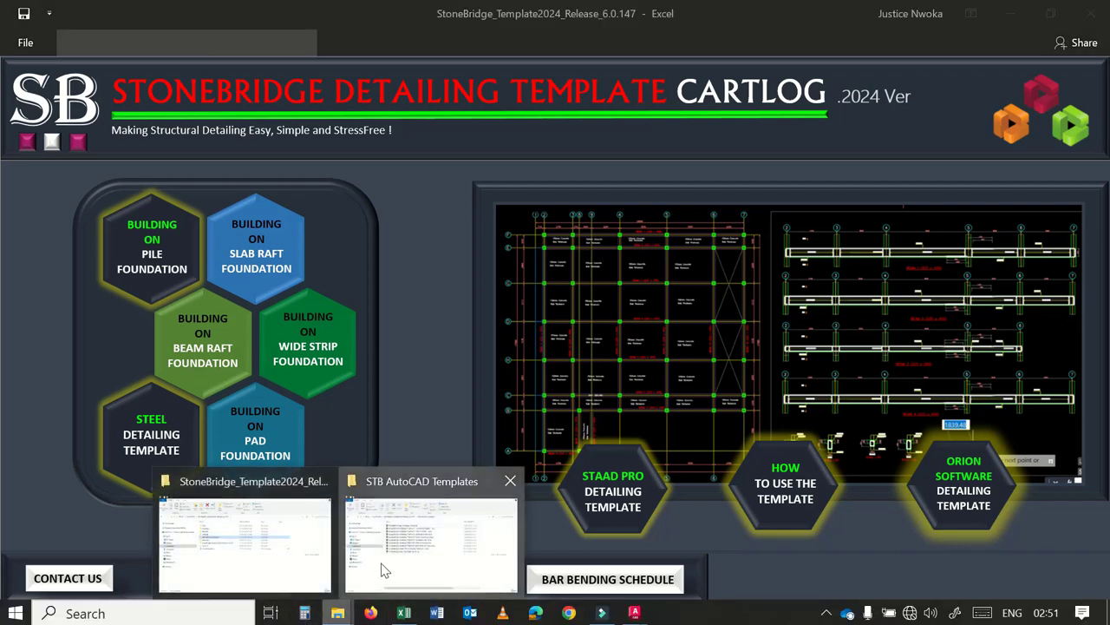
click(386, 570)
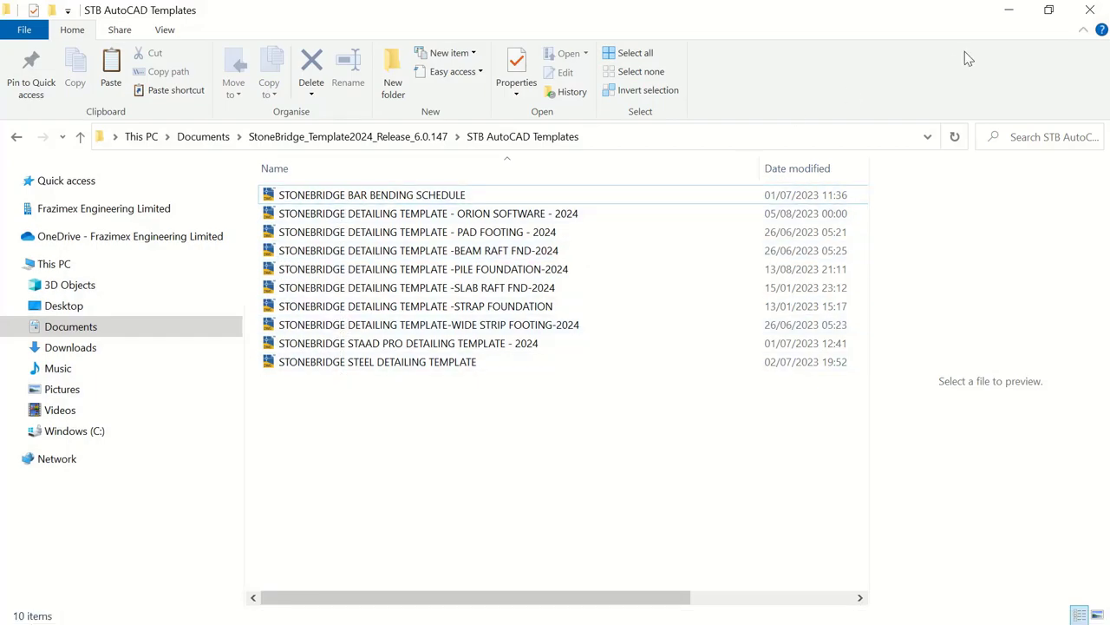
click(1008, 9)
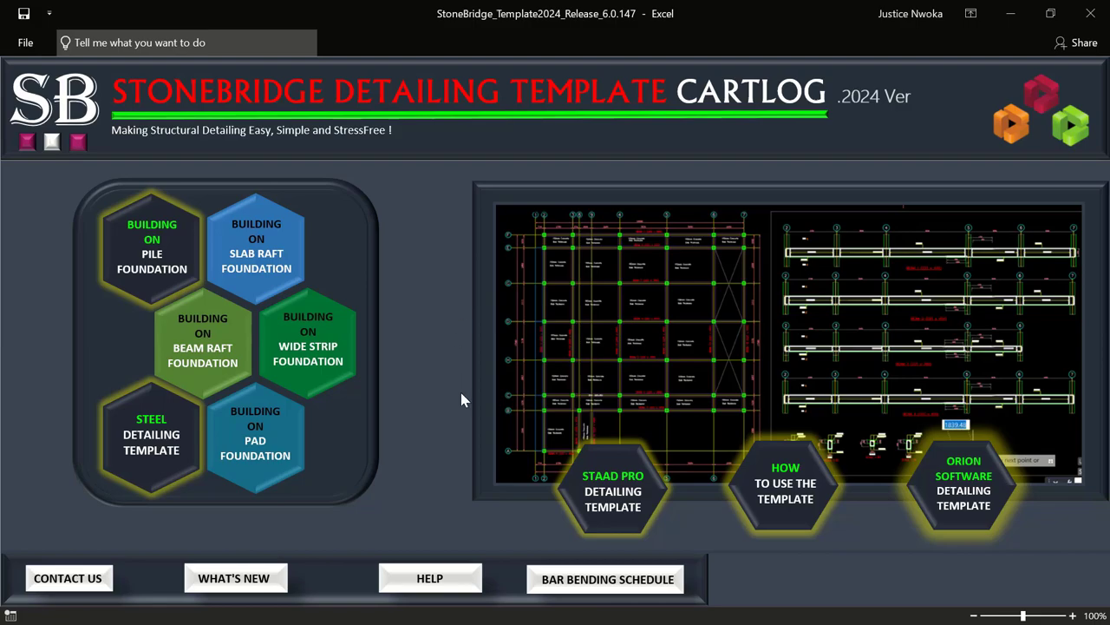
Step: Minimise the Excel catalogue and bring up the empty space above the sheets in AutoCAD's PAD FOOTING - 2024 template
click(1011, 13)
mouse_move(642, 616)
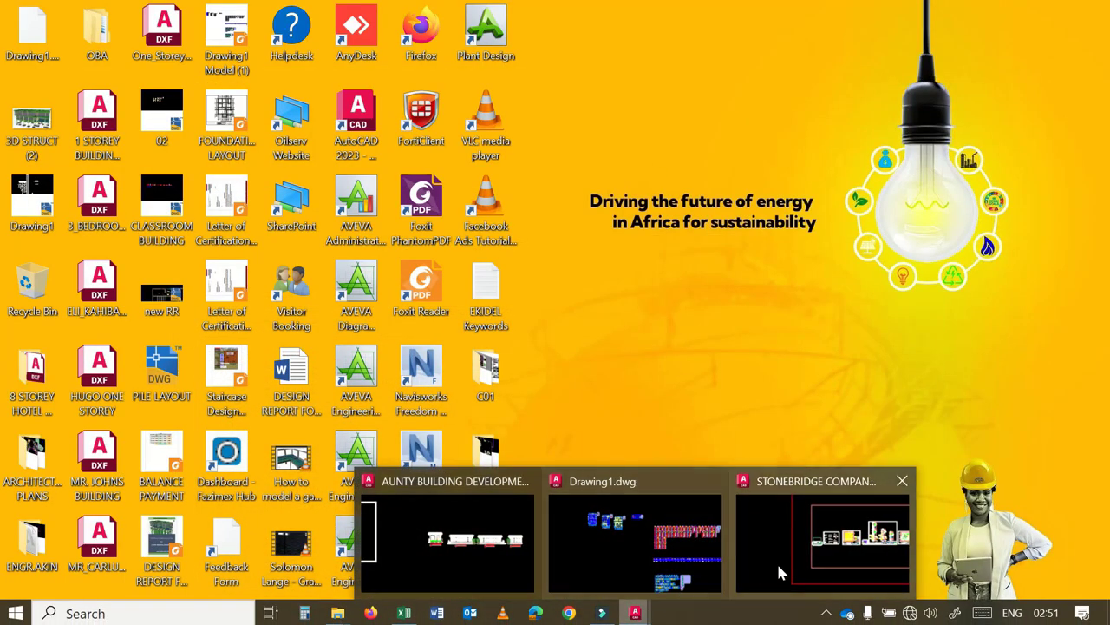
click(776, 561)
scroll(703, 262, down, 2)
mouse_move(702, 262)
middle_down()
mouse_move(424, 397)
mouse_move(362, 412)
middle_up()
middle_drag(518, 325, 667, 443)
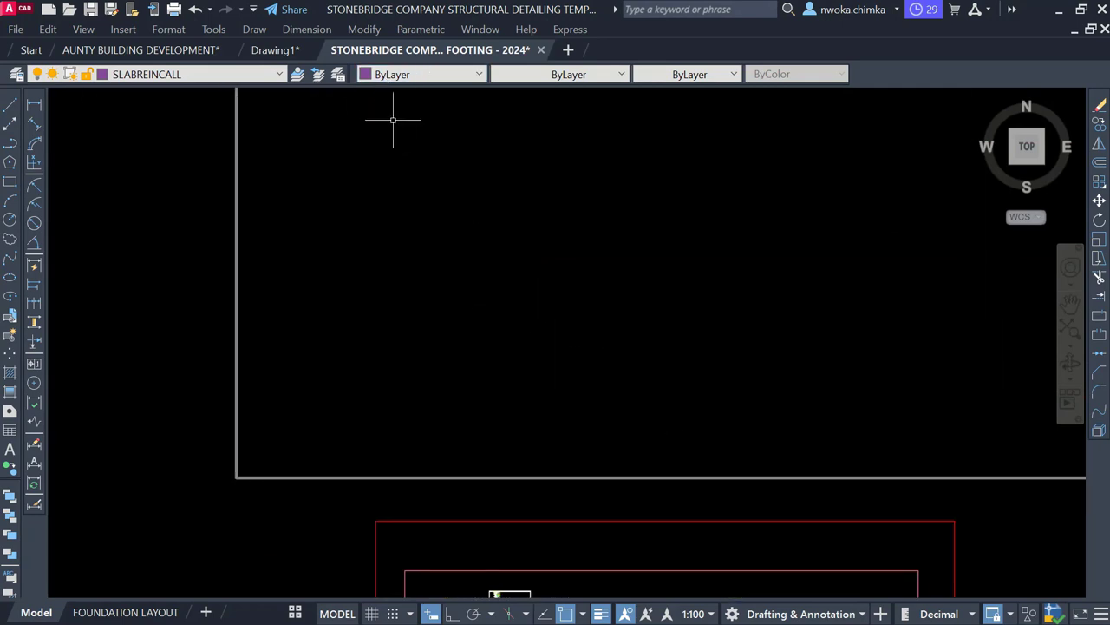
Step: Select all the Prota-exported layouts and details in Drawing1 and copy them to the clipboard
click(275, 50)
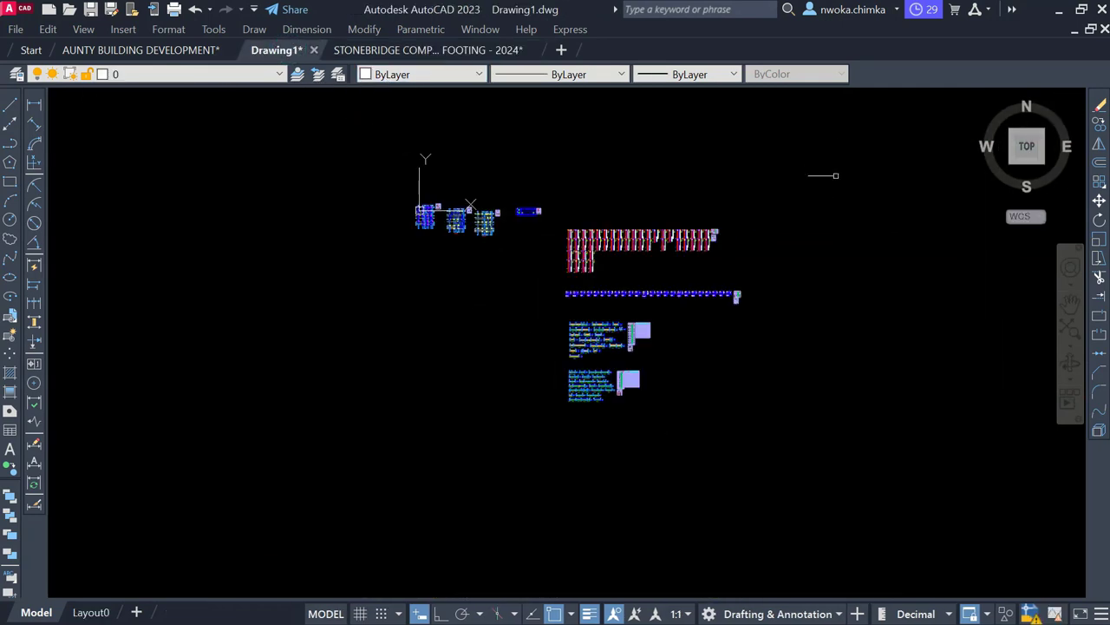
click(872, 122)
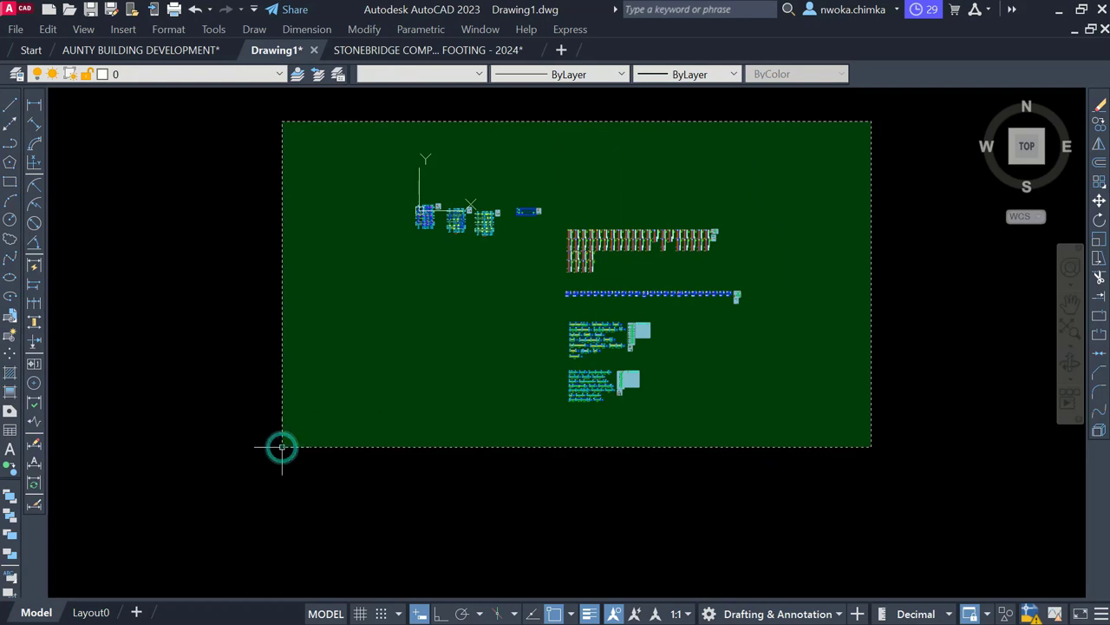
click(280, 448)
right_click(451, 260)
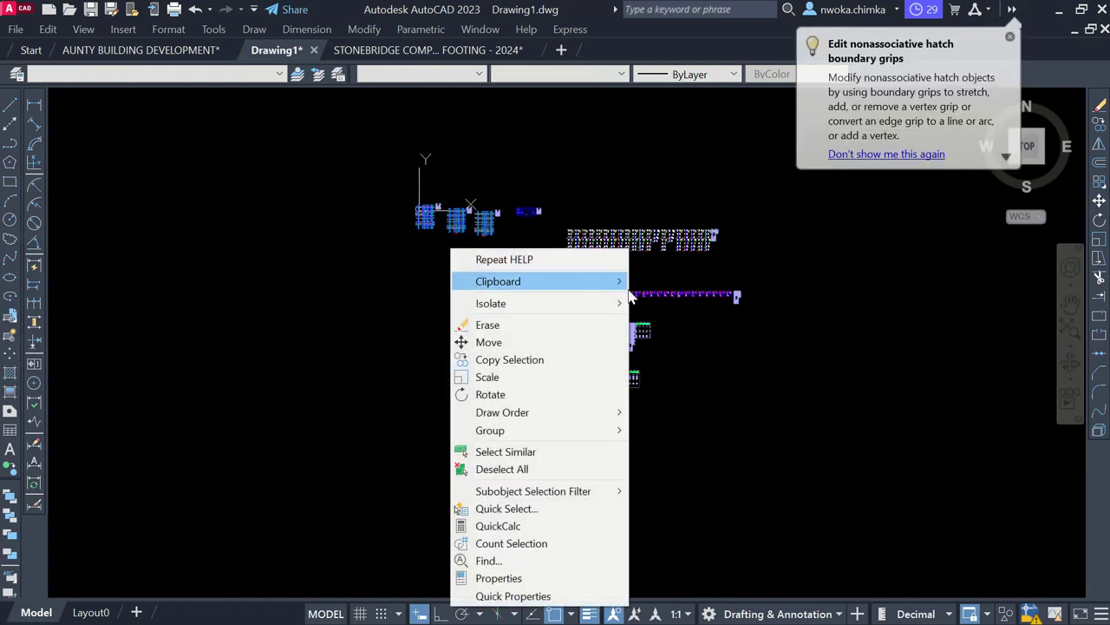
mouse_move(616, 291)
click(663, 316)
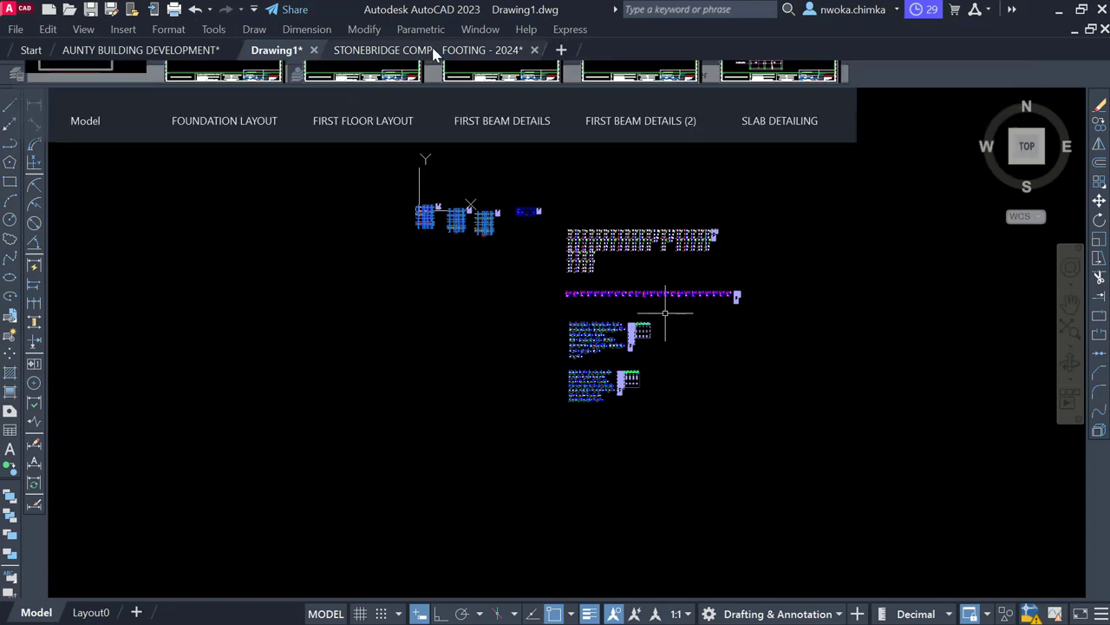
Step: Paste the copied Prota drawings into the PAD FOOTING - 2024 template, inside the empty grey frame above the sheets
click(434, 49)
scroll(414, 317, down, 4)
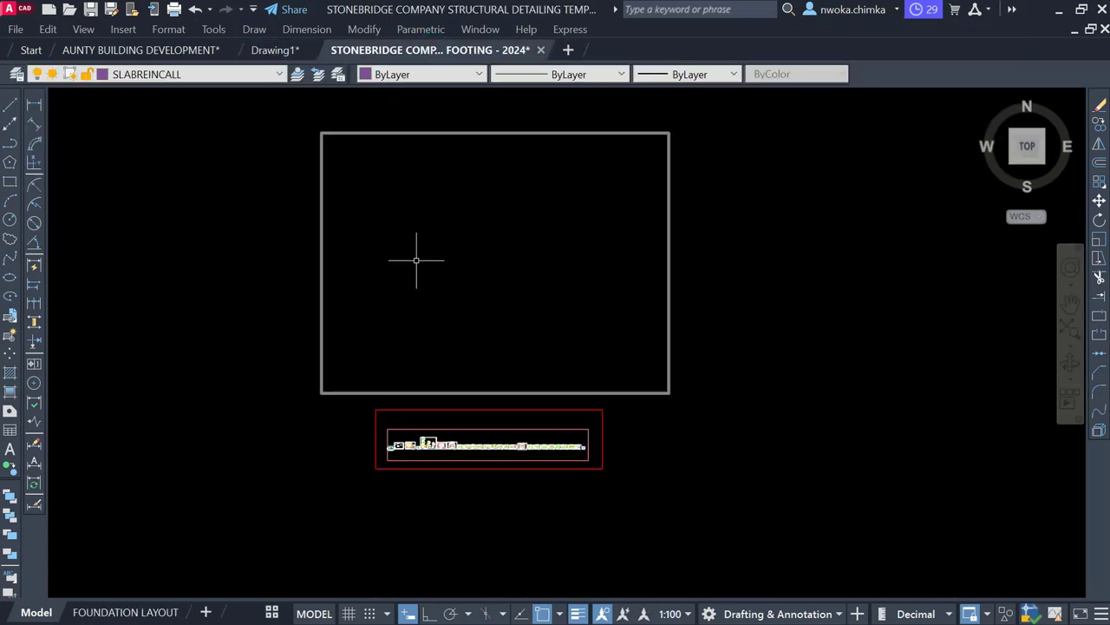
scroll(419, 257, up, 2)
right_click(418, 198)
mouse_move(572, 232)
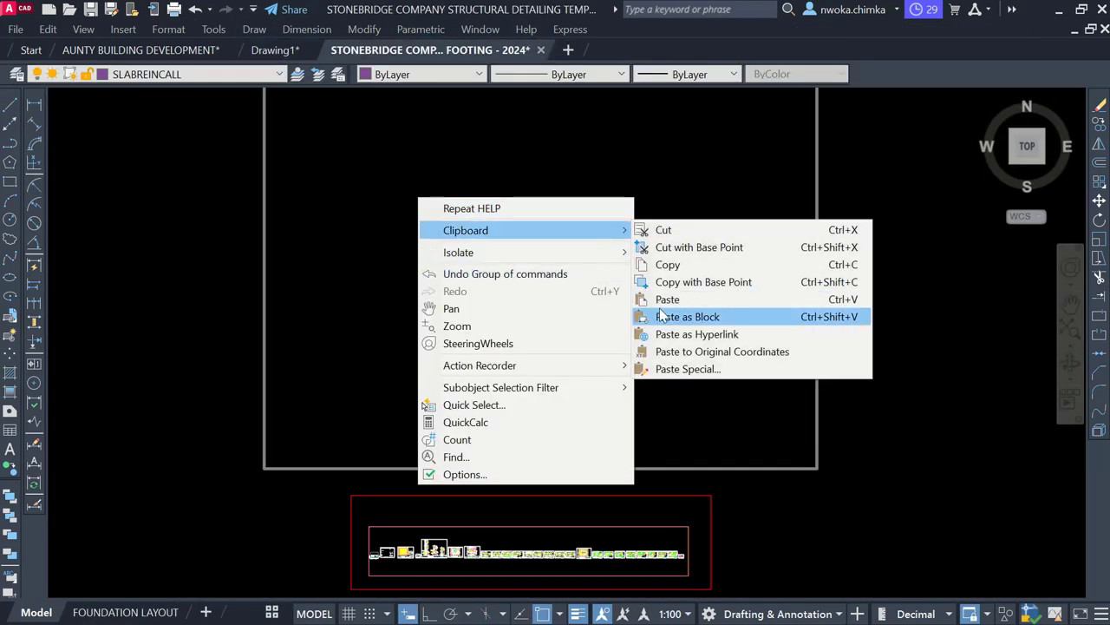
click(681, 297)
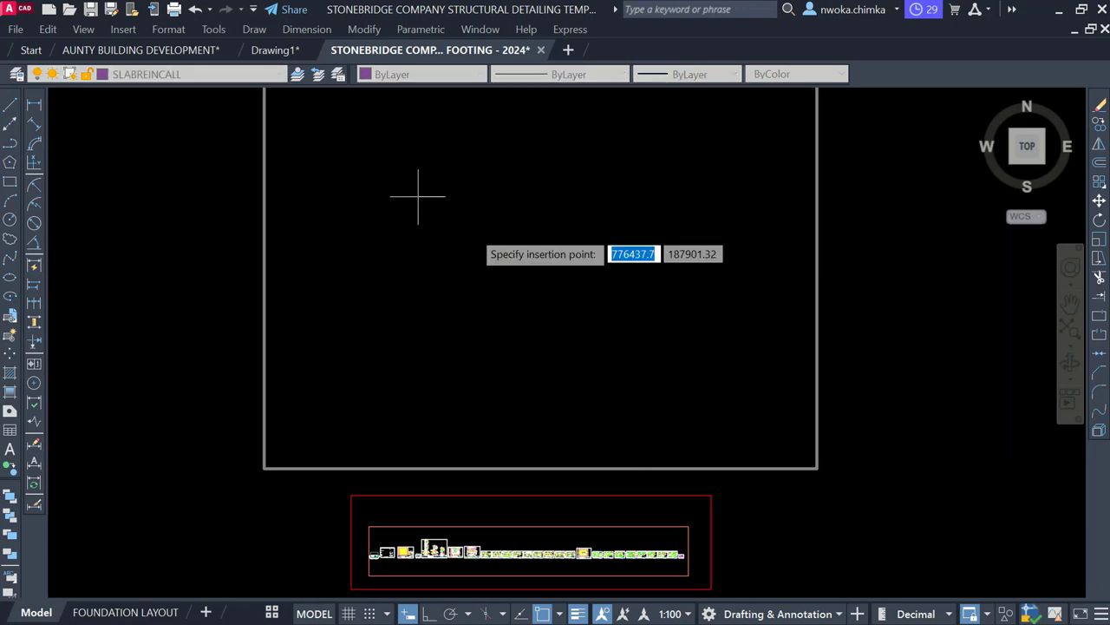
key(Escape)
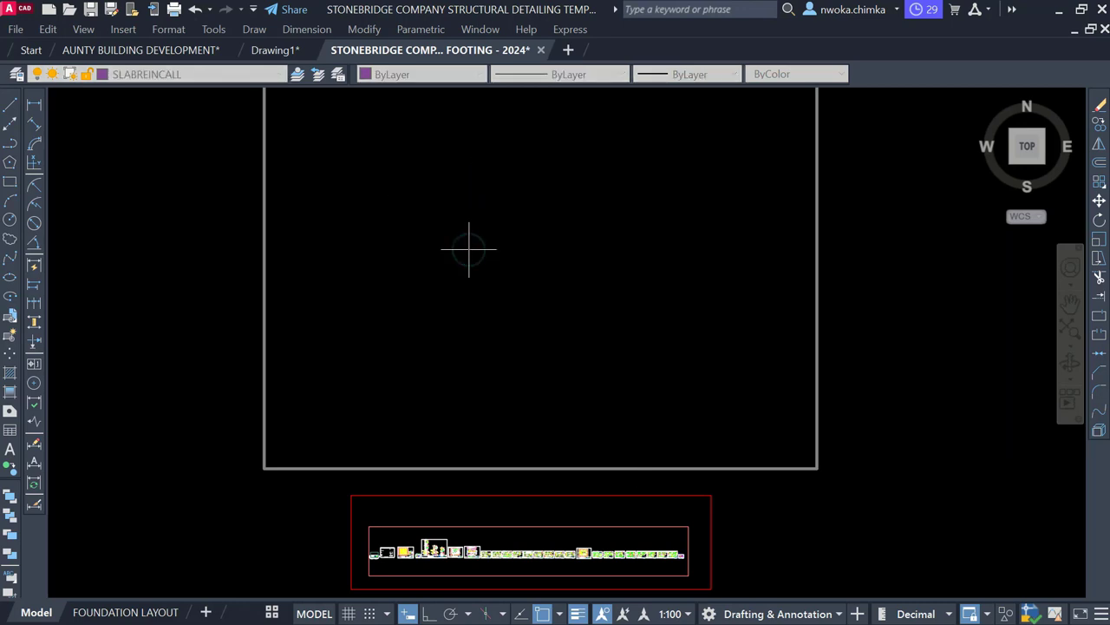
click(476, 282)
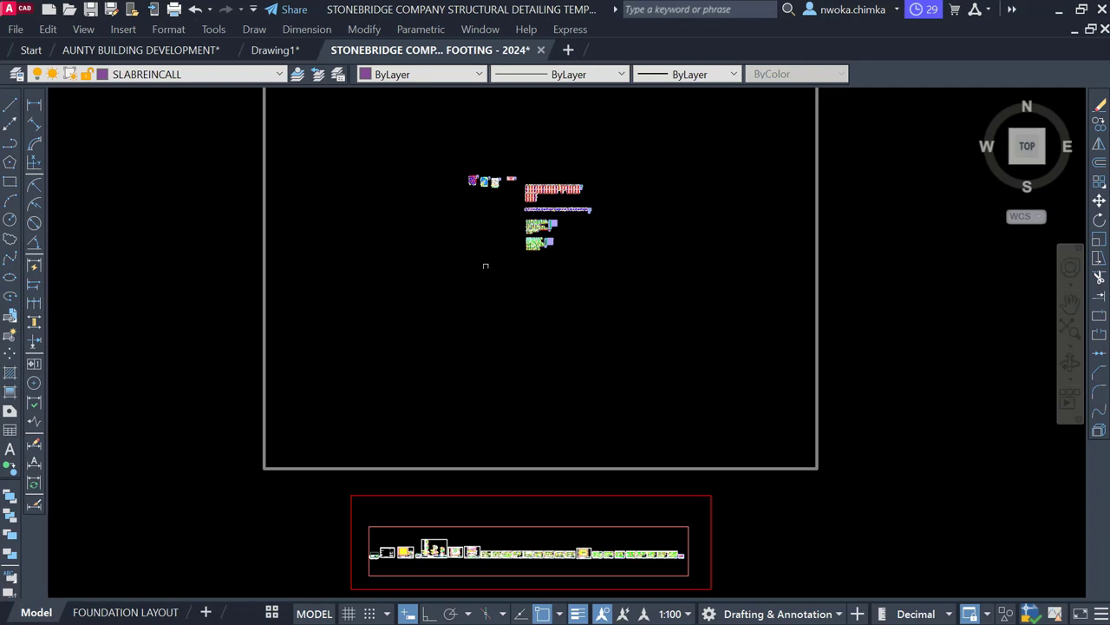
Step: Compare the appearance of beam detail 1B1 between Drawing1 and the pasted copy in the pad footing template
click(273, 51)
scroll(571, 340, up, 10)
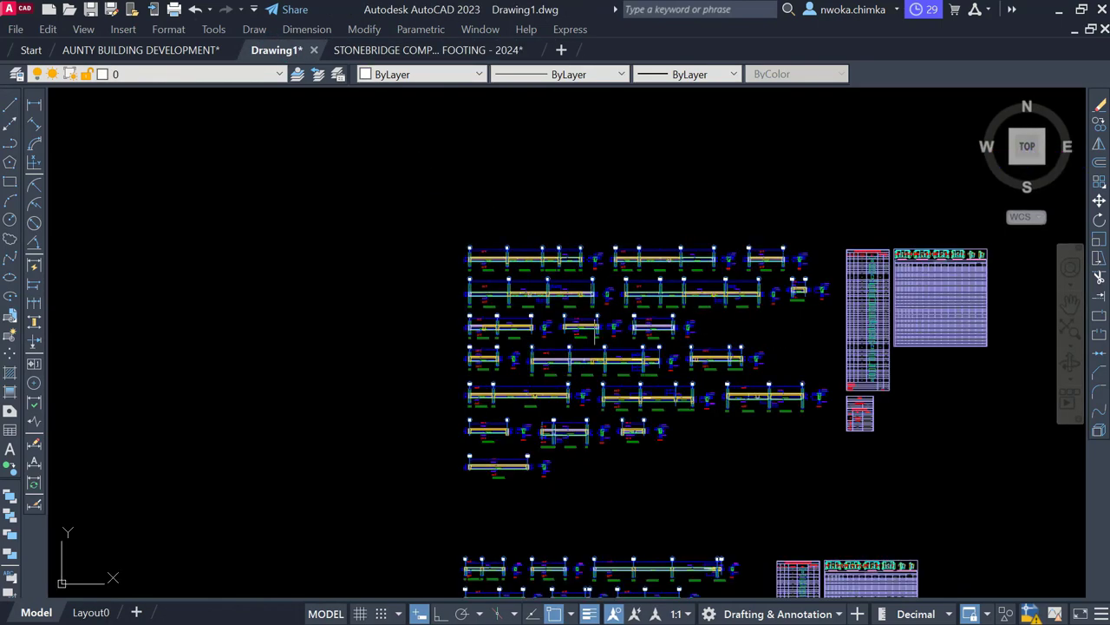
scroll(382, 208, up, 4)
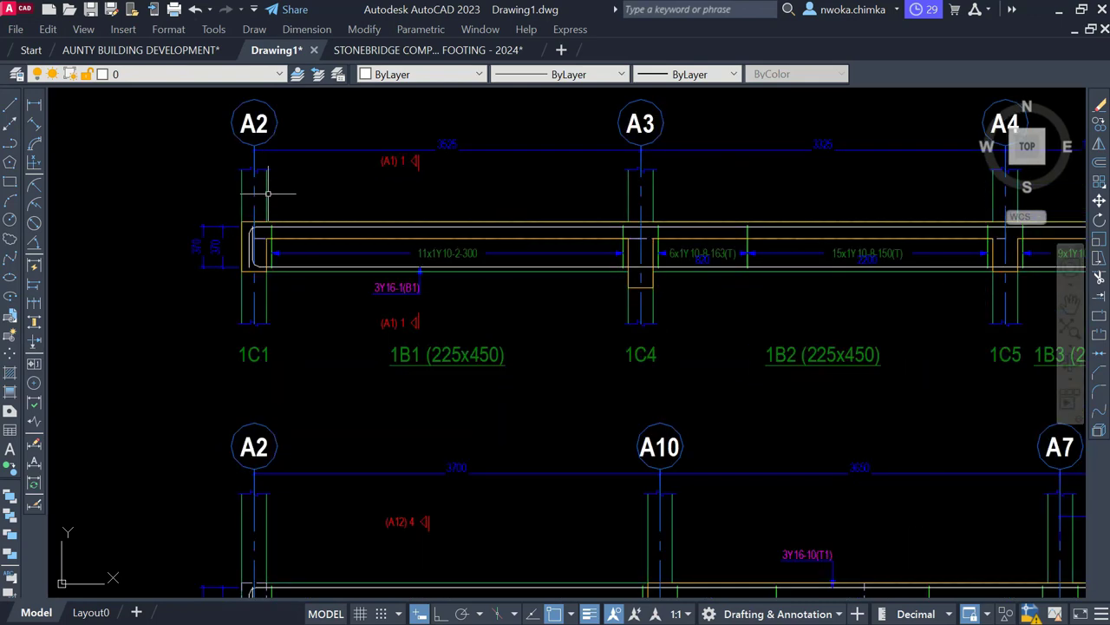
middle_drag(310, 194, 312, 273)
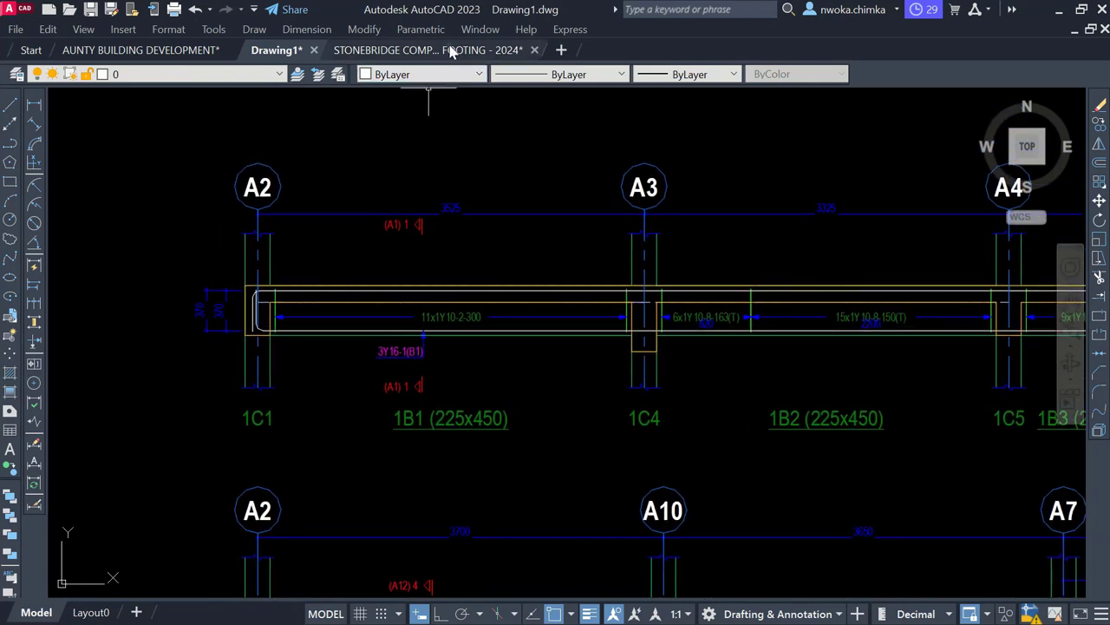
click(446, 50)
scroll(567, 243, up, 6)
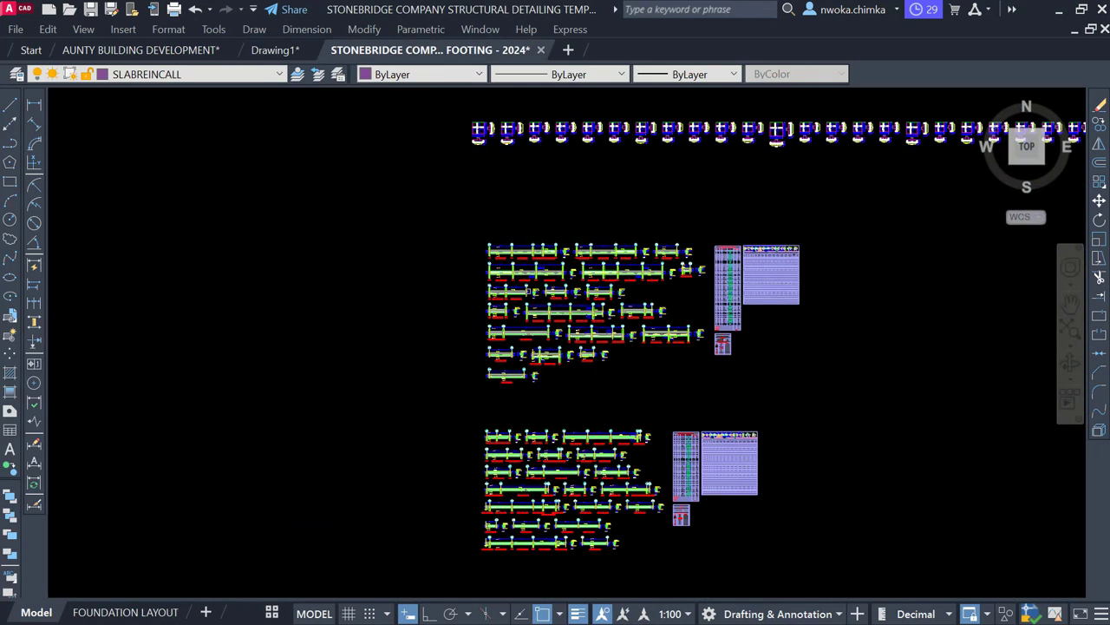
scroll(431, 247, up, 5)
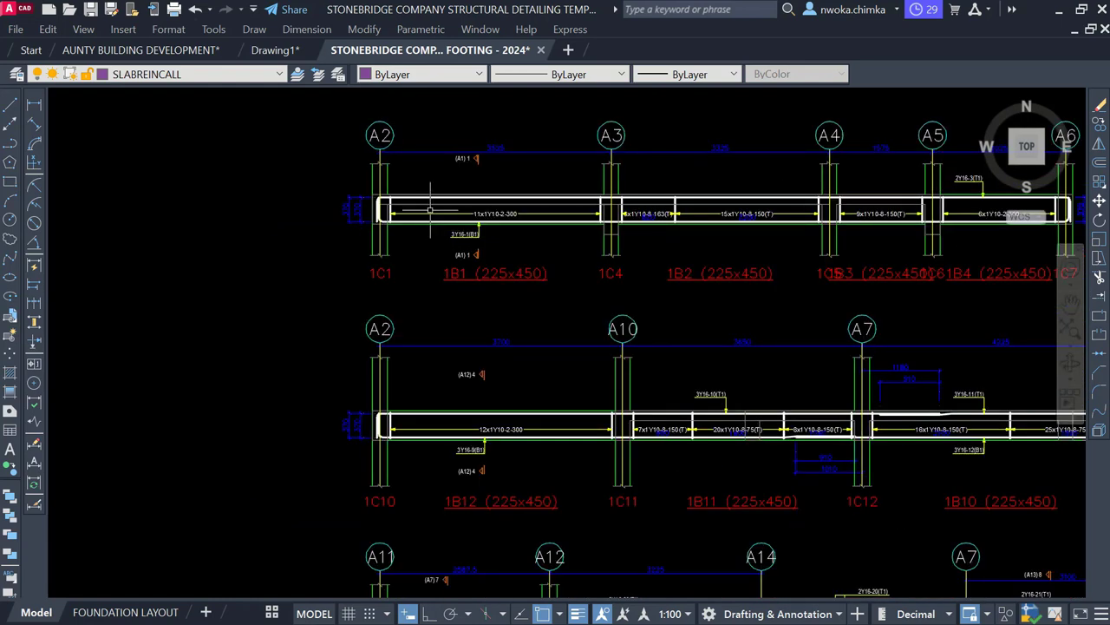
middle_drag(467, 205, 409, 272)
scroll(410, 271, up, 2)
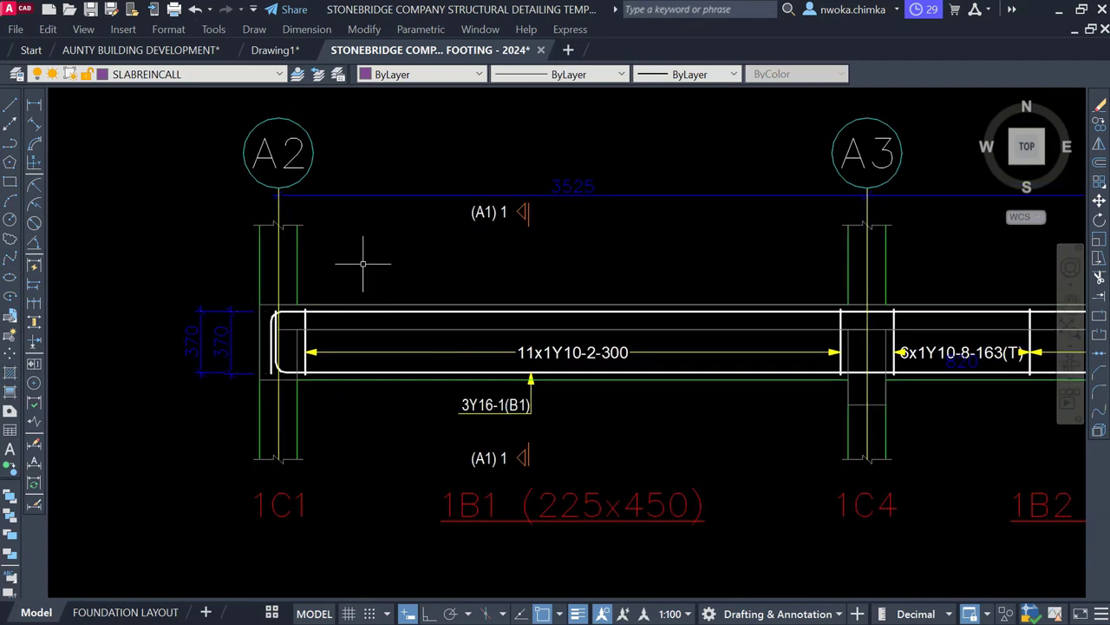
click(279, 49)
scroll(336, 286, up, 2)
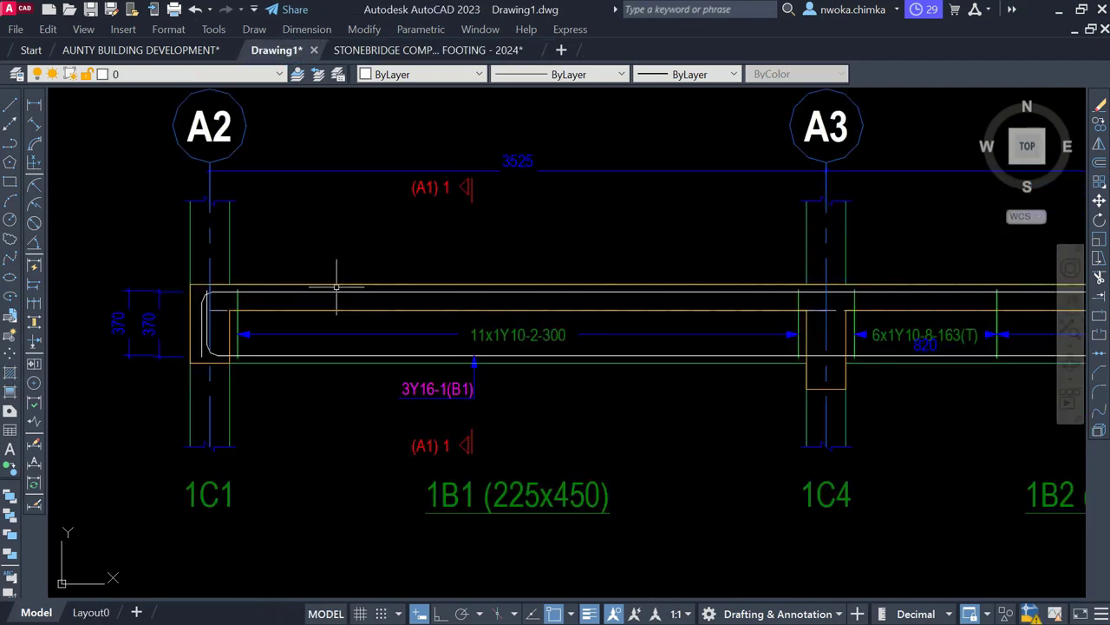
click(423, 49)
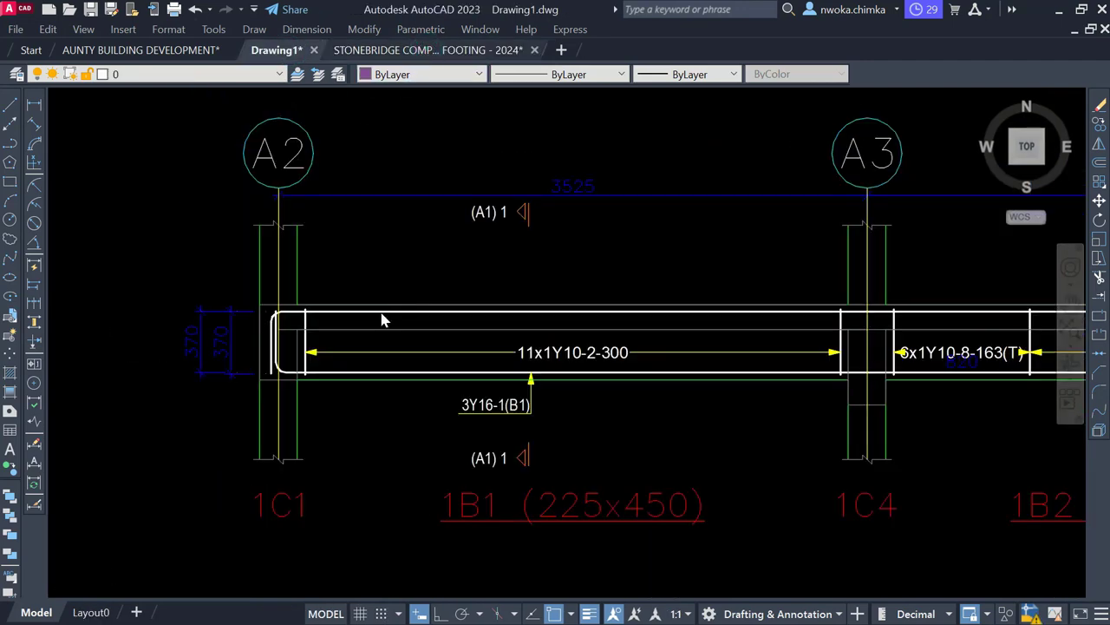
scroll(375, 298, down, 2)
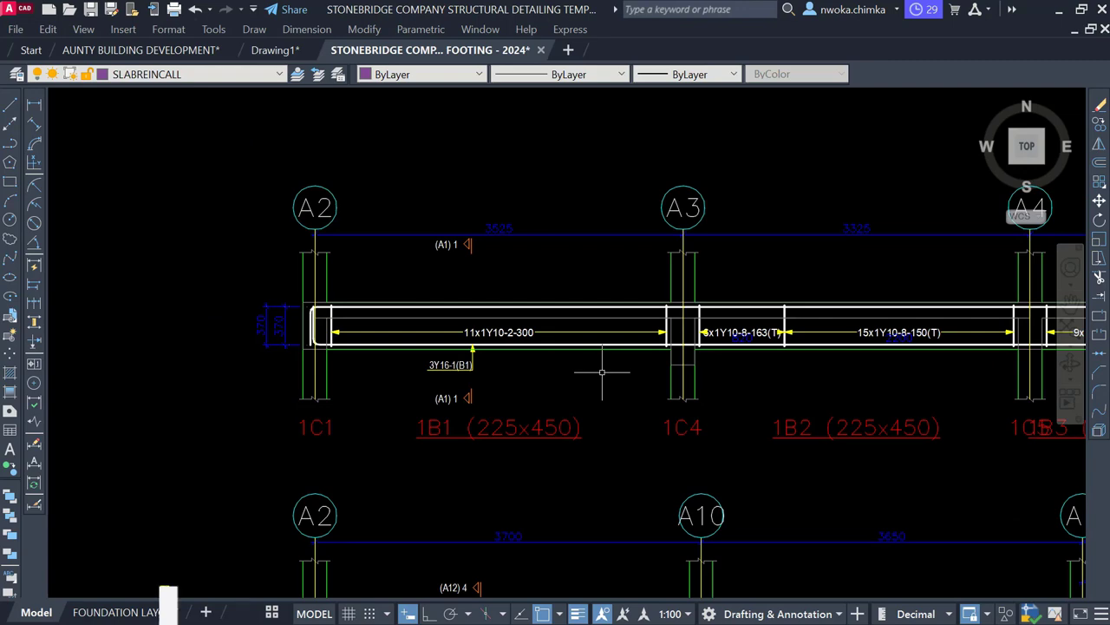
Step: Look over the whole pasted set in the template, then examine the column details in Drawing1
scroll(594, 410, down, 6)
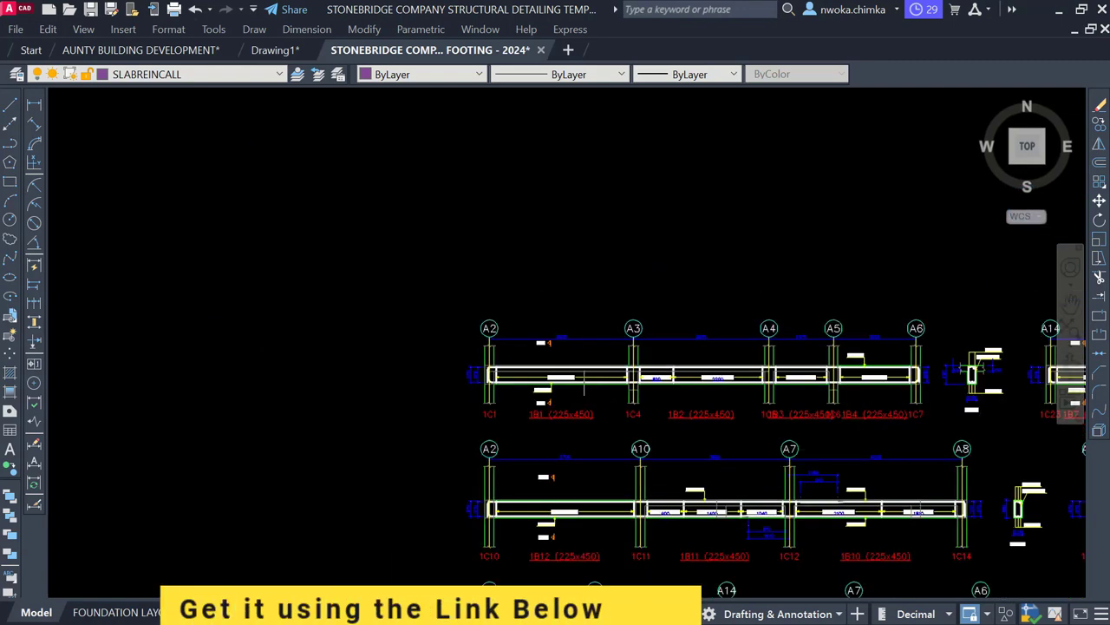
scroll(595, 268, down, 4)
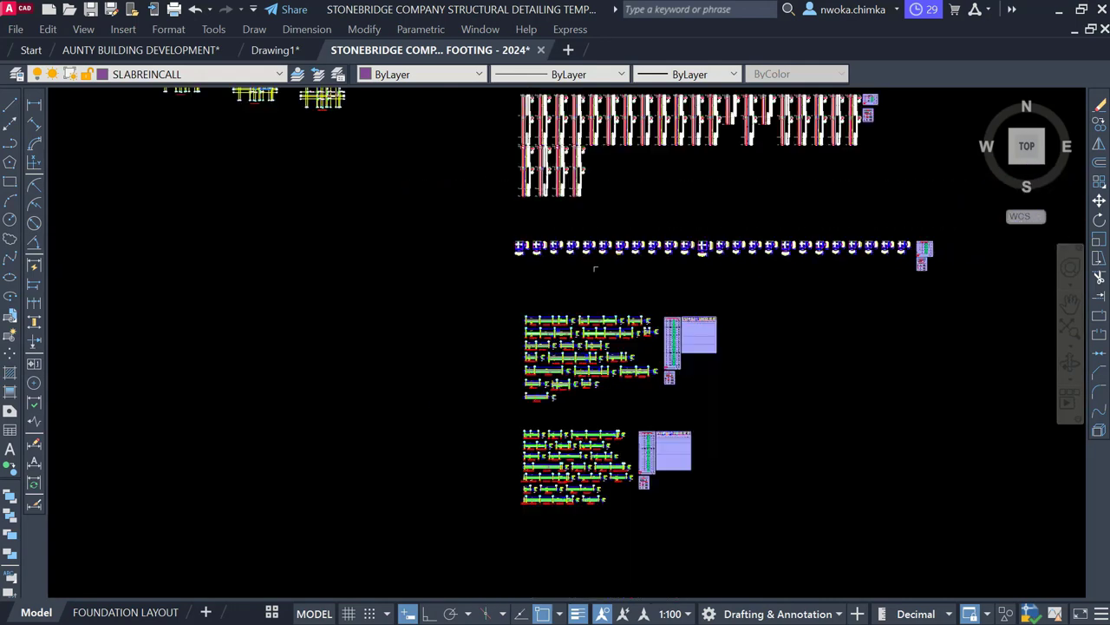
scroll(542, 323, down, 2)
middle_drag(515, 372, 588, 240)
scroll(582, 280, down, 2)
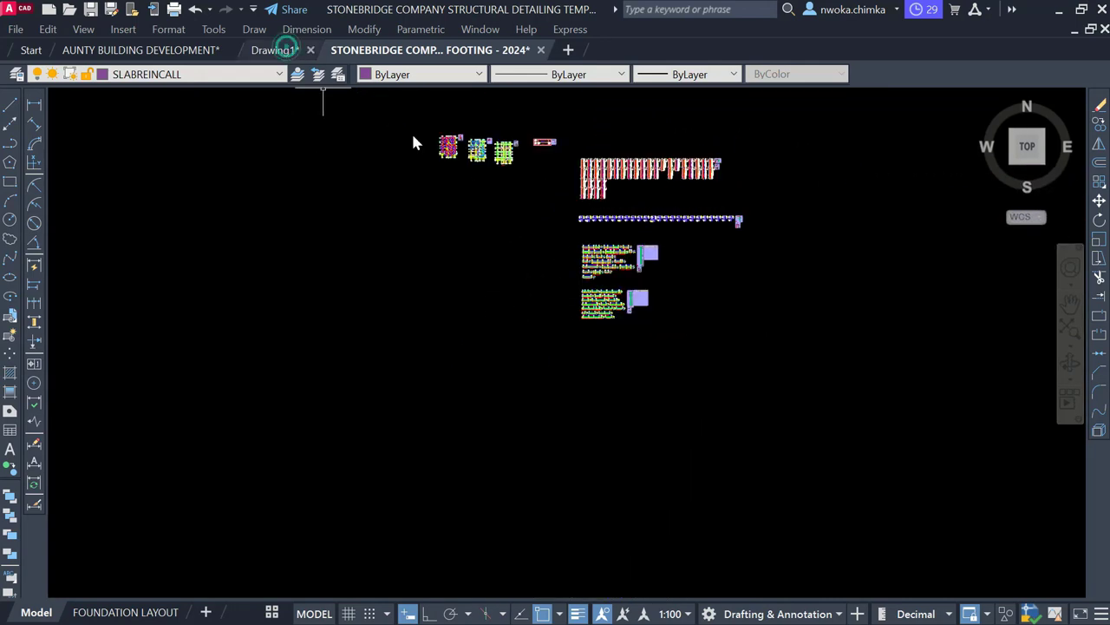
click(285, 49)
scroll(719, 203, down, 8)
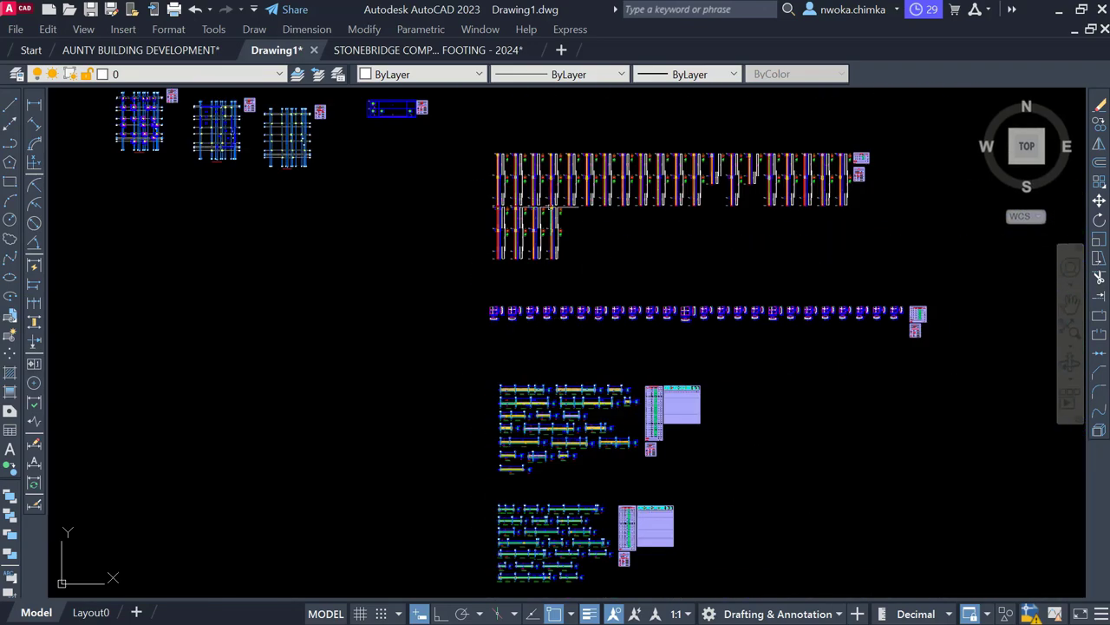
scroll(550, 207, up, 7)
middle_drag(520, 174, 541, 264)
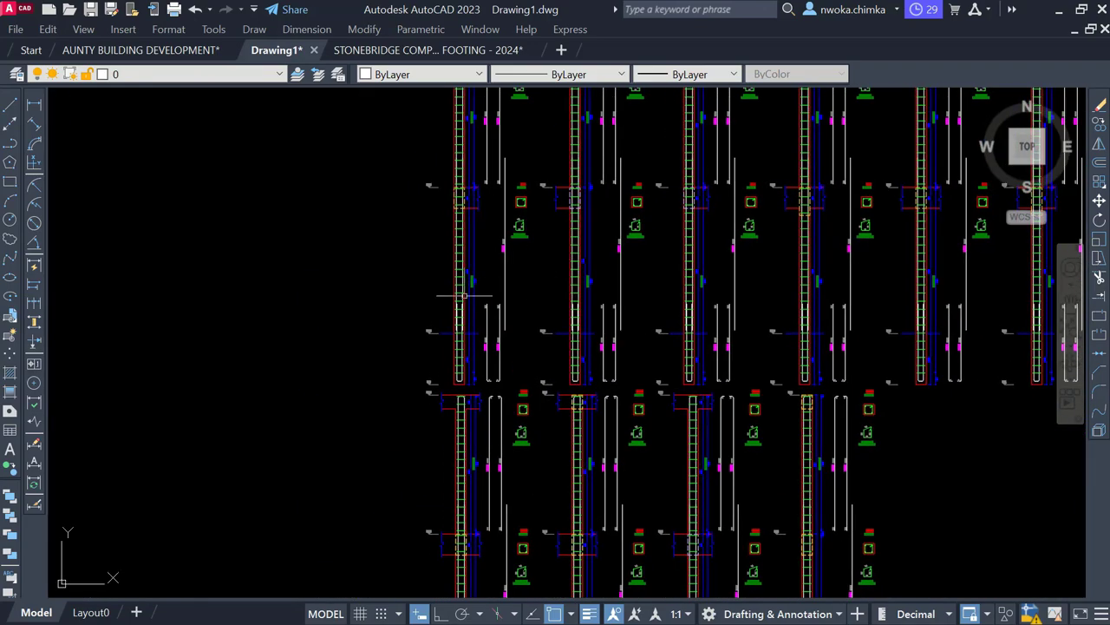
scroll(445, 341, up, 2)
scroll(447, 344, up, 2)
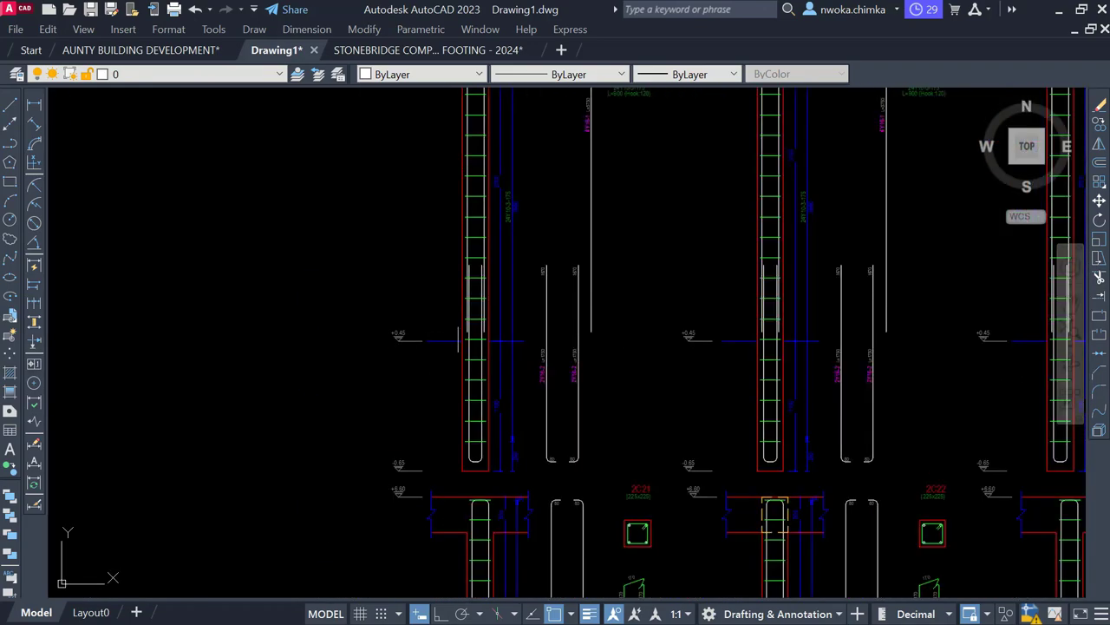
Step: Return to the pad footing template and examine its column, pad base and foundation layout sheets
click(426, 45)
scroll(469, 353, down, 2)
scroll(470, 353, up, 4)
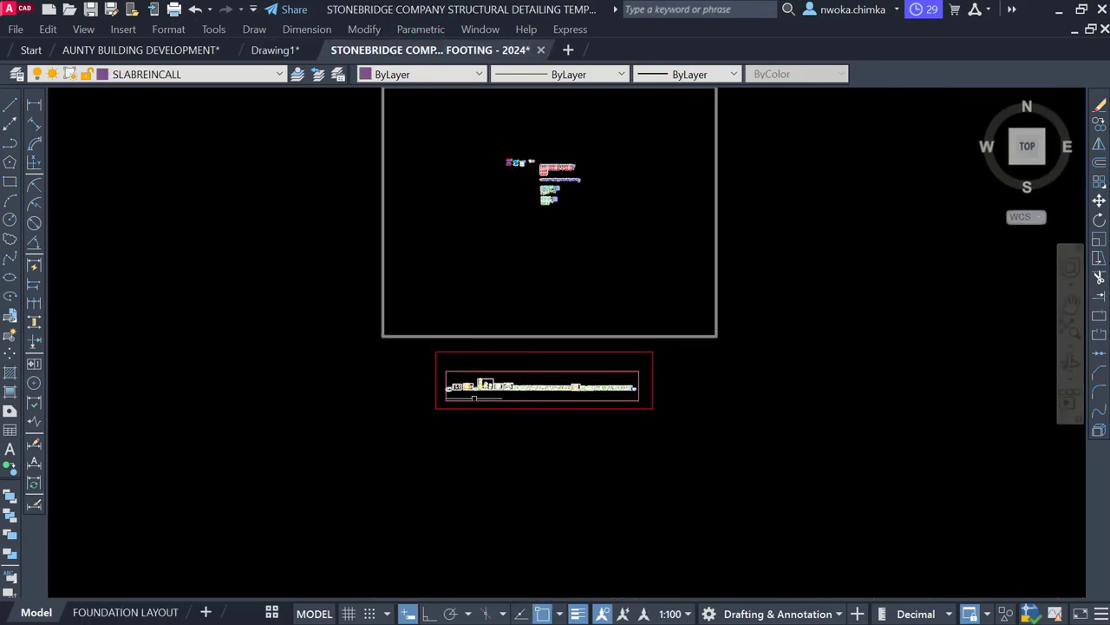
scroll(469, 353, up, 10)
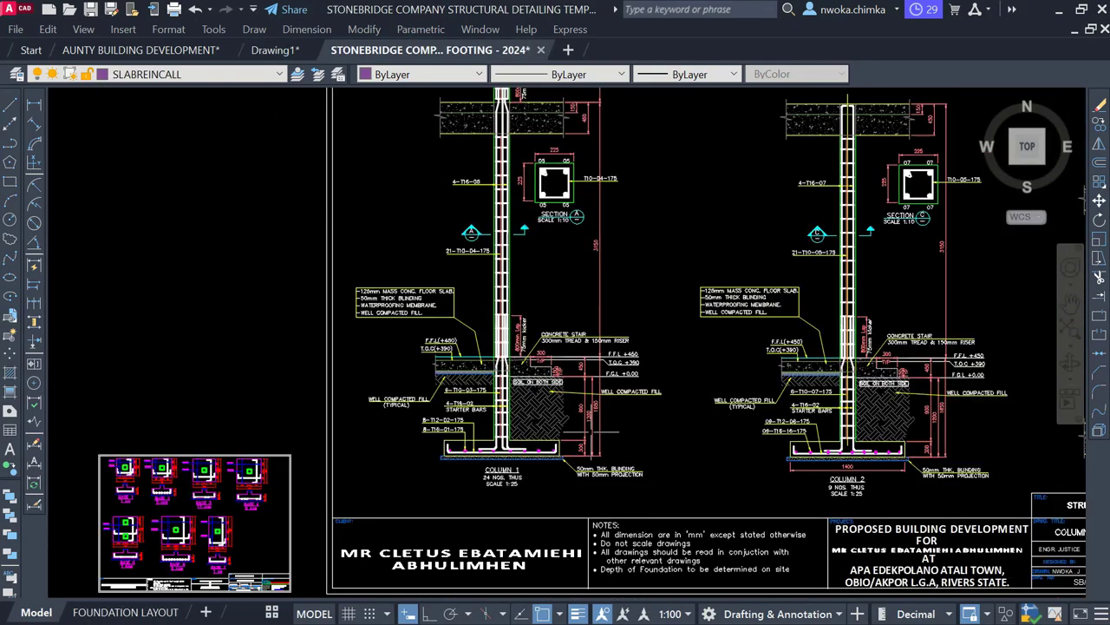
scroll(535, 399, down, 5)
scroll(647, 448, up, 4)
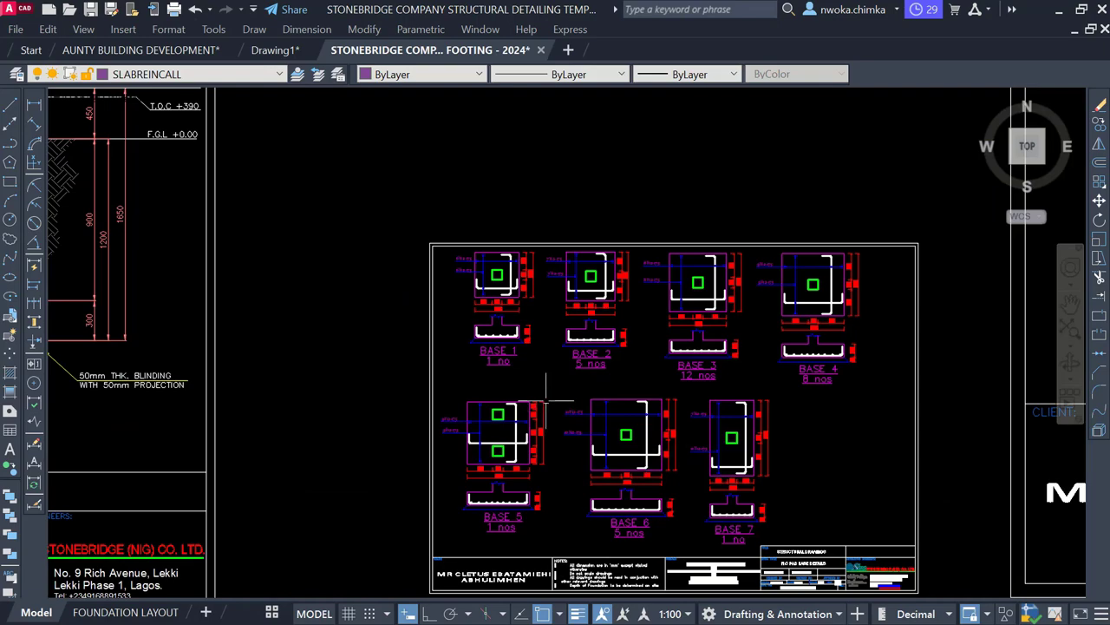
scroll(545, 401, down, 3)
middle_drag(235, 291, 505, 296)
scroll(505, 297, up, 5)
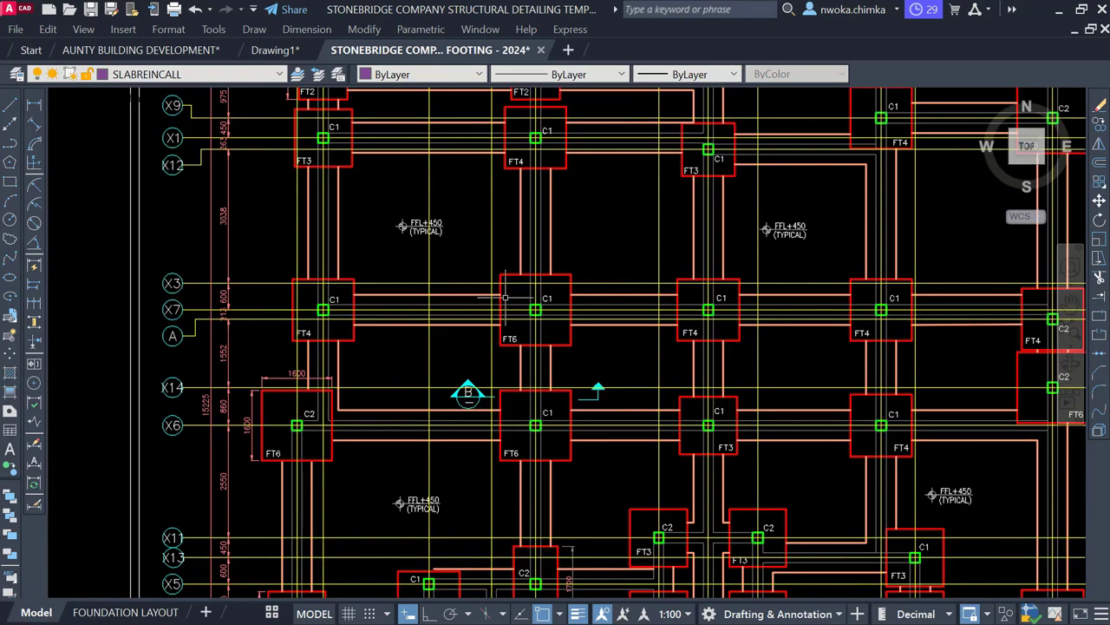
Step: Switch to Drawing1 and examine the sizes and labels of the pad footings in the exported foundation layout
click(275, 50)
scroll(458, 295, down, 3)
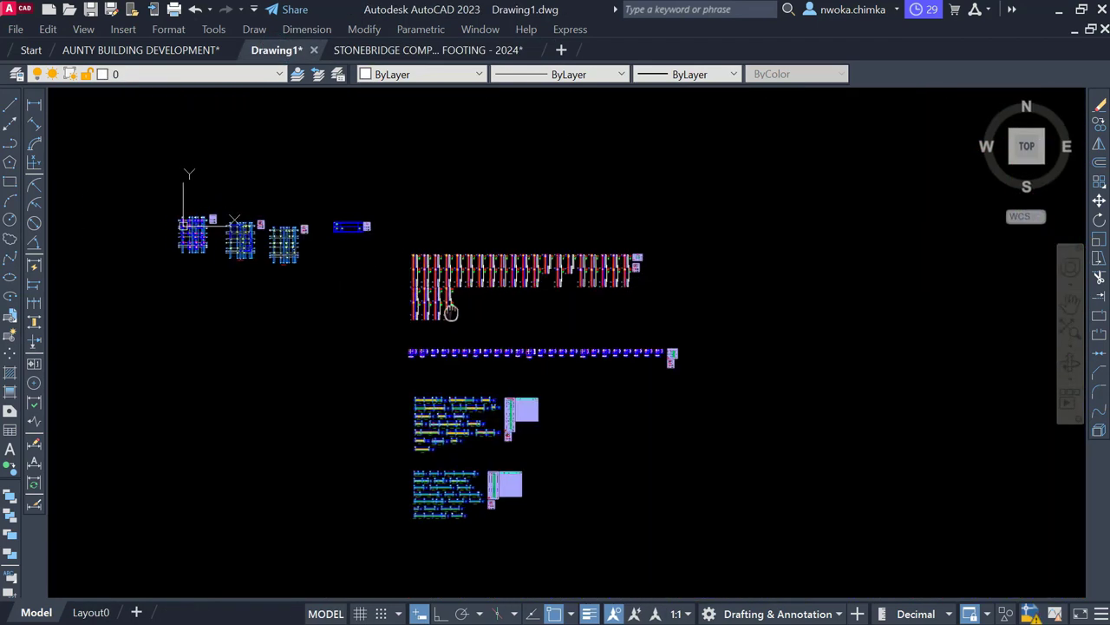
middle_drag(128, 208, 426, 309)
scroll(425, 309, up, 3)
scroll(567, 374, up, 6)
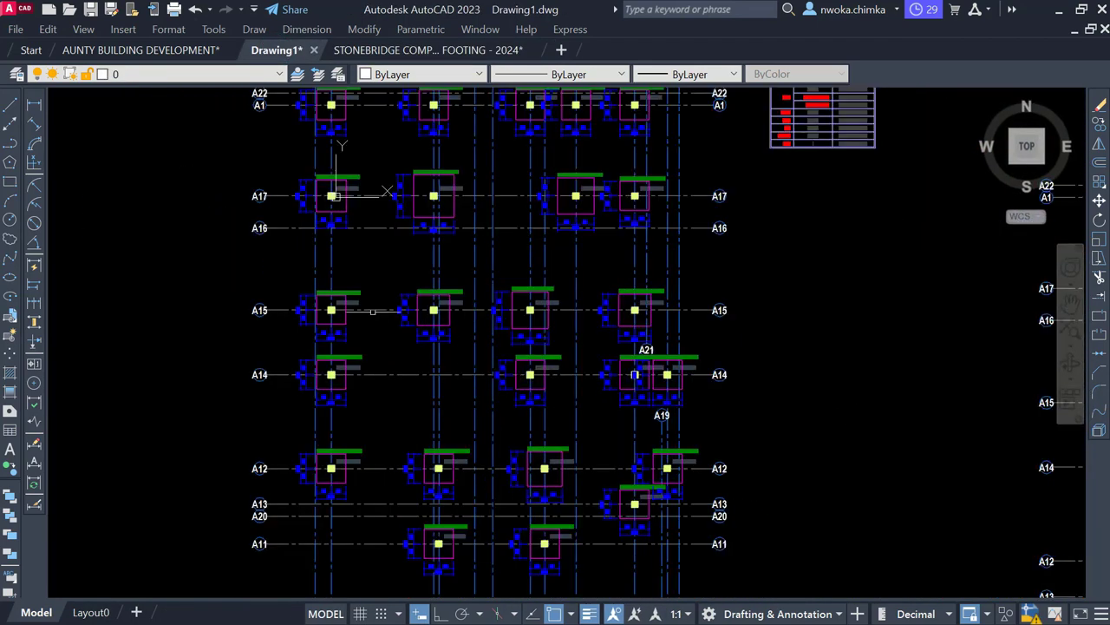
scroll(436, 326, up, 2)
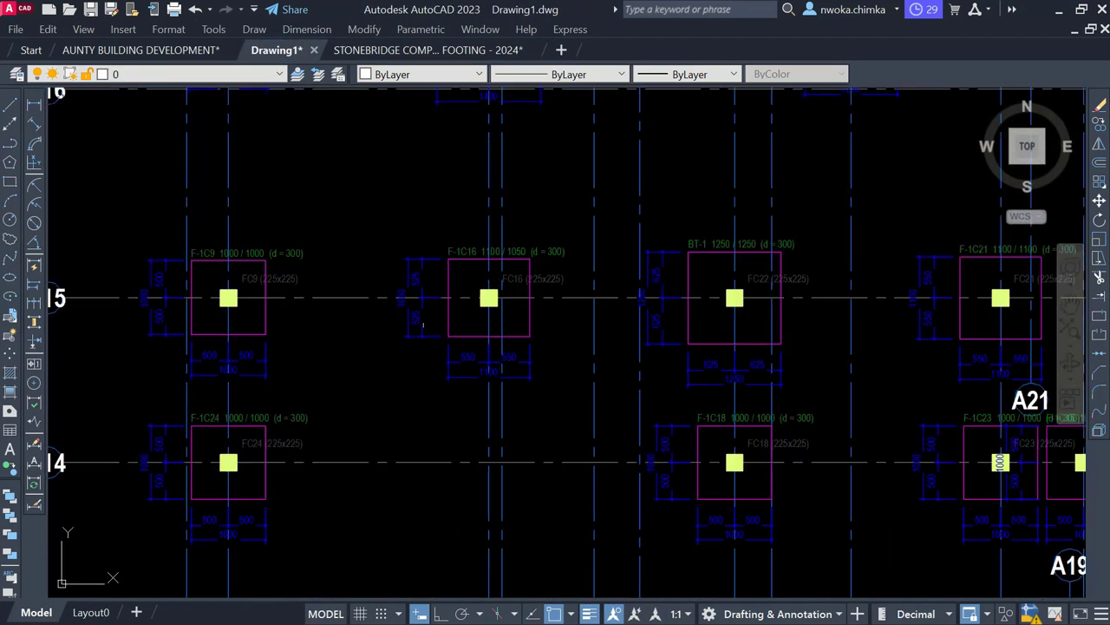
Step: Go back to the template and review its foundation/ground floor layout and the row of finished sheets
click(412, 50)
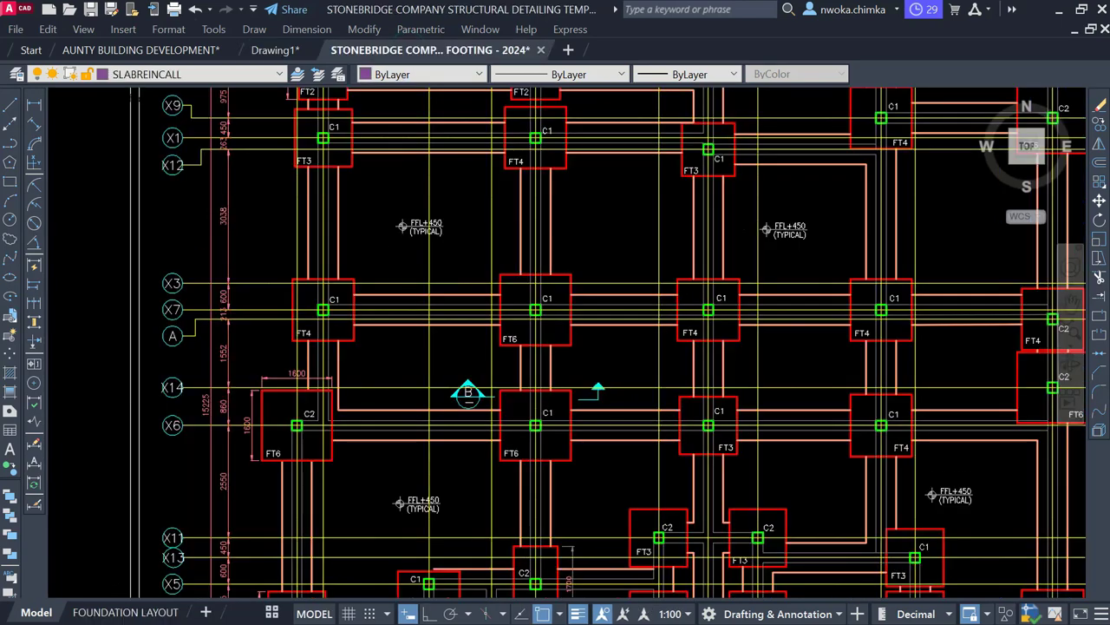
scroll(503, 287, down, 4)
scroll(520, 261, up, 2)
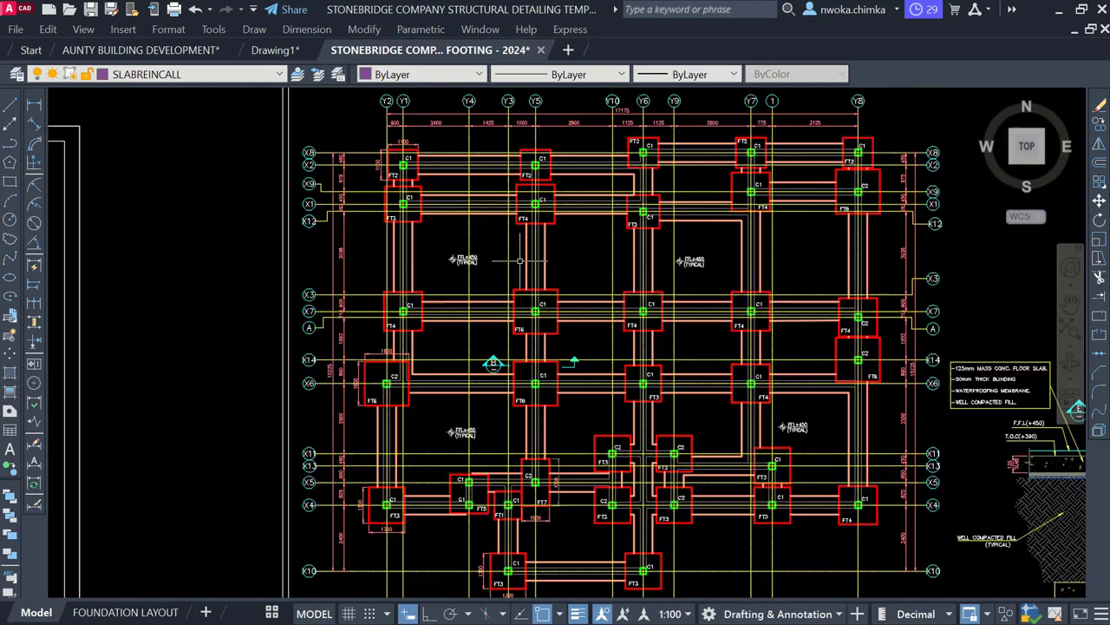
scroll(515, 266, down, 4)
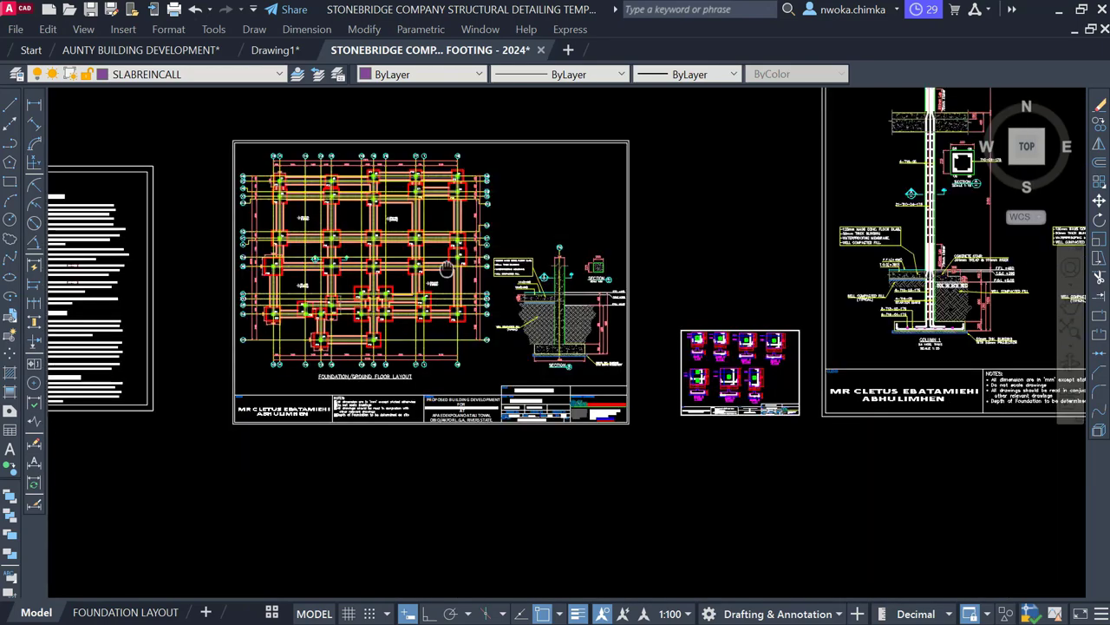
scroll(512, 286, up, 3)
scroll(512, 287, down, 3)
scroll(512, 303, down, 8)
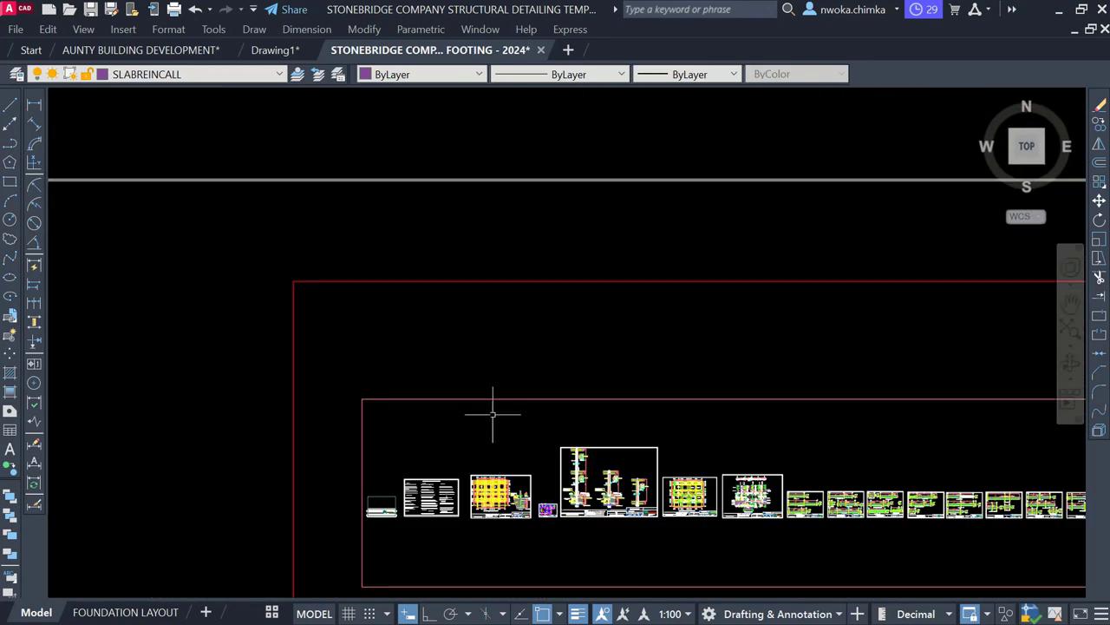
Step: Examine the footing sizes, column labels and grid lines of the pasted pad footing layout in the template
scroll(508, 323, up, 4)
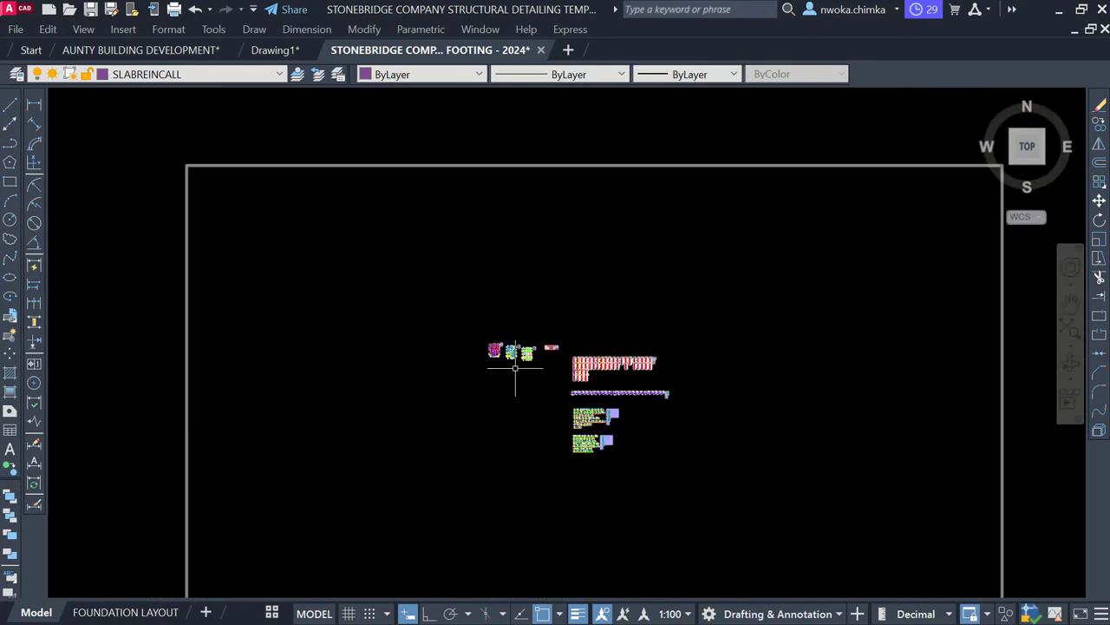
scroll(509, 373, up, 8)
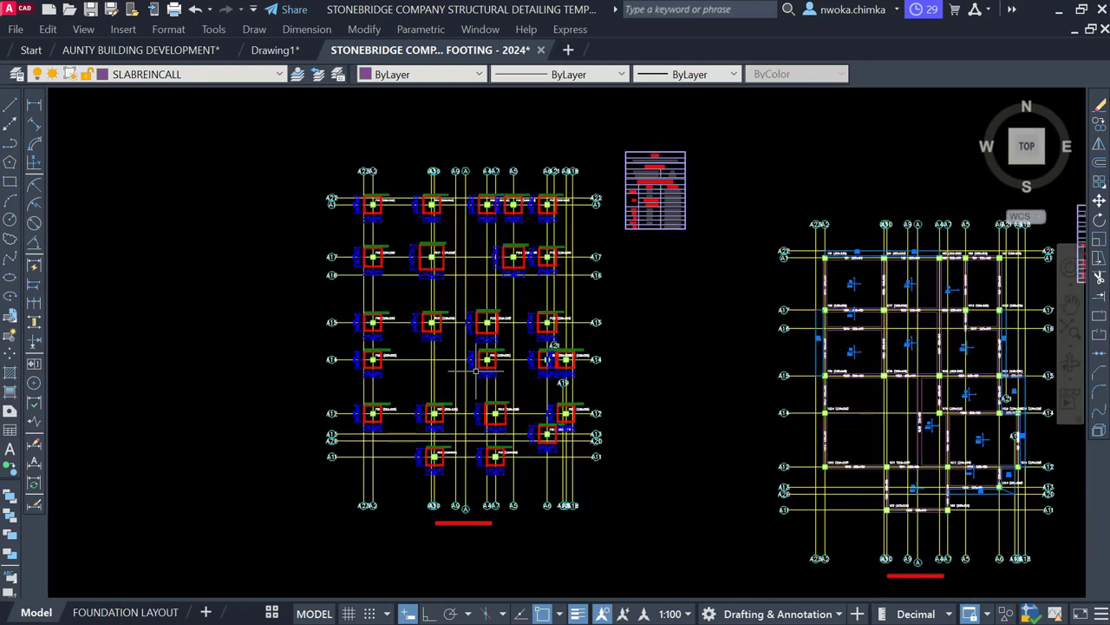
scroll(448, 374, up, 3)
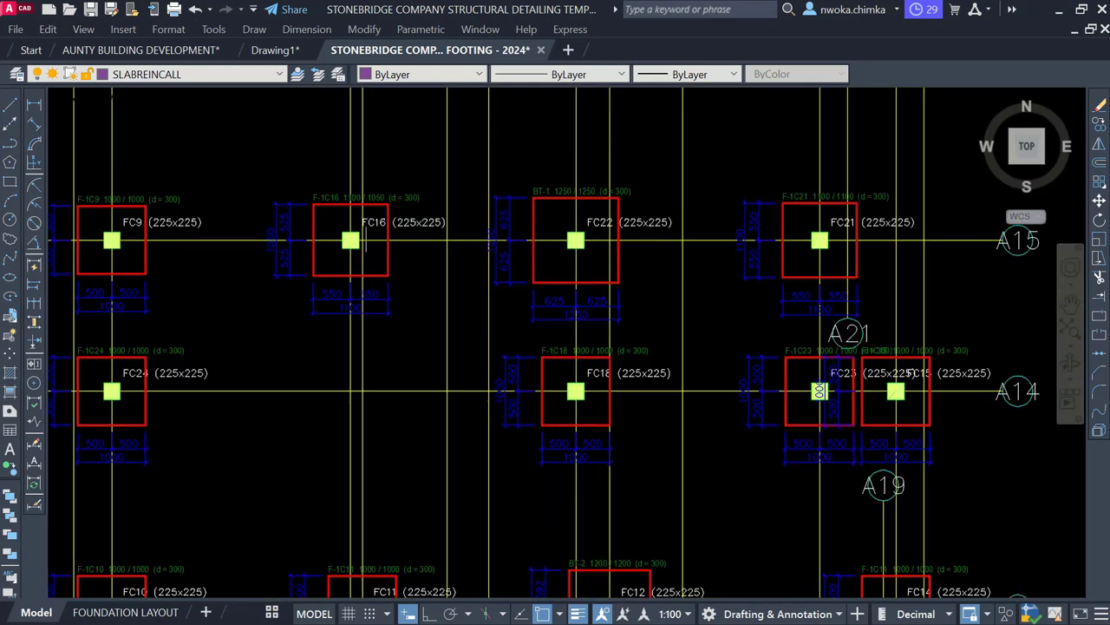
scroll(373, 230, down, 6)
scroll(812, 399, down, 3)
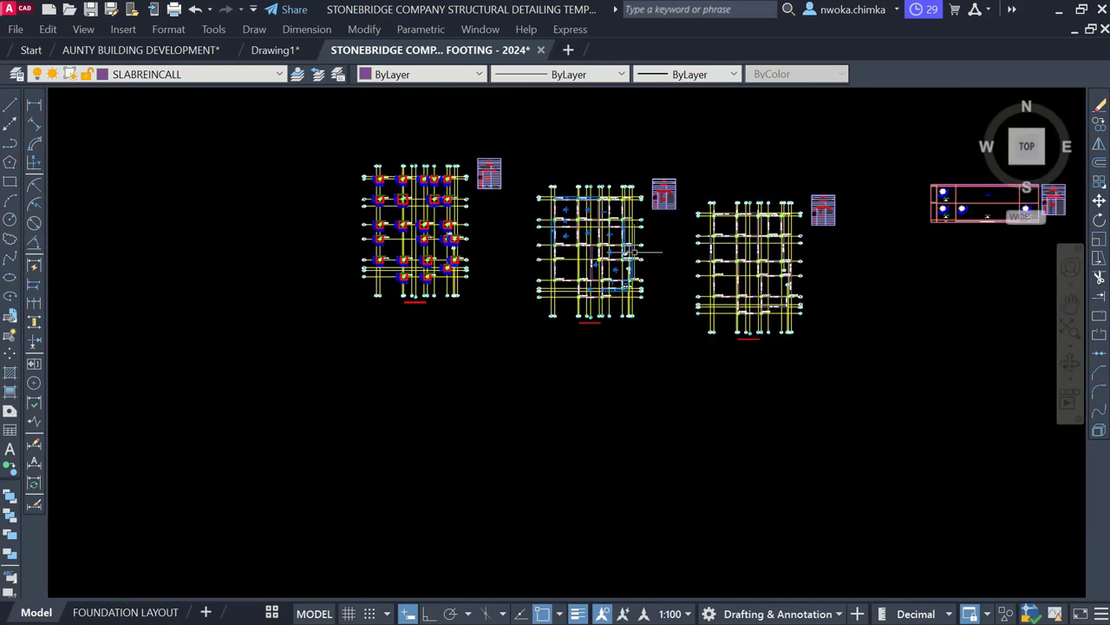
Step: Examine the pasted column schedule in the template, including its 225x225 column sections and link labels
middle_drag(842, 273, 669, 273)
scroll(669, 273, down, 2)
scroll(751, 211, up, 3)
scroll(660, 169, up, 4)
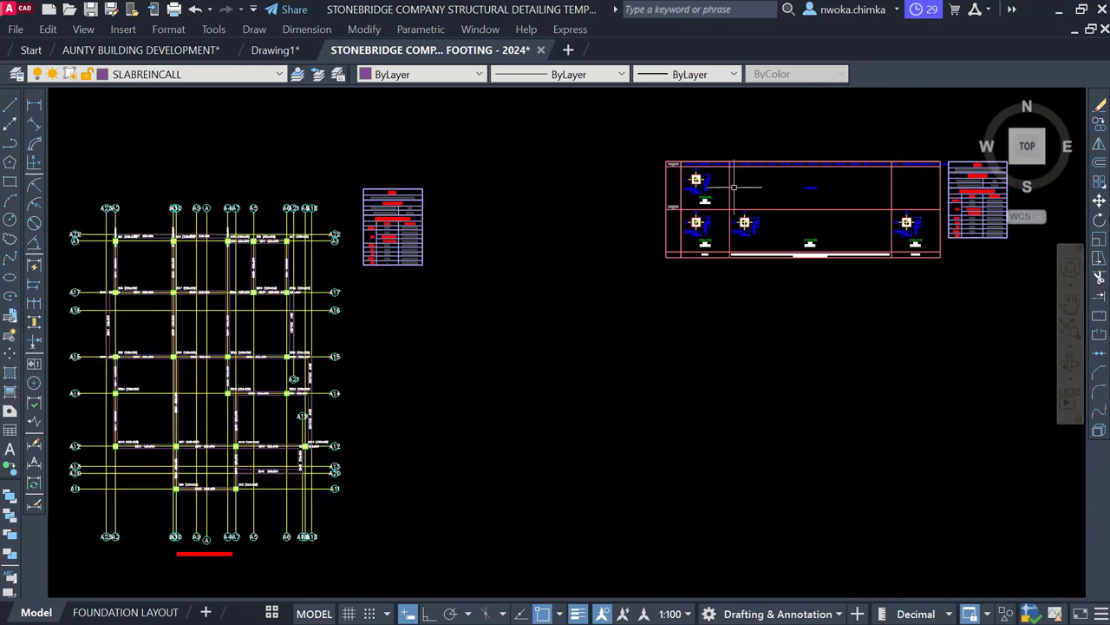
scroll(503, 164, up, 8)
scroll(494, 154, down, 2)
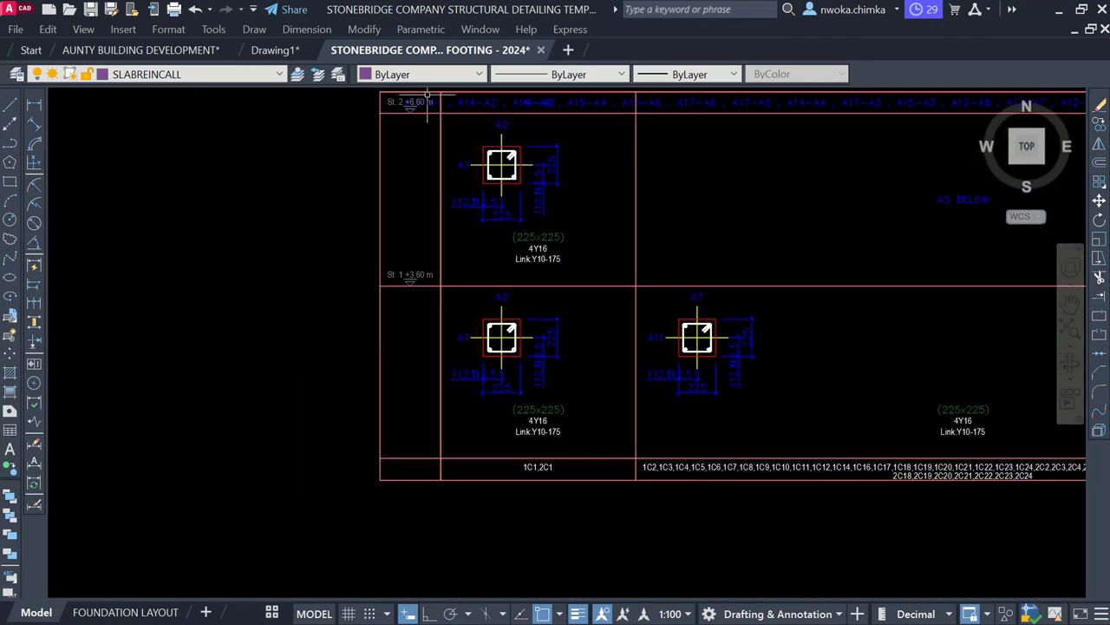
Step: Switch to Drawing1 and examine the original exported column schedule and beam details for comparison
click(276, 49)
scroll(497, 325, down, 10)
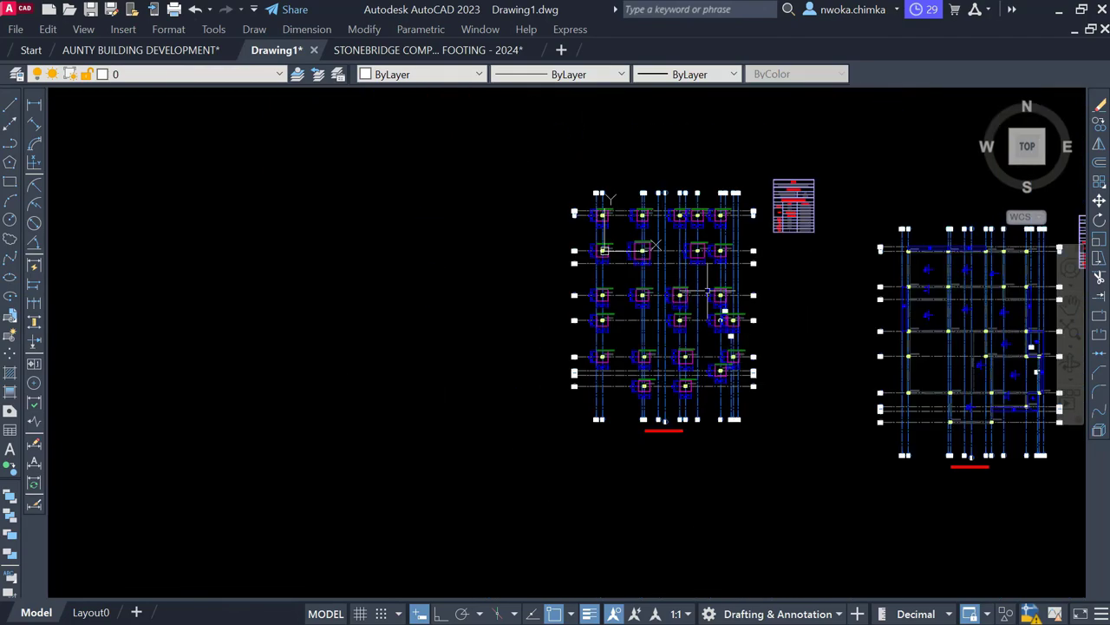
middle_drag(686, 537, 573, 389)
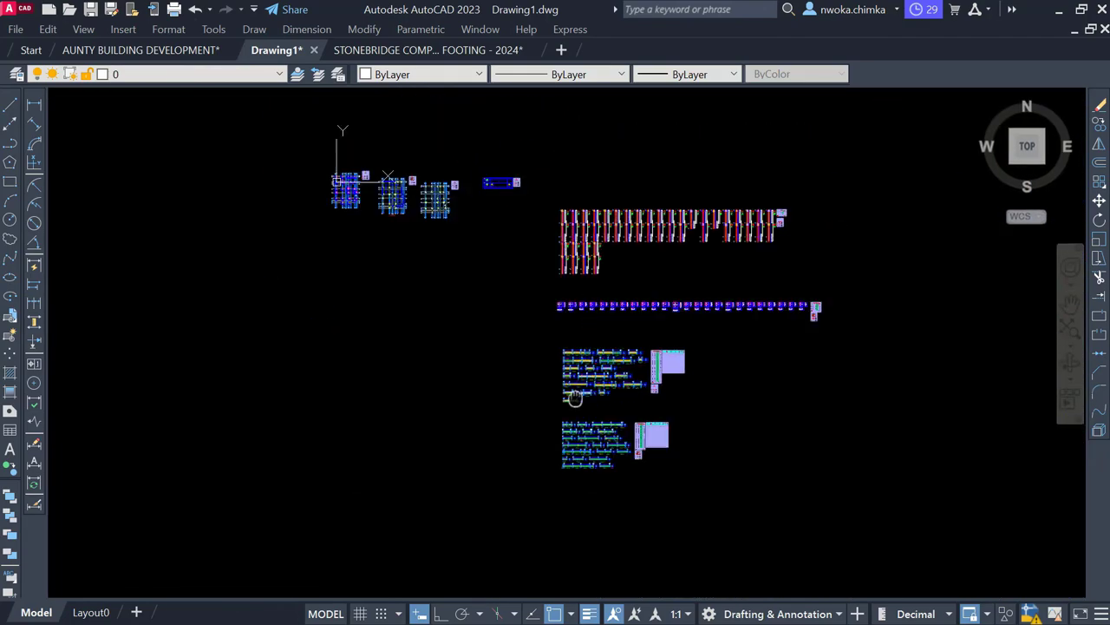
scroll(437, 271, up, 9)
scroll(437, 271, up, 3)
scroll(442, 260, down, 8)
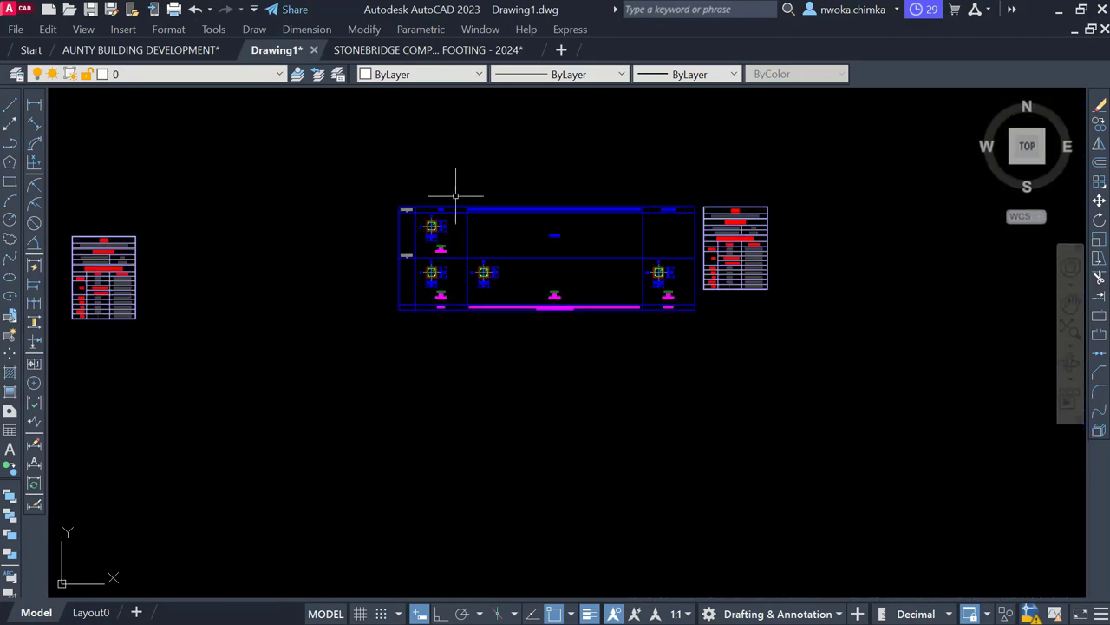
middle_drag(584, 377, 572, 133)
scroll(469, 101, up, 5)
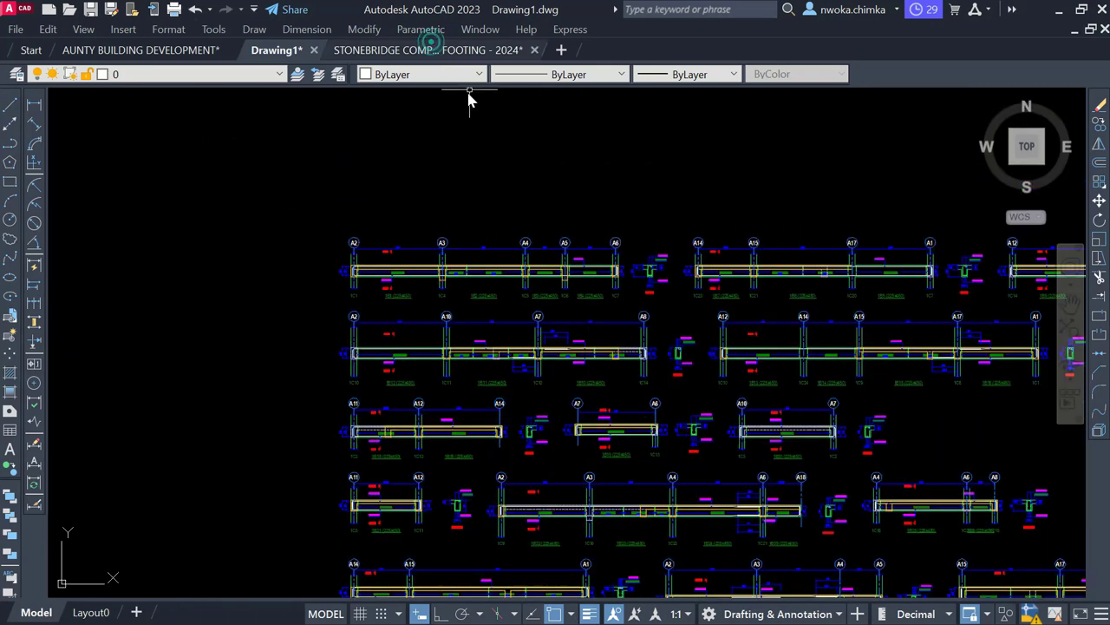
Step: Return to the pad footing template and examine the reinforcement and labels of pasted beams 1B1 and 1B12
click(434, 49)
scroll(699, 380, down, 8)
scroll(699, 380, up, 10)
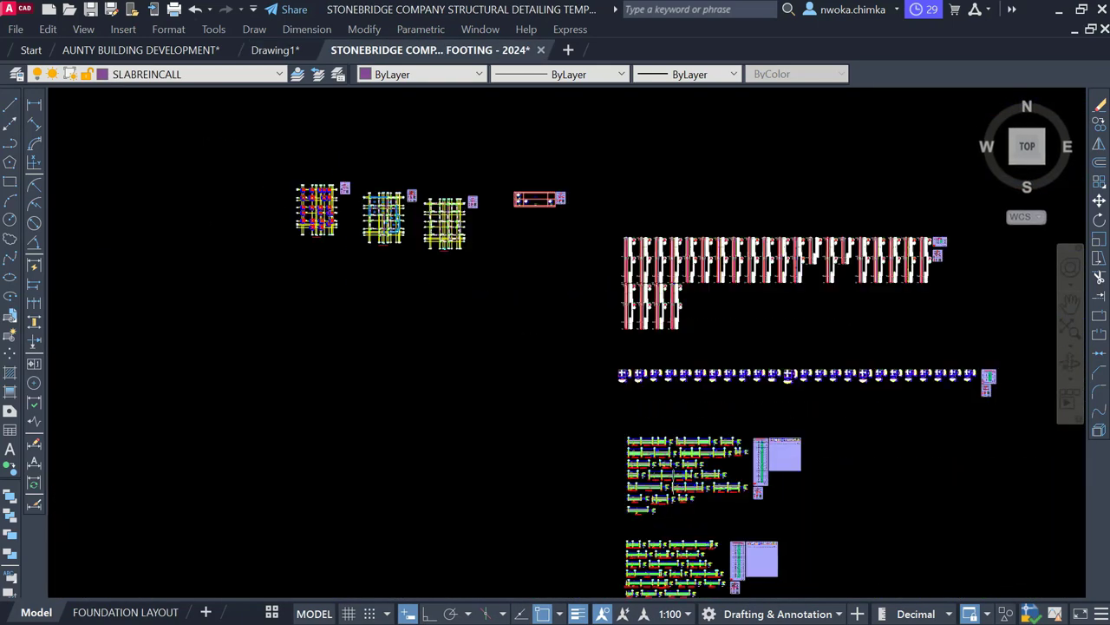
scroll(565, 407, up, 2)
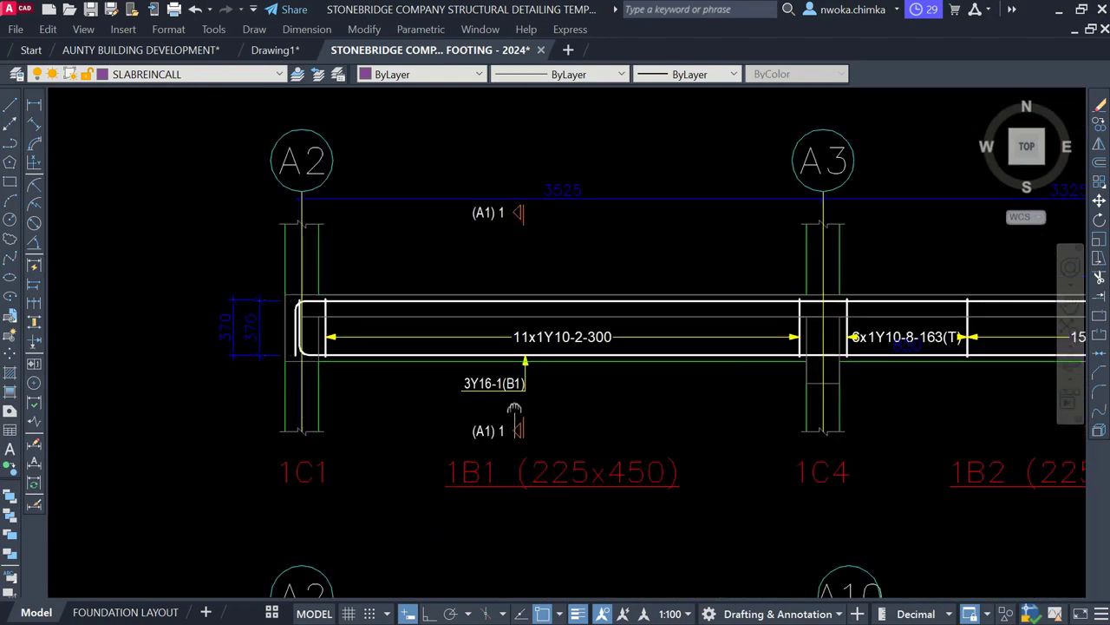
scroll(582, 458, down, 5)
mouse_move(582, 458)
middle_down()
mouse_move(532, 266)
mouse_move(589, 347)
middle_up()
scroll(482, 304, up, 4)
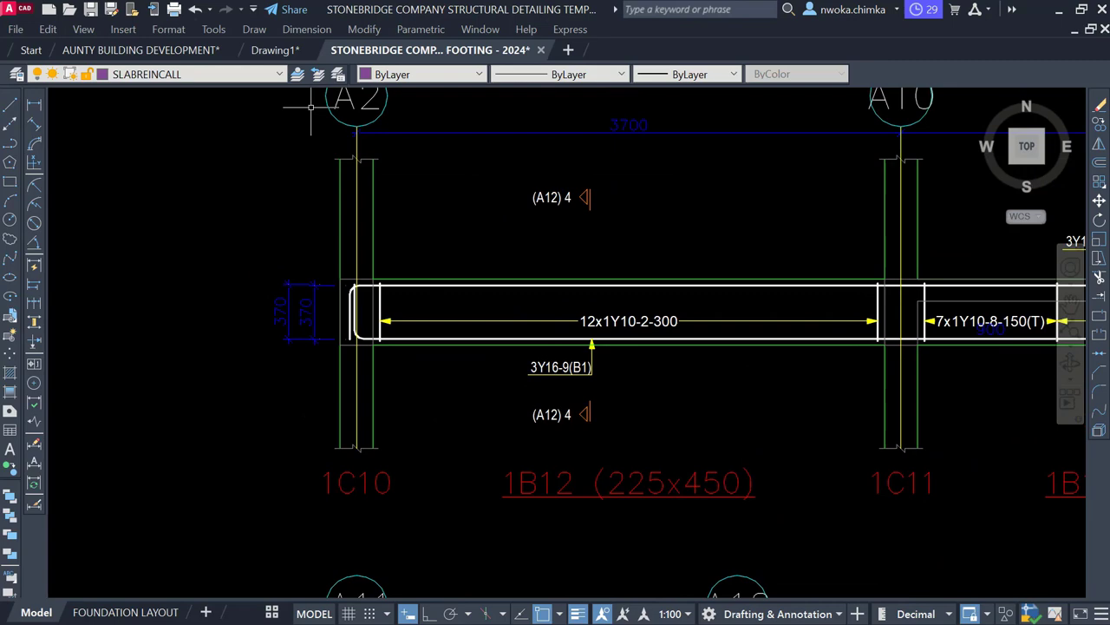
Step: Switch to Drawing1 and examine the original styling of the beam rows containing 1B1 and 1B12
click(275, 49)
scroll(424, 397, up, 4)
scroll(423, 398, up, 3)
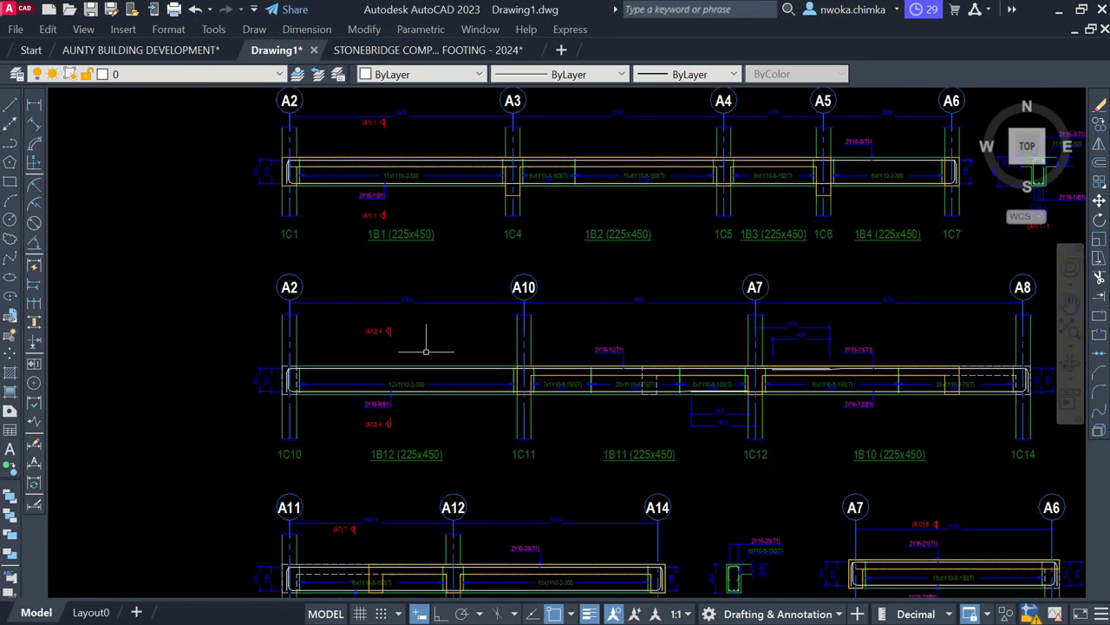
scroll(426, 347, down, 5)
Step: Go back to the template and look over the rows of pasted beam elevations and their sections
click(425, 49)
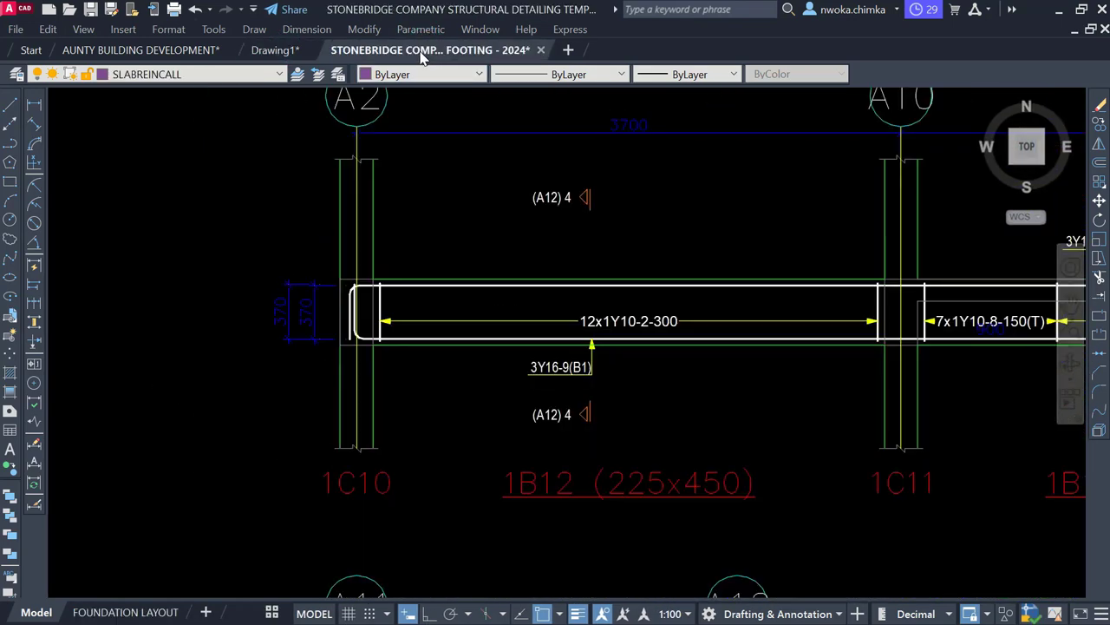
scroll(515, 295, down, 6)
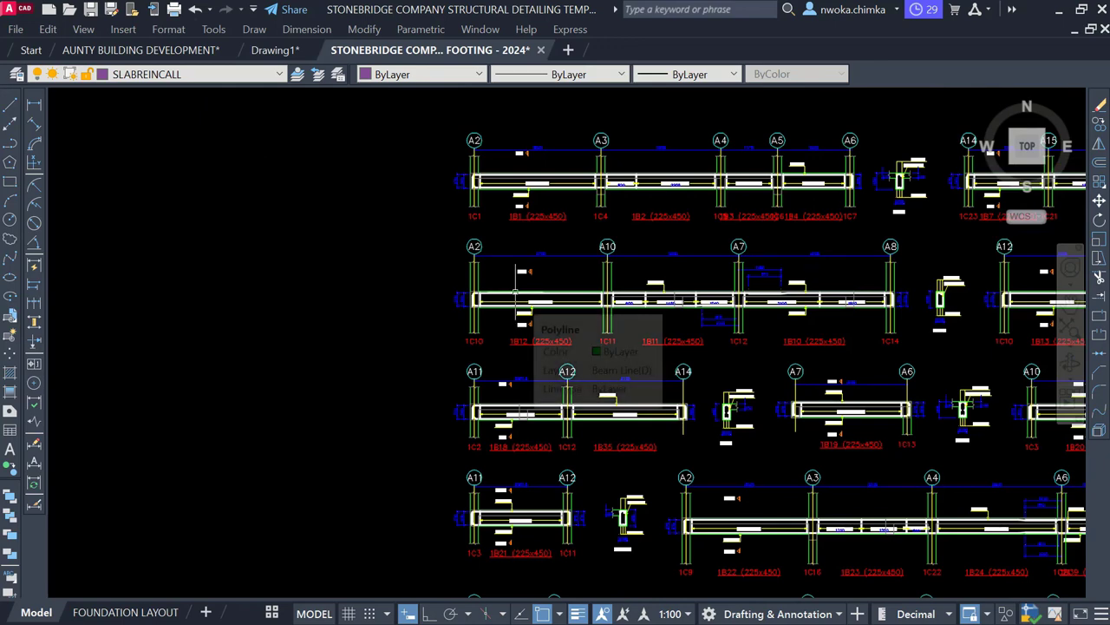
click(296, 174)
key(Escape)
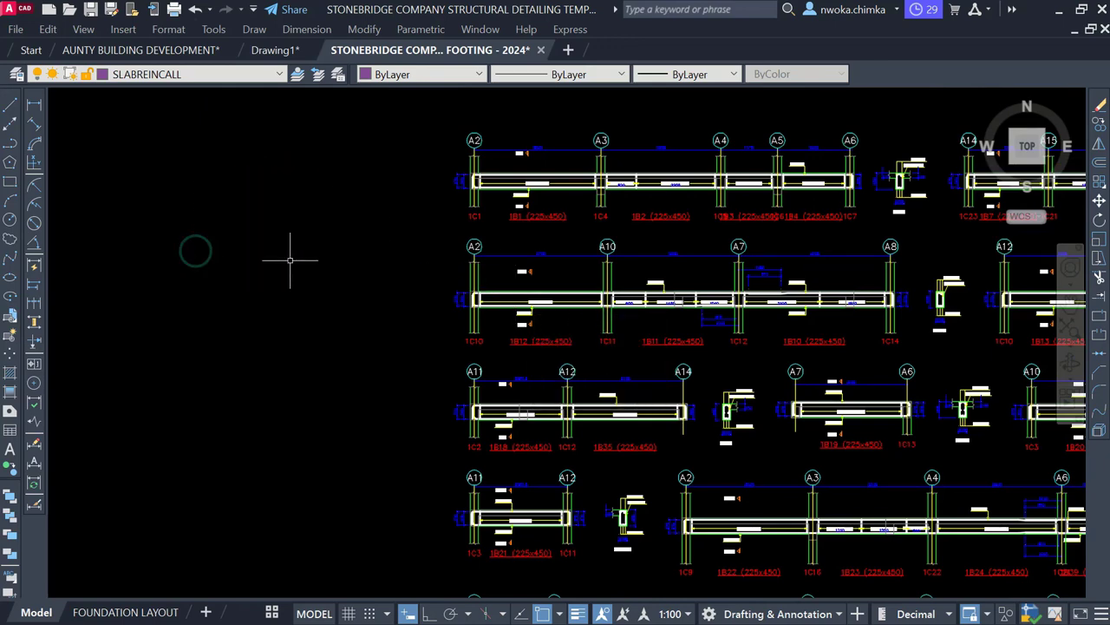
scroll(292, 258, down, 4)
scroll(564, 338, down, 2)
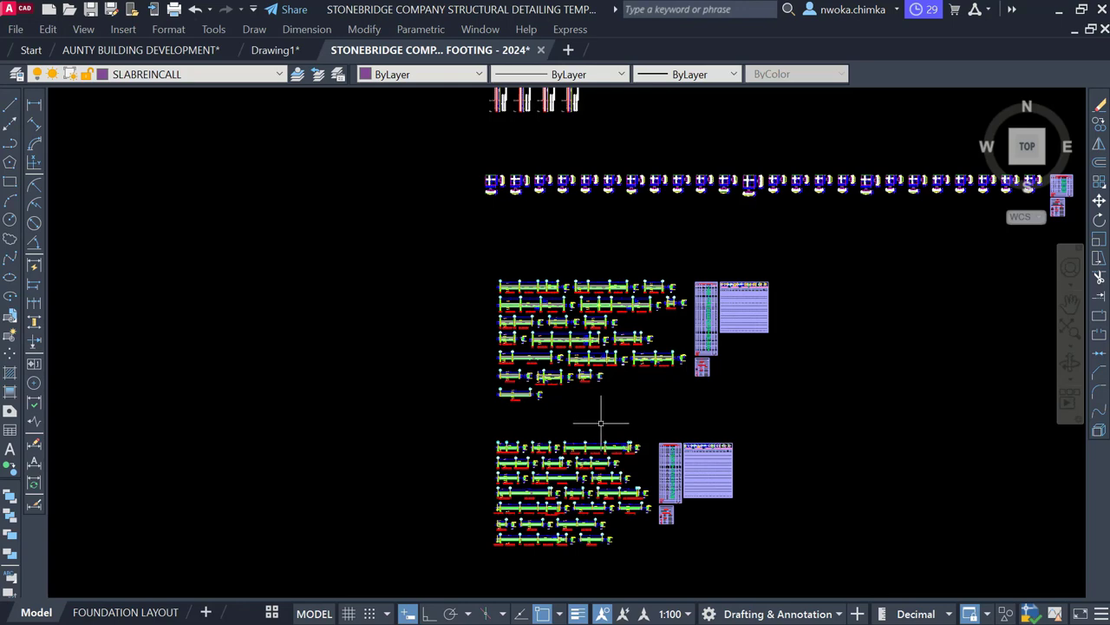
scroll(600, 422, up, 5)
middle_drag(489, 228, 496, 312)
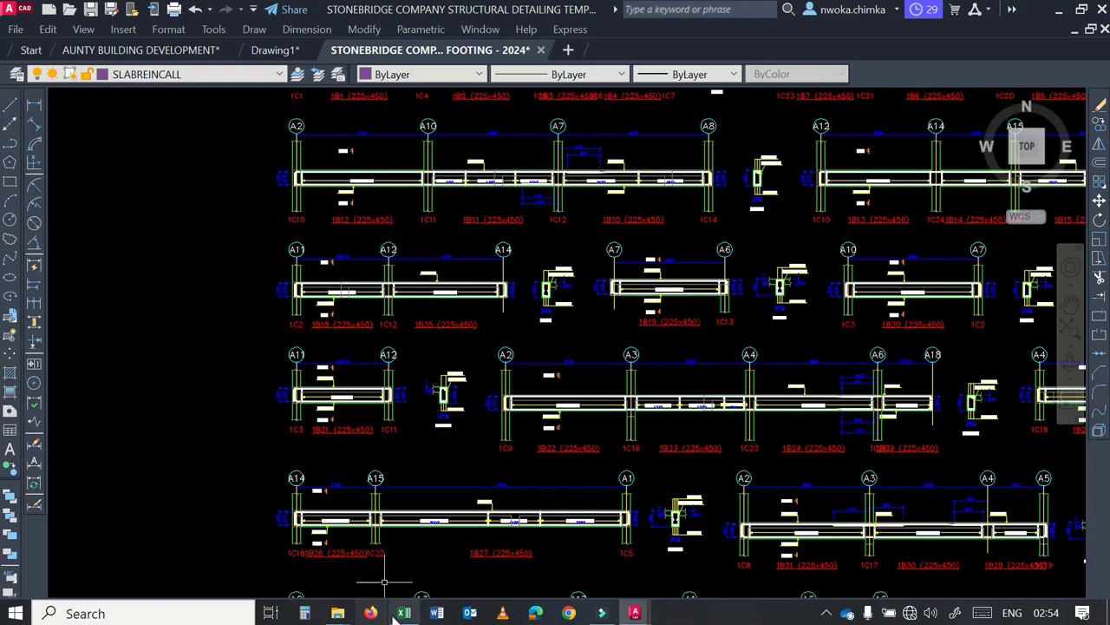
Step: View the StoneBridge Detailing Template catalogue in Excel, then open the STB AutoCAD Templates folder in File Explorer
click(403, 612)
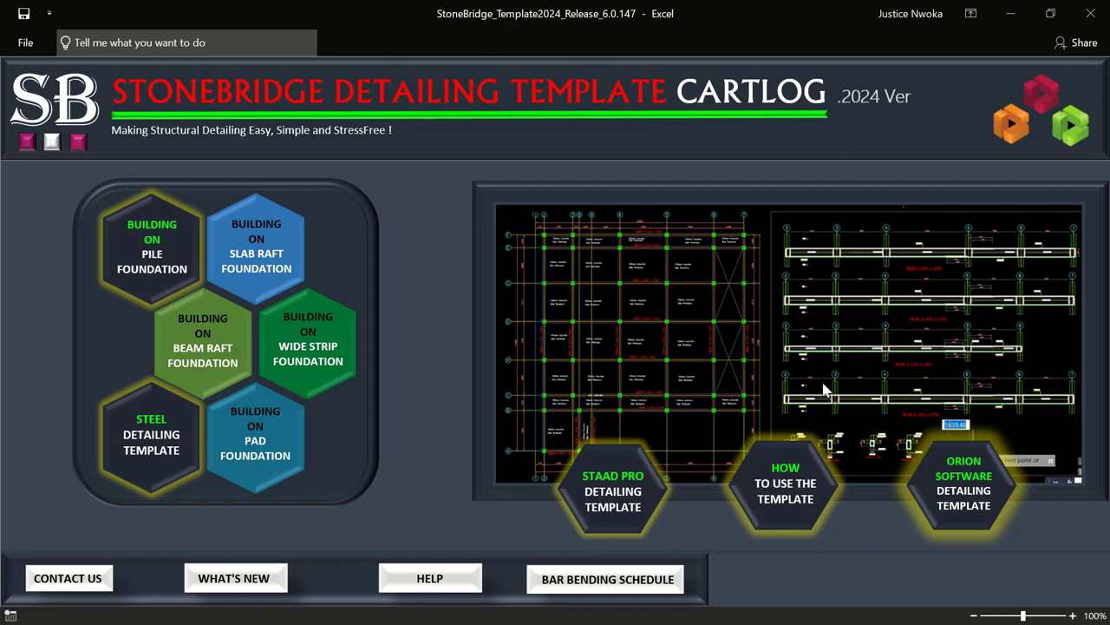
click(1011, 13)
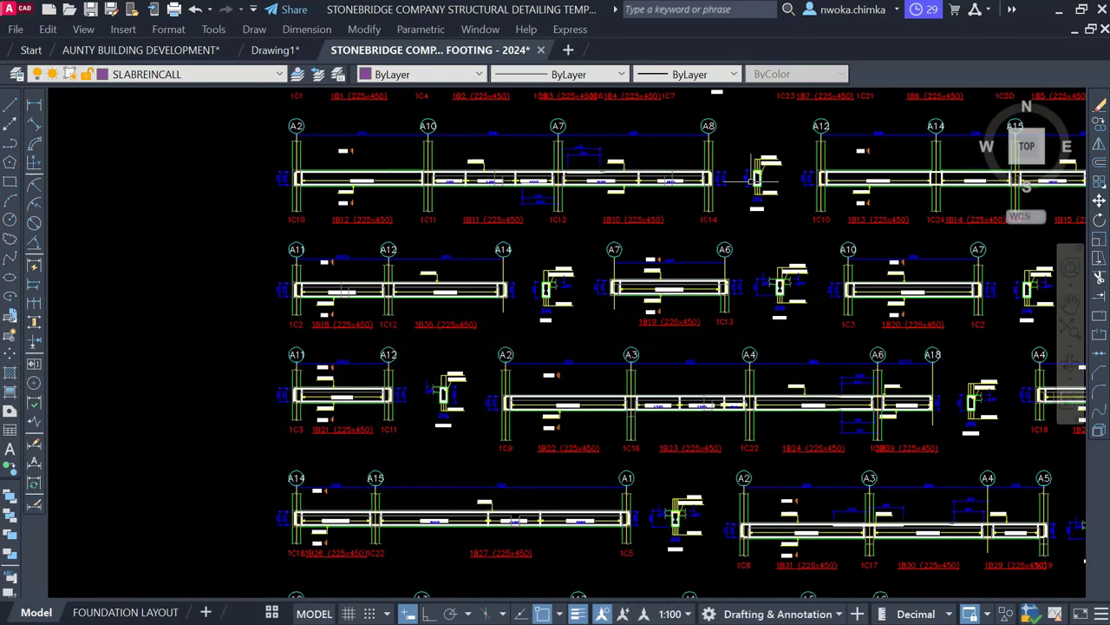
mouse_move(338, 614)
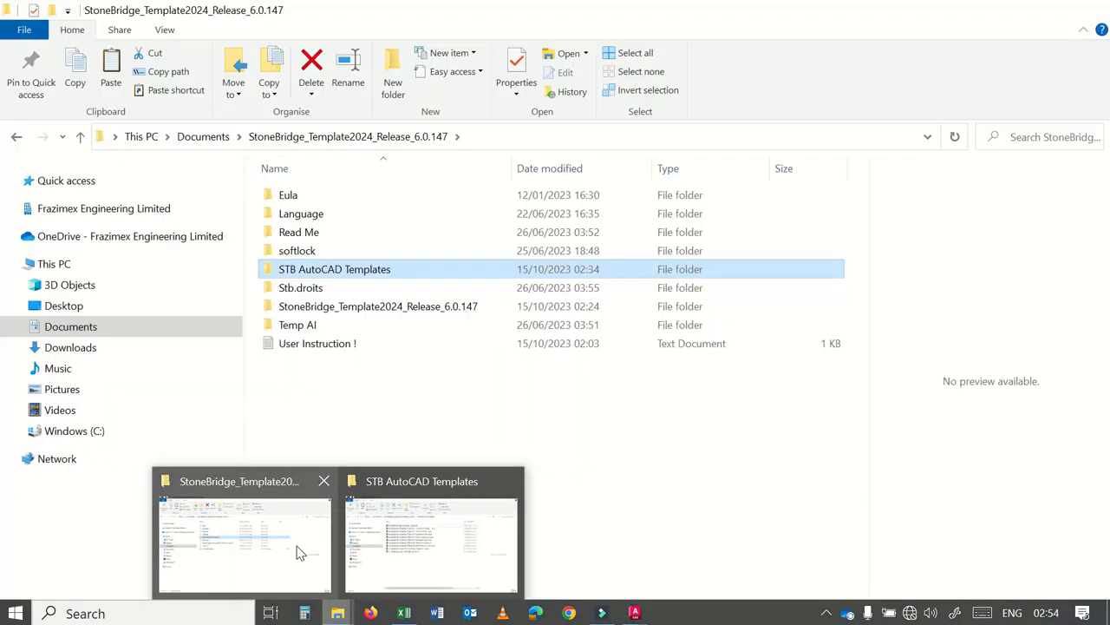
click(299, 553)
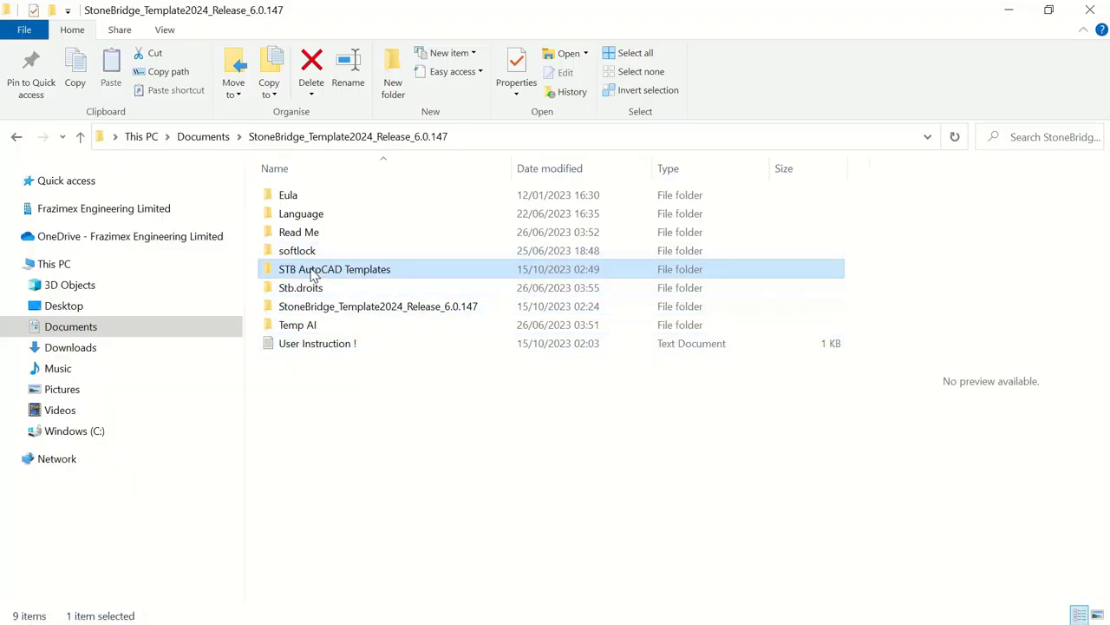
double_click(323, 271)
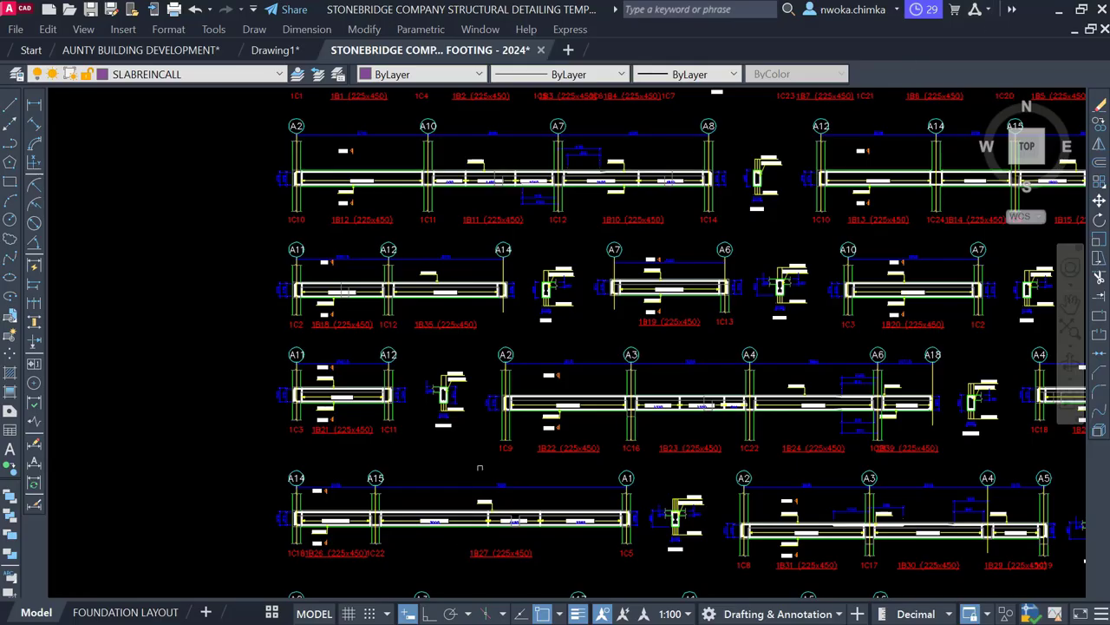
Step: In the AutoCAD template, examine the dimension lines and text of pasted beams 1B1 and 1B2
scroll(546, 295, down, 4)
scroll(450, 265, up, 2)
scroll(450, 265, up, 8)
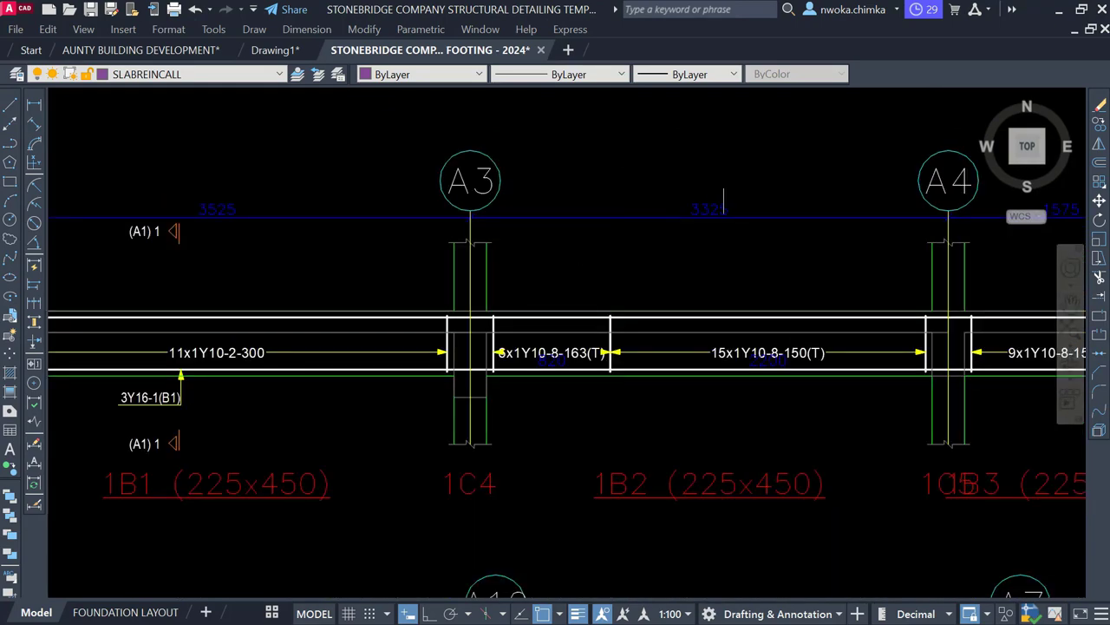
click(684, 241)
scroll(694, 178, down, 4)
scroll(673, 144, down, 6)
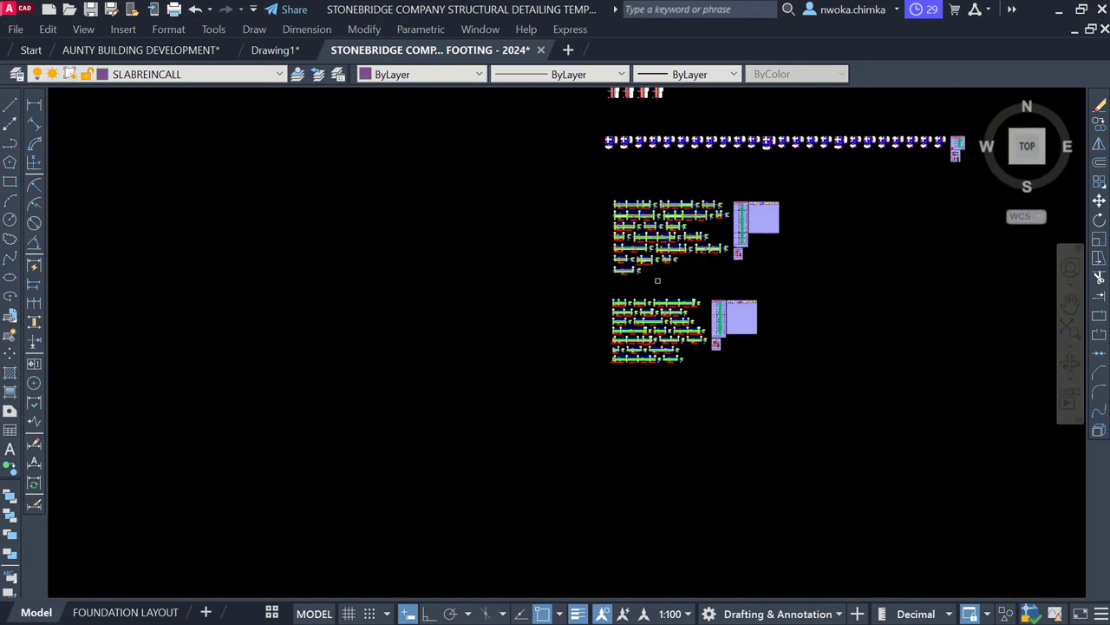
Step: Examine the dimension style on the template's finished details of Beam 1 and Beam 2 (225 x 450)
scroll(556, 427, up, 8)
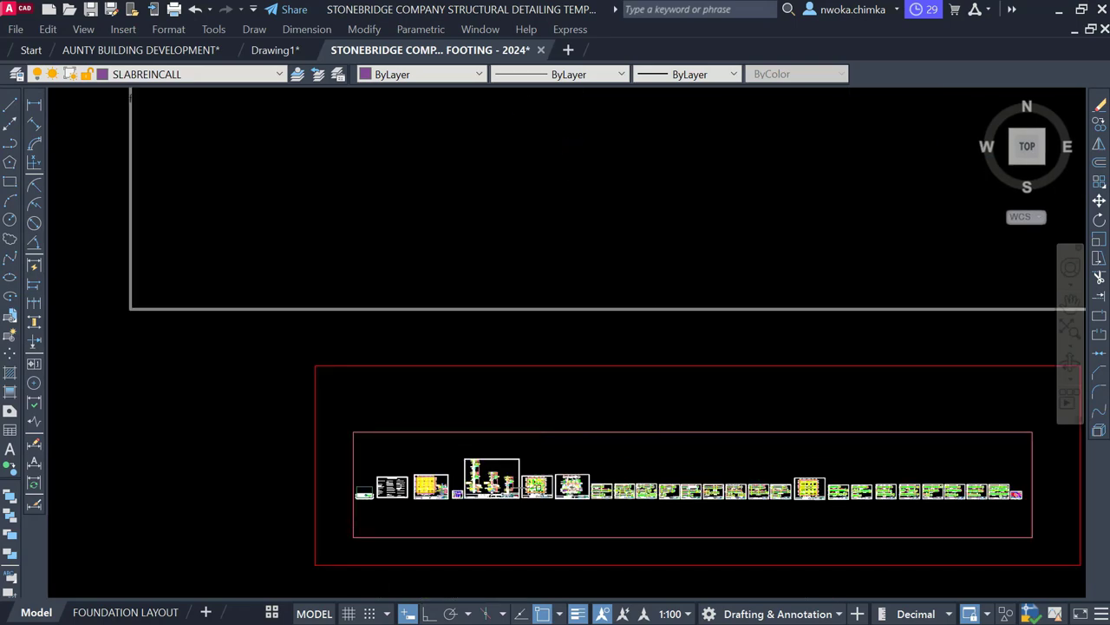
scroll(657, 474, up, 8)
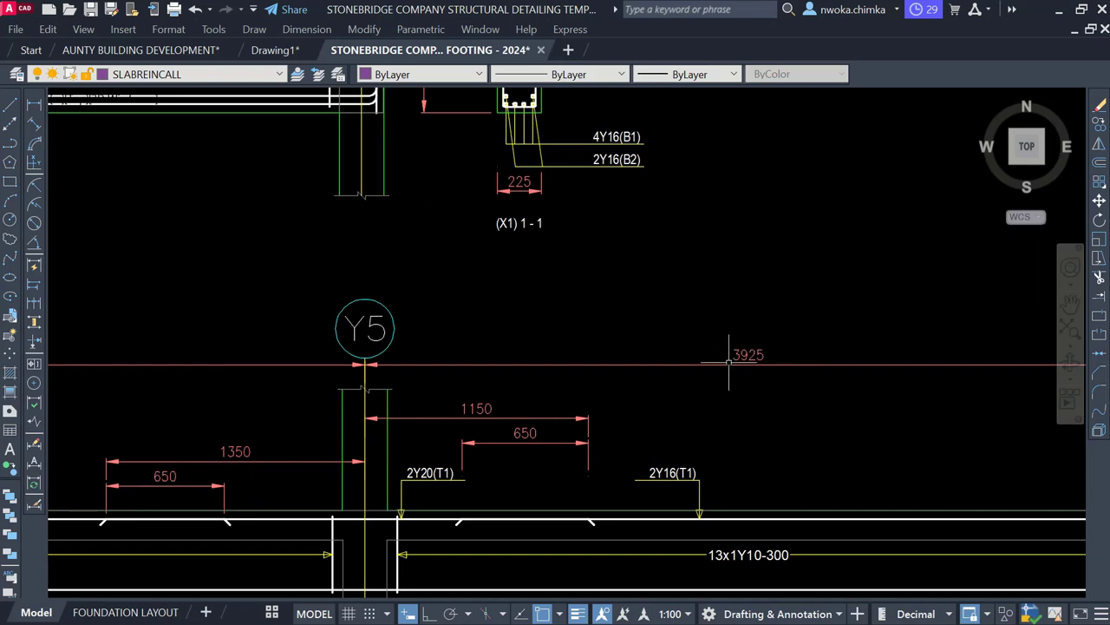
scroll(644, 400, down, 1)
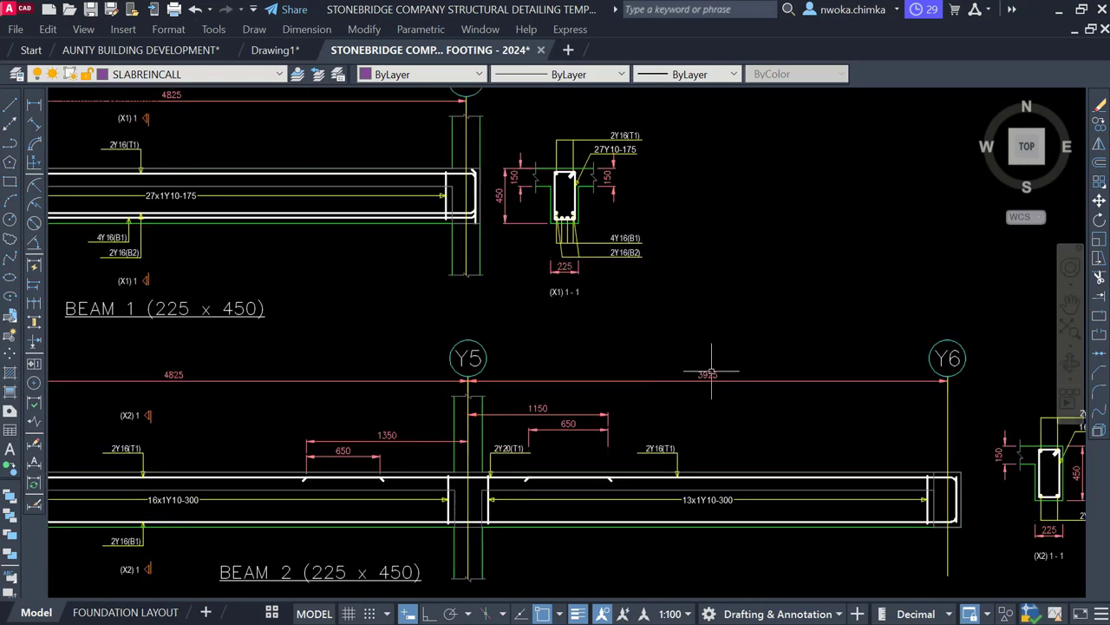
scroll(707, 373, down, 7)
Step: Select all dimensions similar to the A3–A4 span dimension above pasted beam 1B2 and set their dimension style to NLNG DIM 50
scroll(588, 417, up, 8)
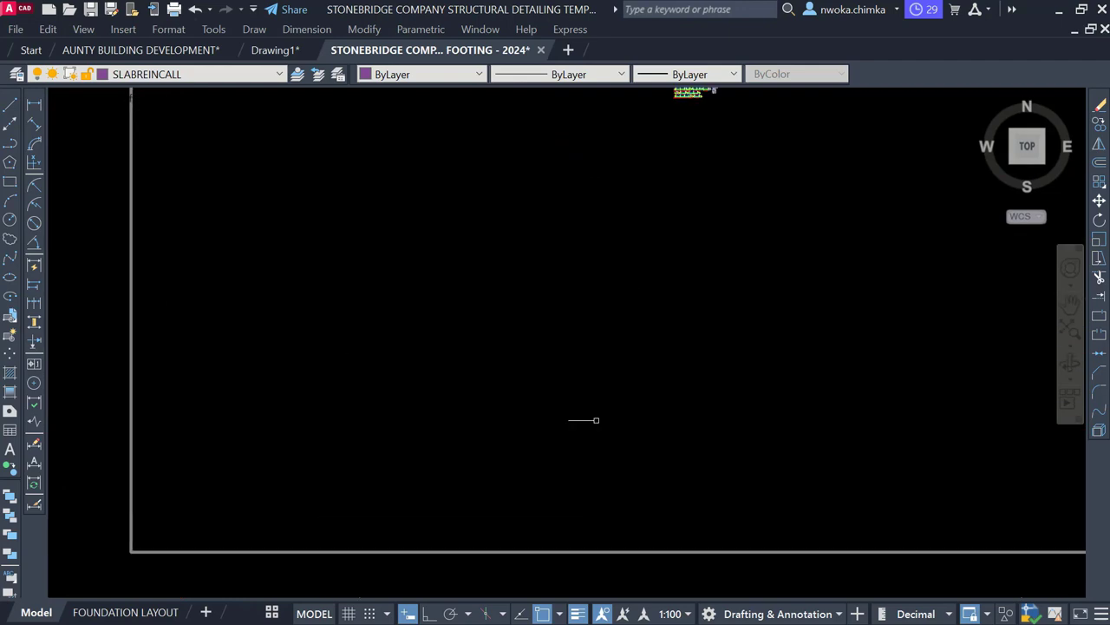
scroll(596, 298, up, 6)
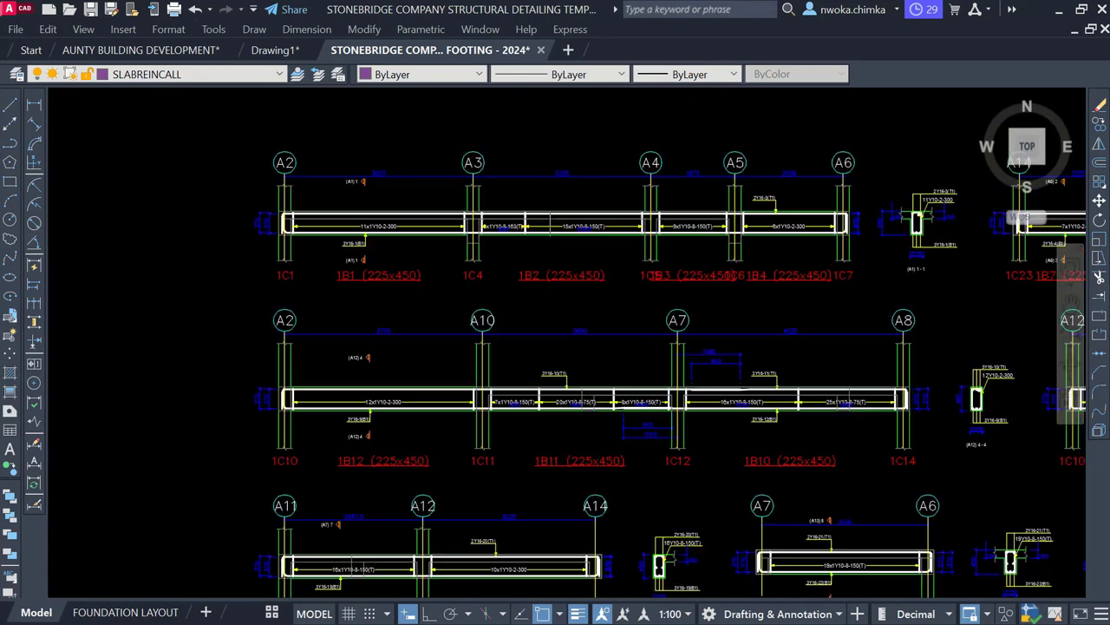
scroll(597, 210, down, 1)
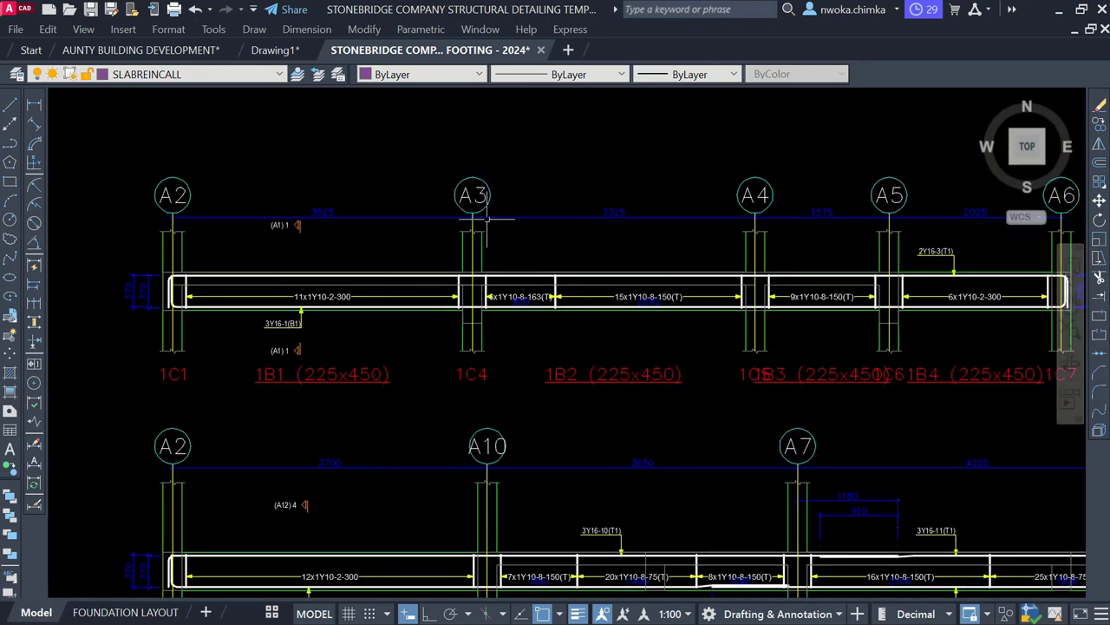
scroll(365, 193, down, 5)
scroll(431, 196, up, 5)
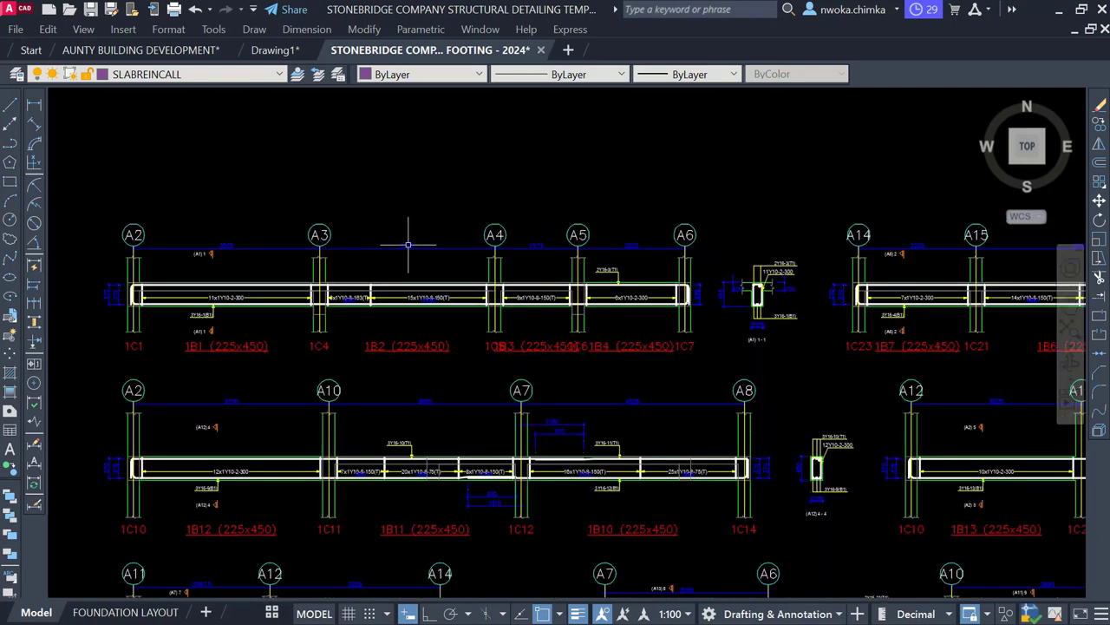
click(407, 247)
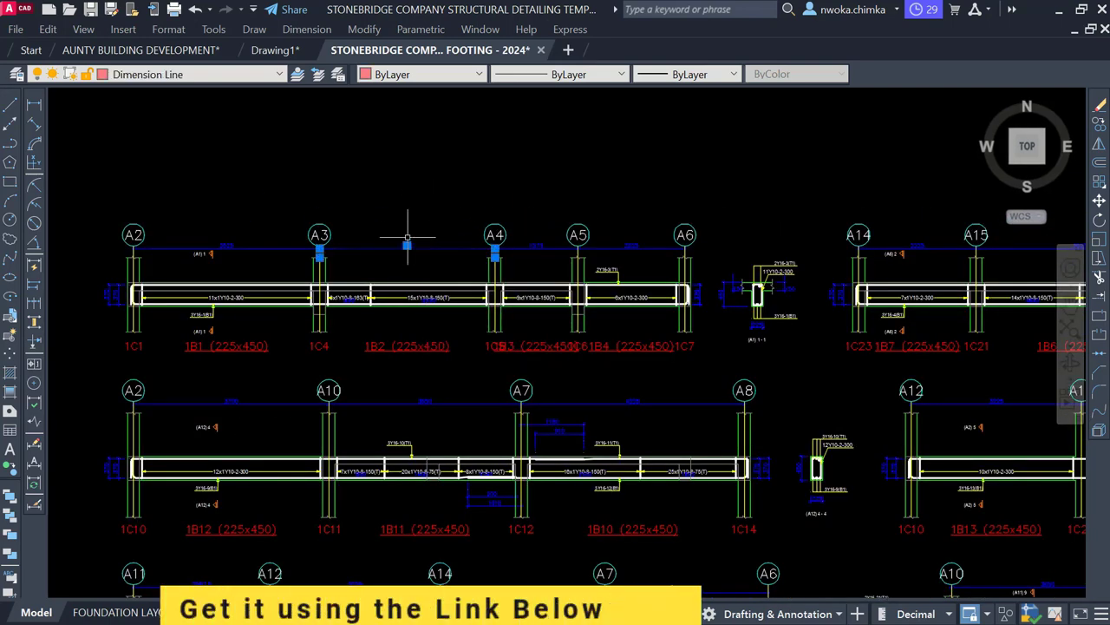
right_click(411, 154)
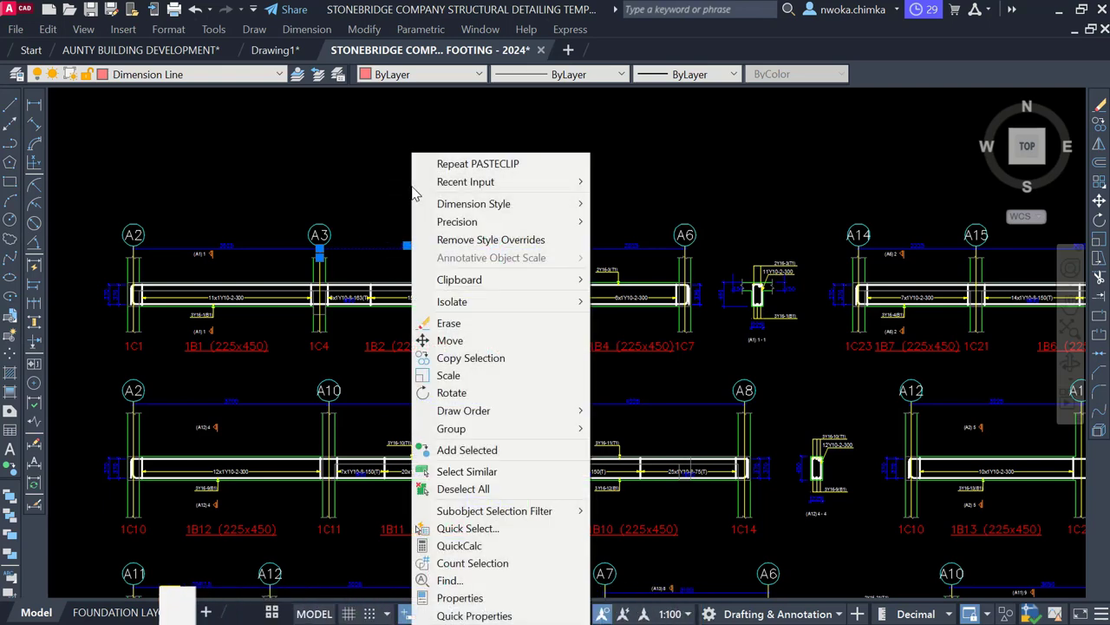
click(496, 472)
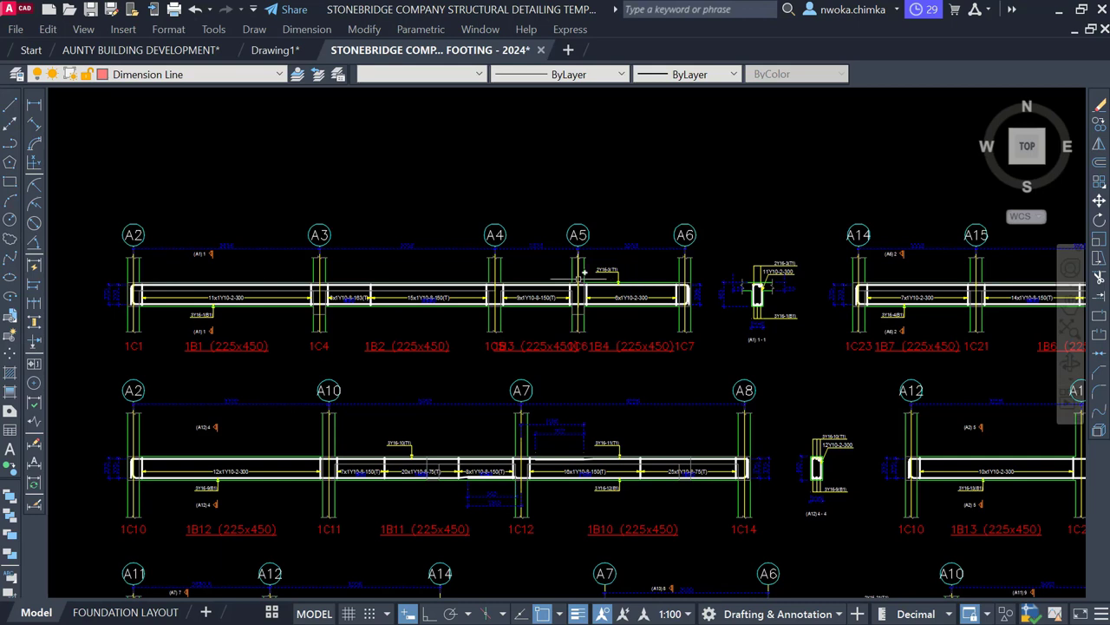
text(ch)
key(Return)
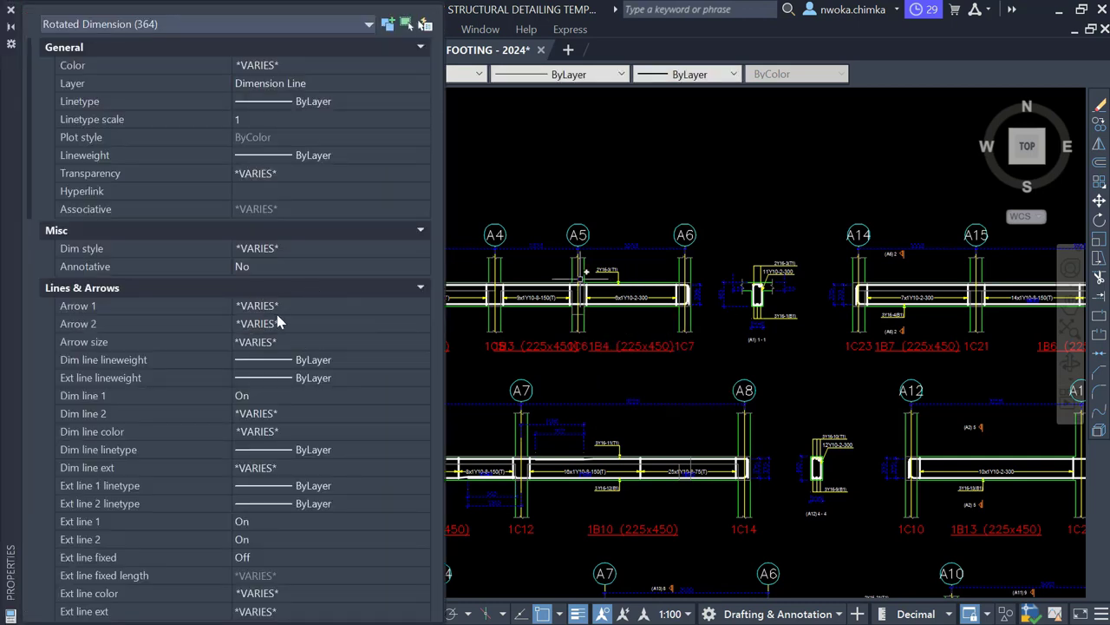
click(290, 248)
click(290, 248)
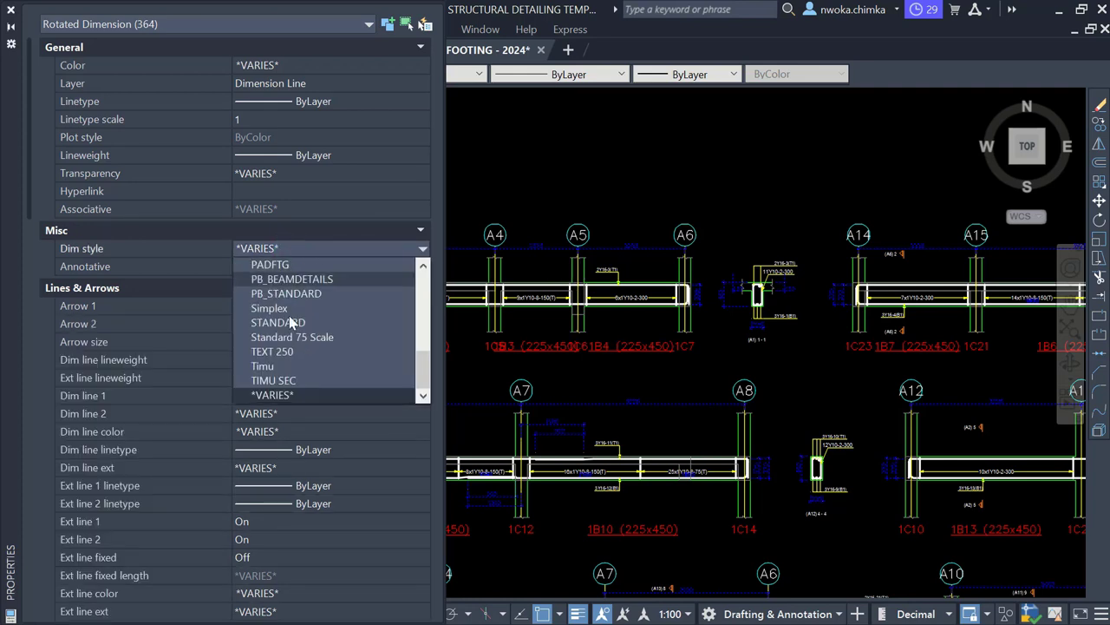
scroll(420, 346, up, 2)
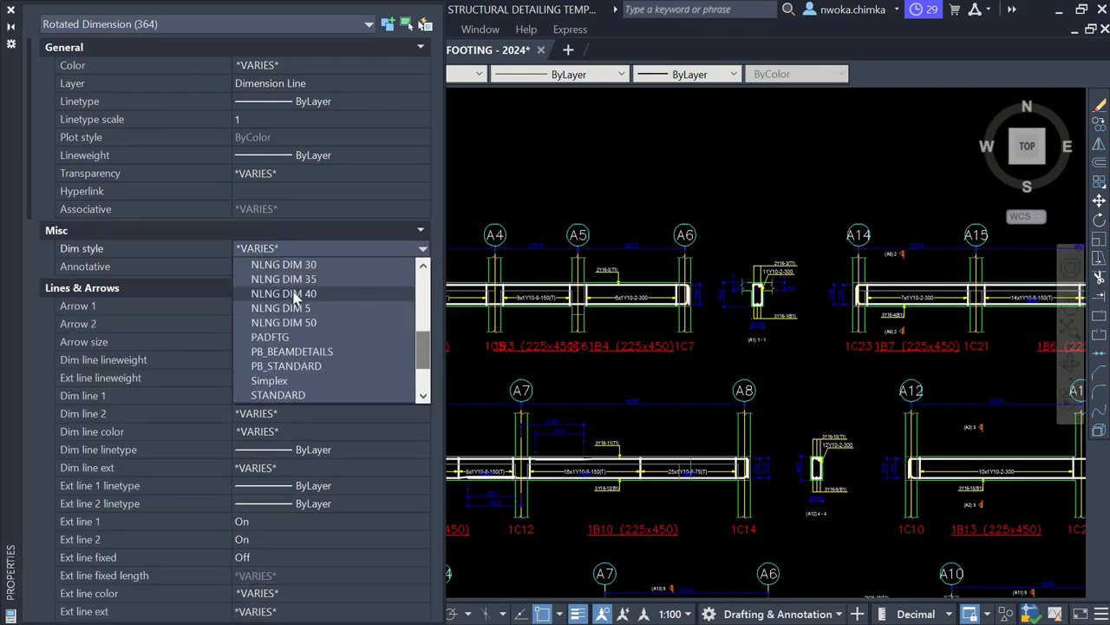
click(313, 322)
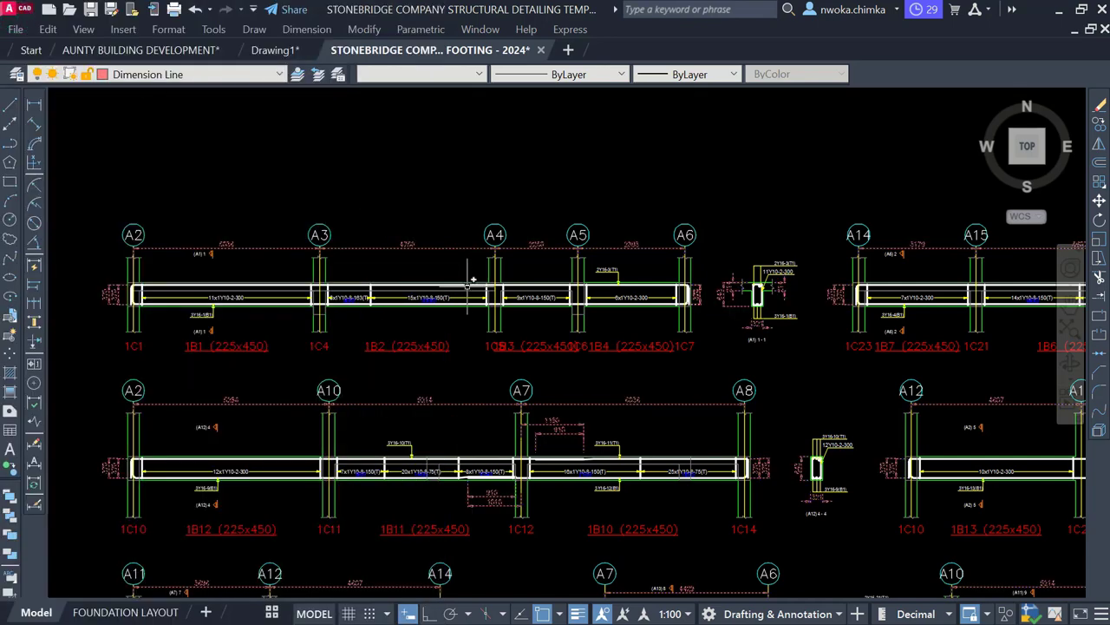
Step: Inspect the restyled dimensions across the pasted rows of beams, including beams 2B5, 2B14 and 2B16, and clear the selection
scroll(482, 284, down, 4)
scroll(607, 372, up, 2)
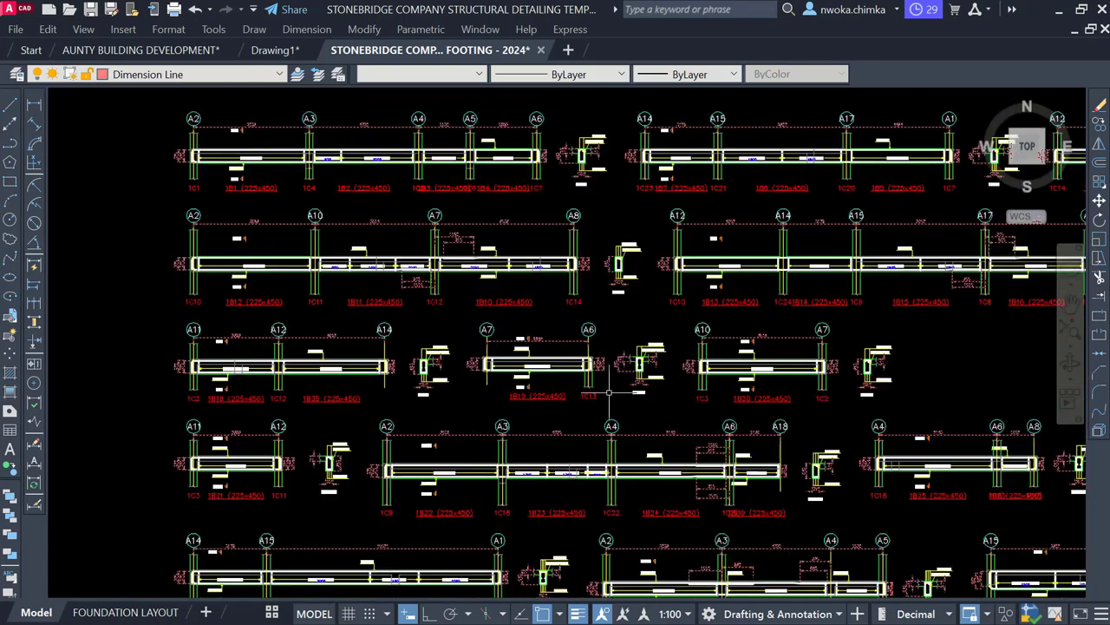
scroll(622, 416, down, 5)
scroll(622, 434, up, 2)
scroll(607, 279, down, 2)
scroll(575, 384, up, 6)
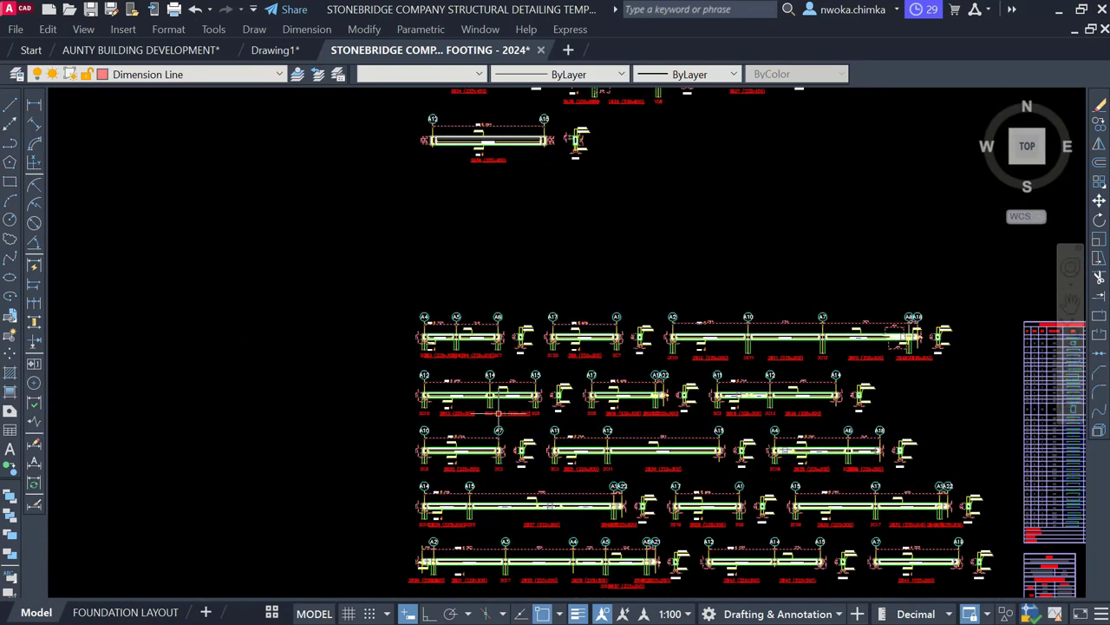
scroll(832, 379, up, 2)
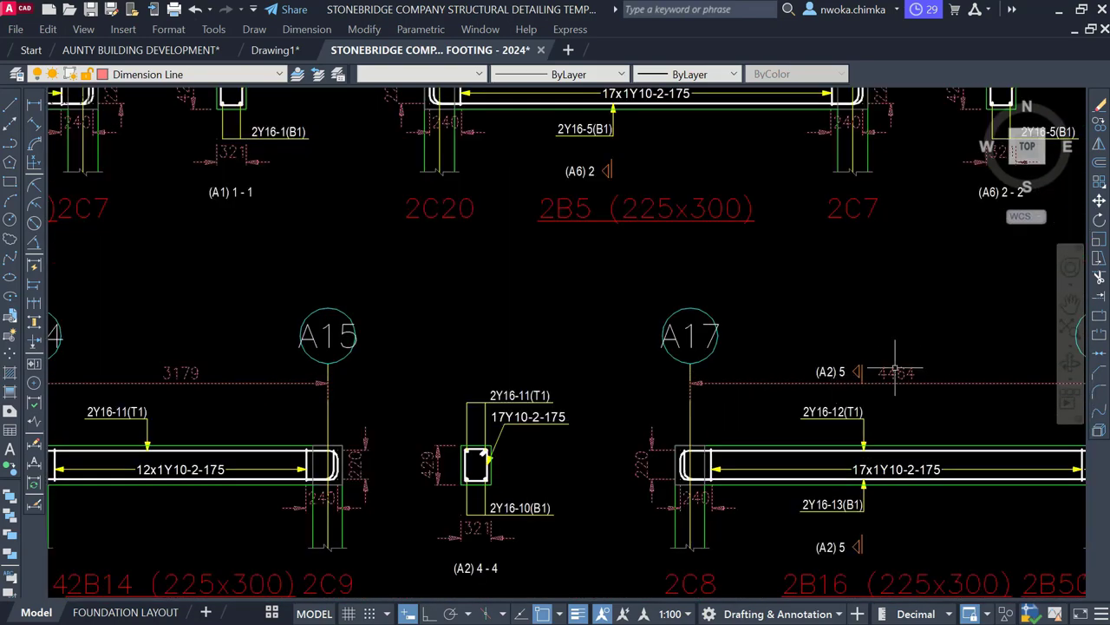
key(Escape)
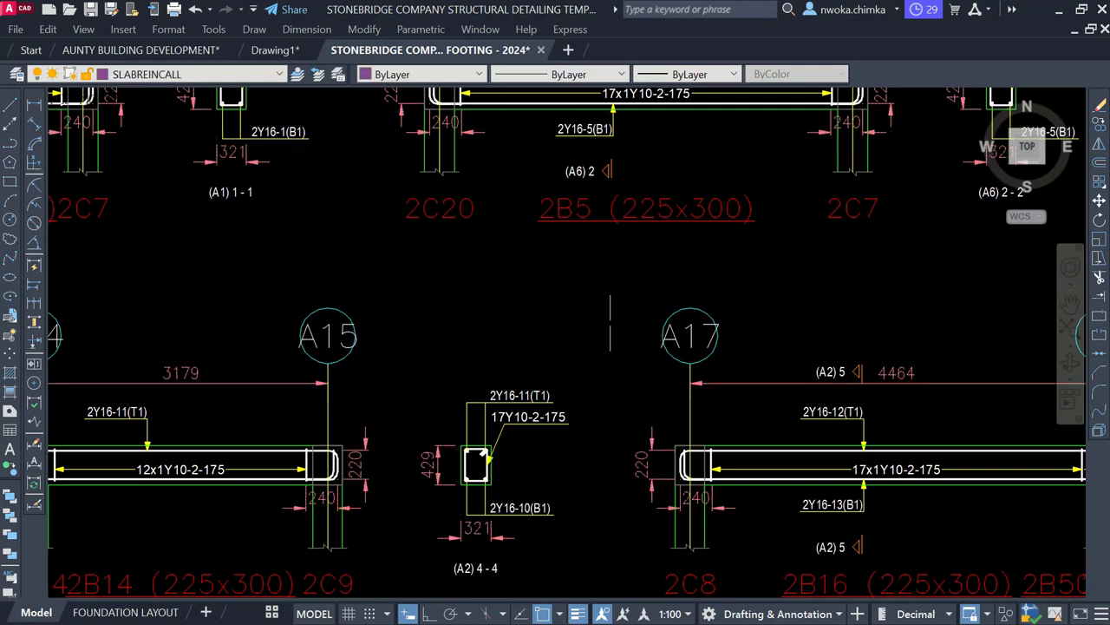
Step: Compare the rows of pasted 2B beam elevations with the template's finished beam sheets, such as Beams 4 to 7 (225 x 450)
scroll(609, 319, down, 4)
scroll(611, 308, down, 2)
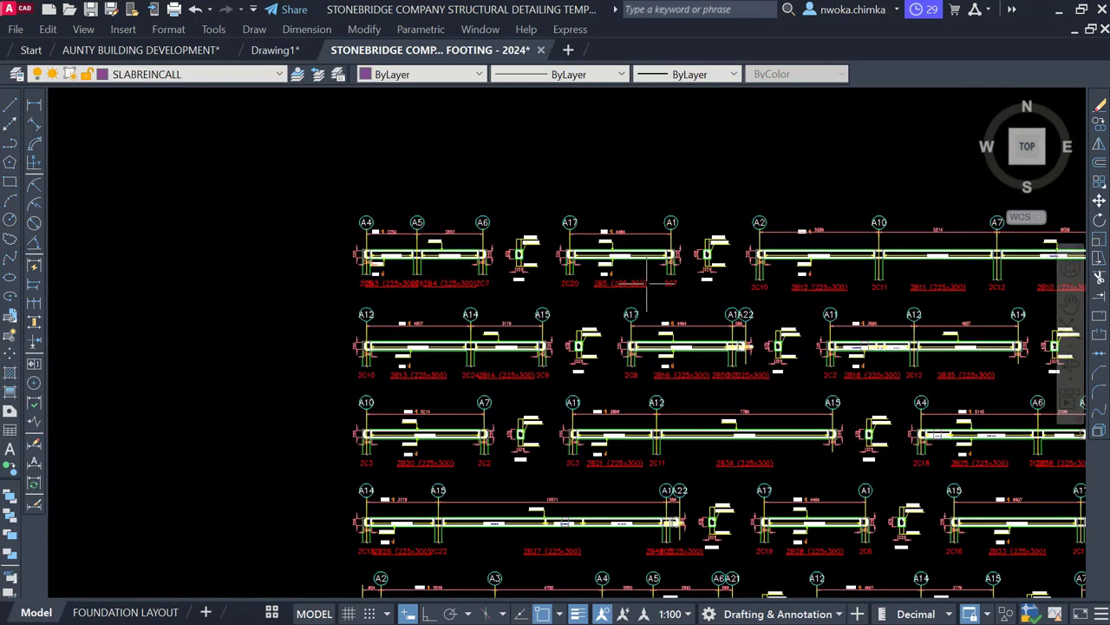
scroll(629, 290, up, 2)
scroll(524, 276, down, 4)
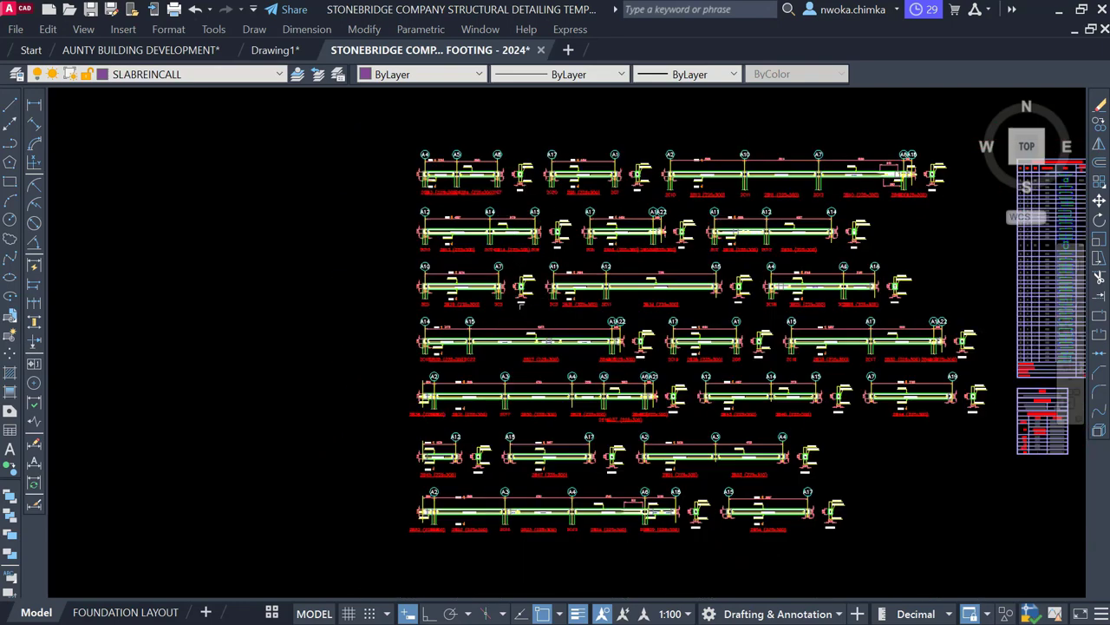
scroll(476, 357, up, 4)
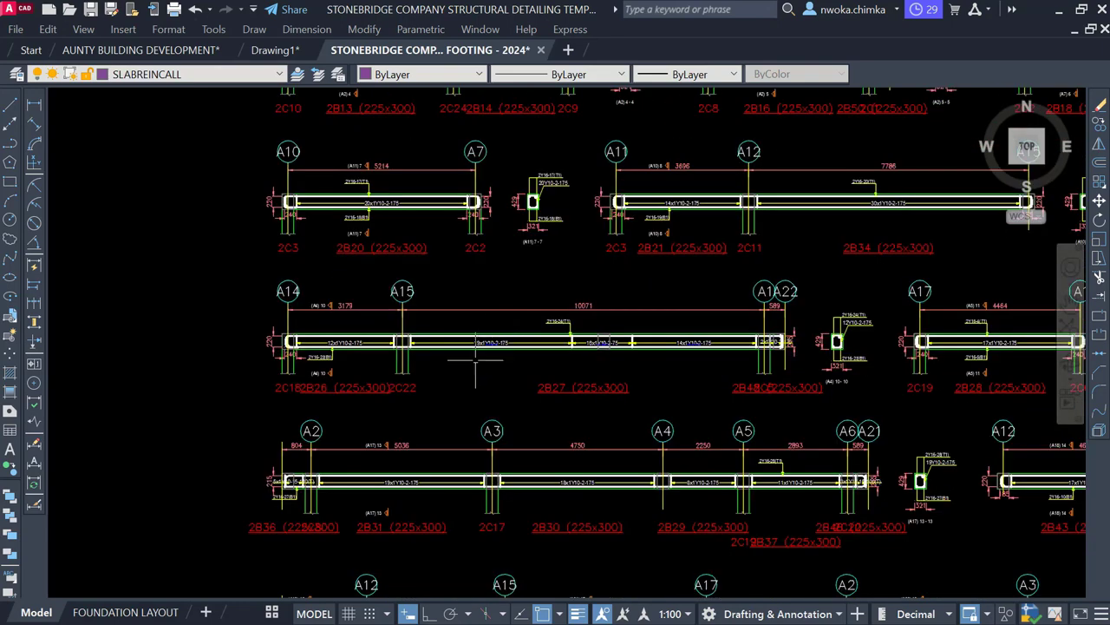
scroll(476, 357, down, 8)
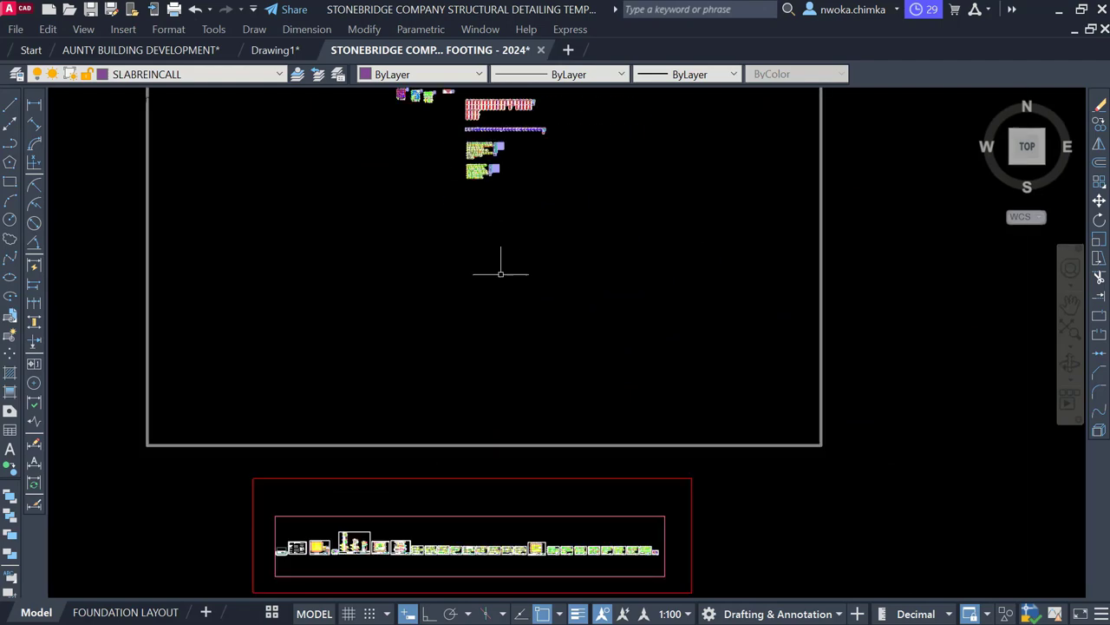
scroll(471, 459, down, 3)
scroll(471, 459, up, 15)
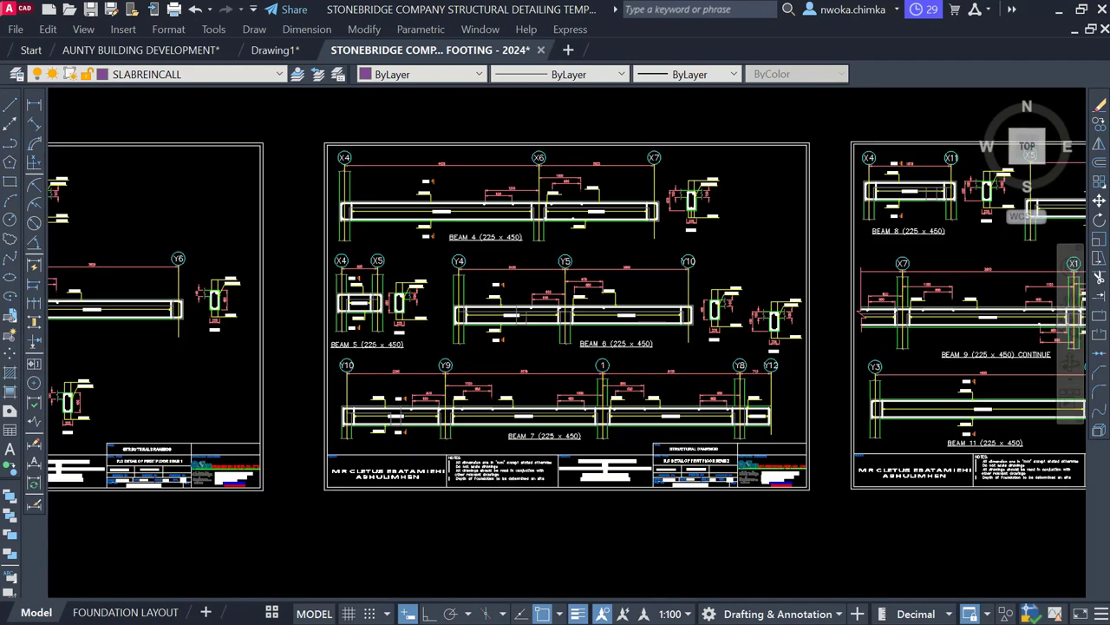
scroll(556, 381, down, 10)
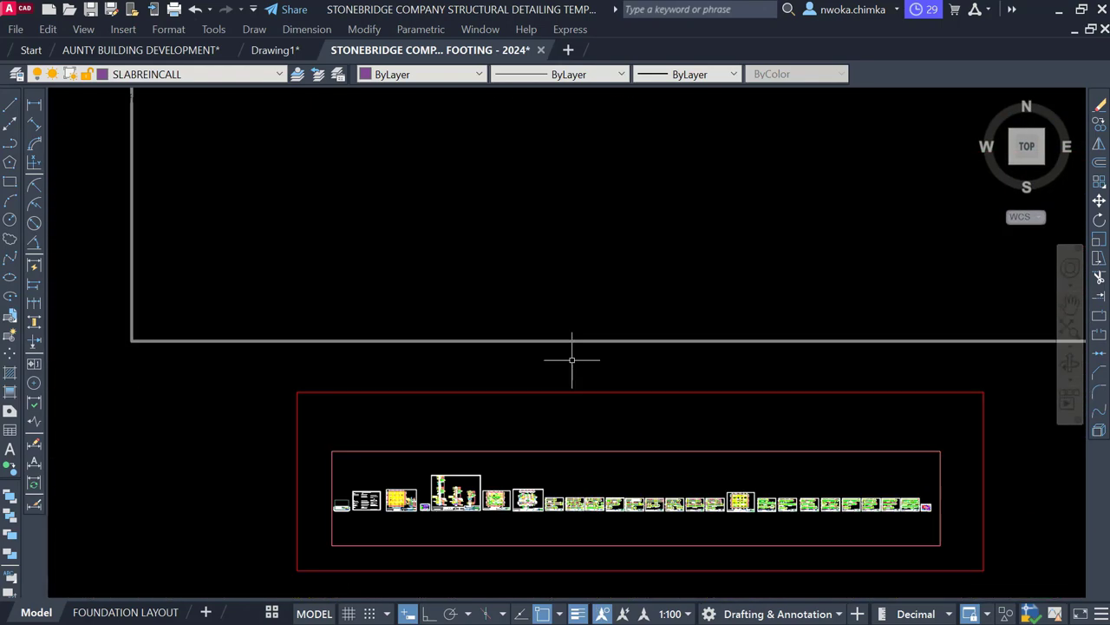
scroll(571, 360, up, 10)
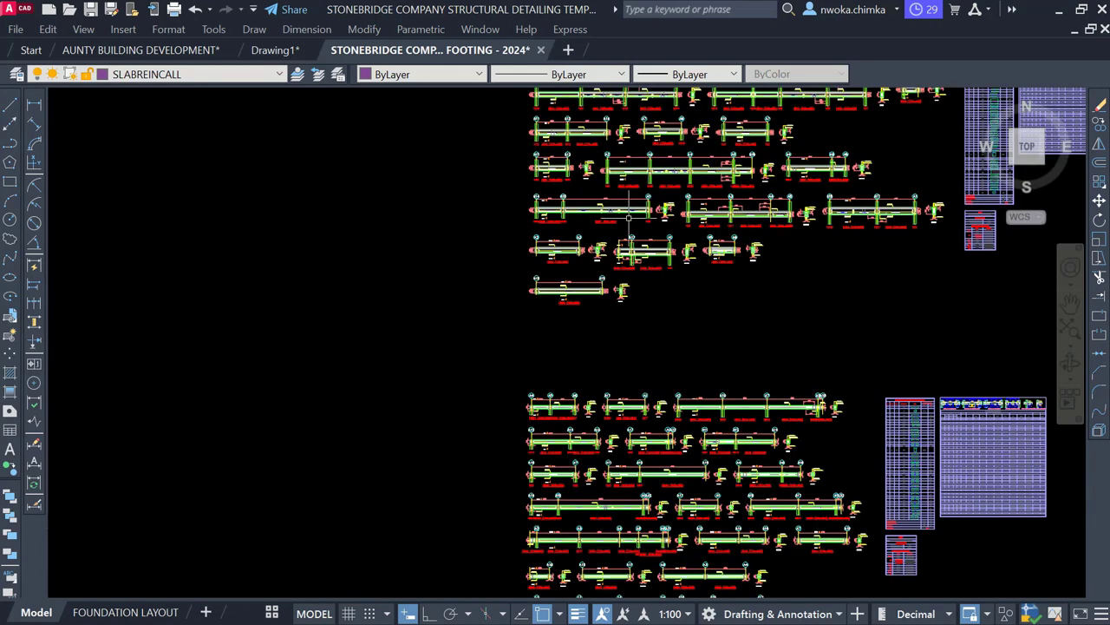
Step: Open FOUNDATION LAYOUT, activate its viewport and bring the foundation/ground floor layout plan into the sheet frame
click(138, 612)
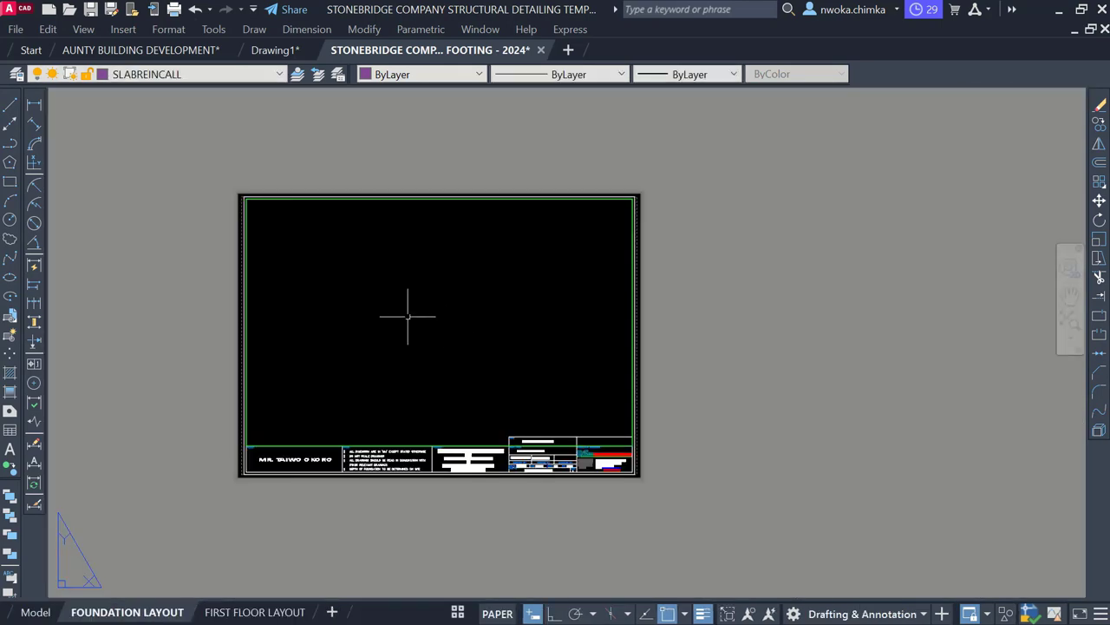
scroll(375, 330, up, 2)
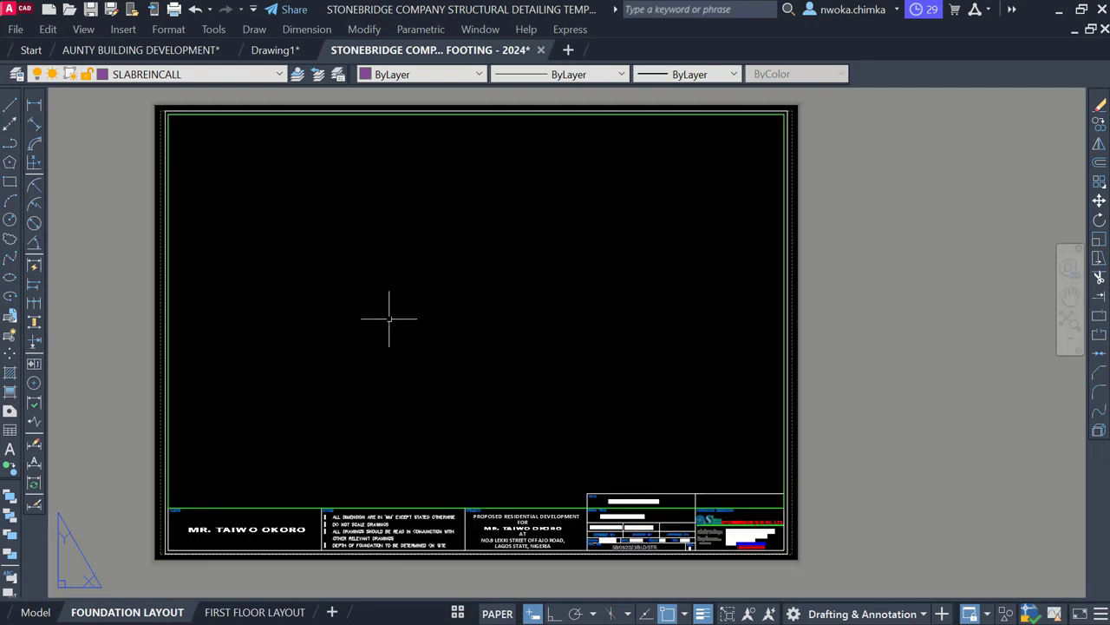
scroll(399, 319, down, 4)
scroll(394, 310, up, 2)
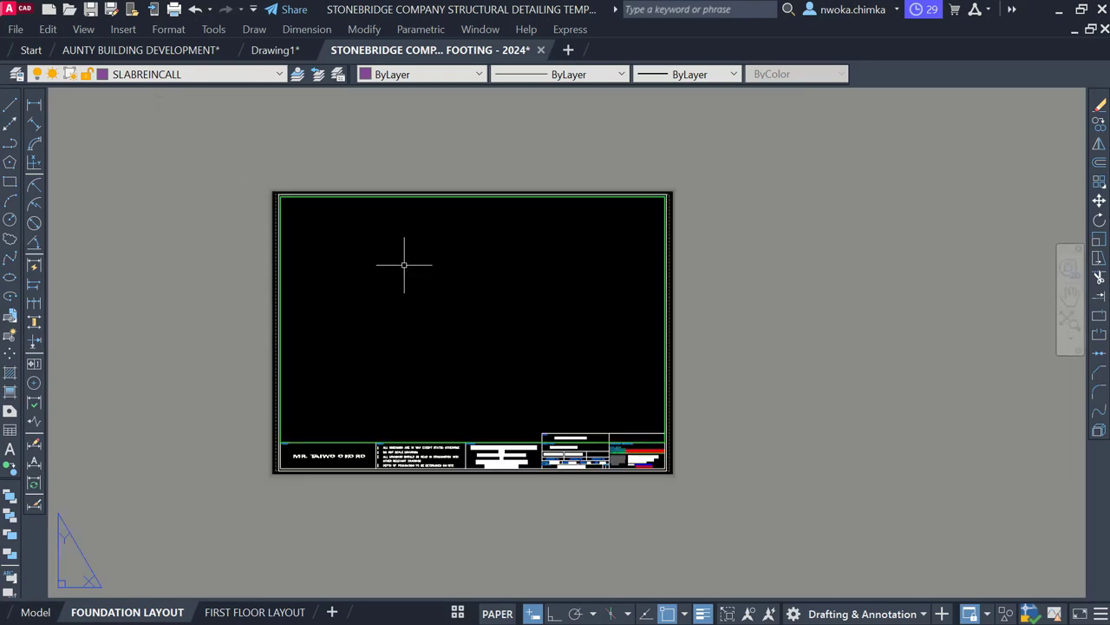
double_click(404, 261)
scroll(481, 303, up, 12)
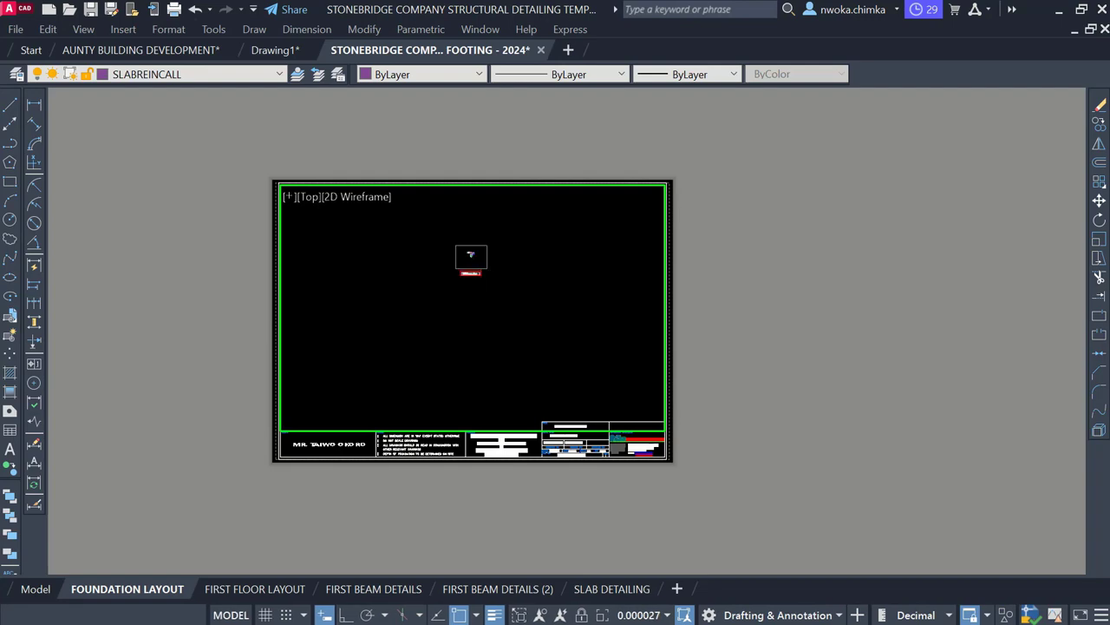
scroll(477, 303, up, 10)
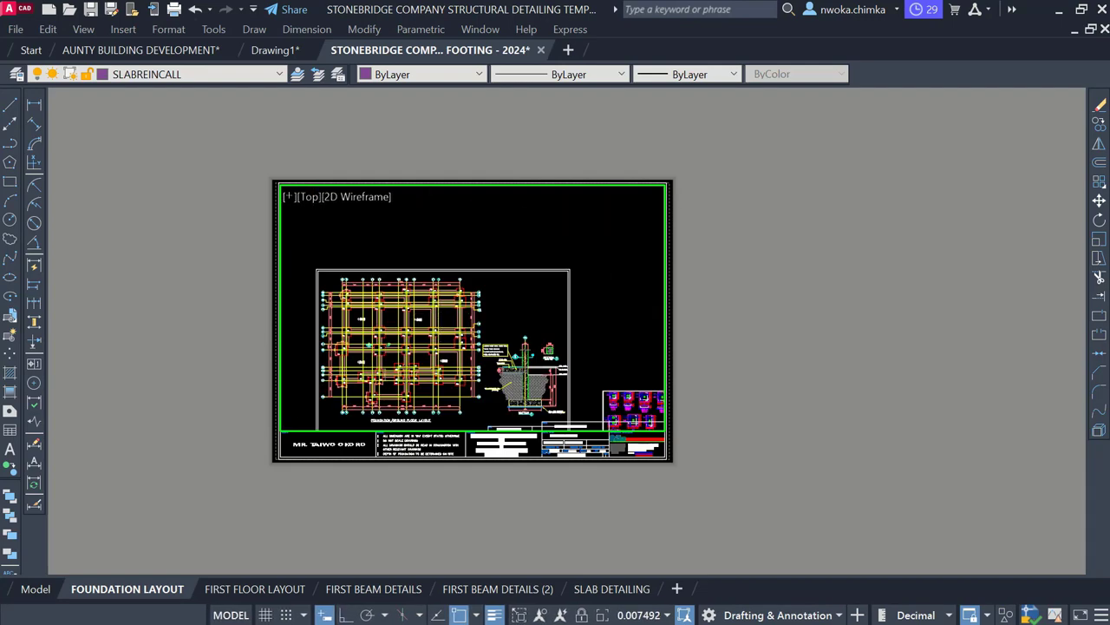
scroll(438, 310, up, 4)
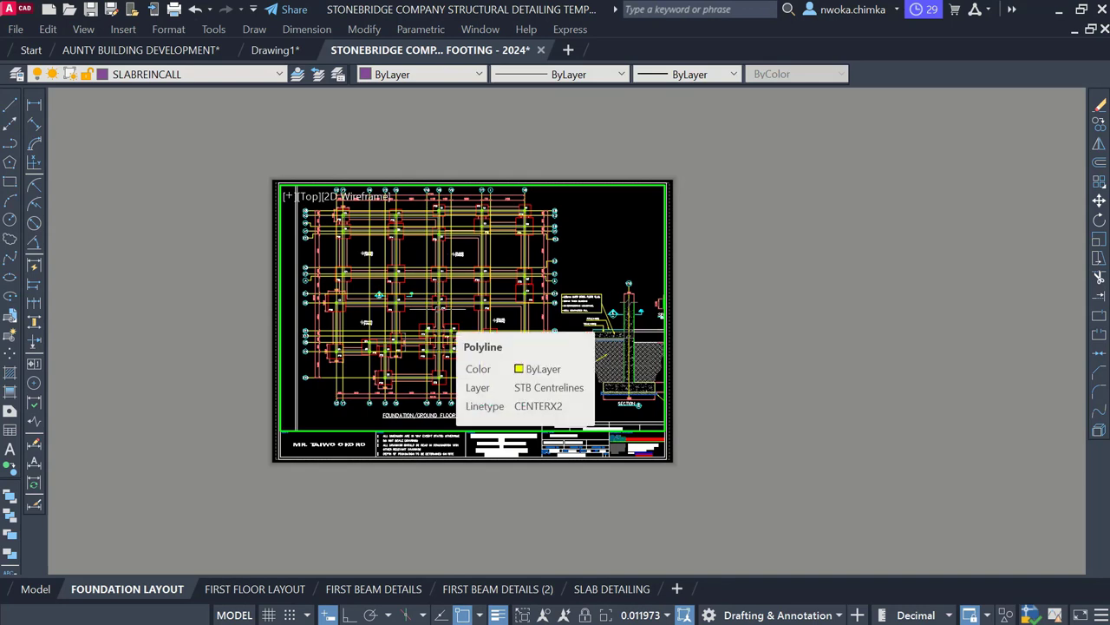
text(sc)
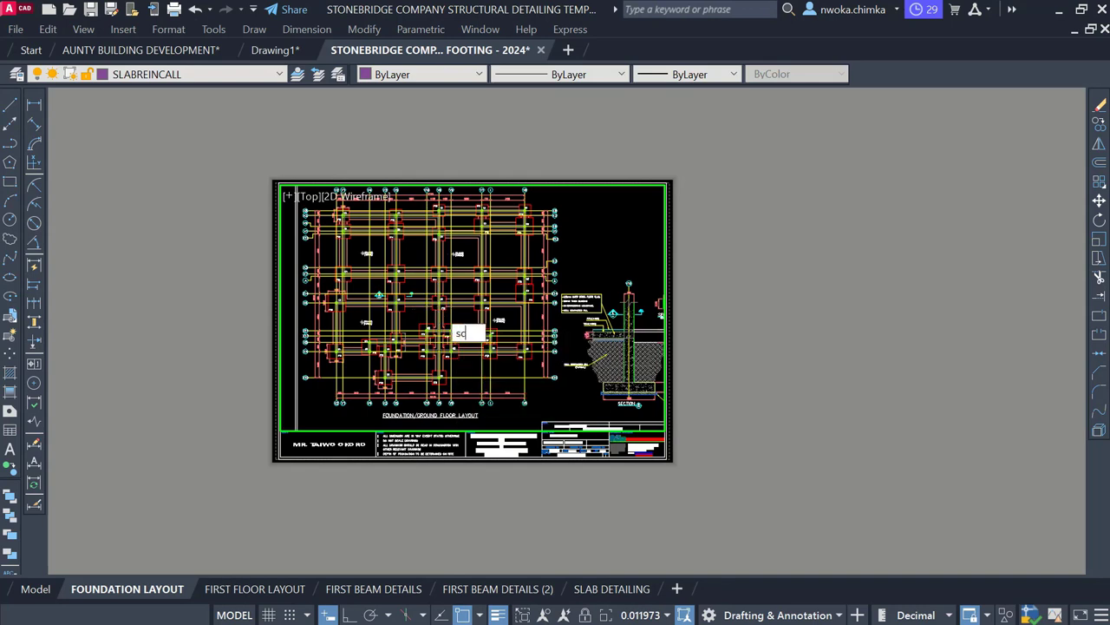
key(BackSpace)
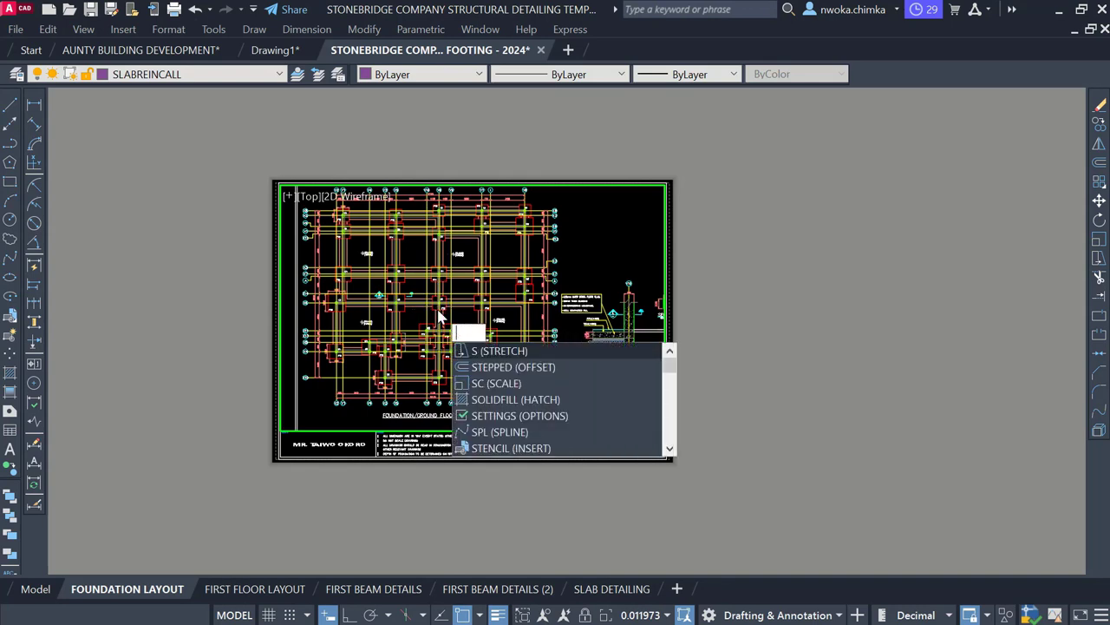
key(BackSpace)
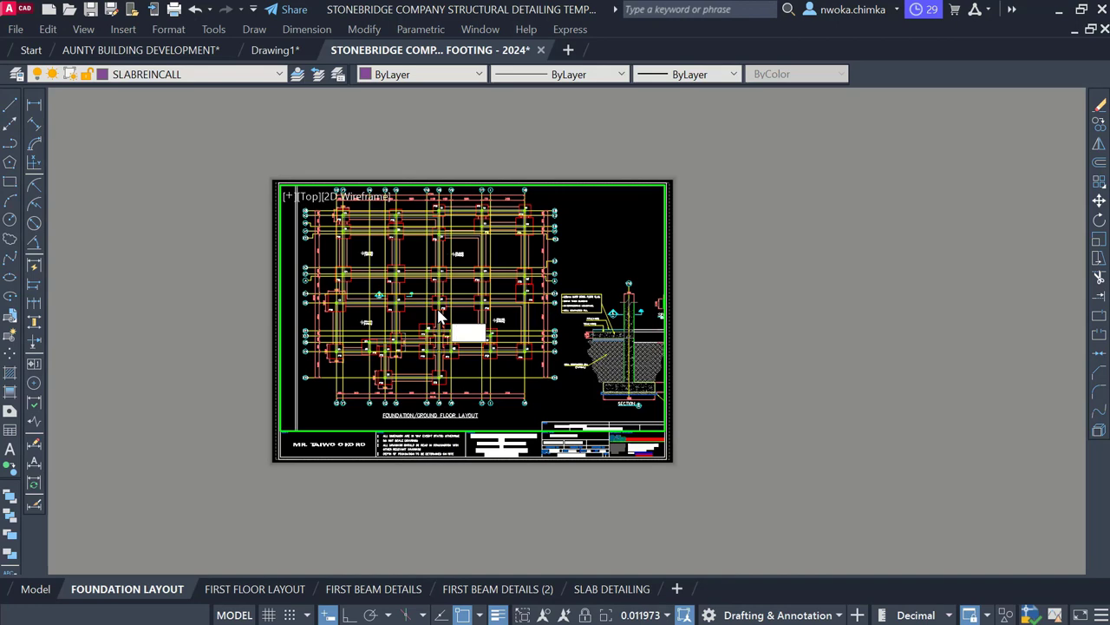
key(Return)
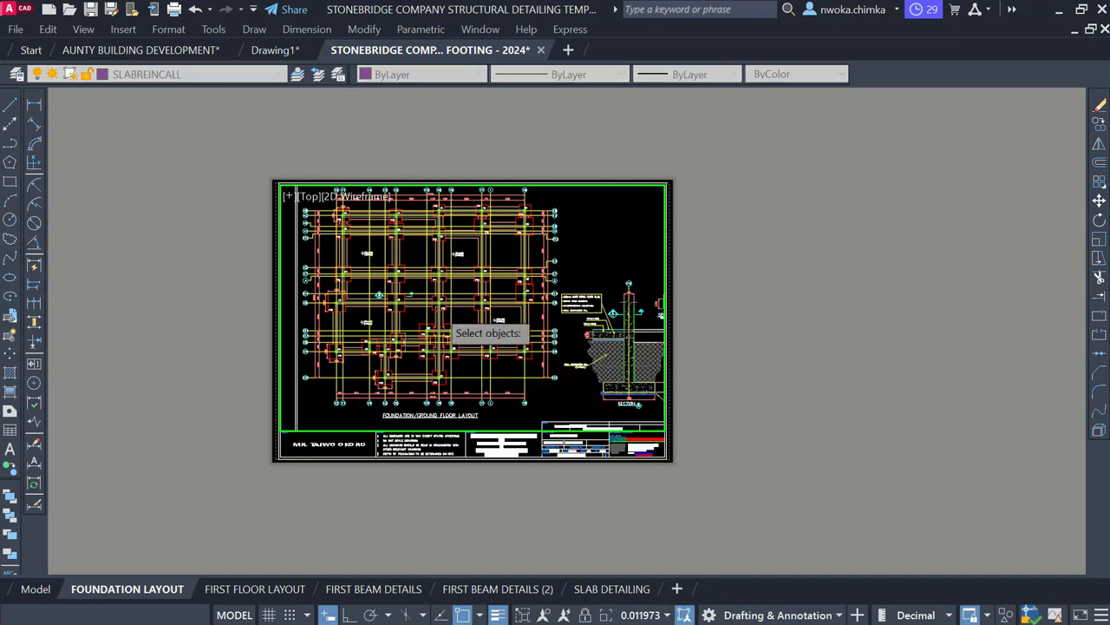
key(Escape)
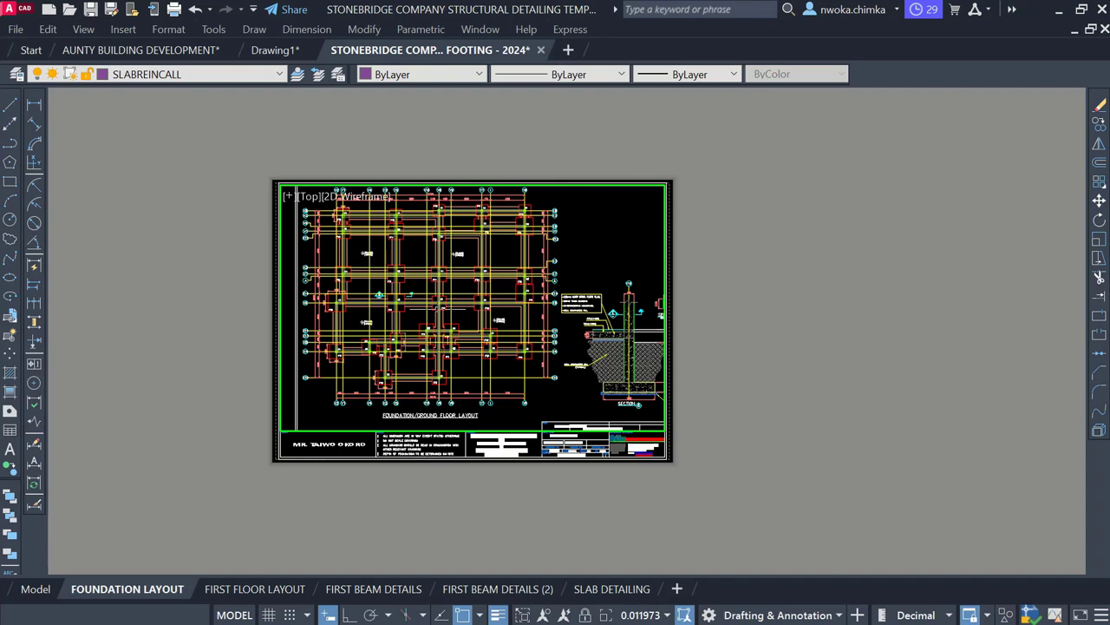
Step: Centre the foundation/ground floor layout in the active viewport and scale it to 1/100xp
middle_drag(416, 253, 411, 263)
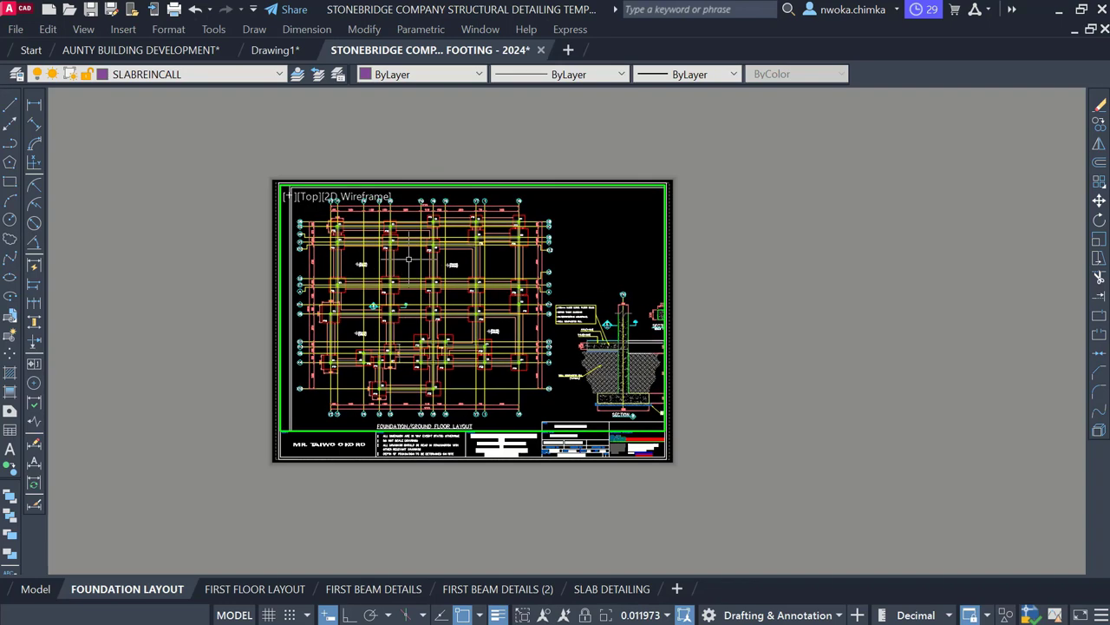
text(z)
key(Return)
text(1)
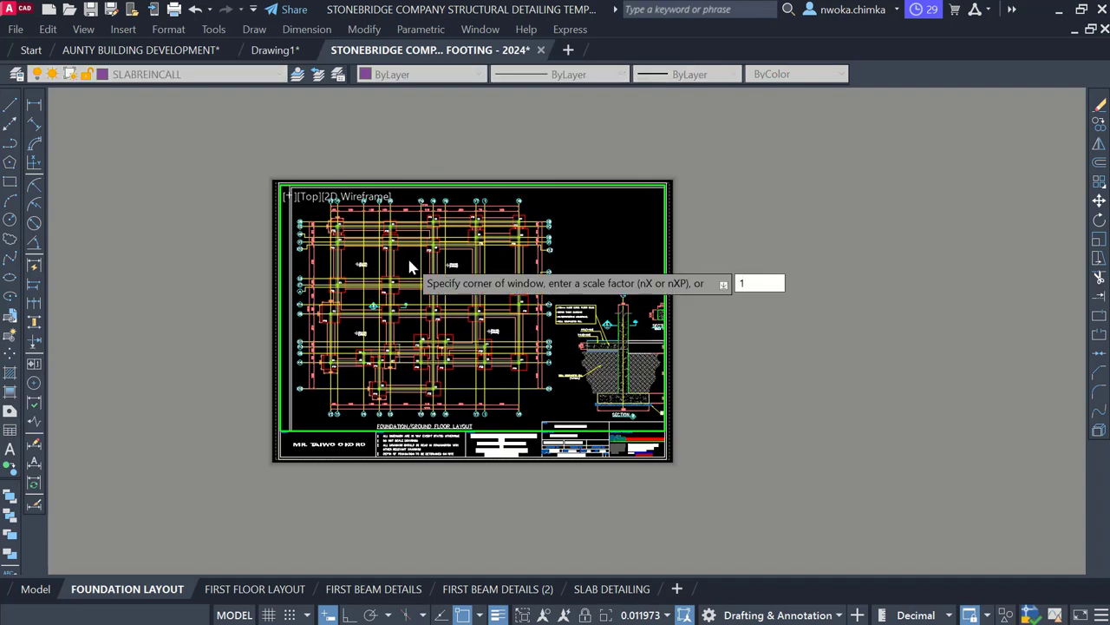
text(/100xp)
key(Return)
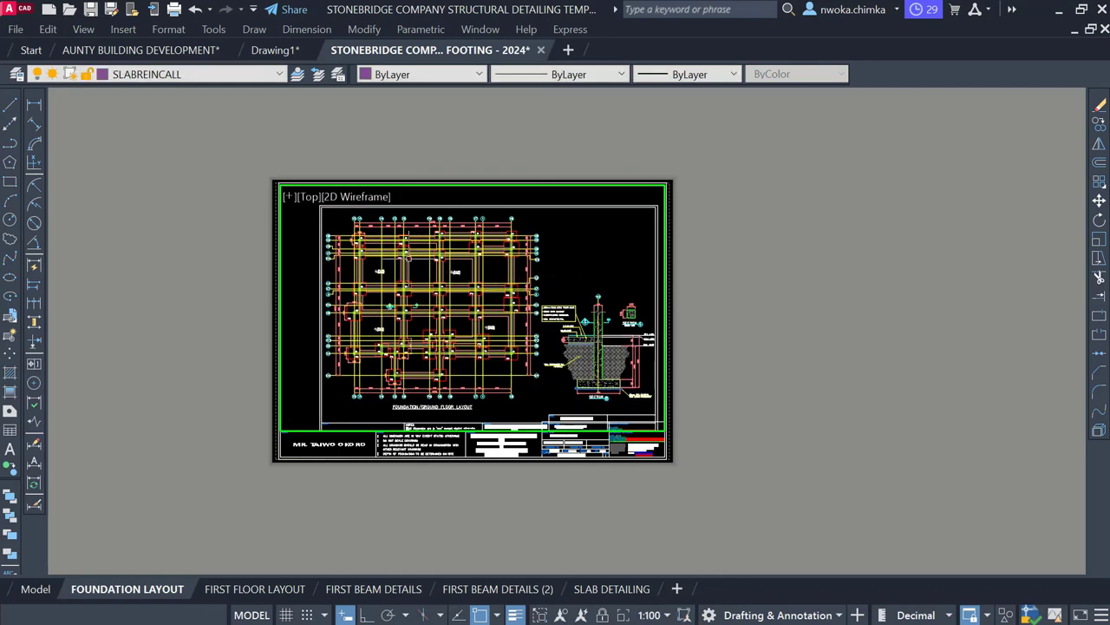
Step: Bring the pasted first-floor beam elevations, starting with beam 1B1, into the viewport and scale them to 1/70xp
scroll(408, 257, up, 2)
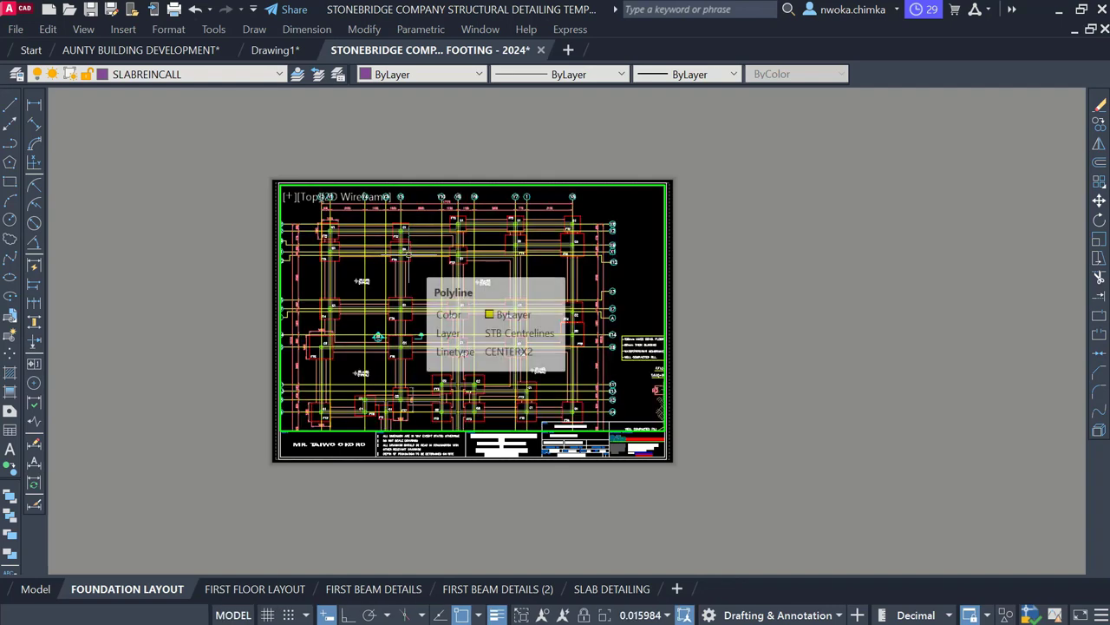
scroll(410, 251, down, 6)
scroll(411, 247, down, 12)
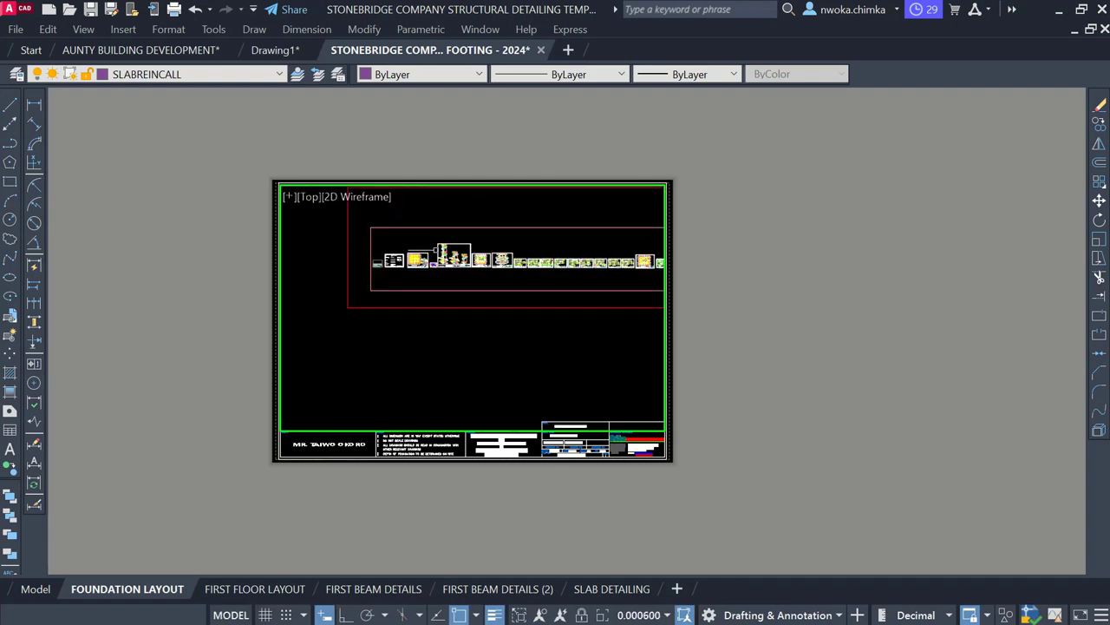
scroll(449, 253, up, 16)
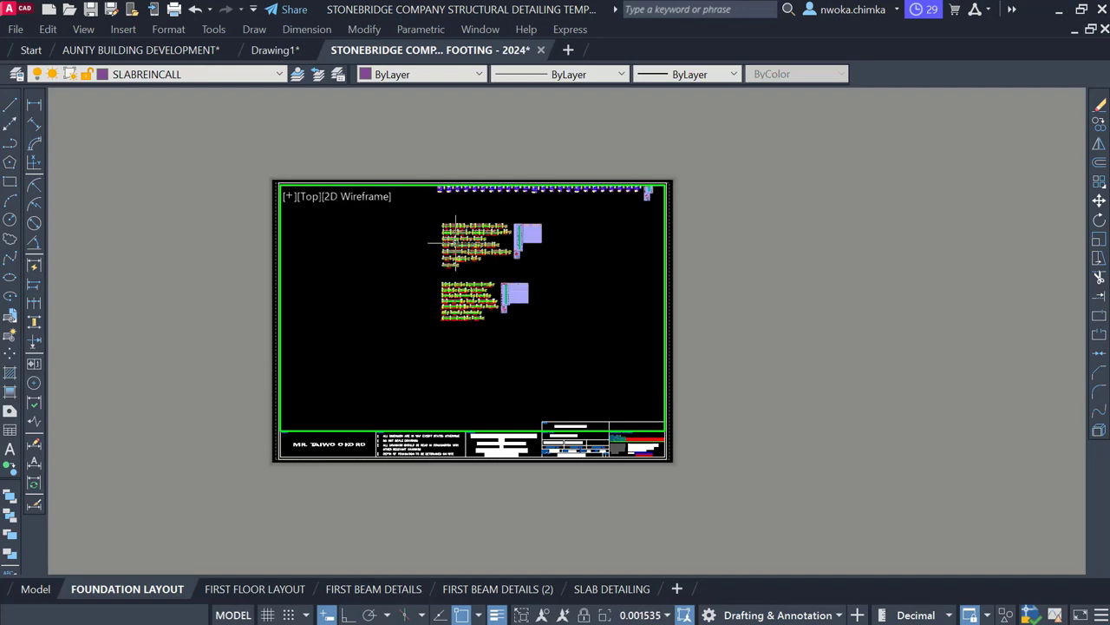
scroll(438, 251, up, 2)
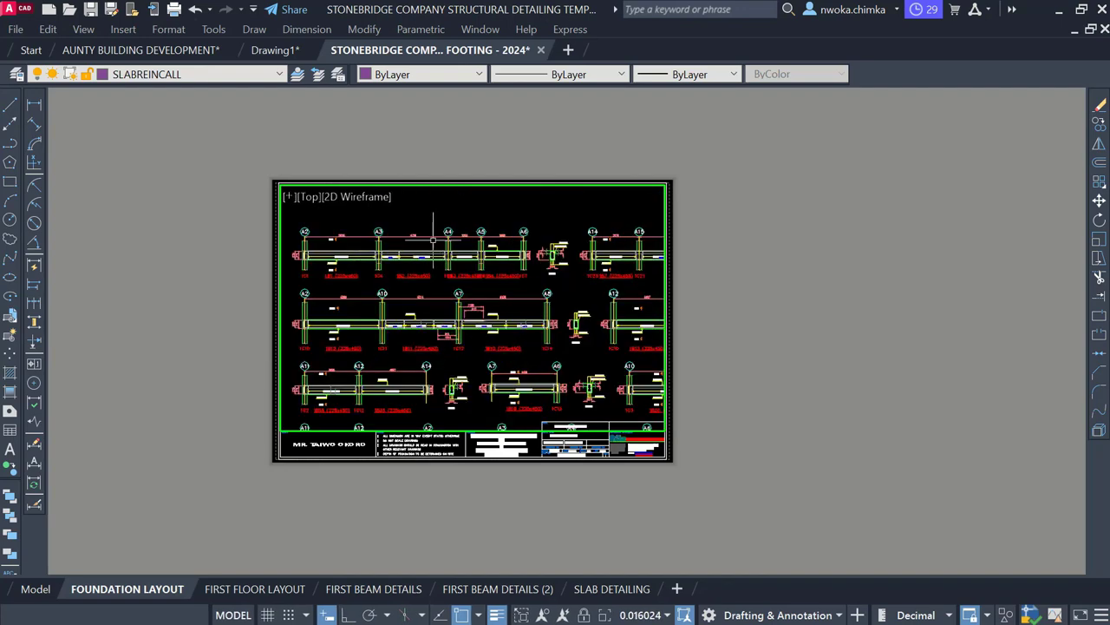
text(z)
key(Return)
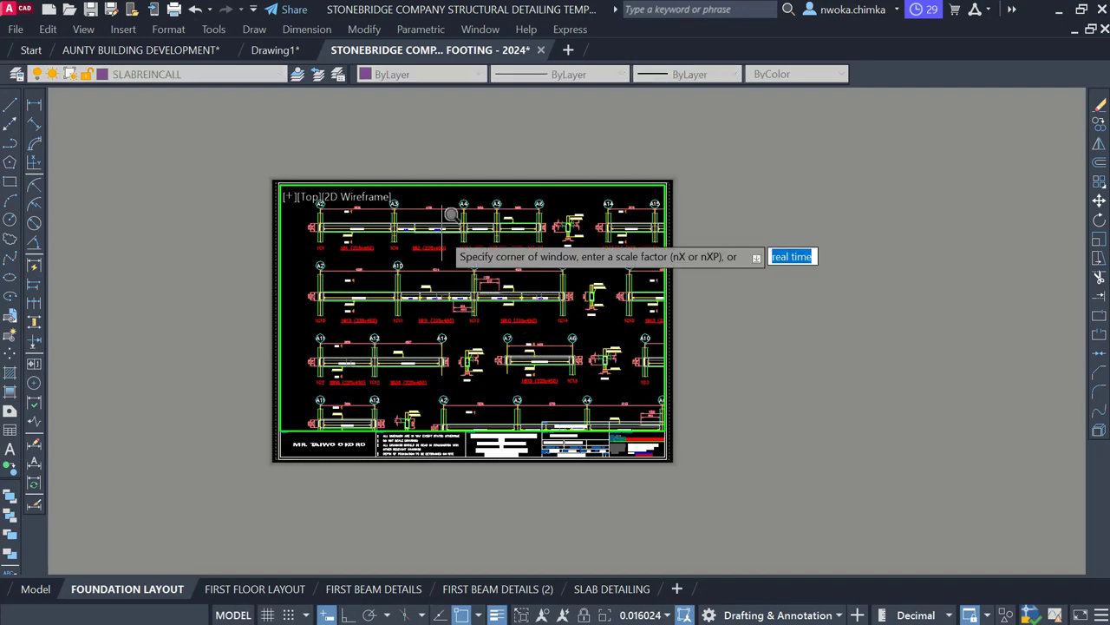
text(1/)
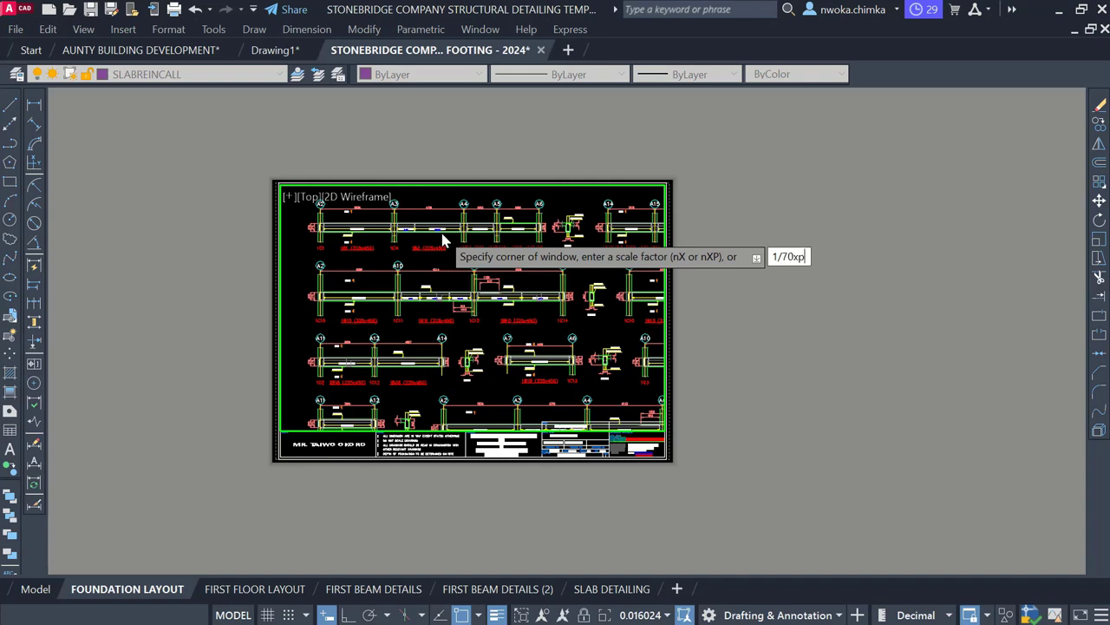
text(70xp)
key(Return)
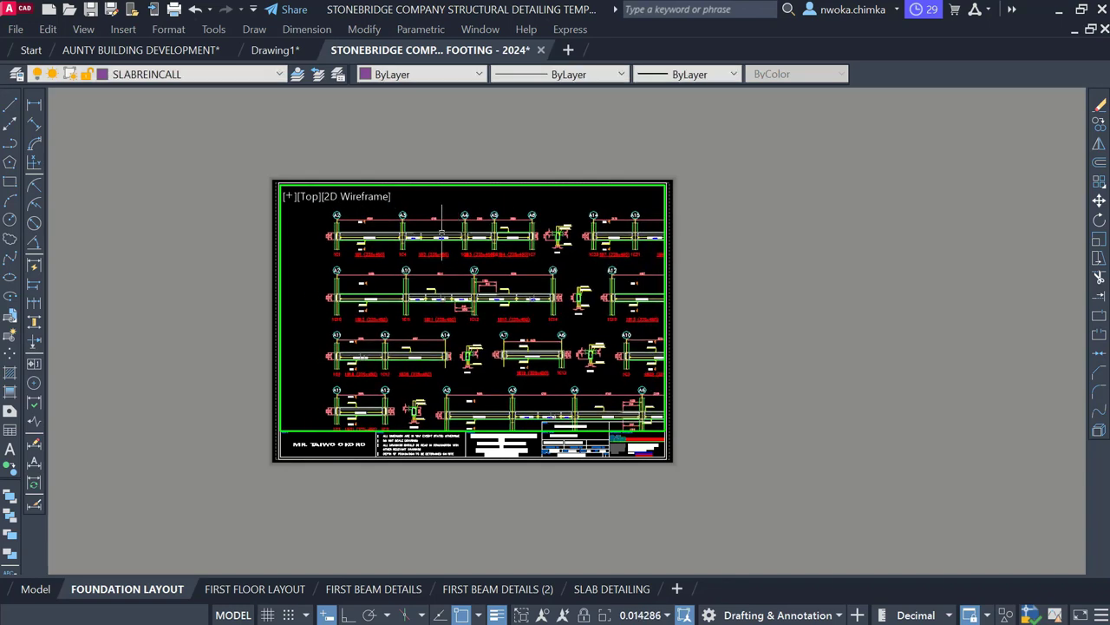
Step: Rescale the beam viewport to 1/40xp and position the rows starting with beams 1B1 and 1B12 inside the sheet frame
middle_drag(426, 234, 405, 234)
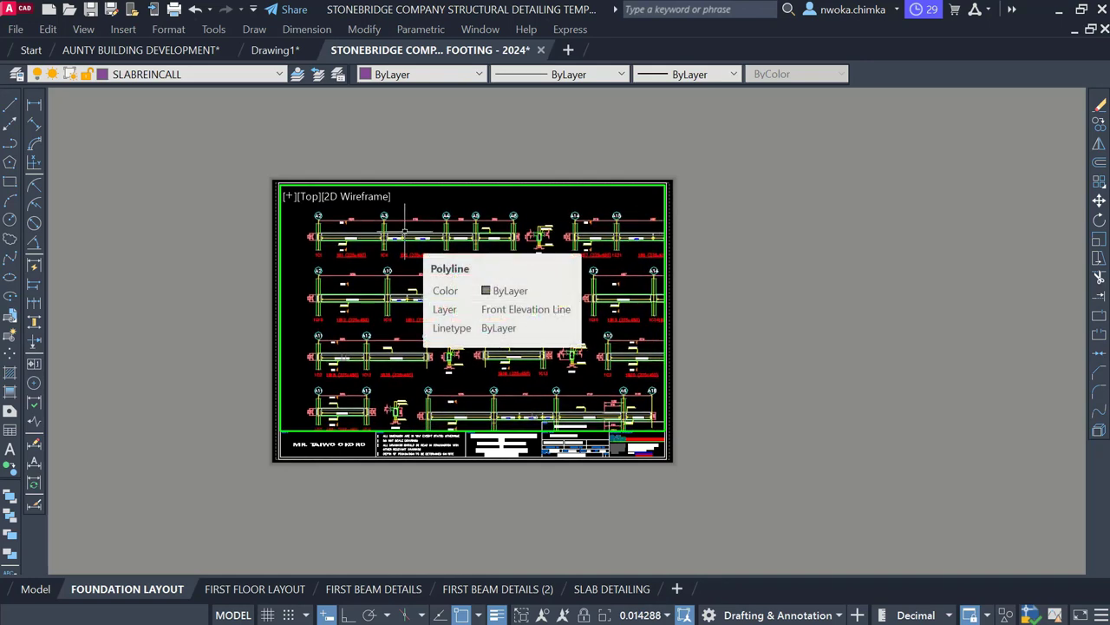
text(z)
key(Return)
text(1/)
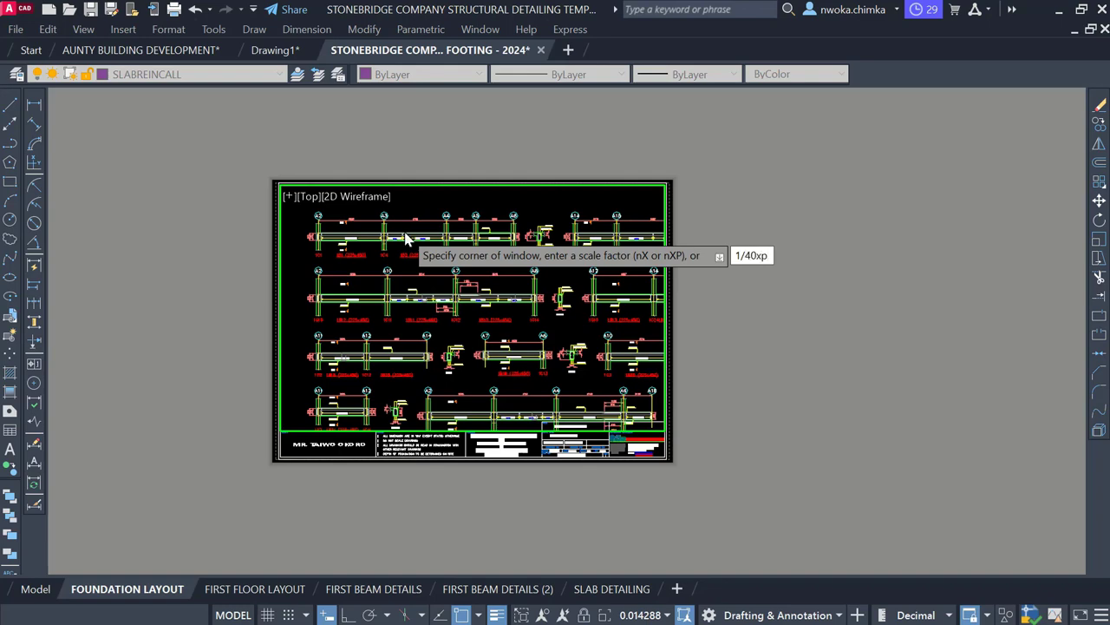
text(40xp)
key(Return)
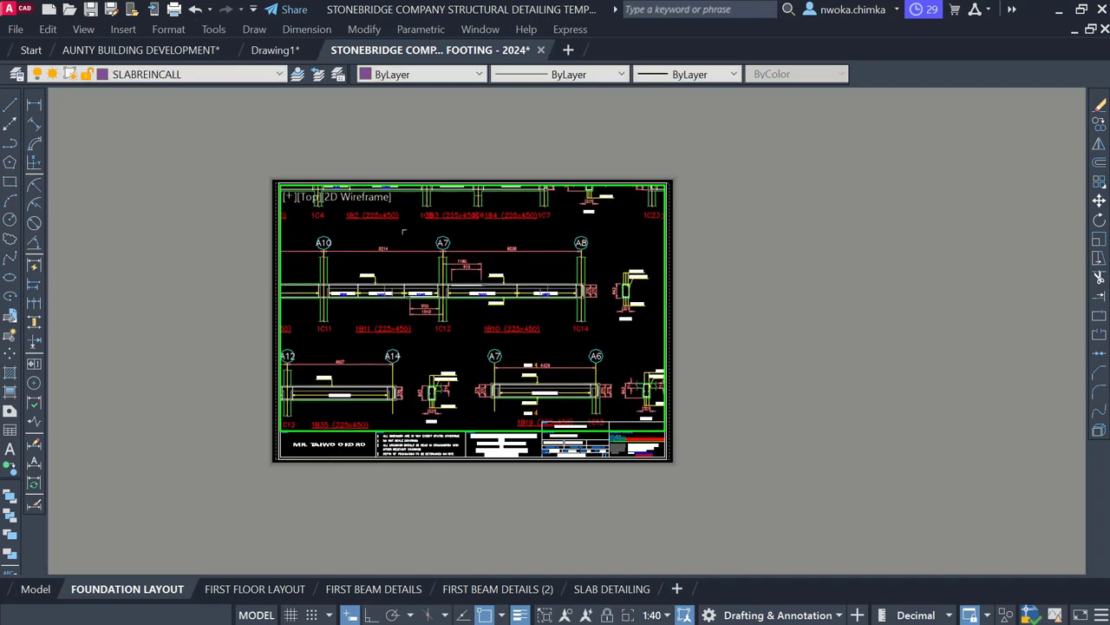
mouse_move(414, 267)
middle_down()
mouse_move(526, 326)
mouse_move(510, 317)
middle_up()
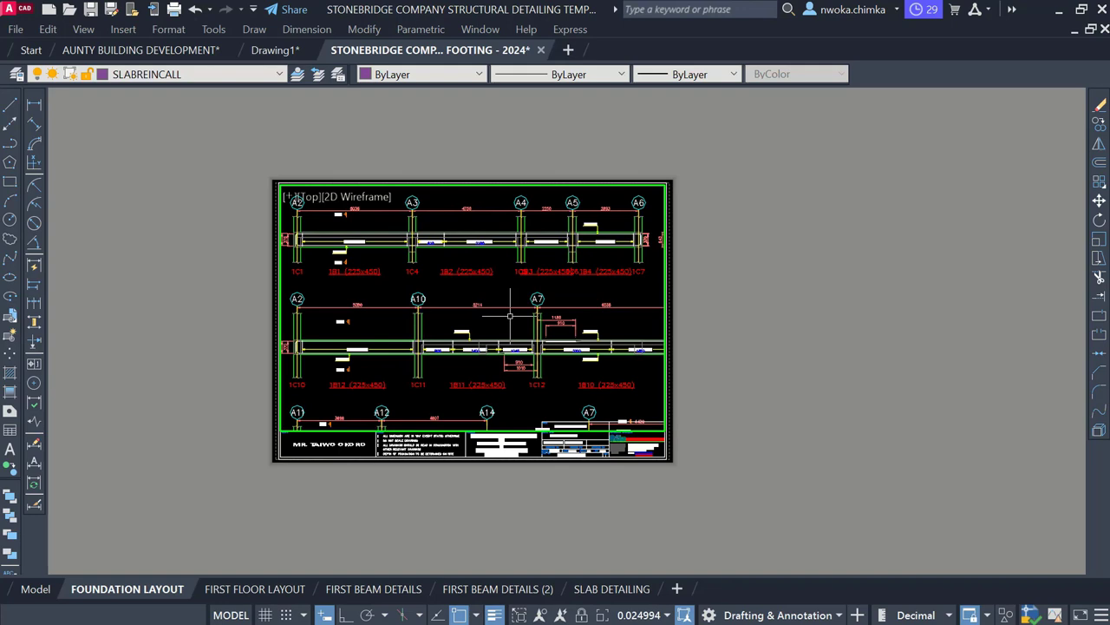
Step: Refit the 1B1–1B4 and 1B12–1B10 beam rows within the sheet frame using real-time zoom, then return to paper space
text(z)
key(space)
text(1/4)
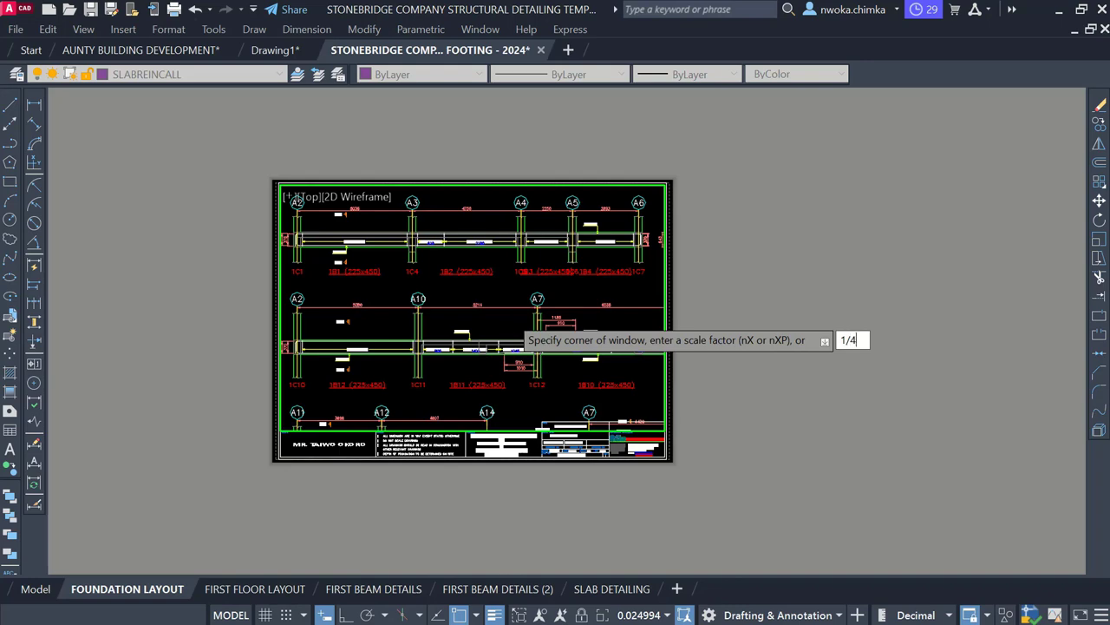
key(Return)
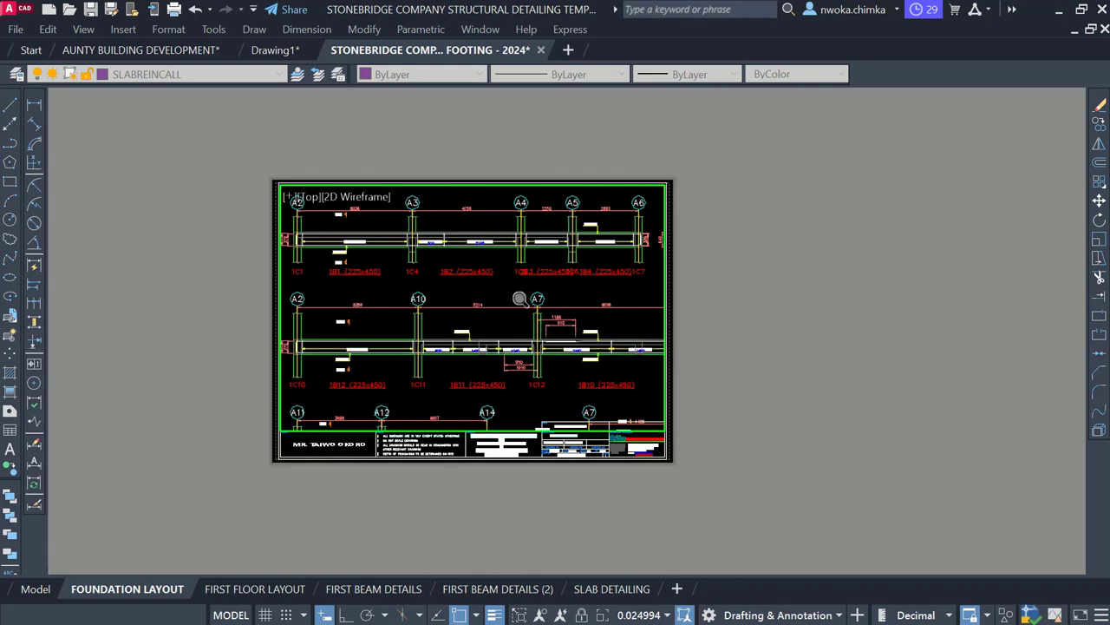
scroll(496, 305, up, 4)
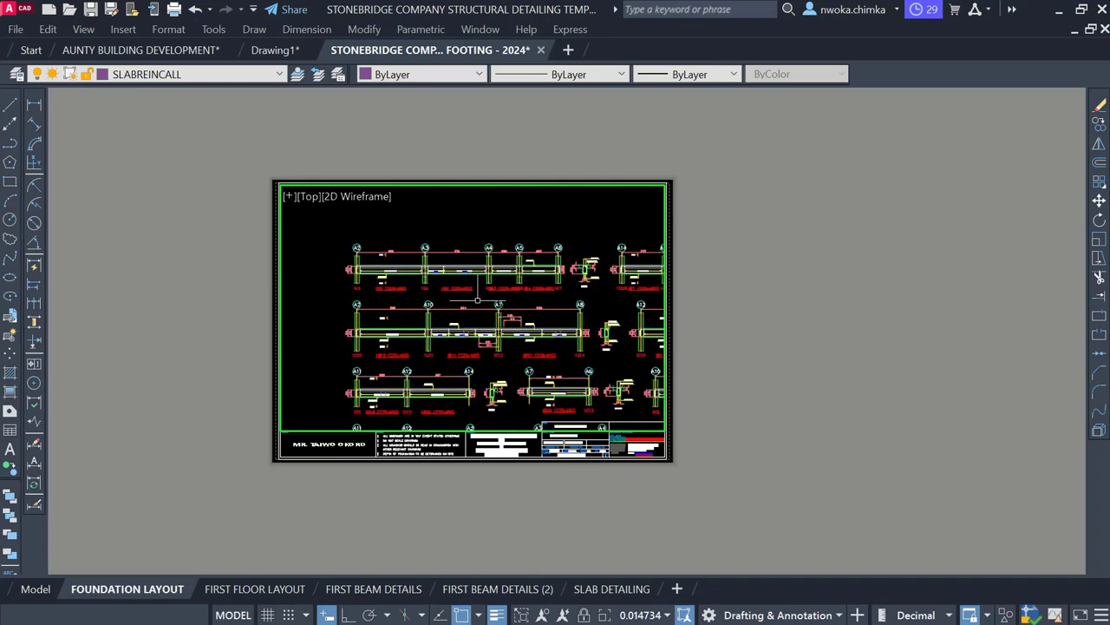
middle_drag(466, 285, 468, 304)
mouse_move(468, 277)
middle_down()
mouse_move(491, 279)
mouse_move(482, 253)
mouse_move(471, 266)
mouse_move(488, 248)
middle_up()
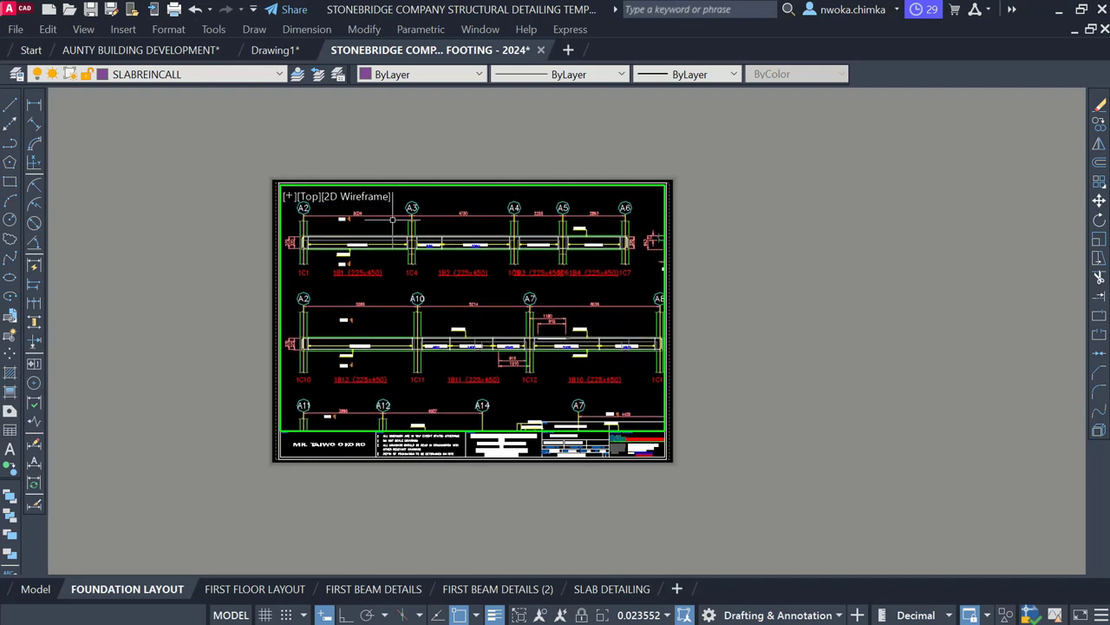
scroll(392, 219, up, 2)
scroll(425, 250, down, 2)
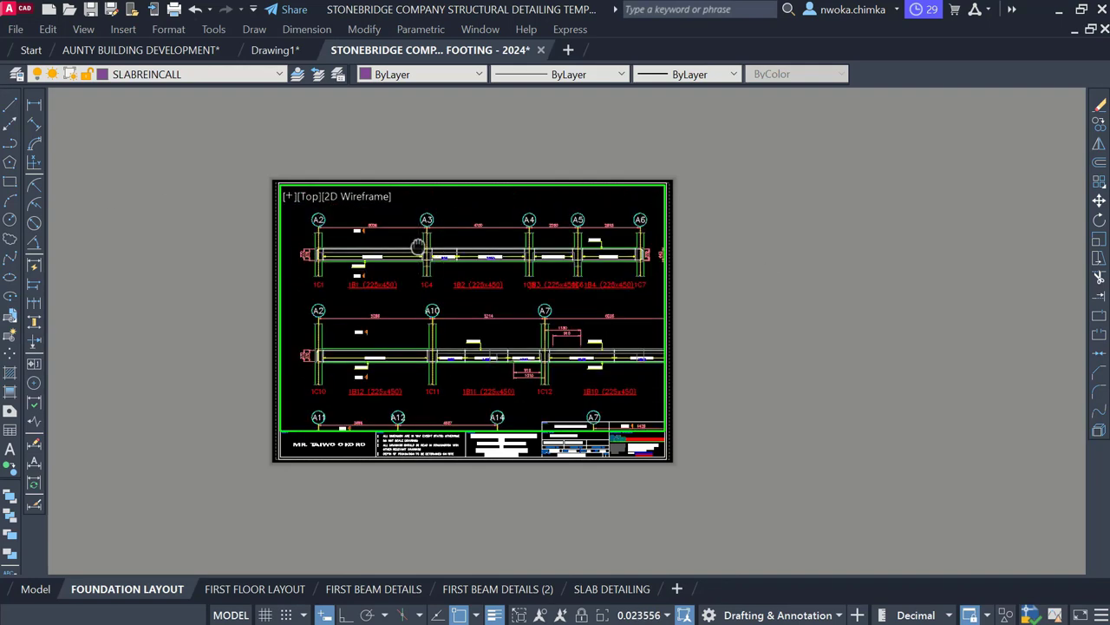
middle_drag(417, 247, 406, 228)
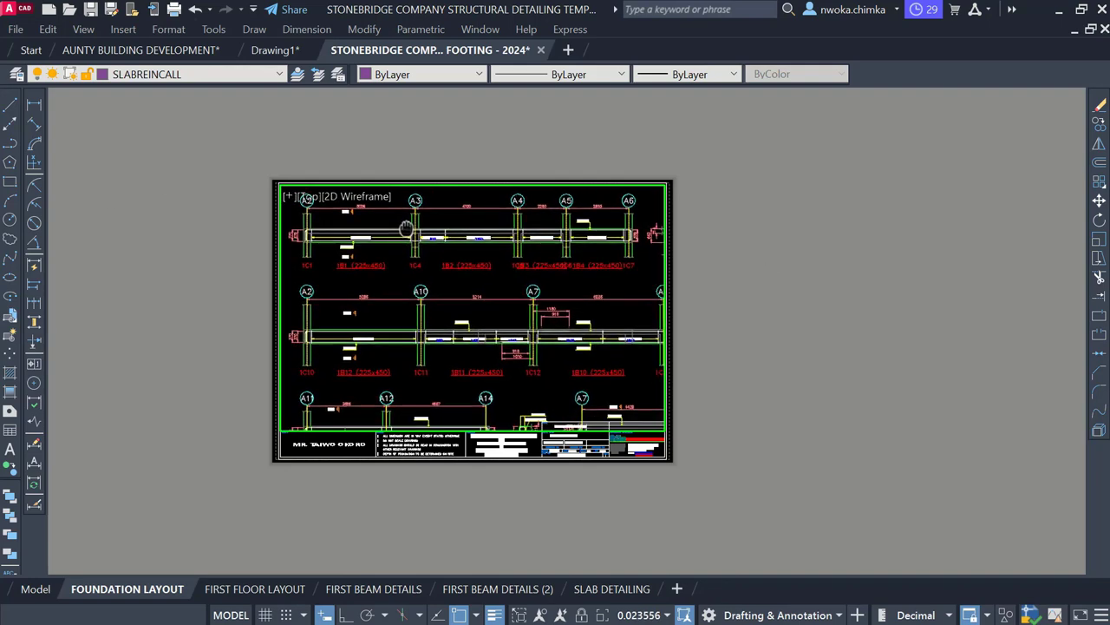
double_click(692, 255)
Step: Set the plot area of FOUNDATION LAYOUT to Extents and apply the plot settings to the layout
click(174, 10)
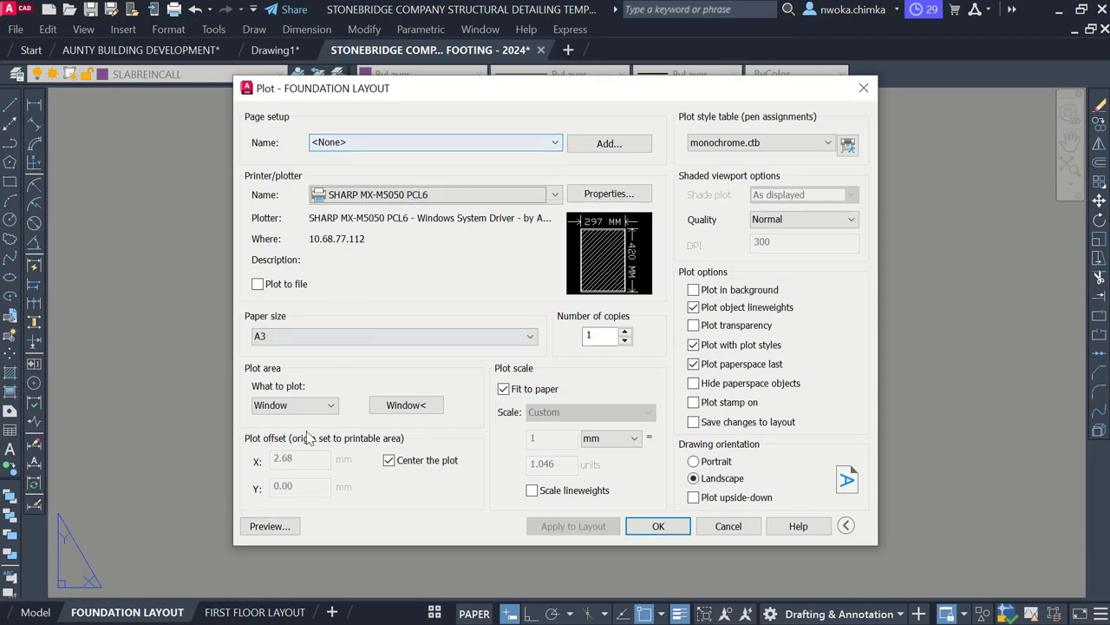
click(325, 408)
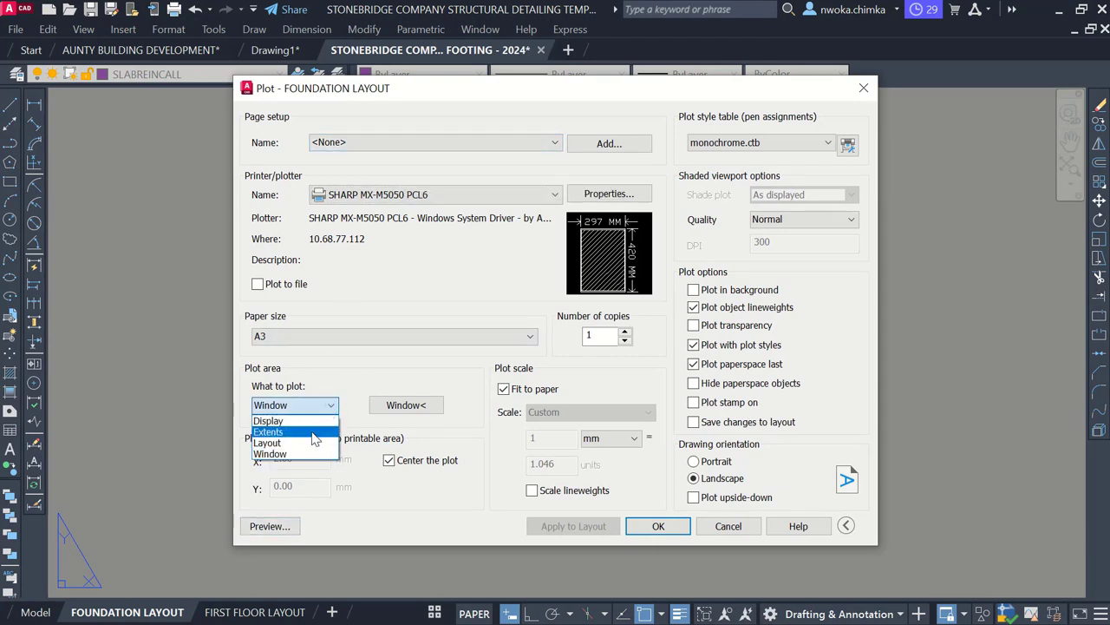
click(300, 429)
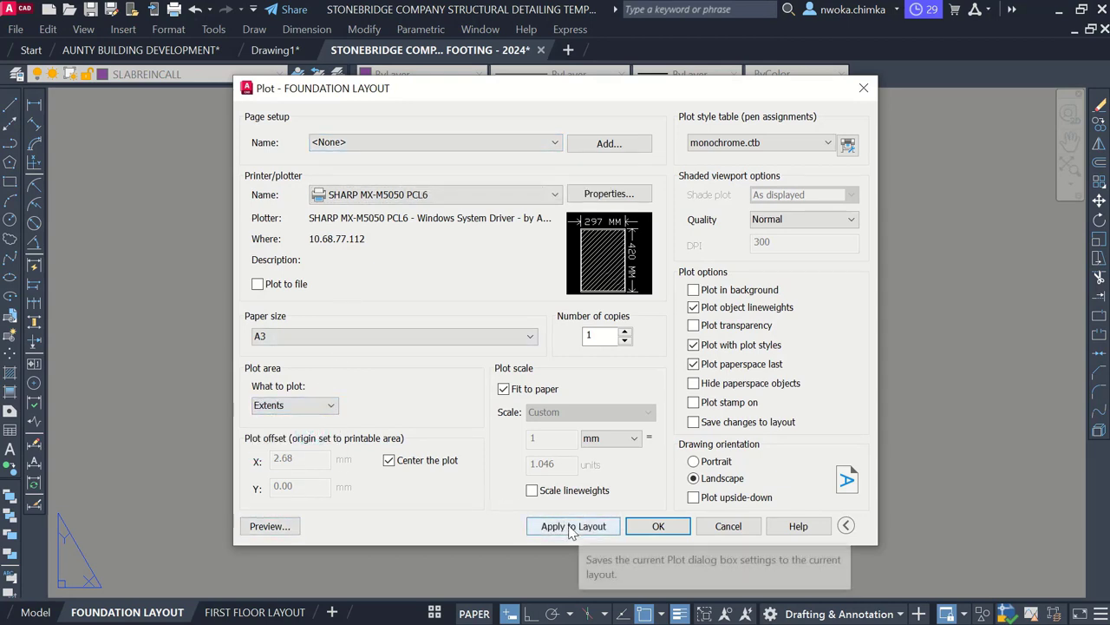
click(575, 526)
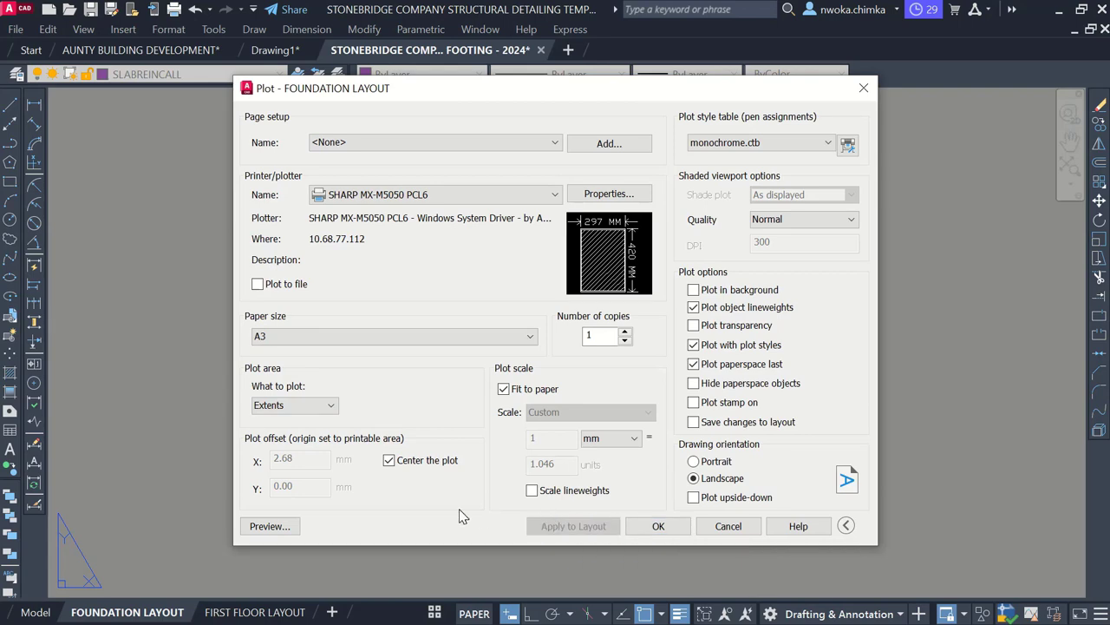
Step: Preview the plotted sheet, examine the dimensions and labels around beams 1B1 to 1B4, and close the preview and plot setup
click(265, 525)
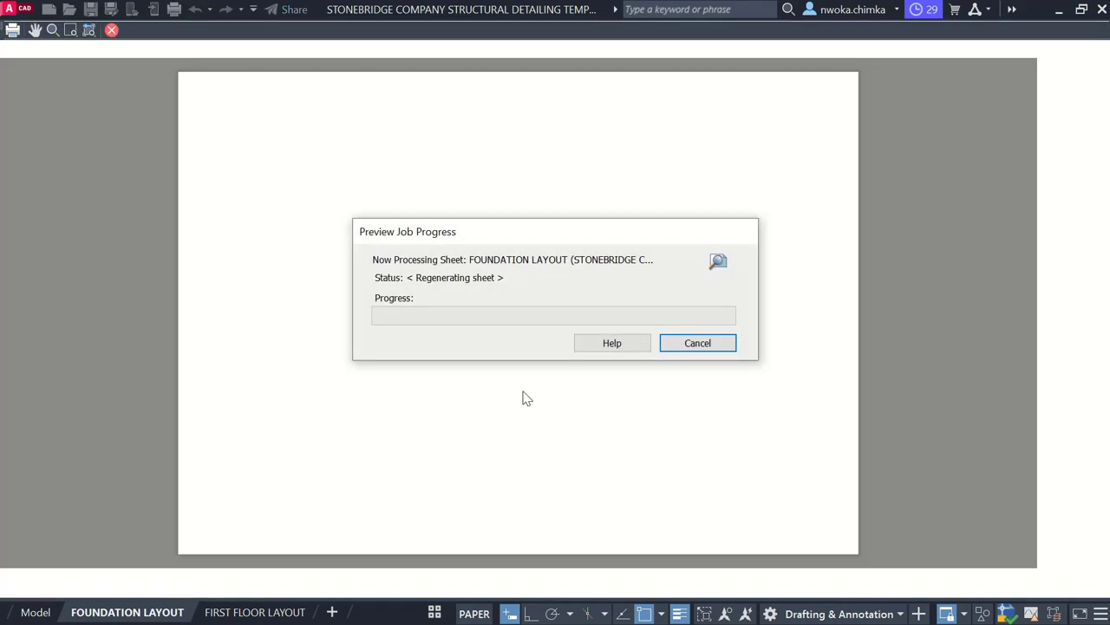
scroll(515, 198, up, 4)
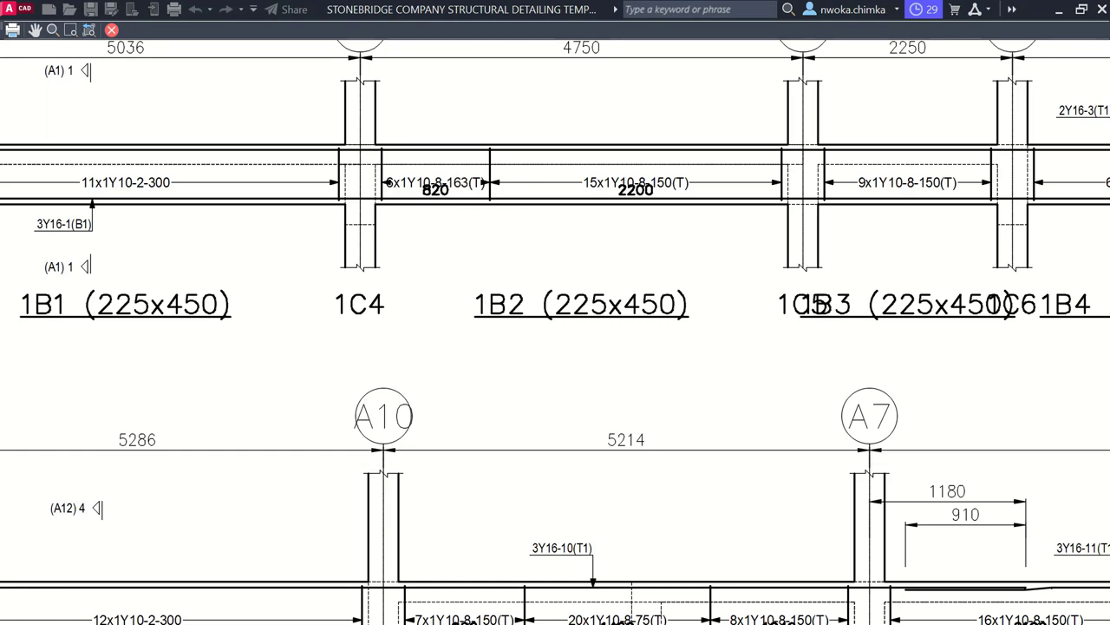
key(Escape)
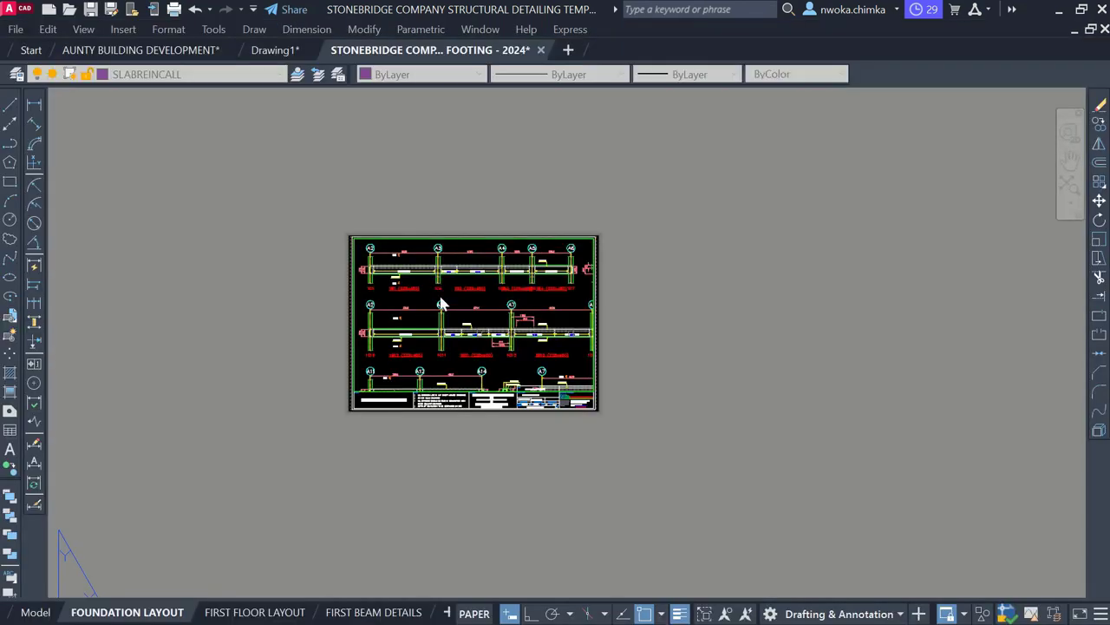
key(Escape)
Step: Reactivate the sheet viewport and bring the template's finished sheet of Beams 4 to 7 (225 x 450) into the frame
scroll(494, 299, down, 8)
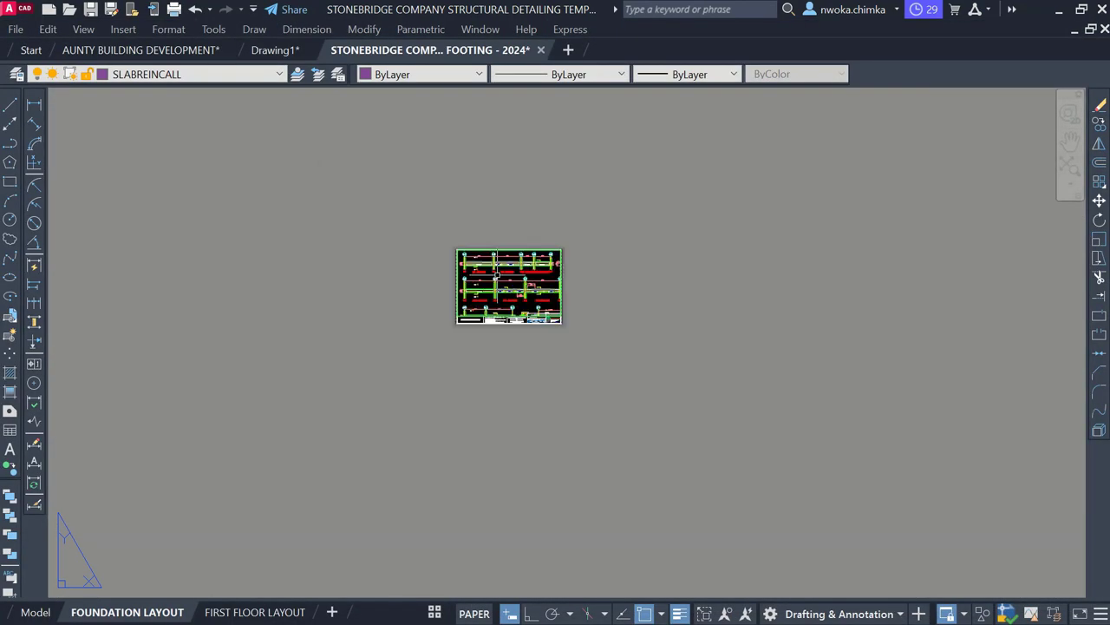
scroll(485, 286, up, 6)
double_click(484, 278)
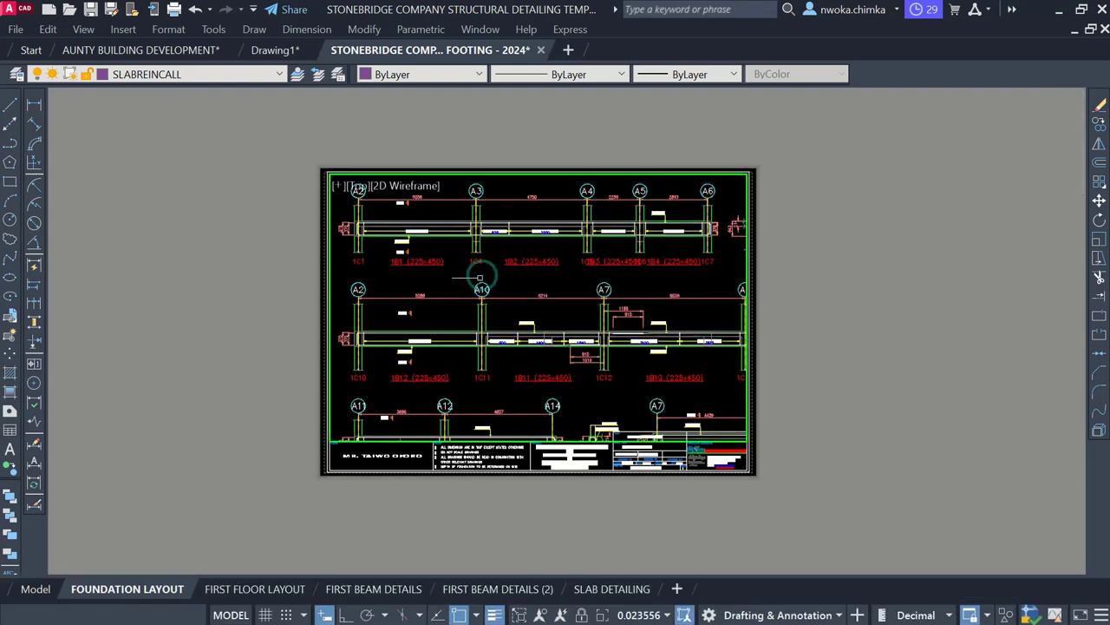
scroll(462, 268, down, 5)
scroll(466, 258, down, 10)
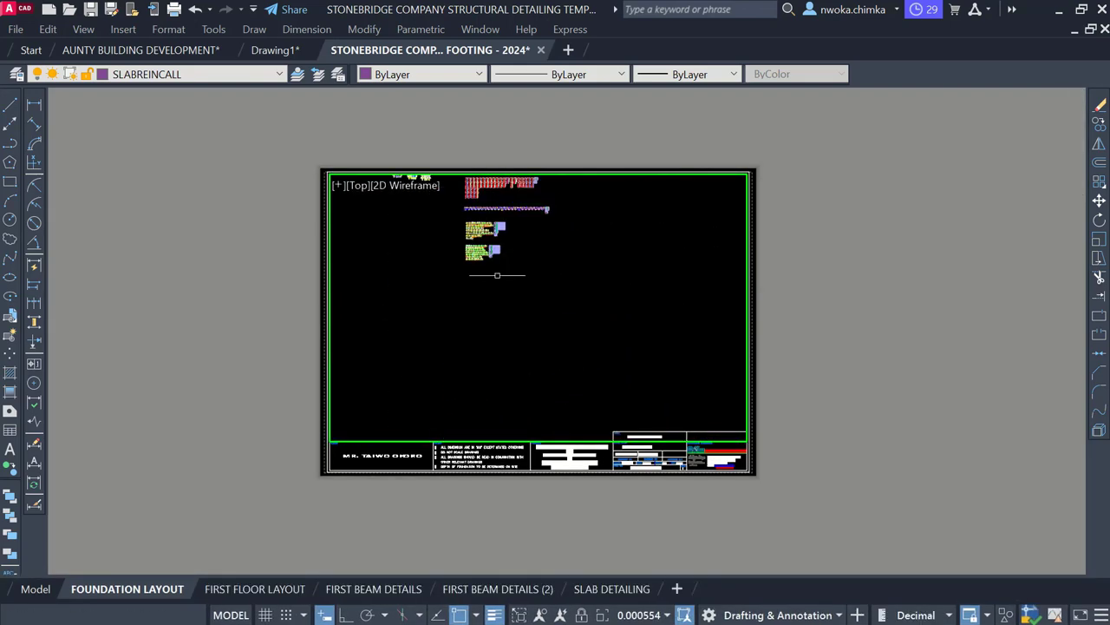
scroll(463, 326, up, 12)
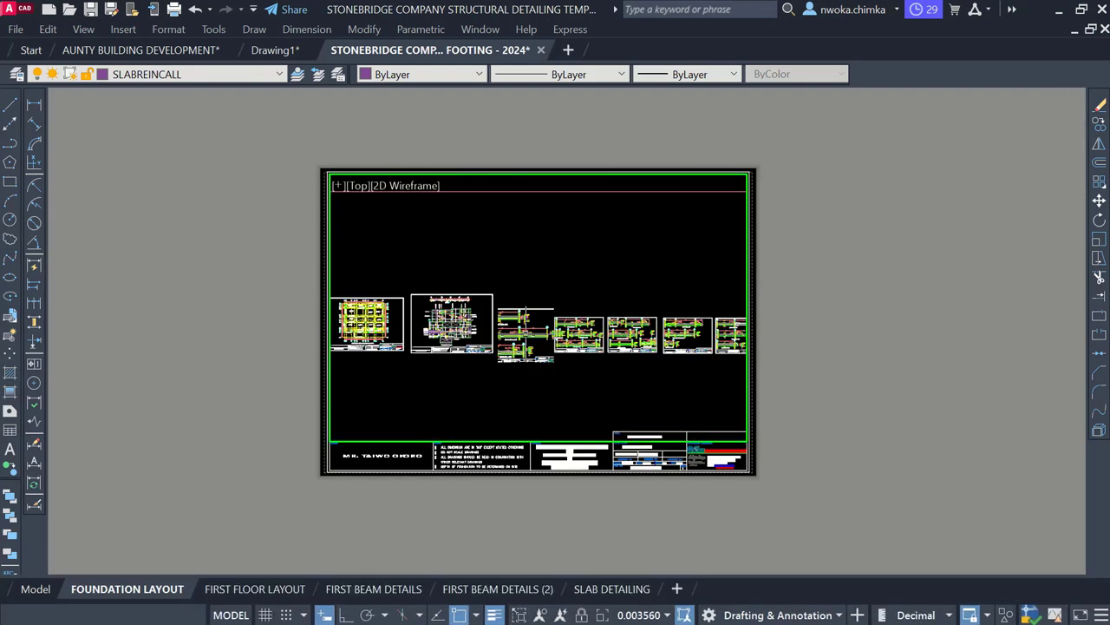
scroll(534, 299, up, 4)
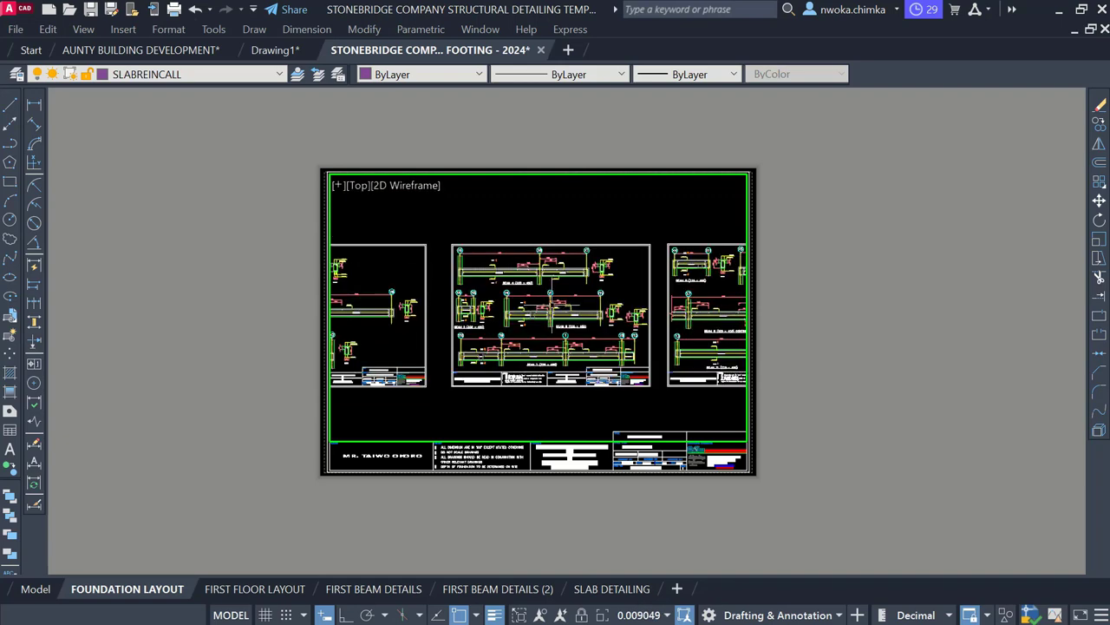
mouse_move(557, 304)
middle_down()
mouse_move(548, 280)
mouse_move(540, 300)
middle_up()
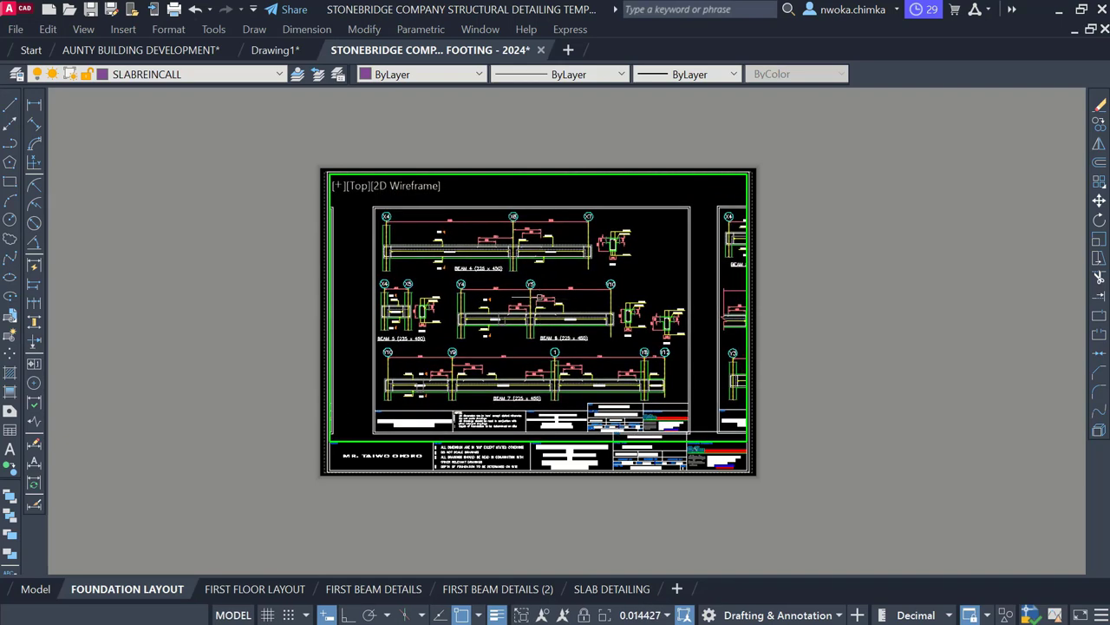
Step: Enlarge and recentre Beams 4 to 7 (225 x 450) within the sheet frame using real-time zoom, then return to paper space
text(z)
key(Return)
key(Return)
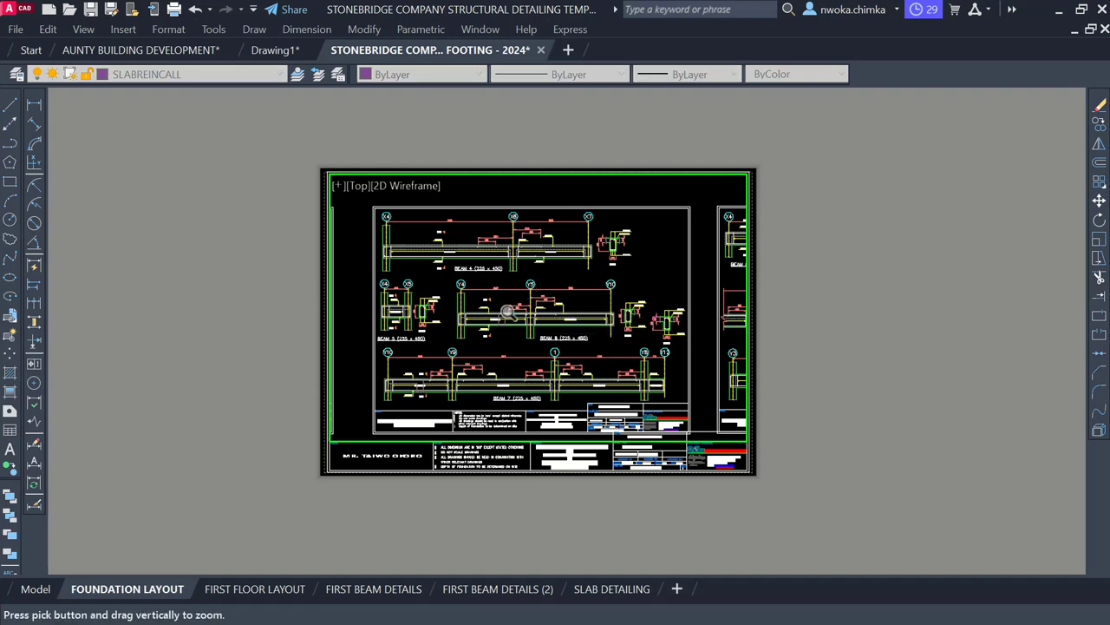
drag(508, 312, 469, 308)
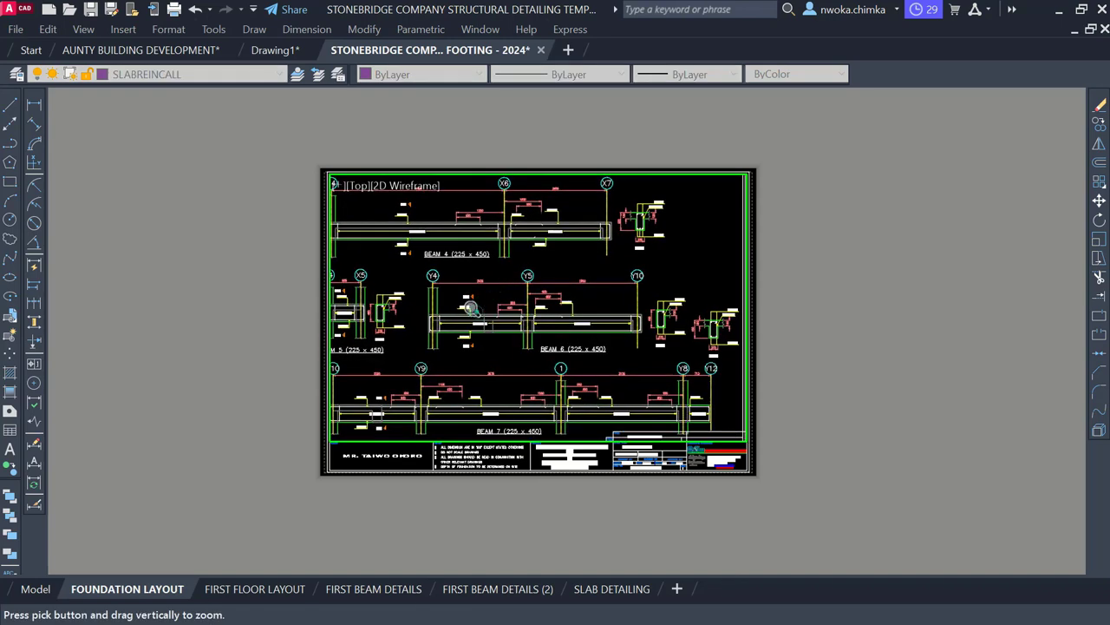
middle_drag(469, 308, 501, 306)
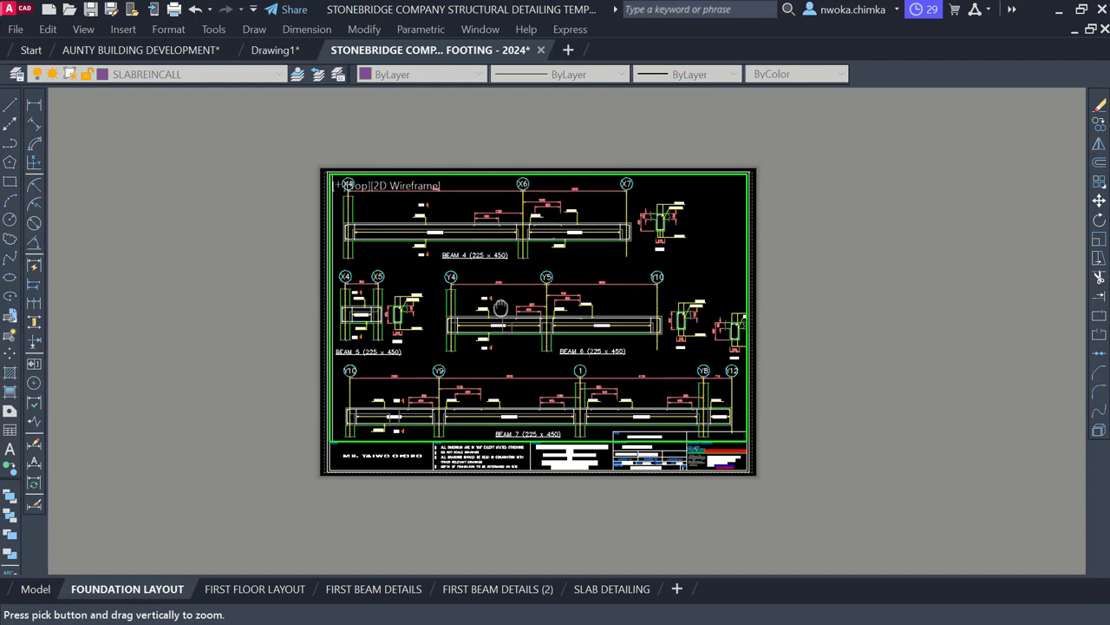
key(Escape)
double_click(891, 306)
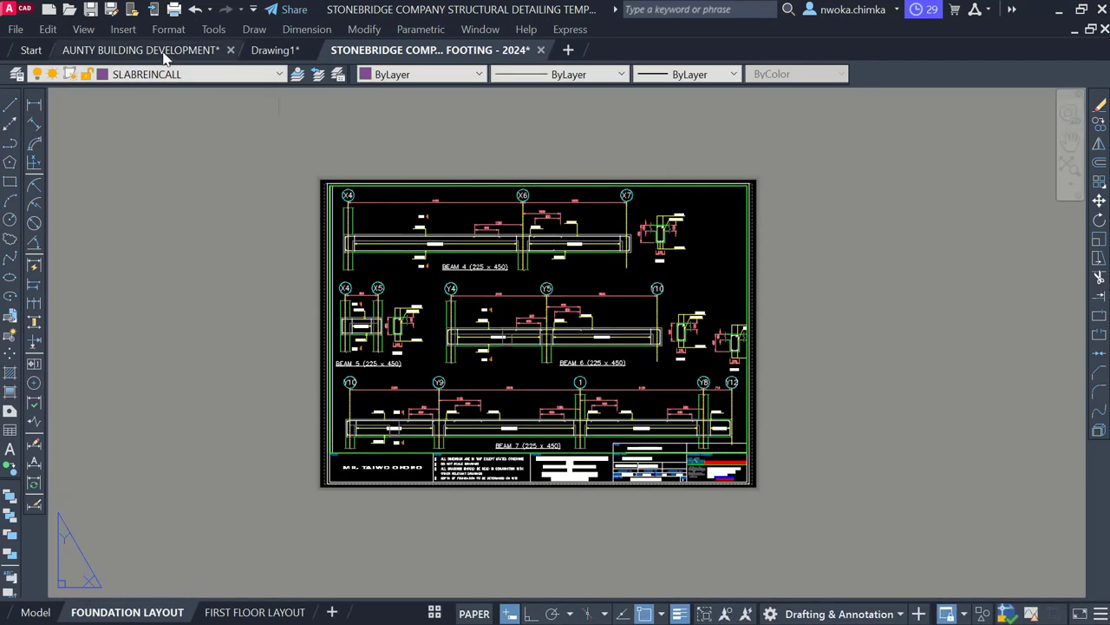
Step: Preview the FOUNDATION LAYOUT plot with monochrome.ctb and examine the dimensions and bar labels around Beam 4, then close the preview
click(173, 9)
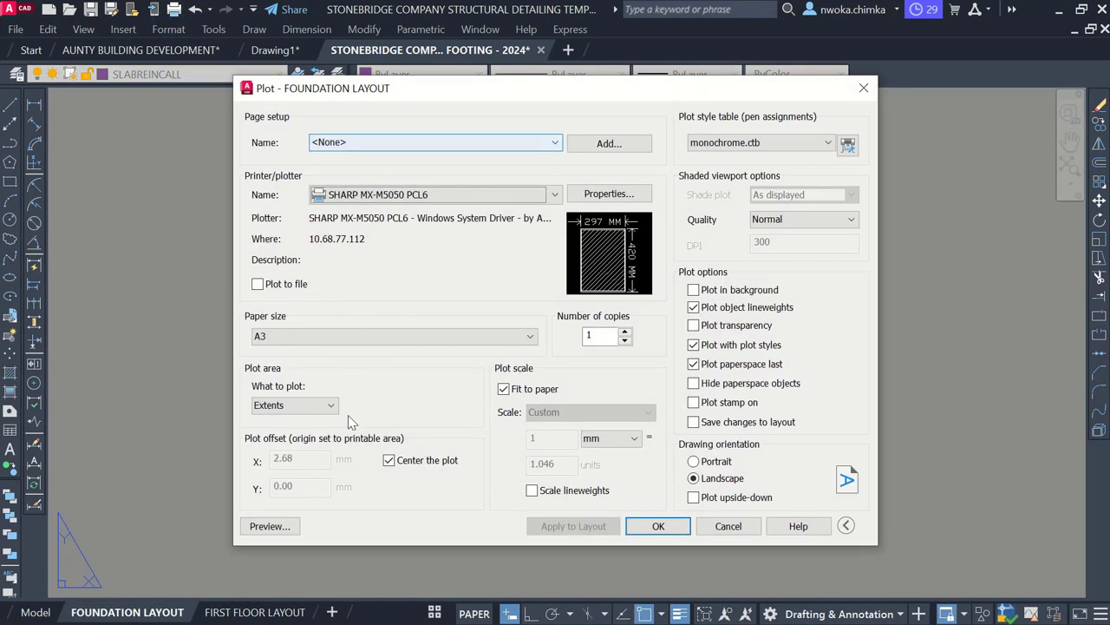
click(276, 520)
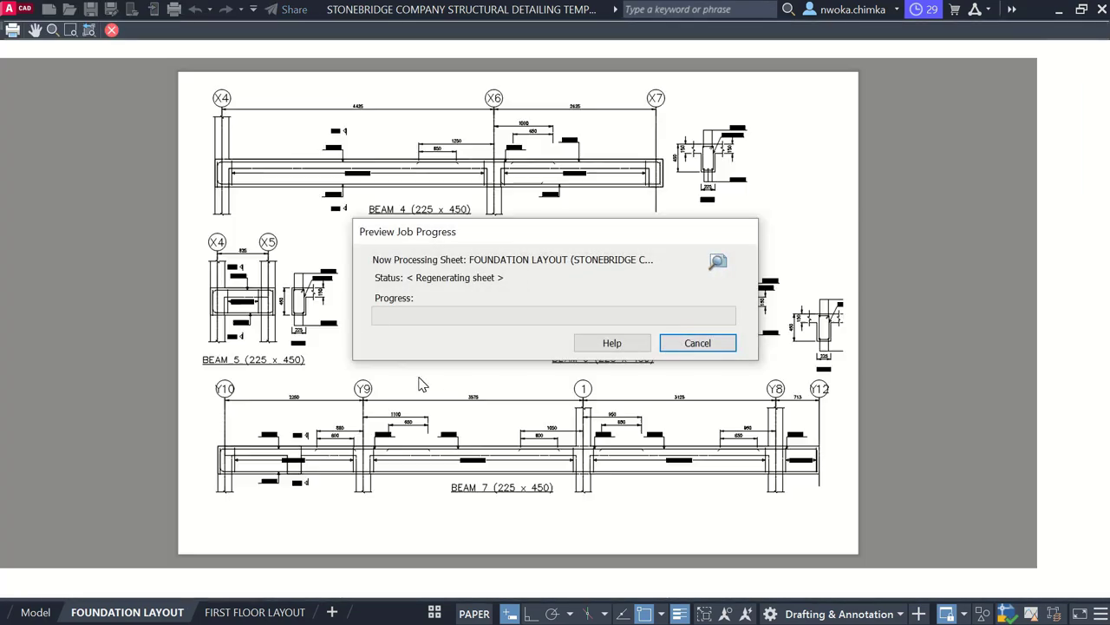
scroll(451, 390, up, 2)
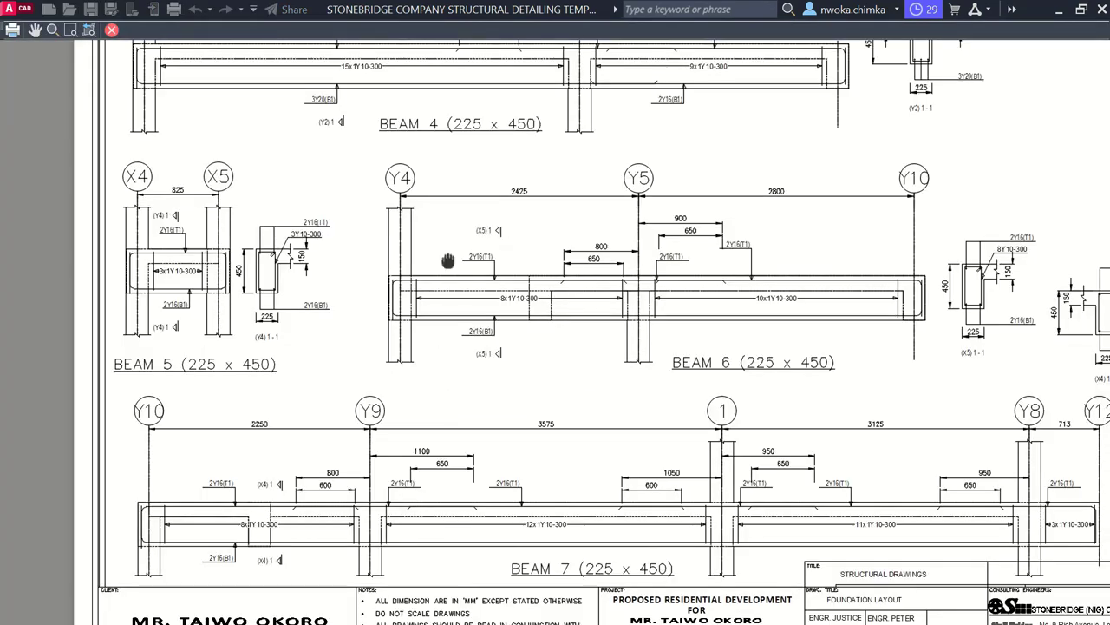
middle_drag(447, 261, 453, 304)
scroll(391, 119, up, 3)
middle_drag(391, 118, 508, 337)
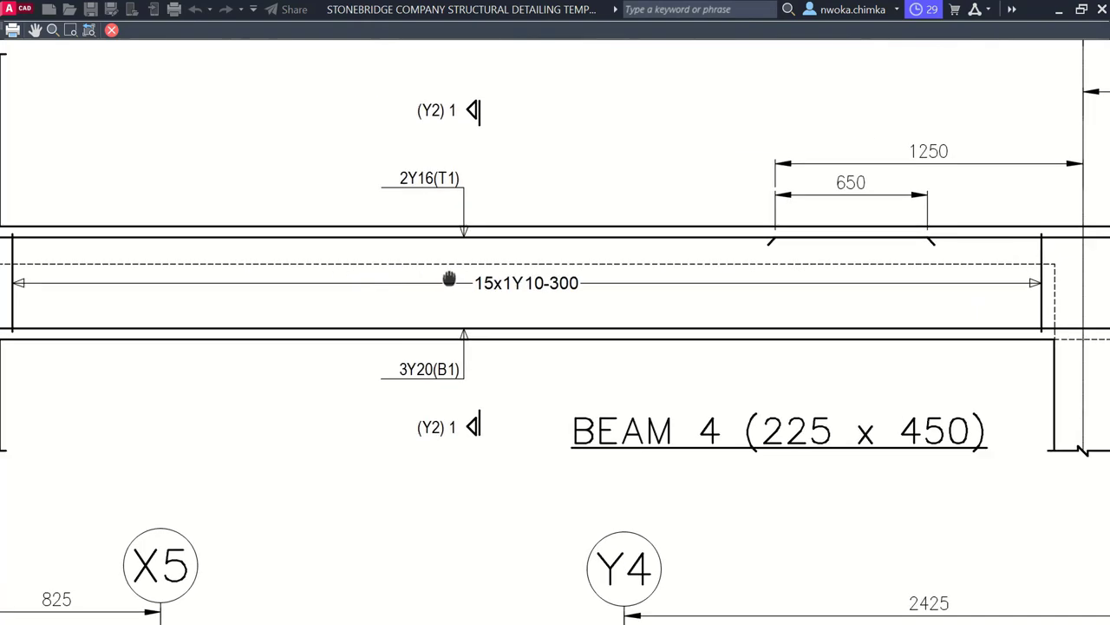
scroll(344, 235, up, 3)
scroll(240, 218, down, 5)
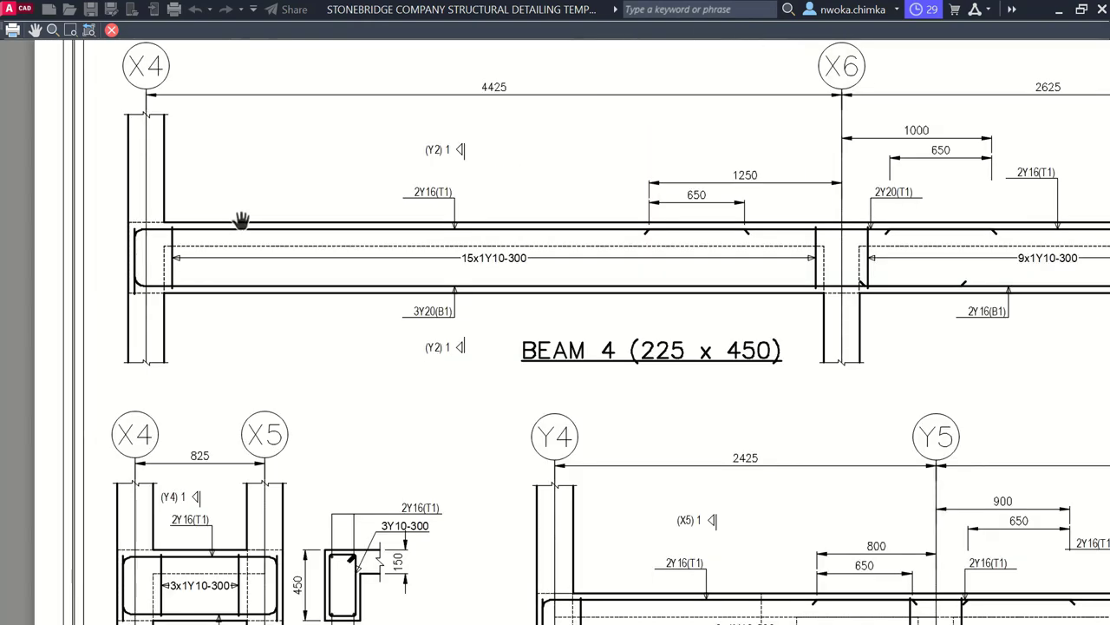
middle_drag(406, 533, 399, 425)
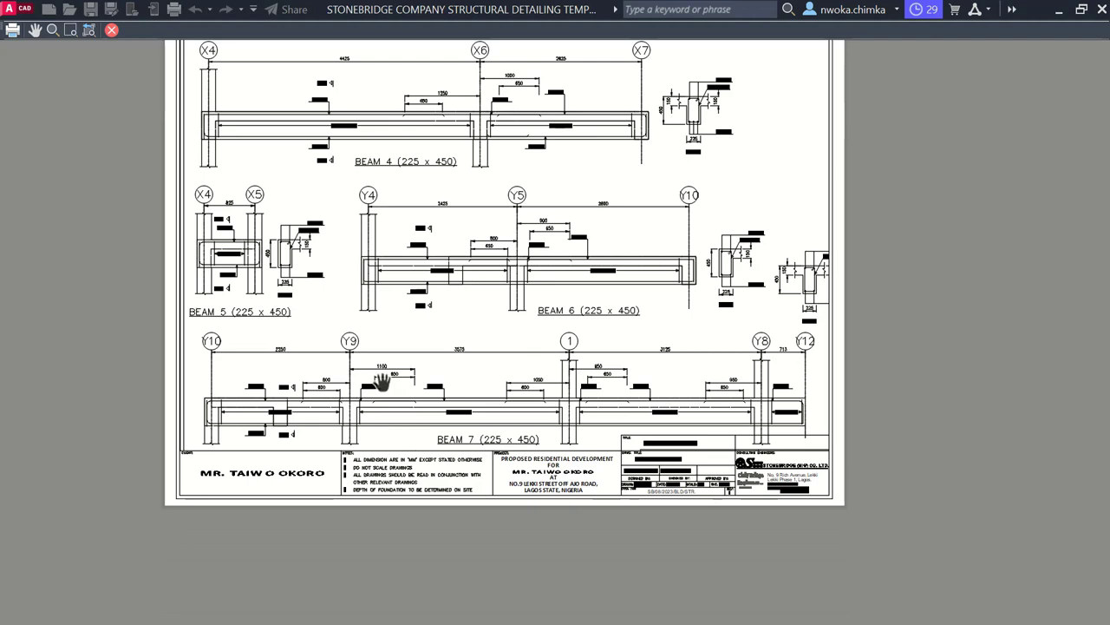
key(Escape)
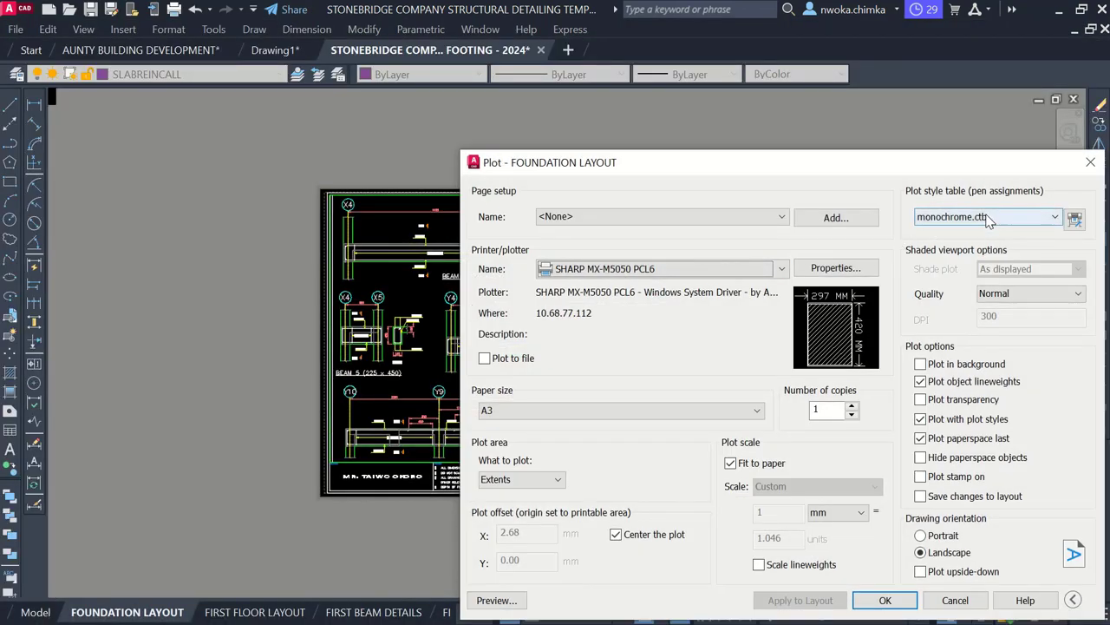
Step: Set the plot style table to None, preview the sheet in colour to examine Beam 6 and the title block, then cancel the plot
click(989, 221)
click(981, 231)
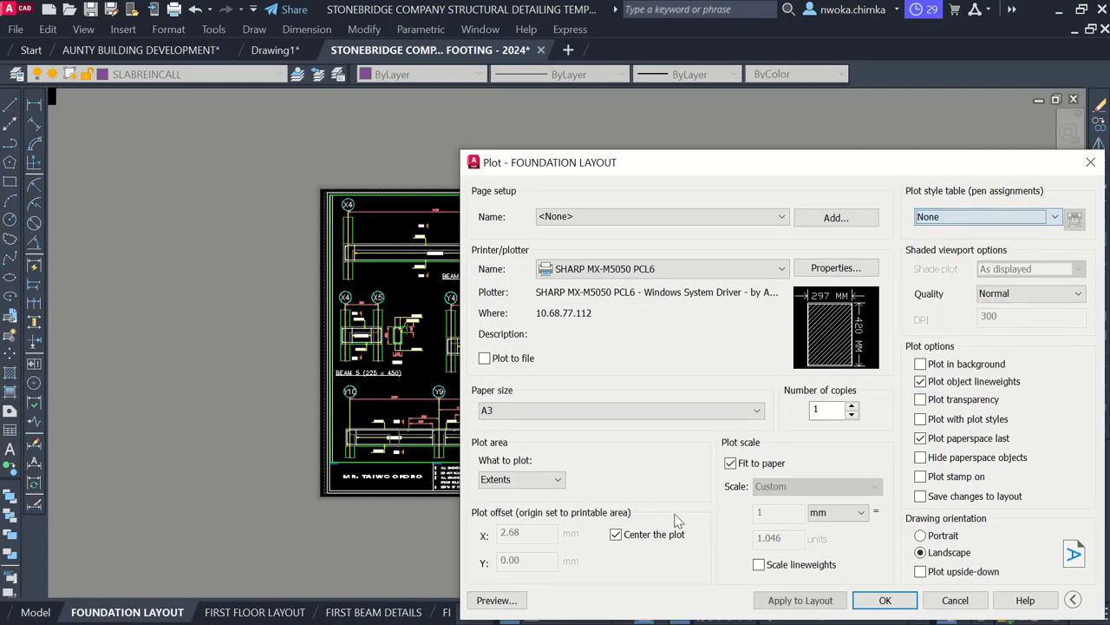
click(497, 599)
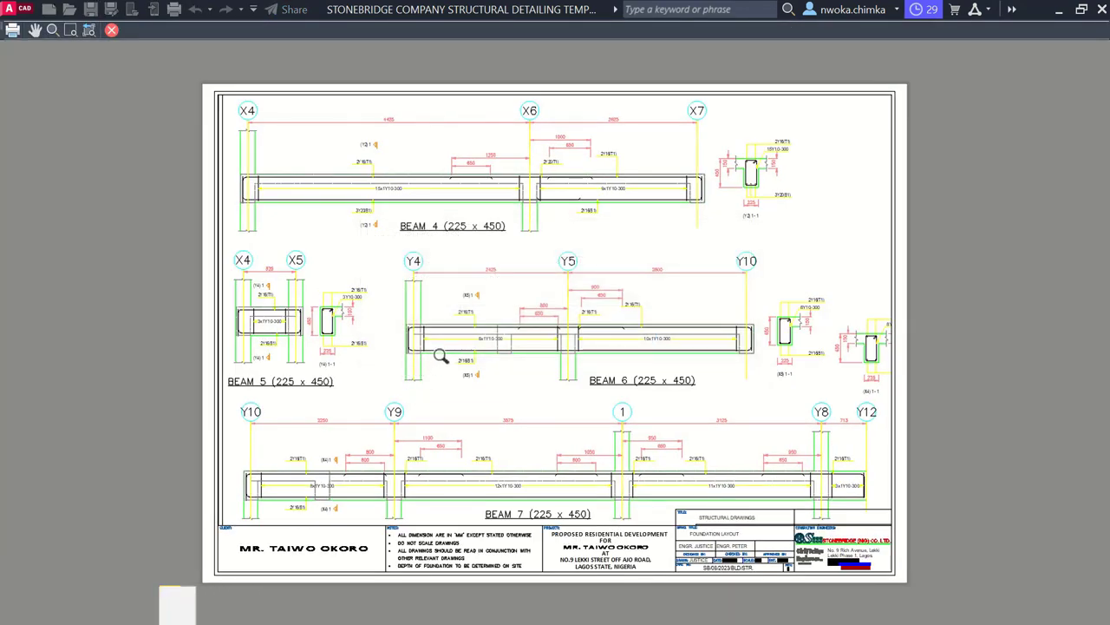
drag(442, 355, 454, 331)
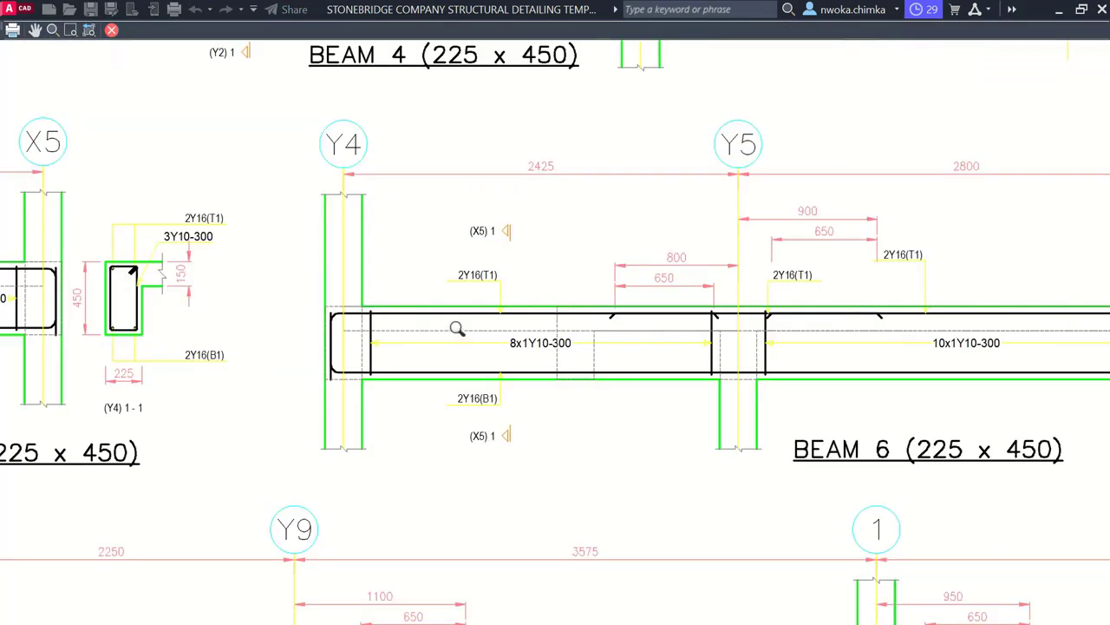
scroll(469, 303, down, 5)
scroll(711, 460, up, 4)
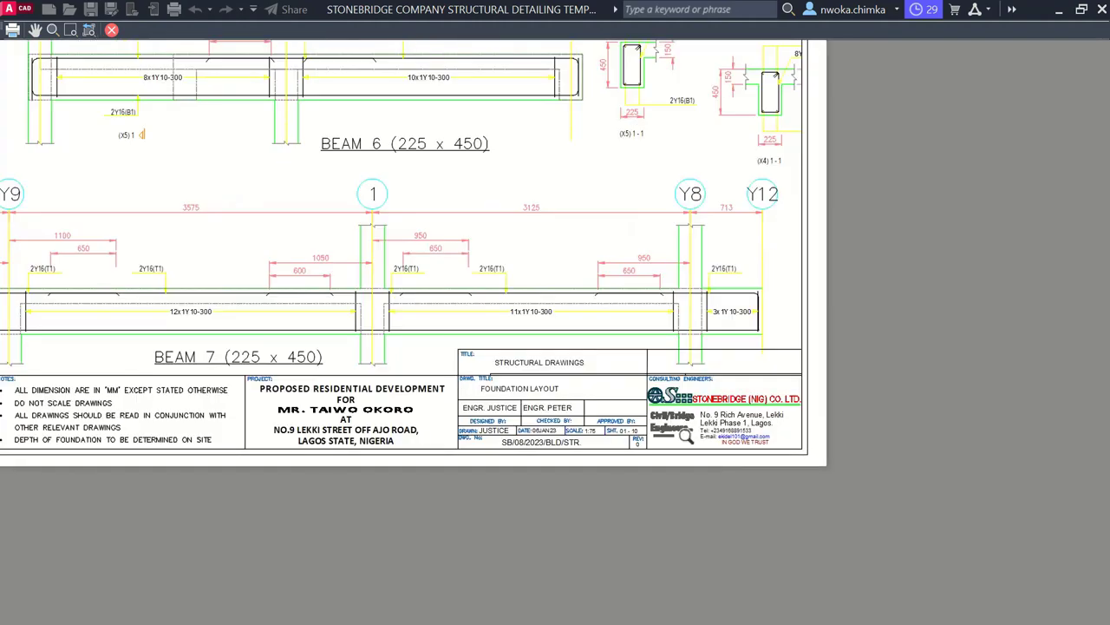
scroll(694, 434, up, 4)
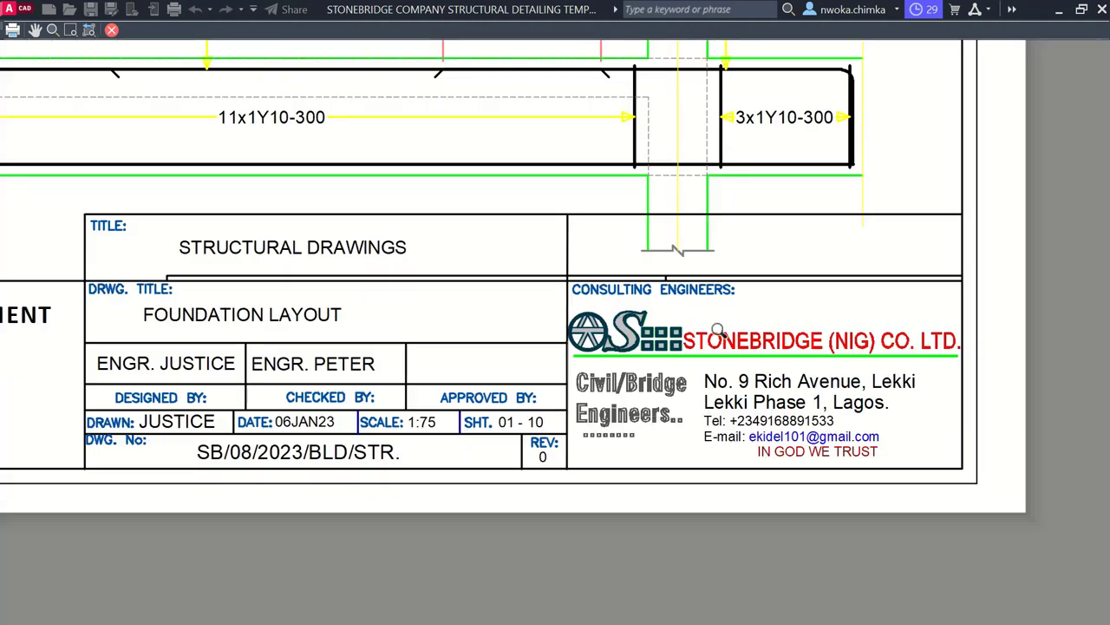
key(Escape)
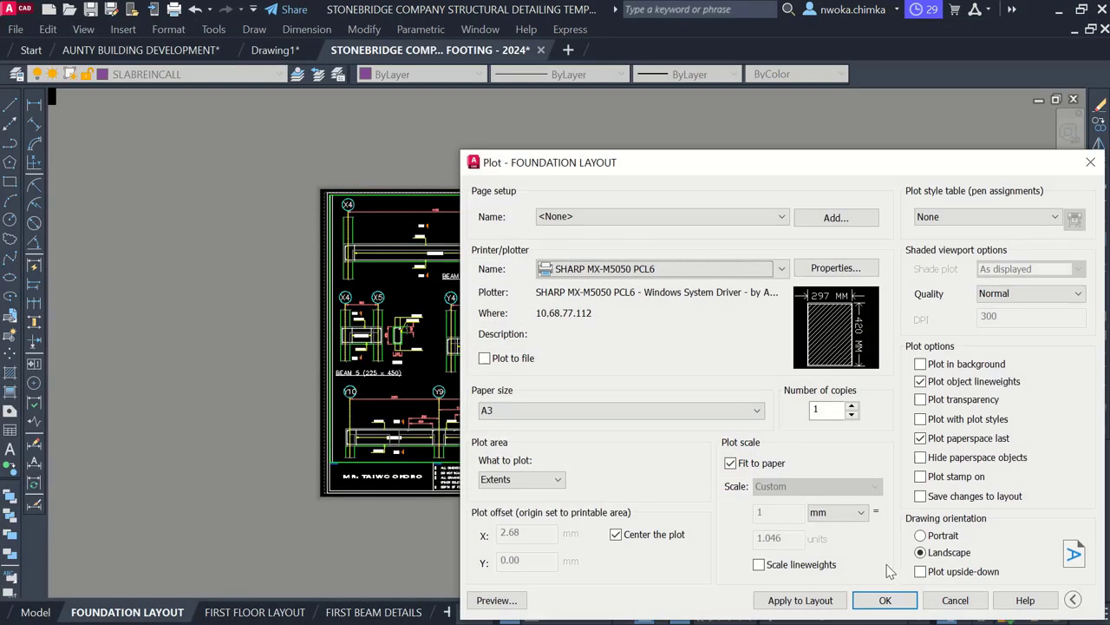
click(955, 600)
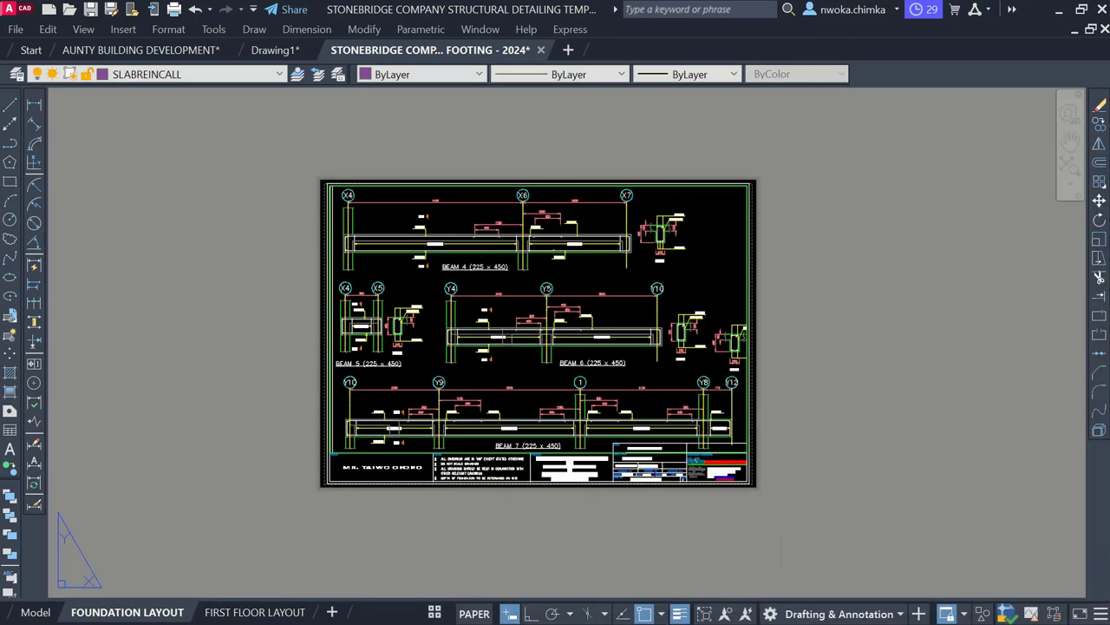
Step: Delete the company logo and contact details from the title block's CONSULTING ENGINEERS cell
scroll(732, 490, up, 3)
scroll(732, 489, up, 3)
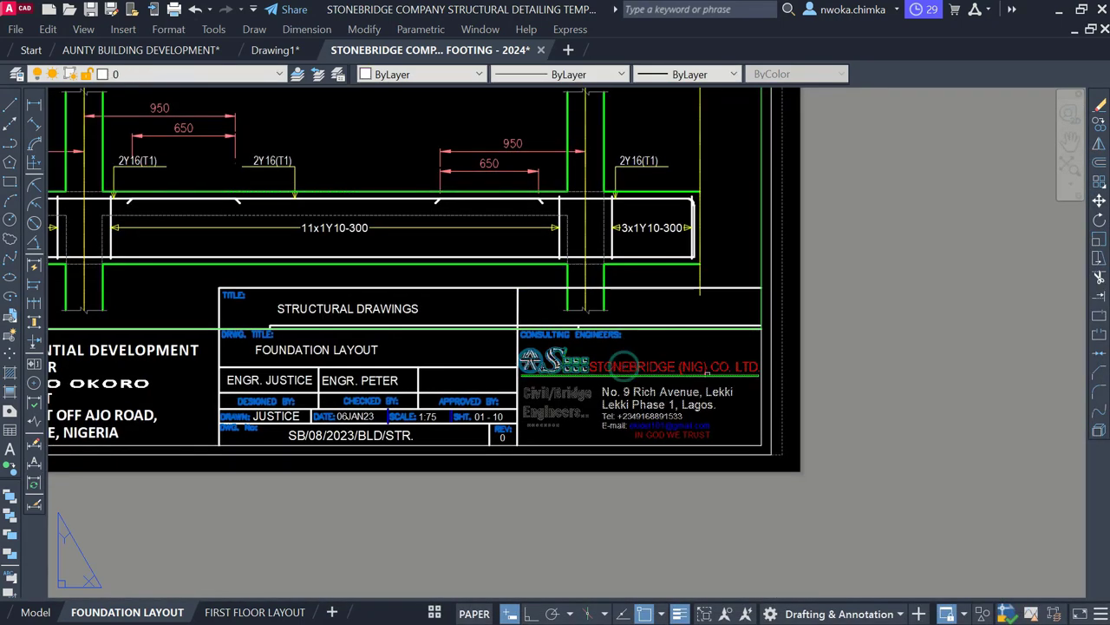
key(Delete)
scroll(536, 364, up, 2)
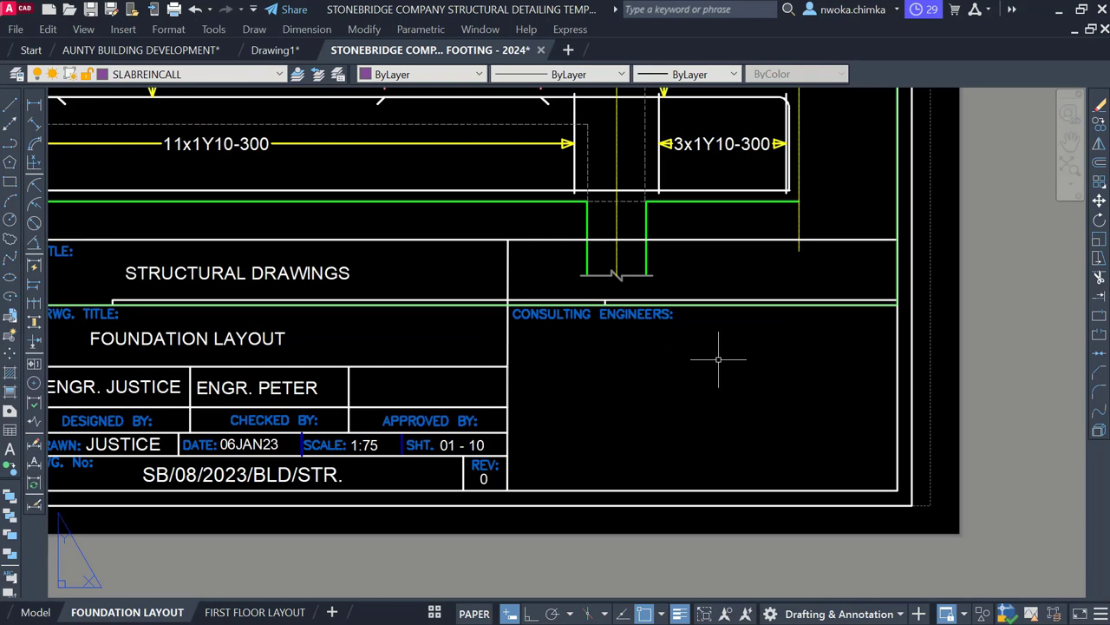
scroll(609, 416, down, 3)
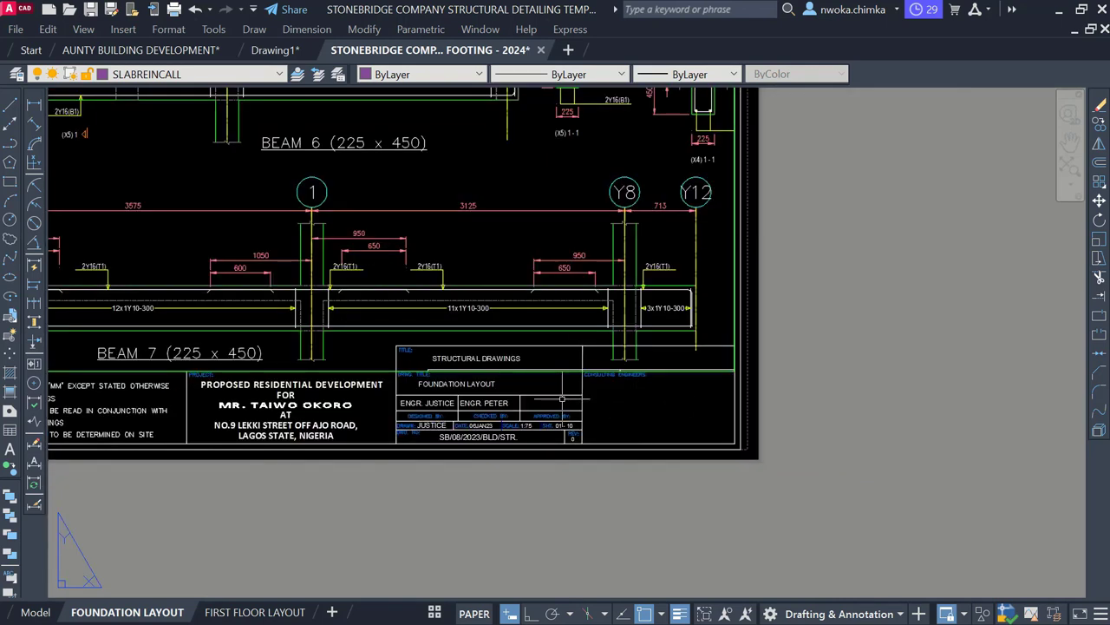
Step: Preview the monochrome plot of FOUNDATION LAYOUT, examine the CONSULTING ENGINEERS cell in the title block, and close the plot setup
click(174, 9)
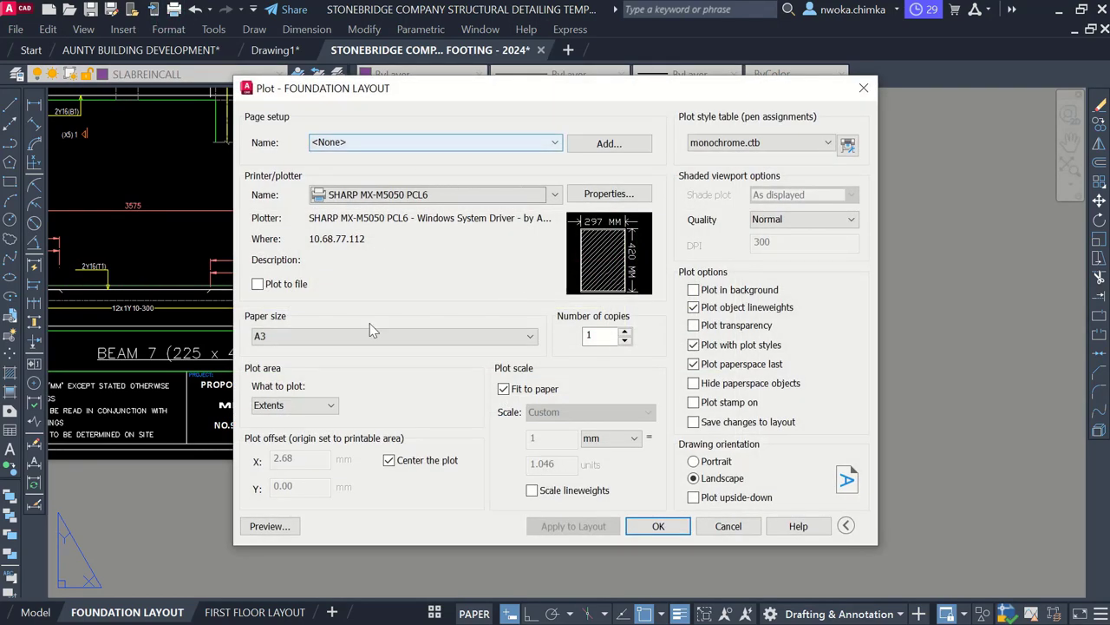
click(282, 525)
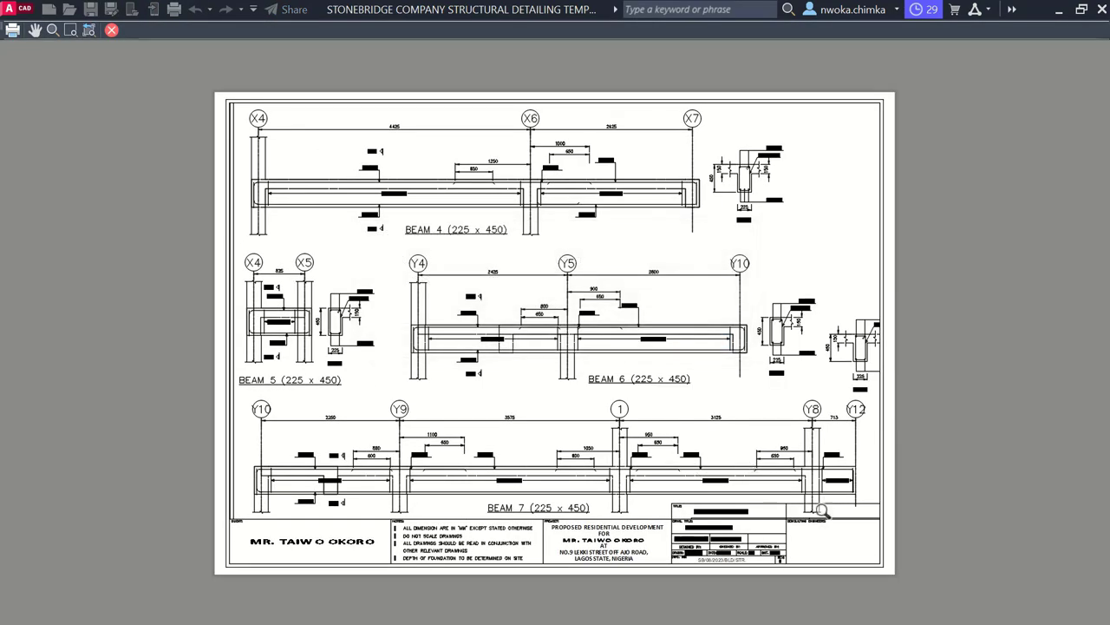
scroll(790, 460, up, 6)
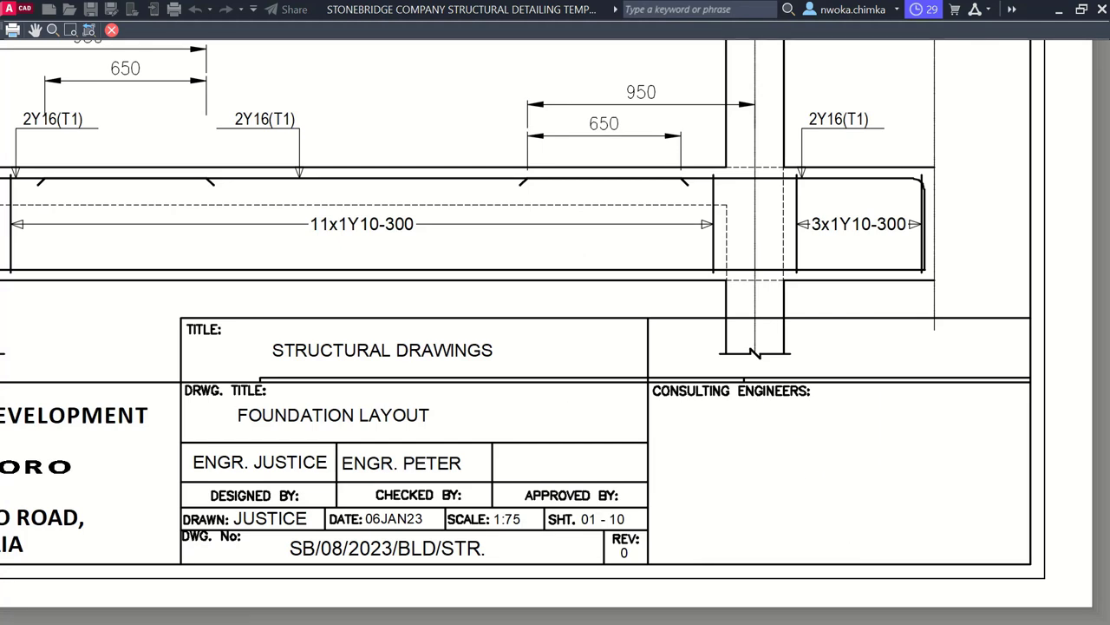
key(Escape)
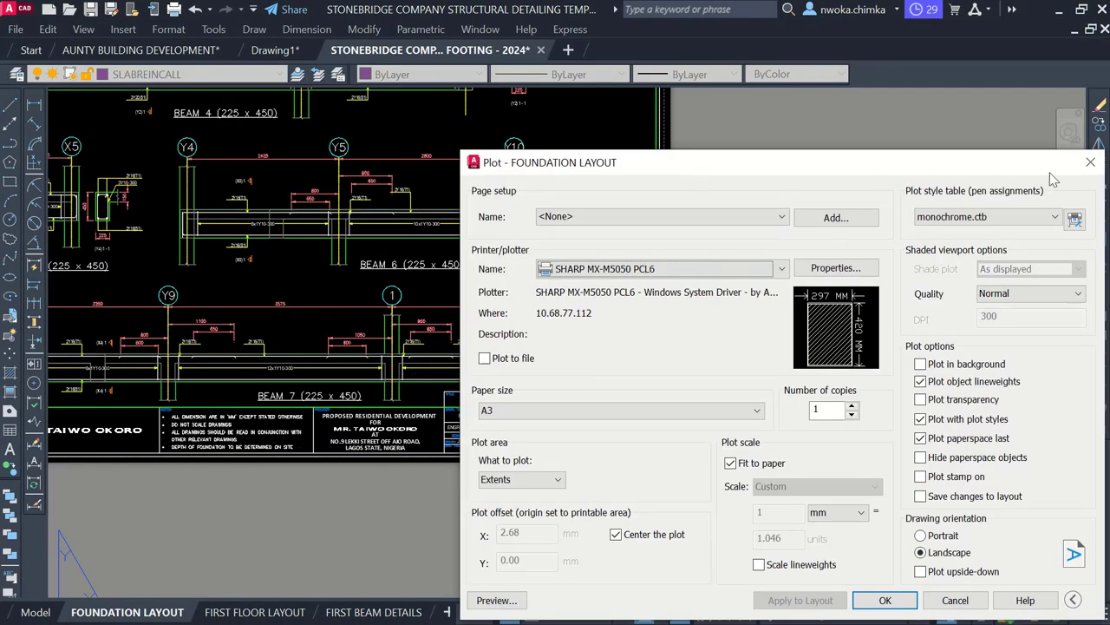
click(1091, 162)
middle_drag(394, 364, 643, 374)
scroll(512, 264, down, 2)
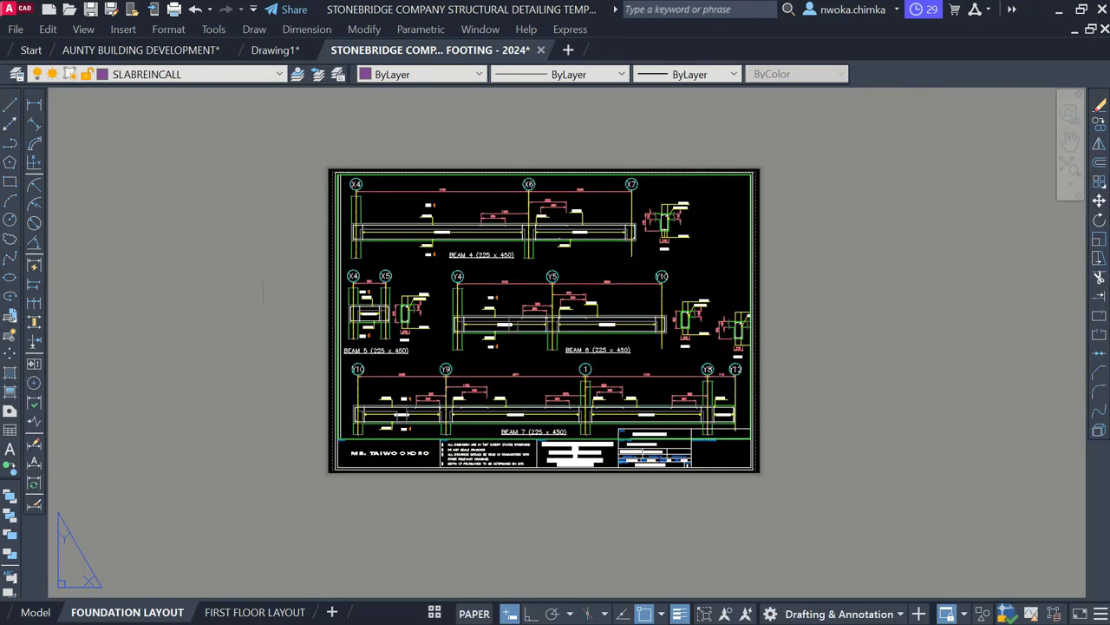
Step: Close the StoneBridge pad footing template drawing without saving its changes
click(540, 49)
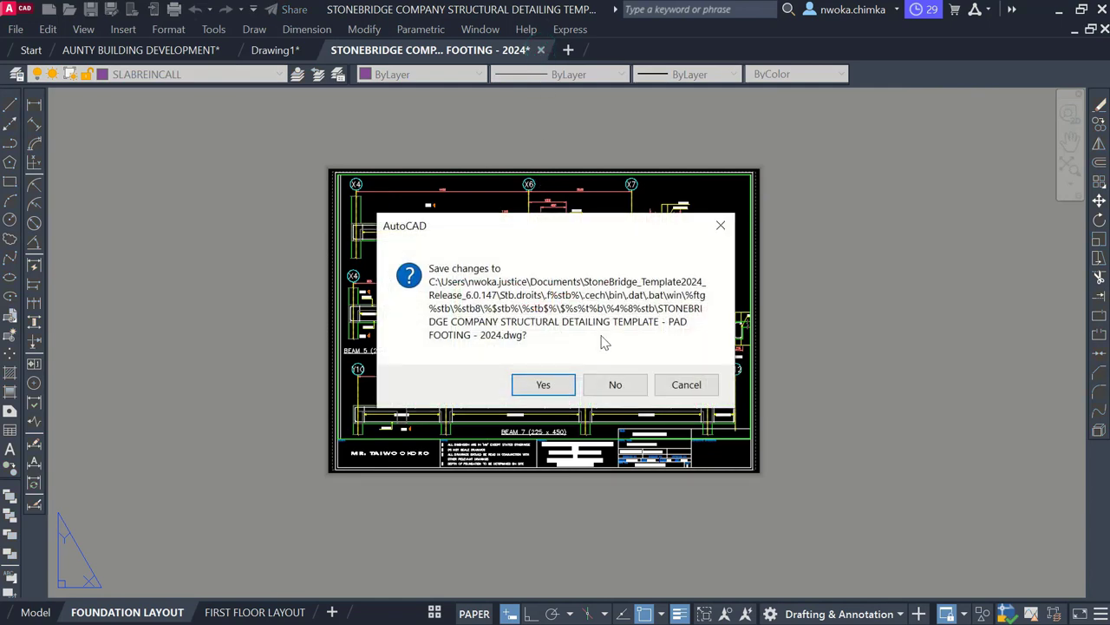
click(614, 385)
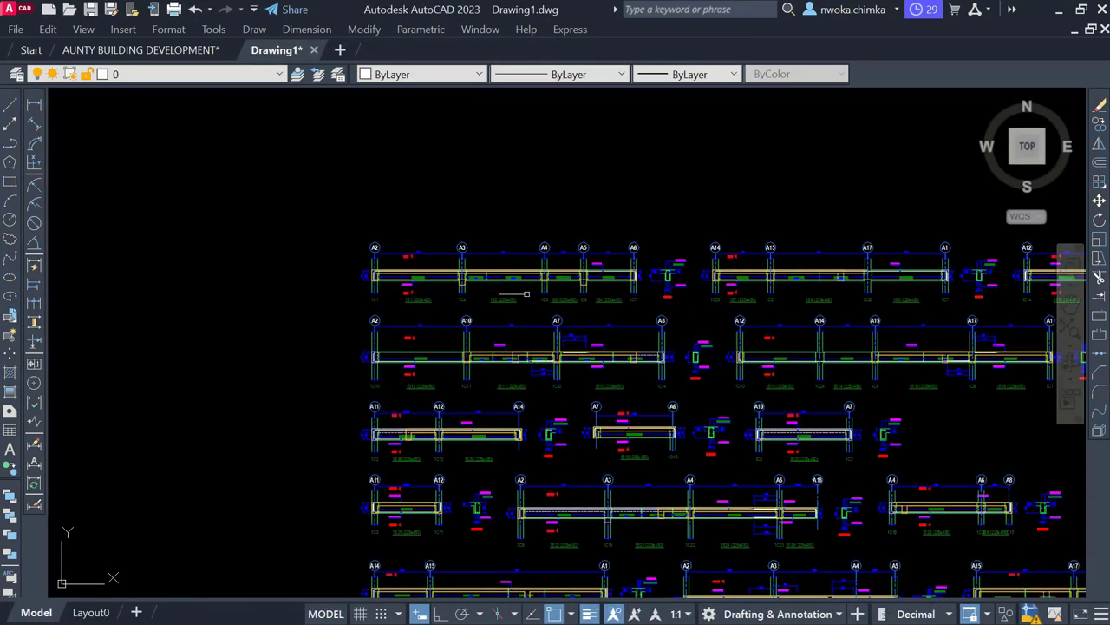
Step: Look over the Prota-exported beam details and schedules in Drawing1, then minimise the application to the desktop
scroll(526, 294, down, 5)
scroll(495, 292, up, 3)
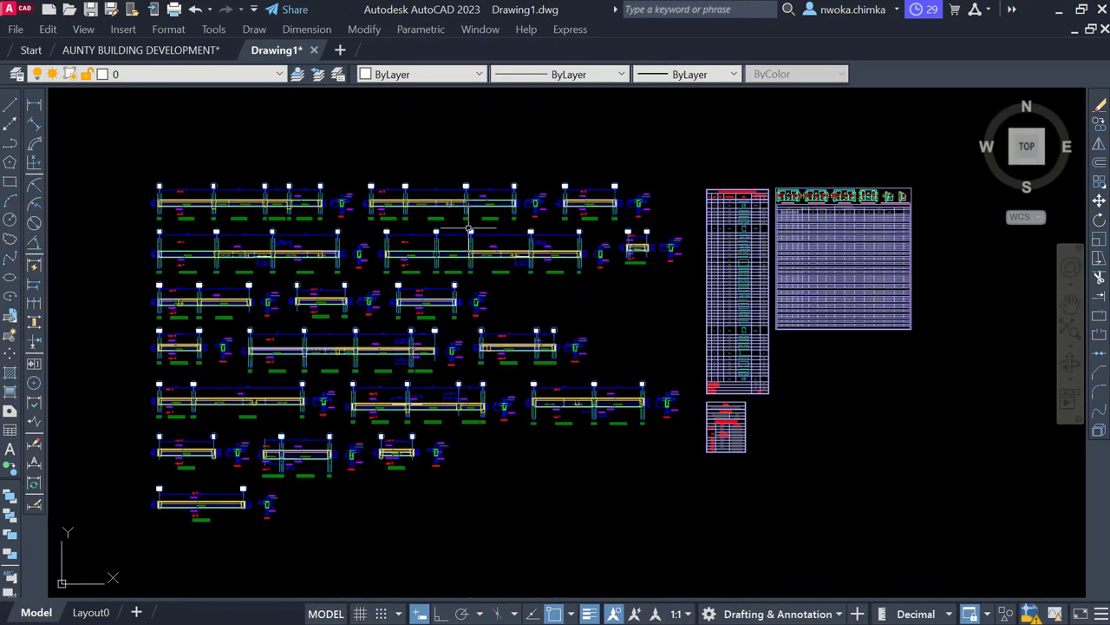
scroll(468, 229, up, 3)
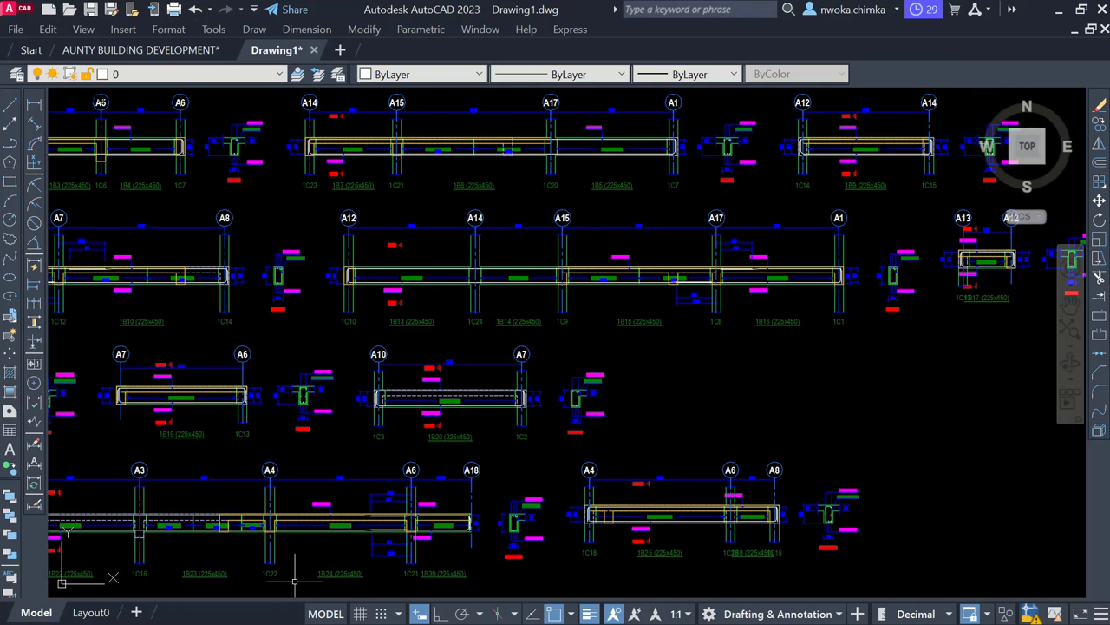
click(1059, 9)
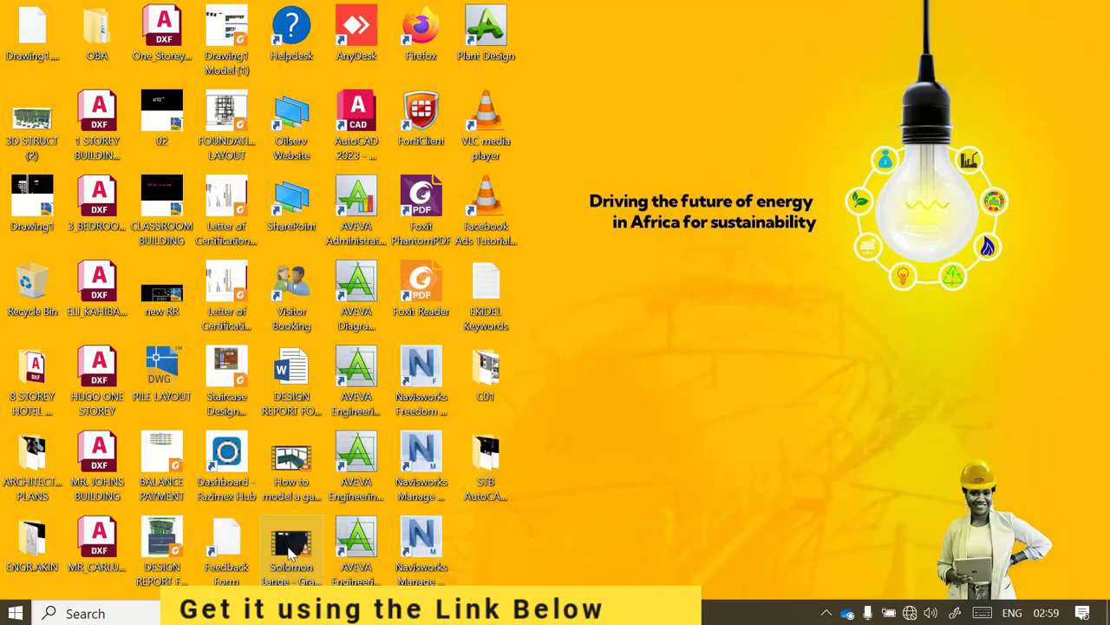